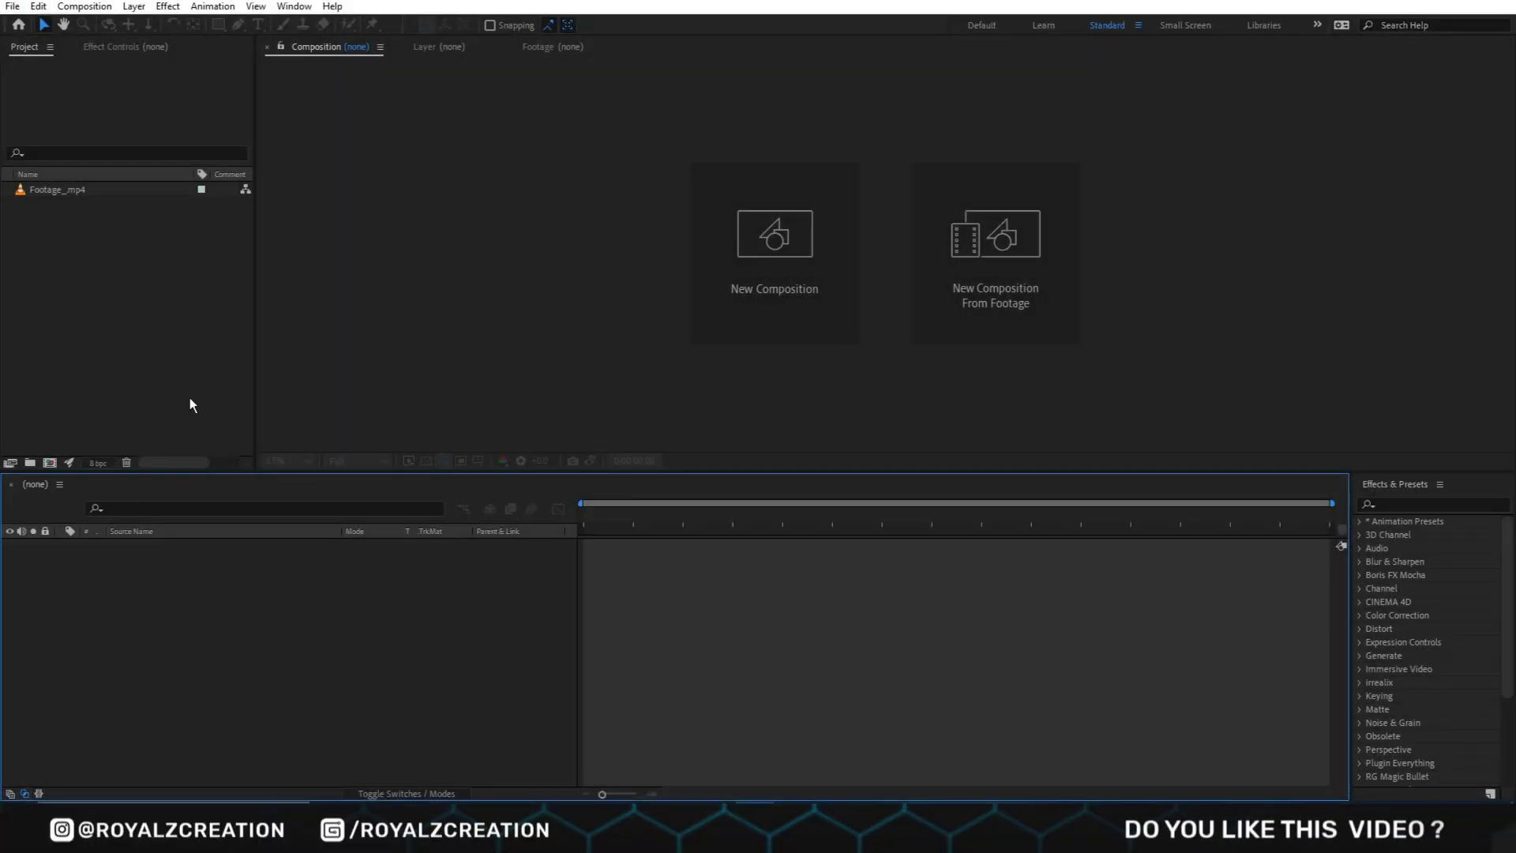
Step: Create a composition from the Footage_.mp4 clip and apply the 3D Camera Tracker effect to its layer
{"action": "left_click", "coordinate": [77, 186]}
{"action": "left_click_drag", "start_coordinate": [75, 369], "coordinate": [51, 464]}
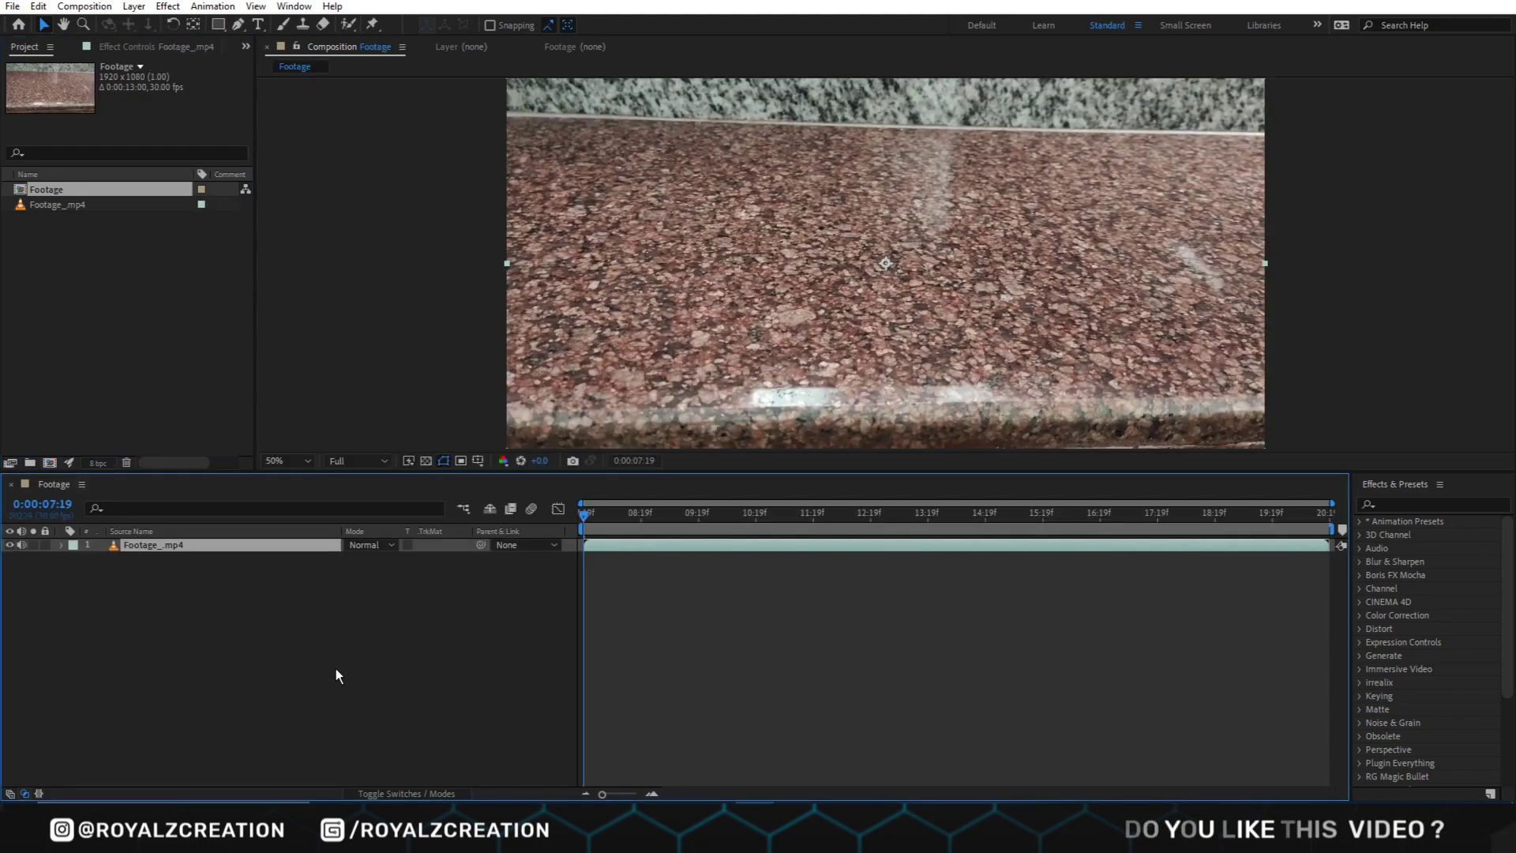
{"action": "left_click", "coordinate": [1433, 504]}
{"action": "type", "text": "3D"}
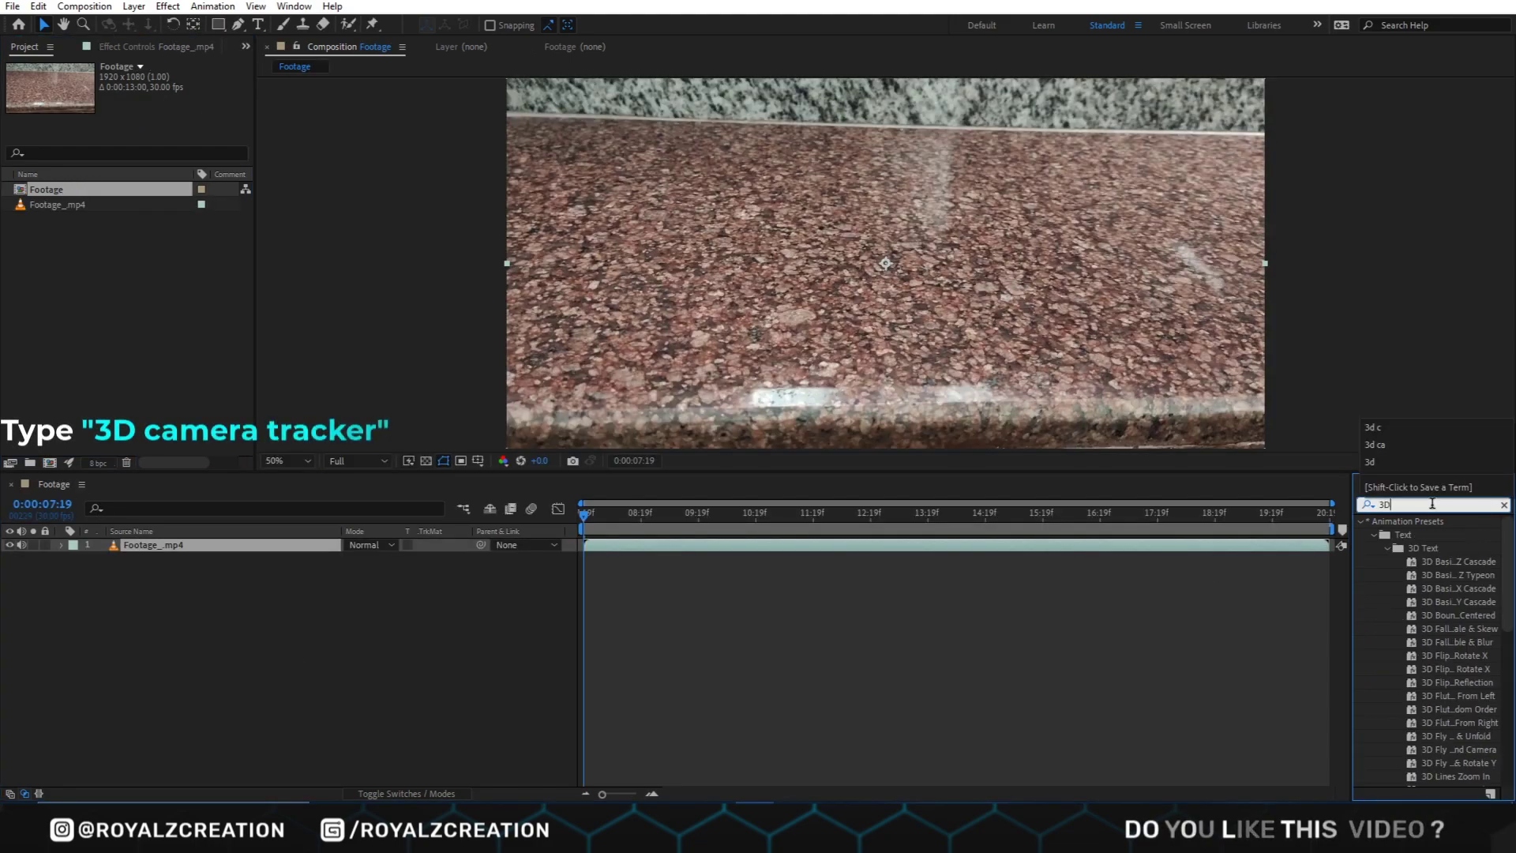
{"action": "type", "text": " ca"}
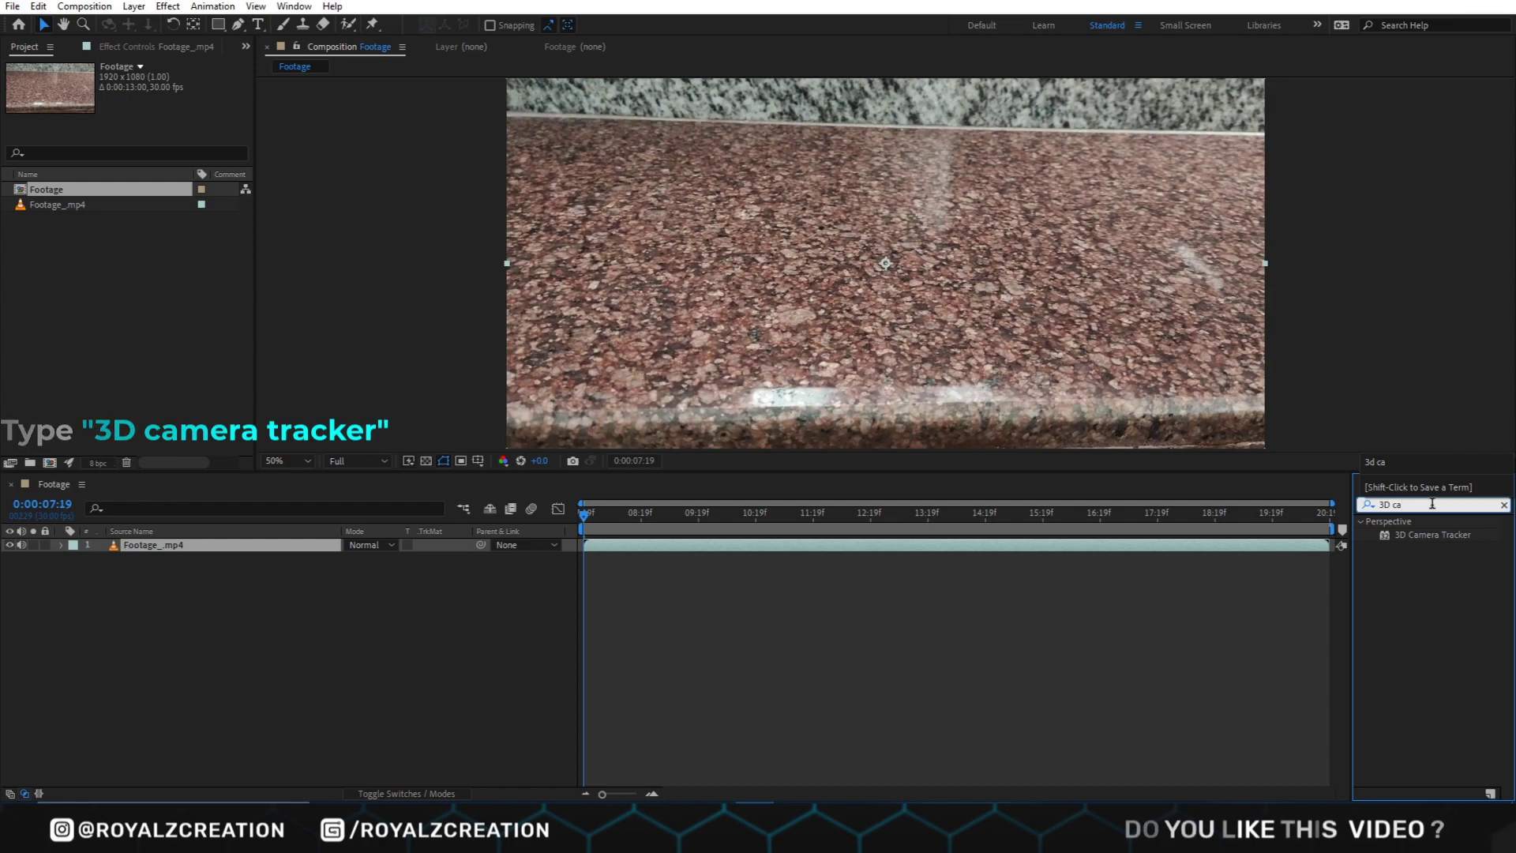
{"action": "double_click", "coordinate": [1447, 535]}
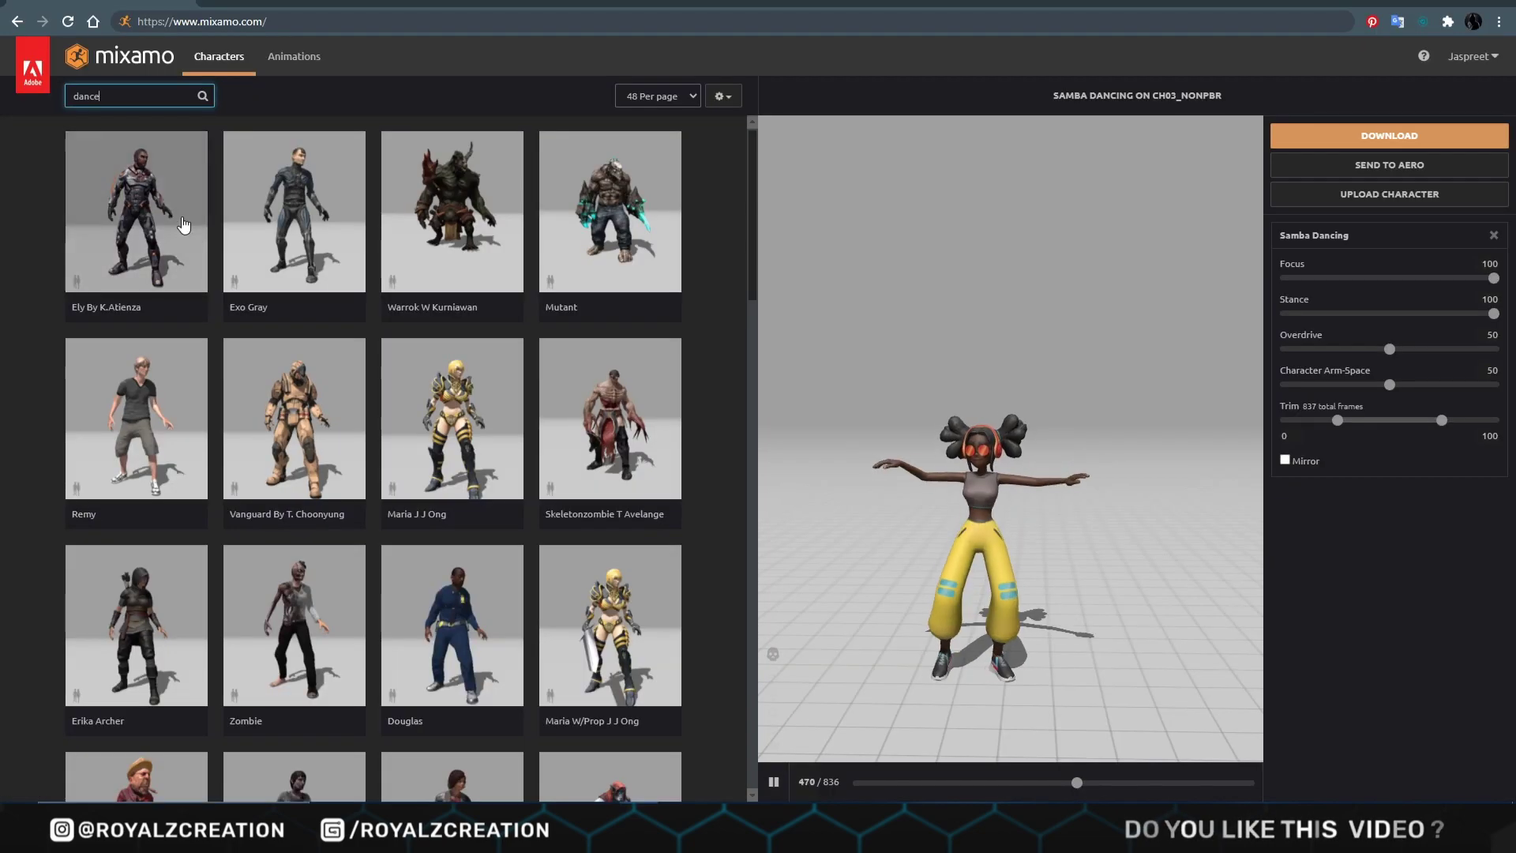
Step: Switch to Mixamo in the browser and load the Exo Gray character
{"action": "scroll", "coordinate": [291, 233], "scroll_direction": "down", "scroll_amount": 4}
{"action": "scroll", "coordinate": [291, 233], "scroll_direction": "up", "scroll_amount": 4}
{"action": "left_click", "coordinate": [292, 232]}
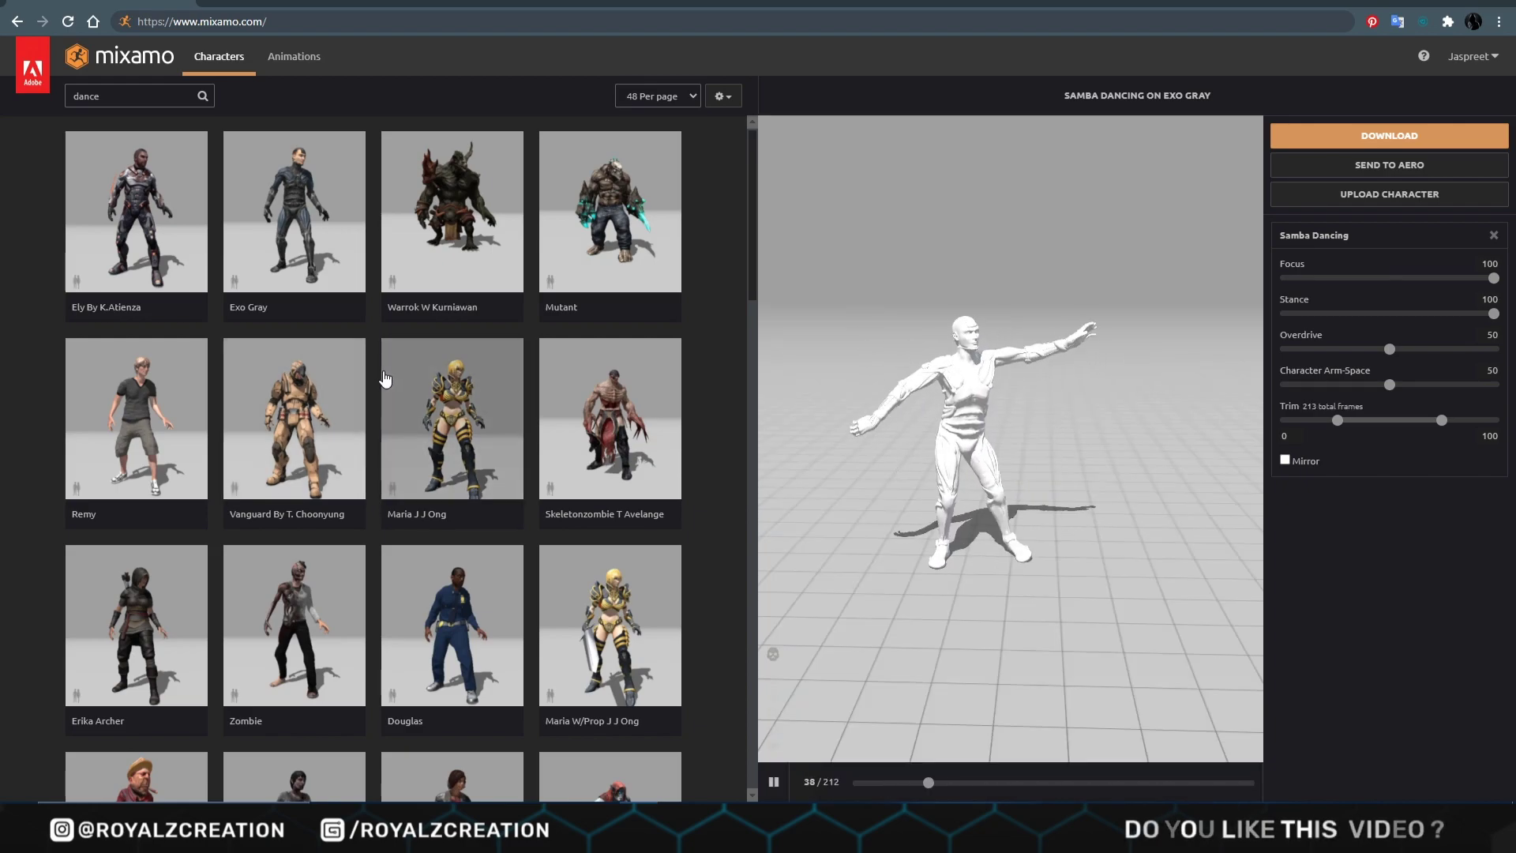
Step: Search the Mixamo characters for "dance" and select the Michelle character
{"action": "left_click", "coordinate": [163, 96]}
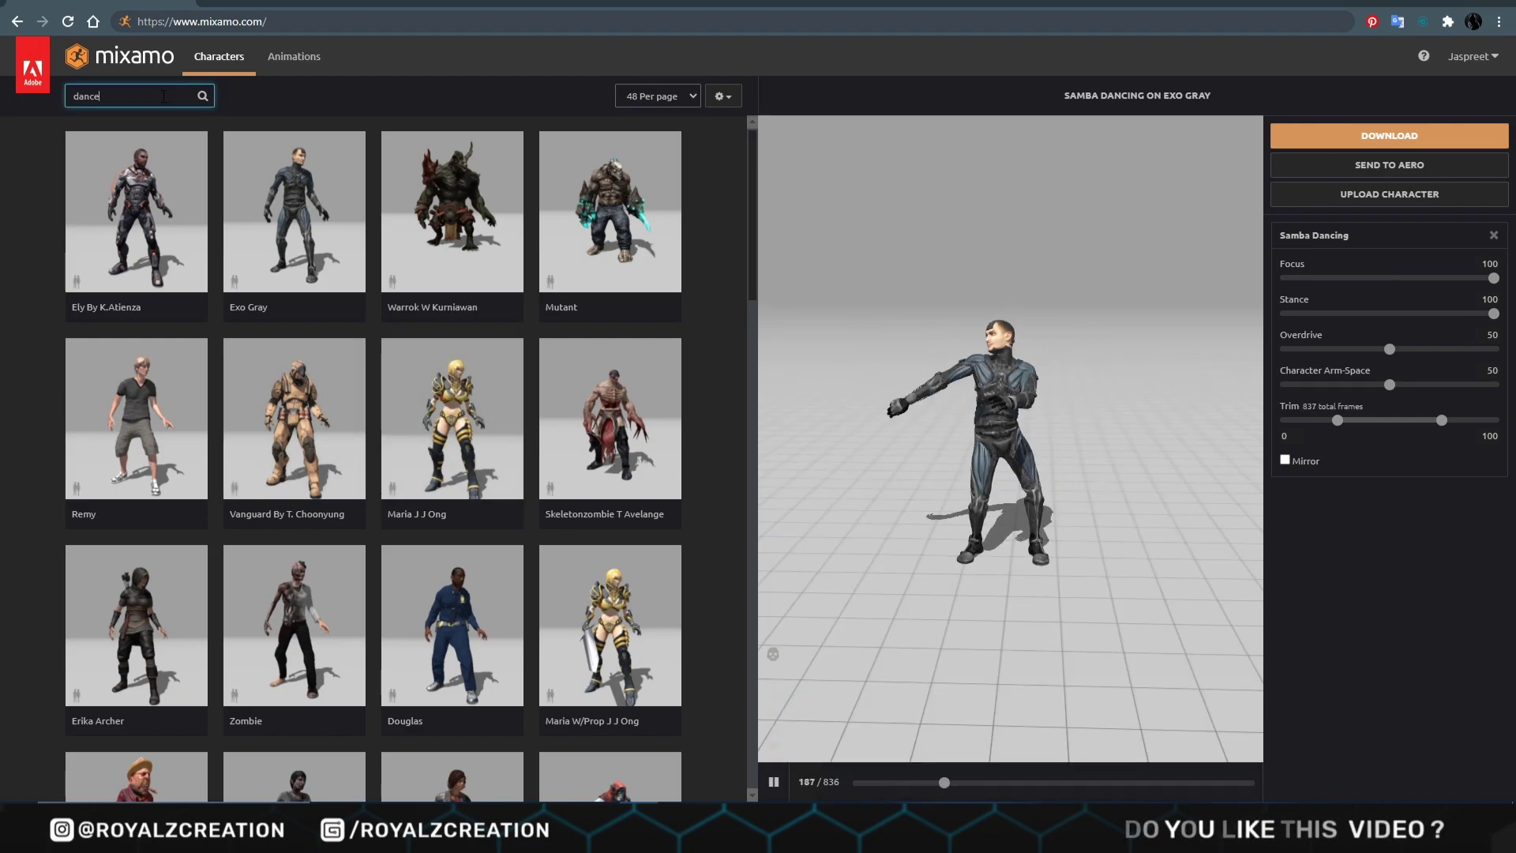
{"action": "key", "text": "Return"}
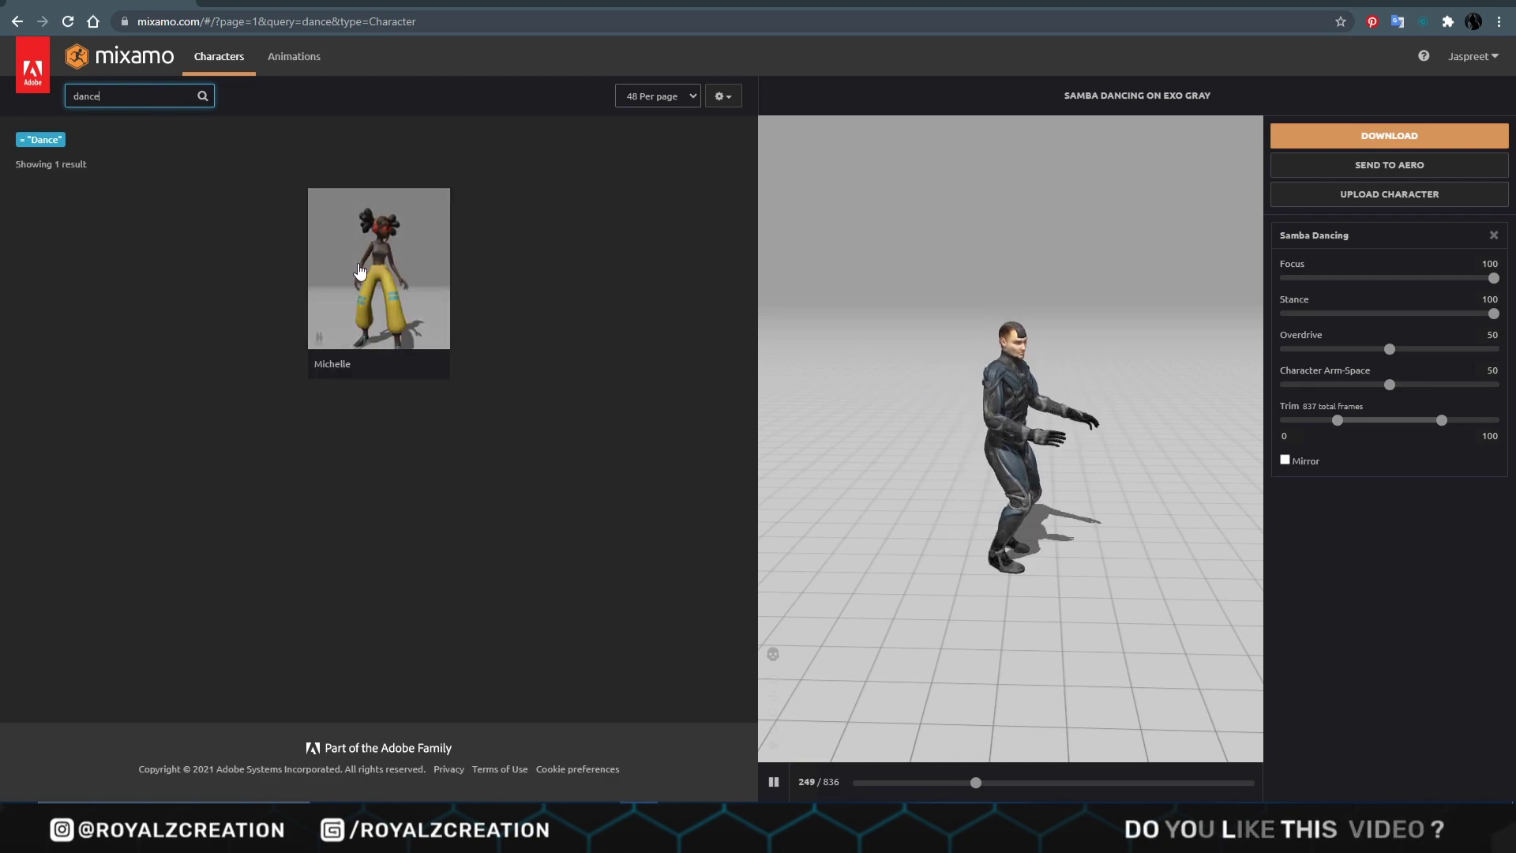
{"action": "left_click", "coordinate": [353, 294]}
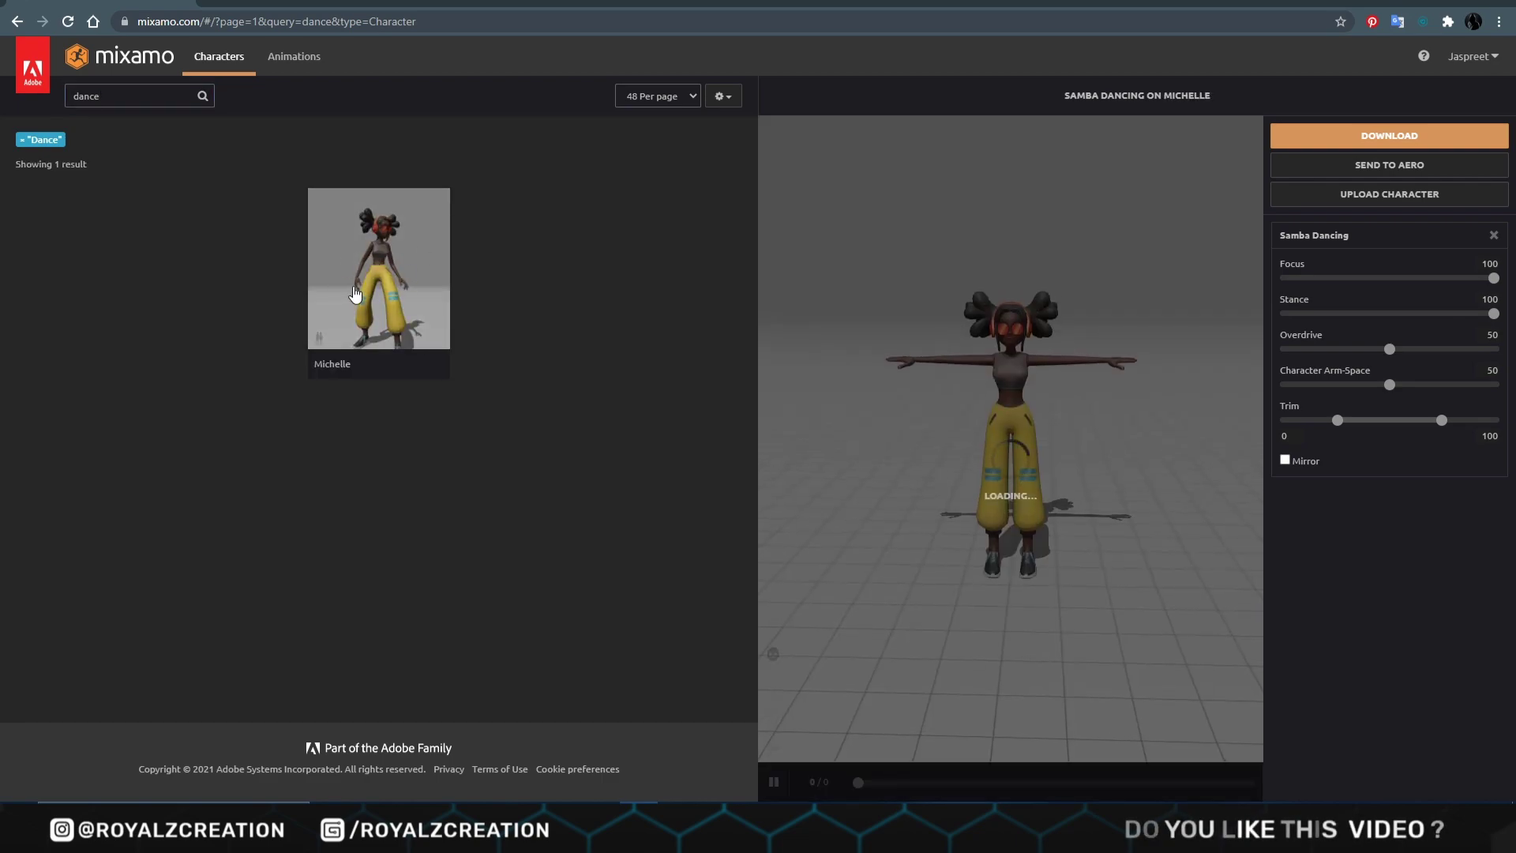
Step: Preview the Belly Dance animation on Michelle, then search the animations for "samba" and apply the third Samba Dancing animation
{"action": "left_click", "coordinate": [310, 72]}
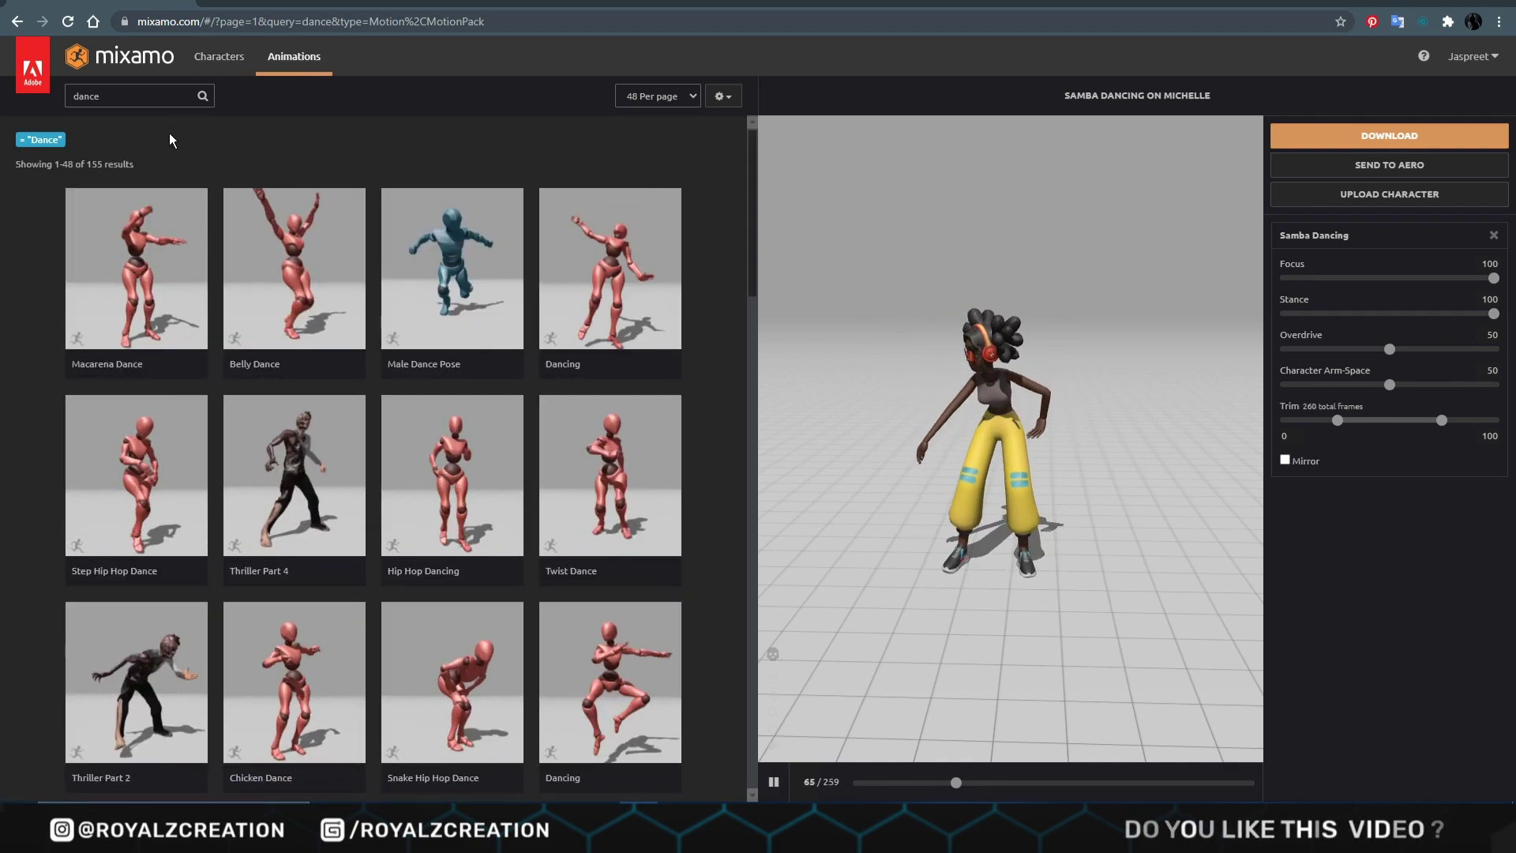
{"action": "left_click", "coordinate": [337, 323]}
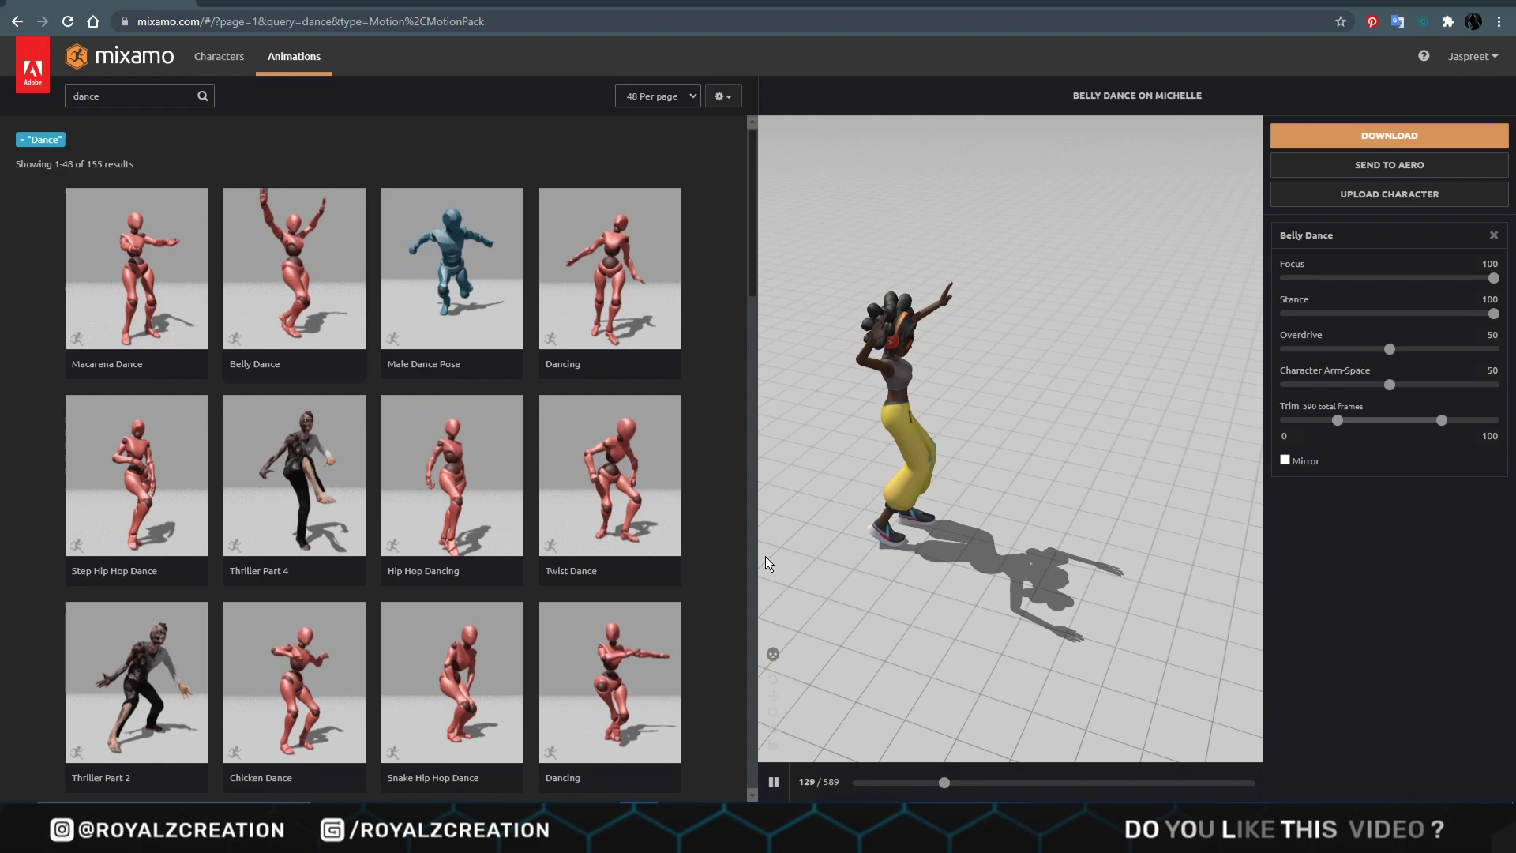
{"action": "left_click_drag", "start_coordinate": [765, 556], "coordinate": [823, 467]}
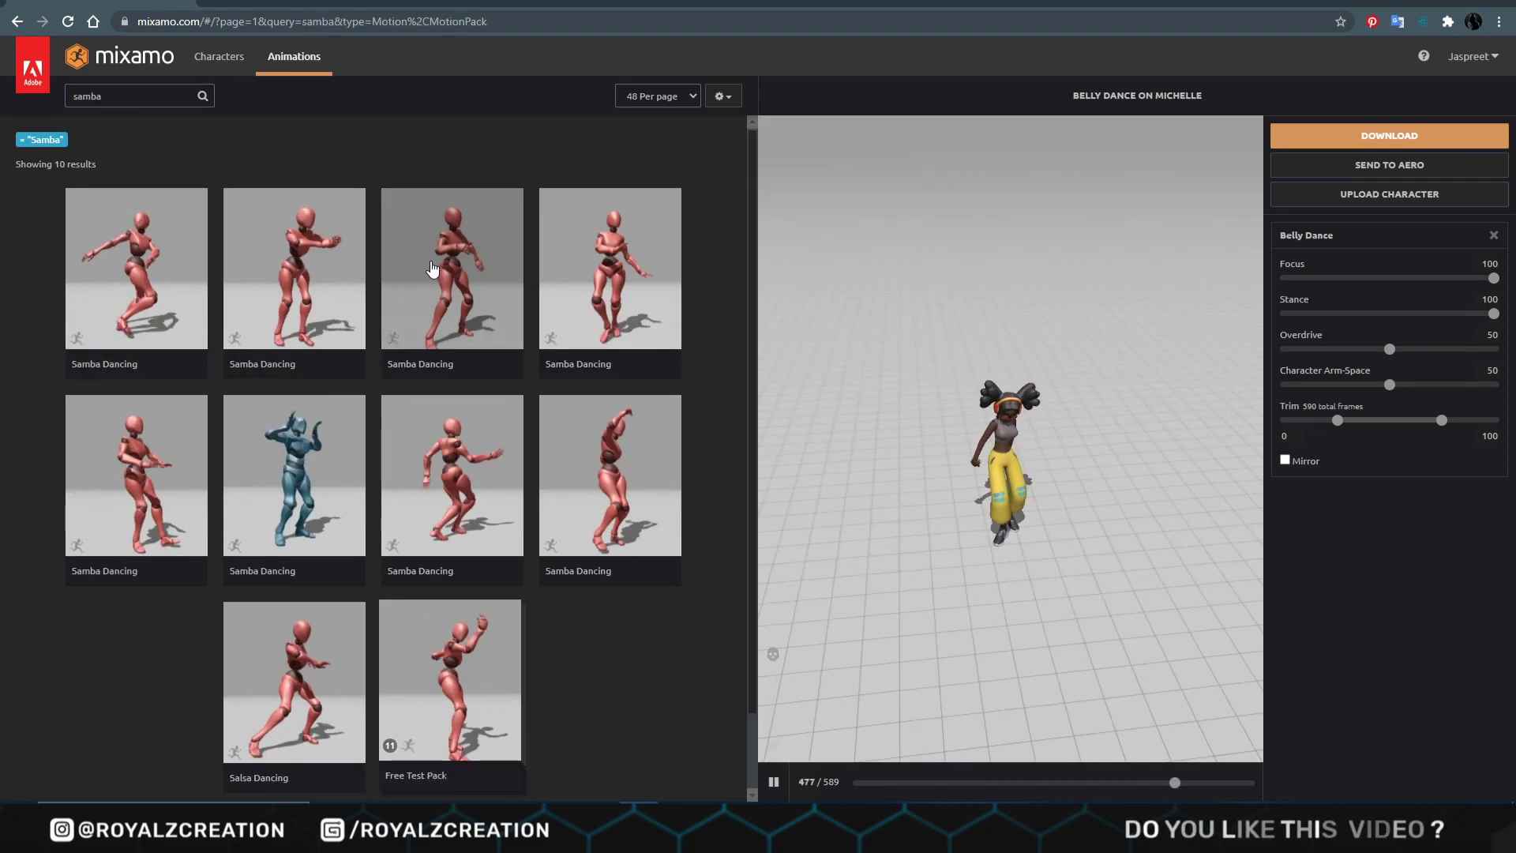
{"action": "left_click", "coordinate": [470, 272]}
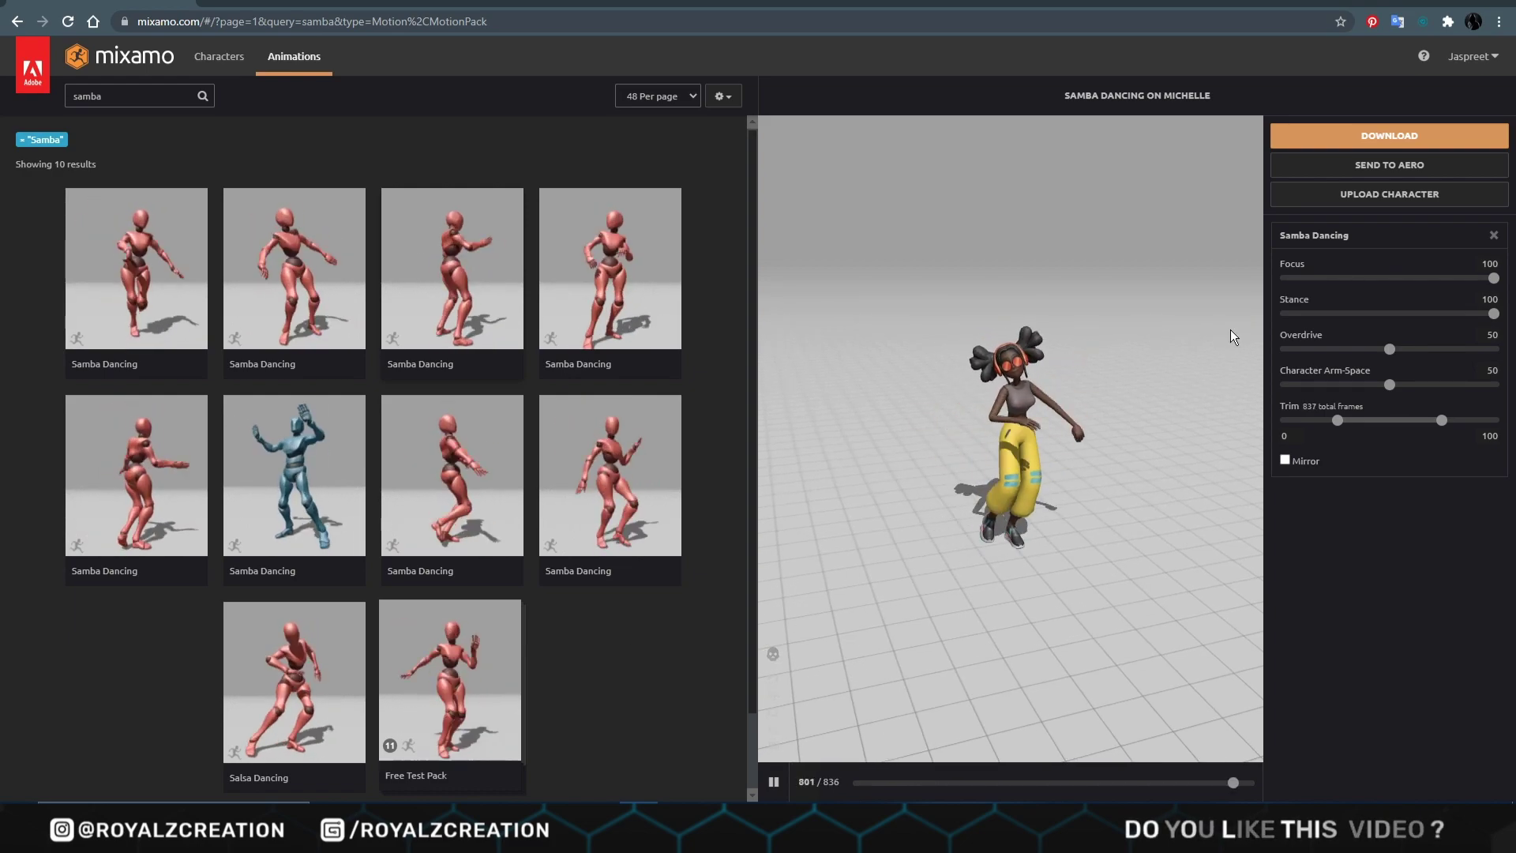
Step: Configure the animated character's download as FBX Binary(.fbx), With Skin, 60 frames per second and no keyframe reduction
{"action": "left_click", "coordinate": [1369, 139]}
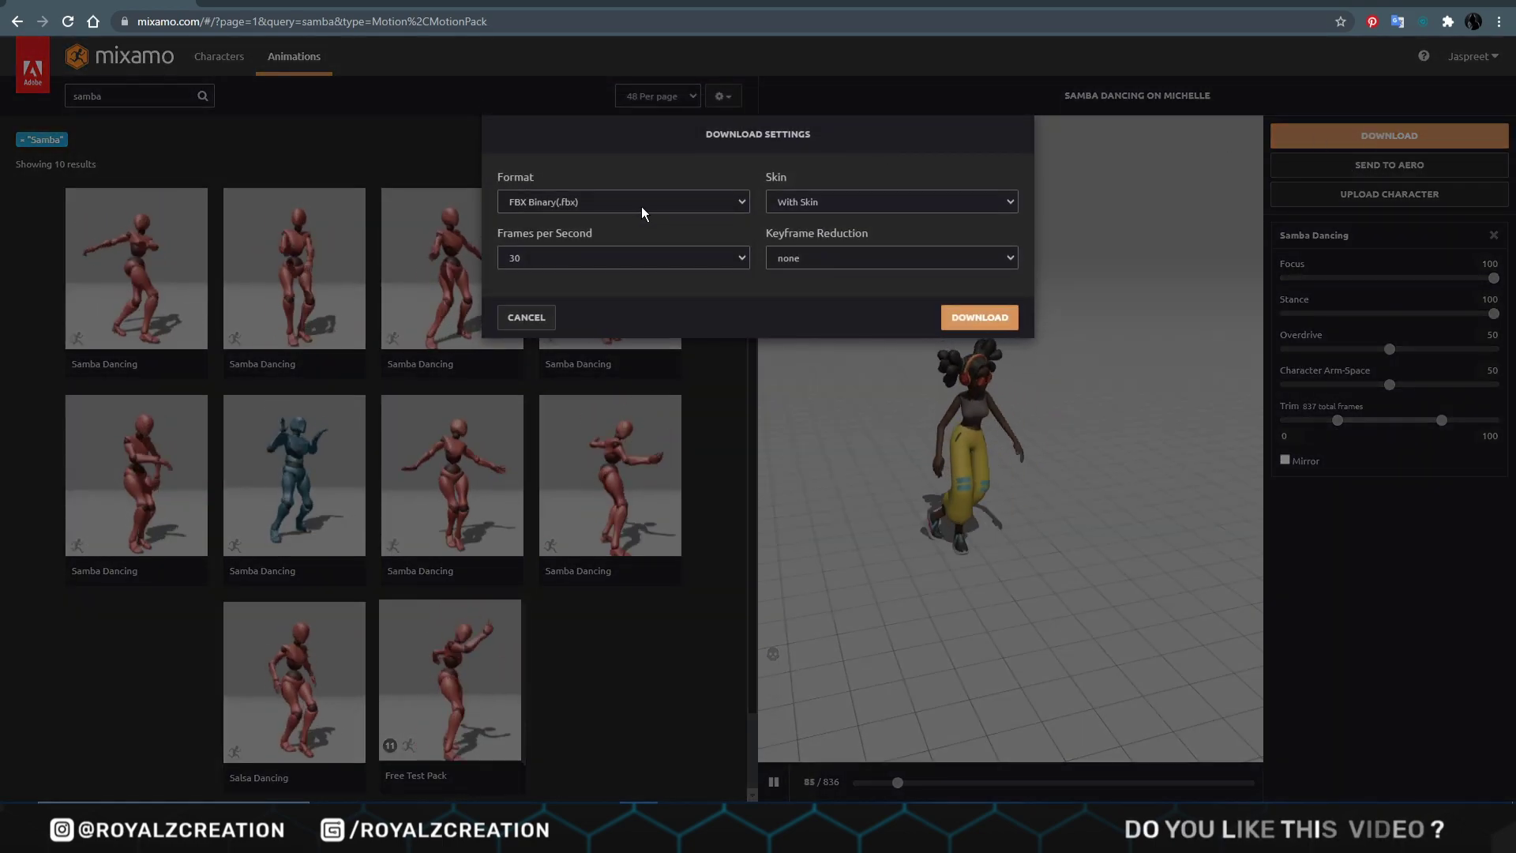
{"action": "left_click", "coordinate": [641, 203]}
{"action": "left_click", "coordinate": [594, 227]}
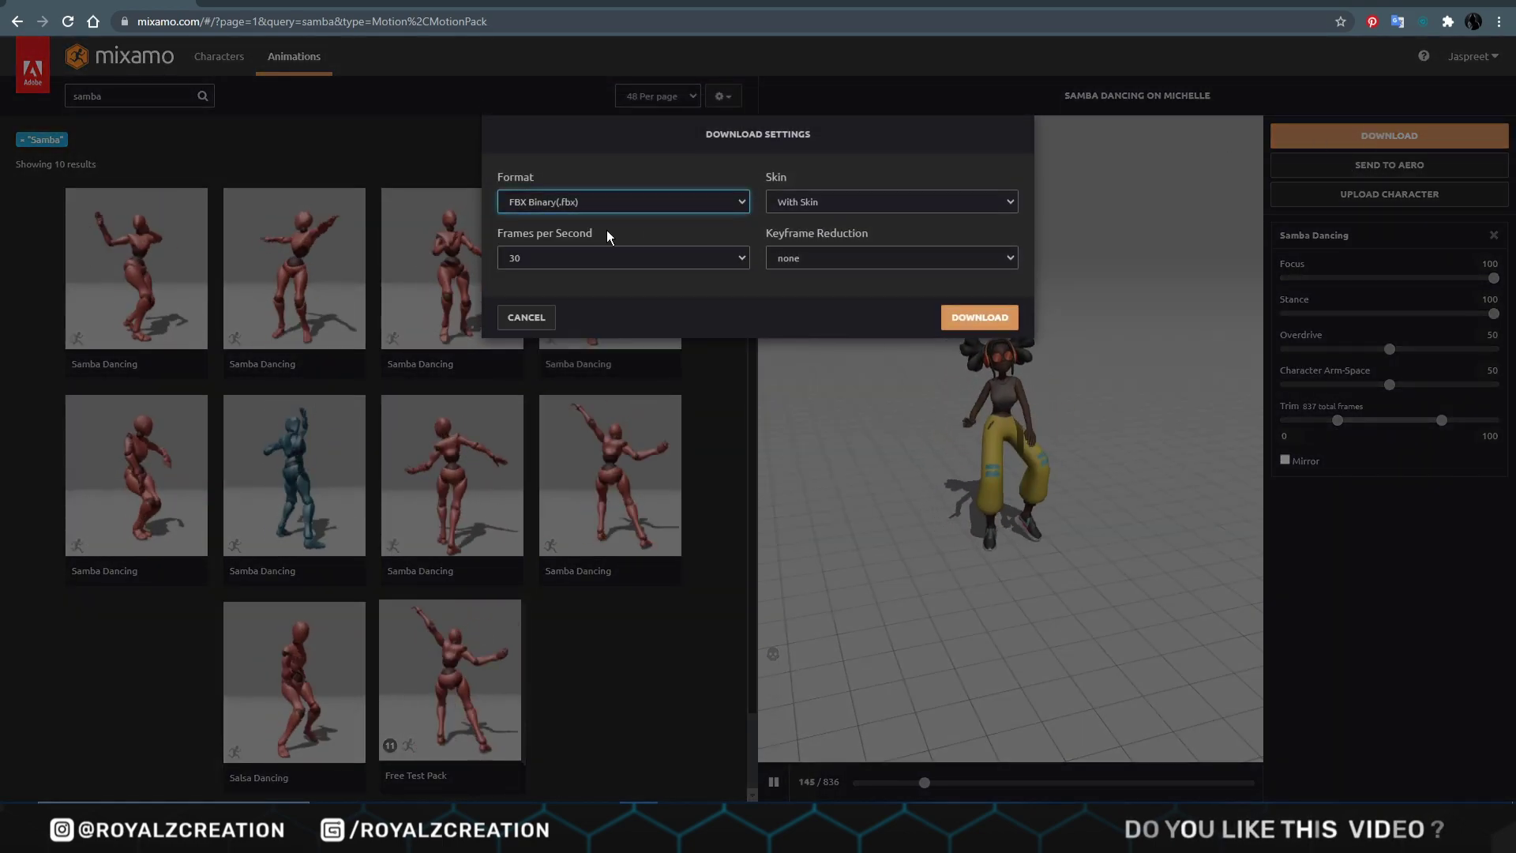
{"action": "left_click", "coordinate": [828, 201]}
{"action": "left_click", "coordinate": [817, 218]}
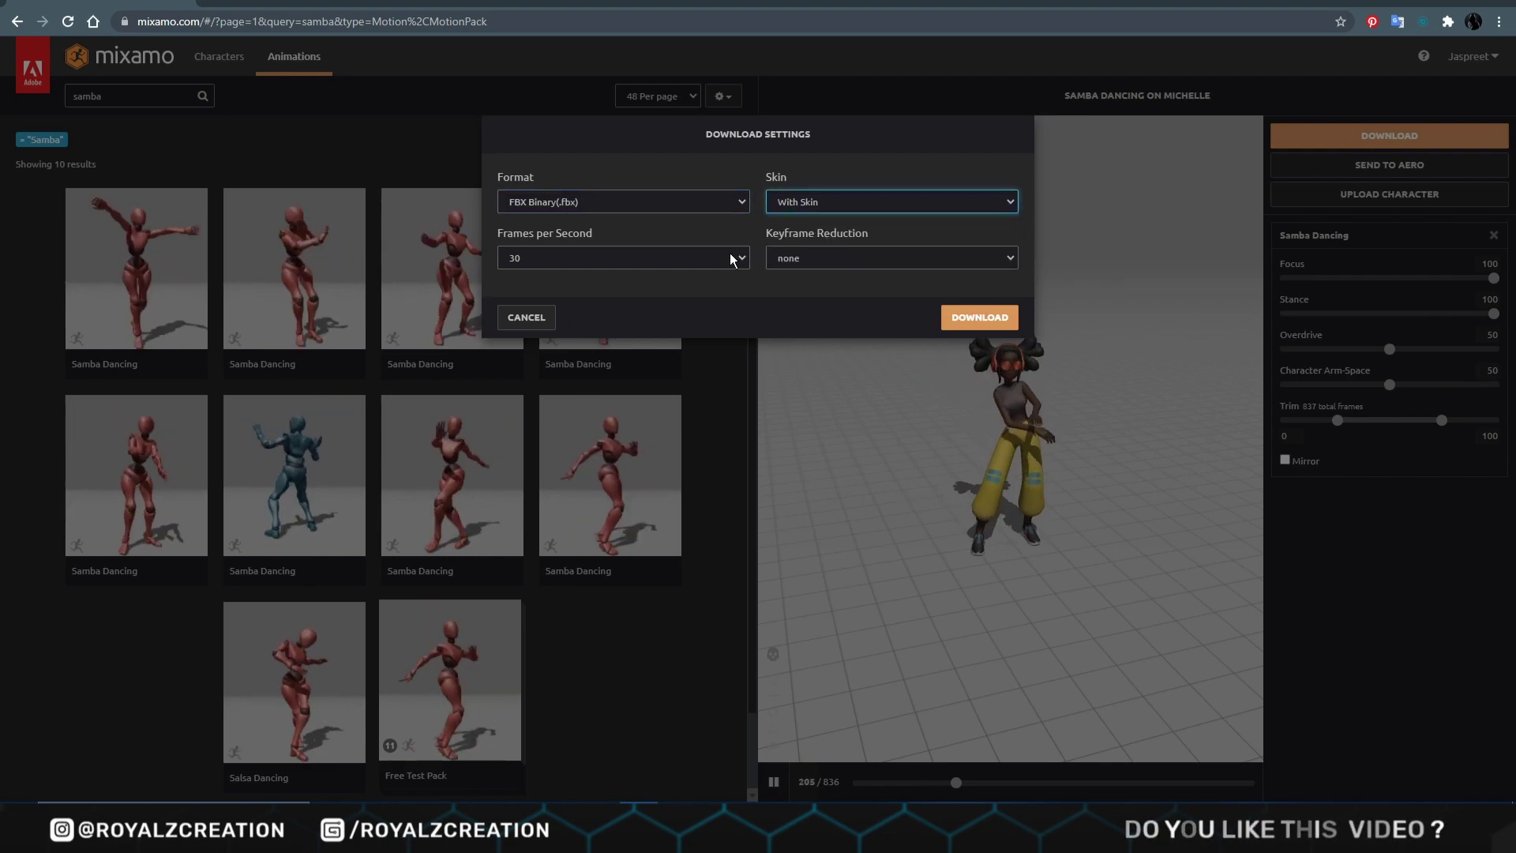
{"action": "left_click", "coordinate": [662, 258]}
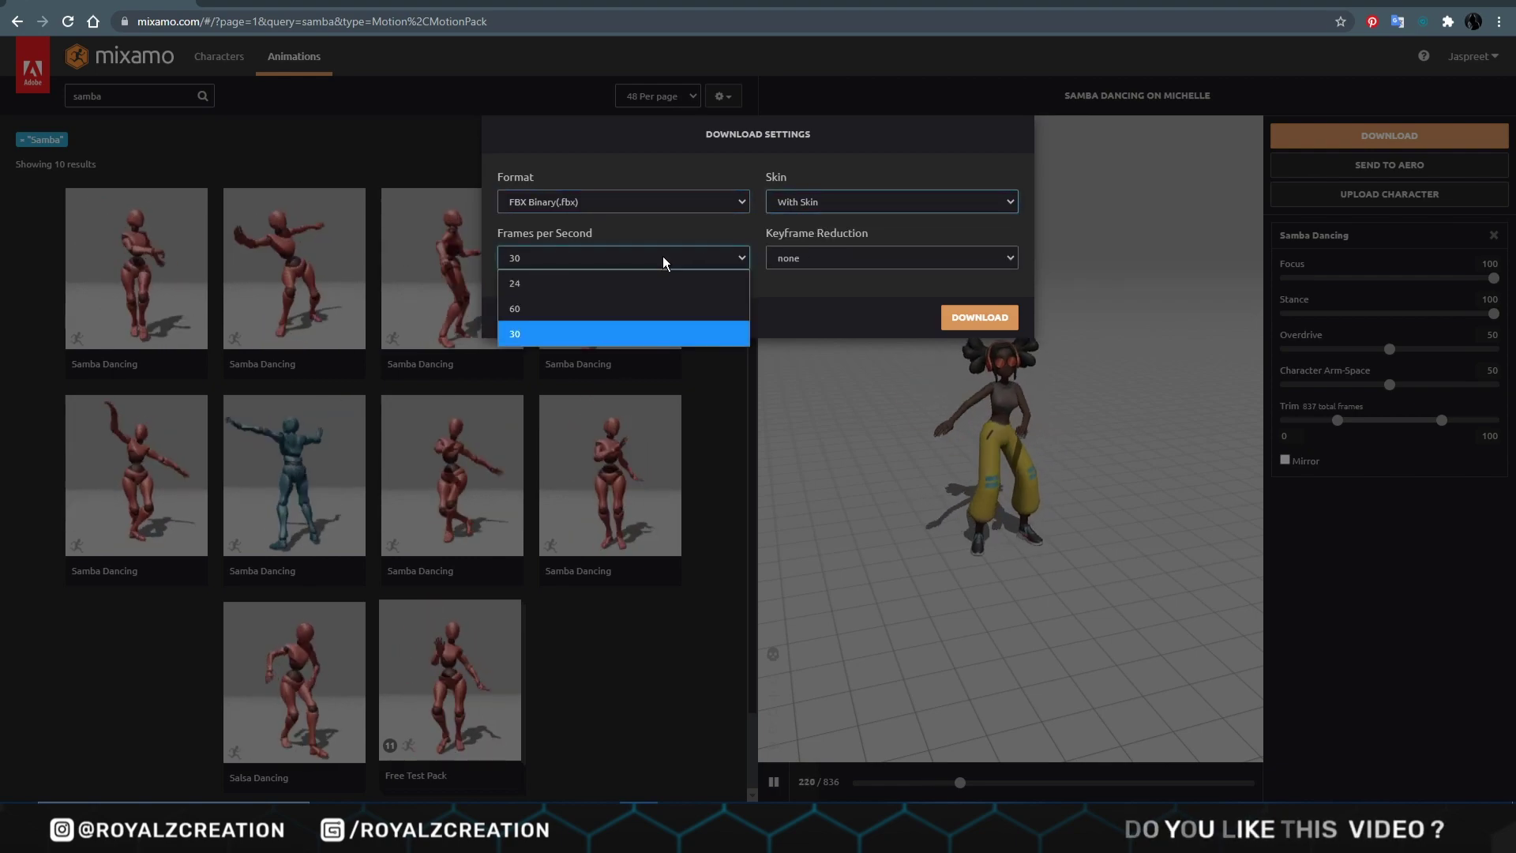
{"action": "left_click", "coordinate": [548, 315]}
{"action": "left_click", "coordinate": [826, 267]}
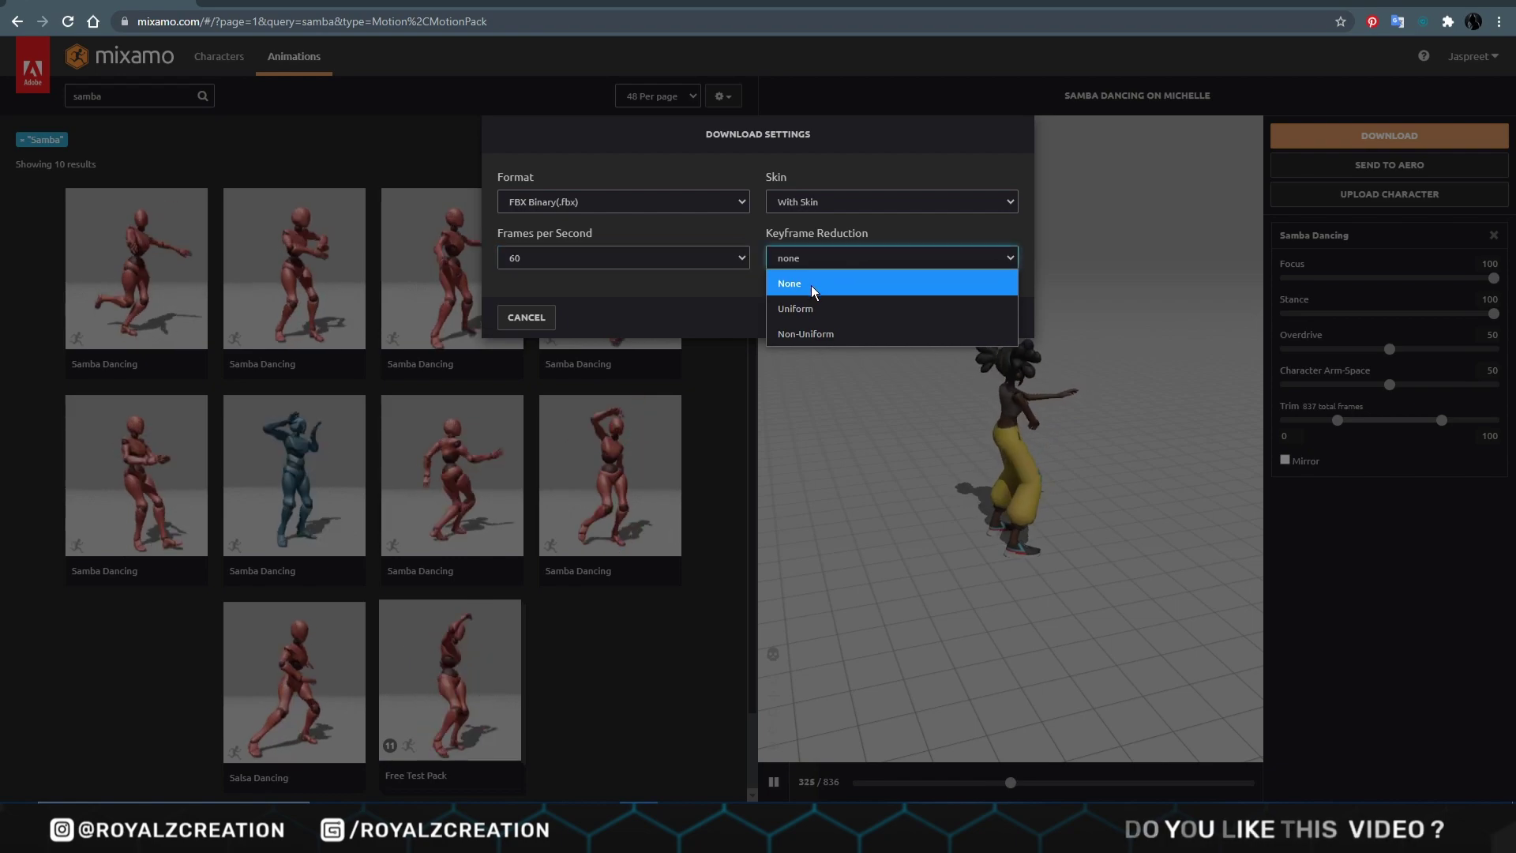
{"action": "left_click", "coordinate": [812, 286]}
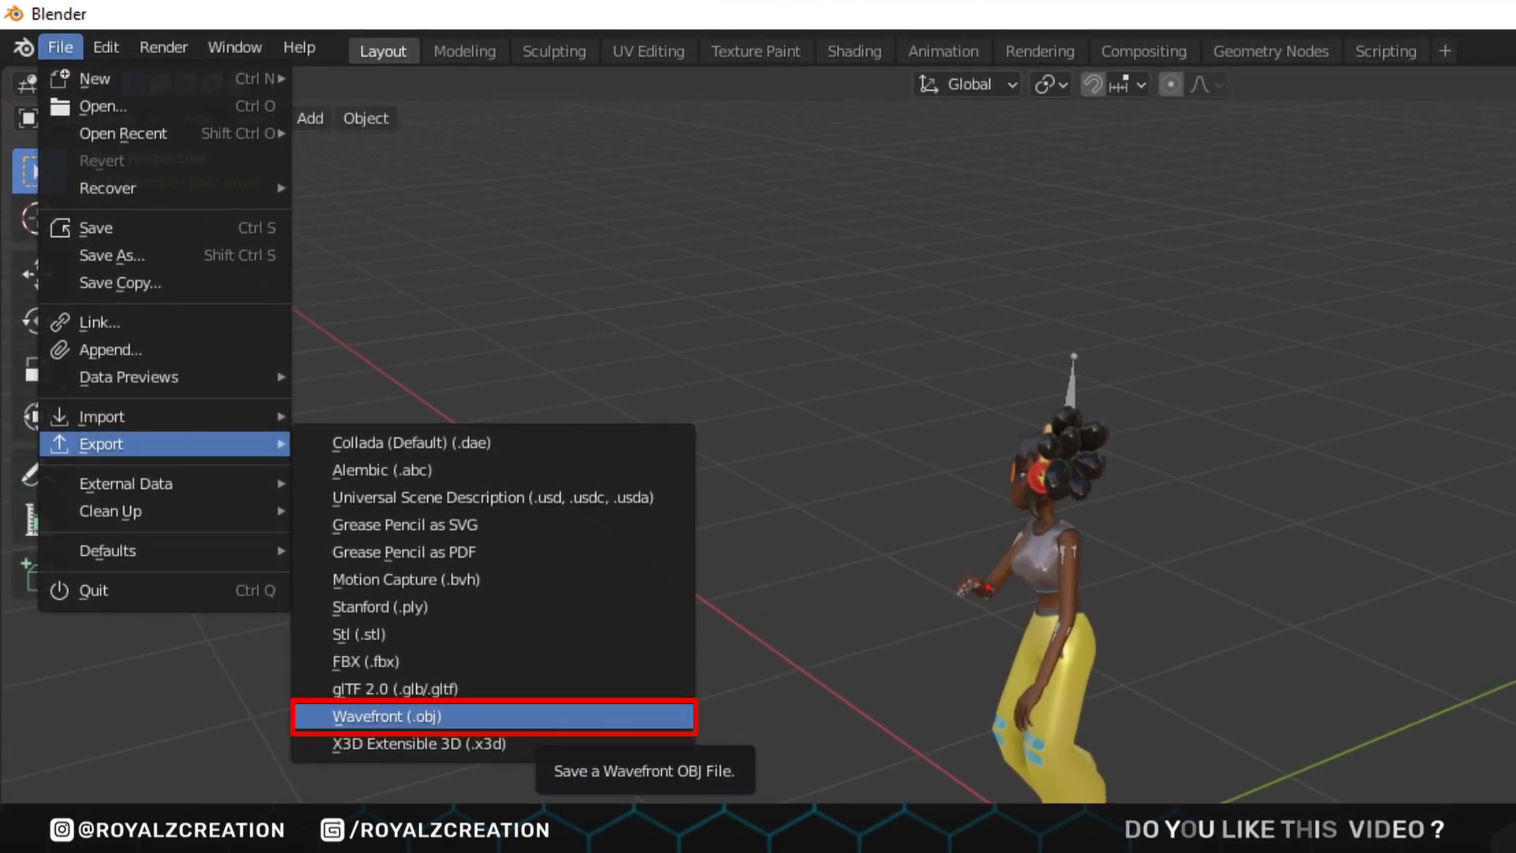
Step: In Blender, export the dancing character as Wavefront (.obj), and return to After Effects
{"action": "left_click", "coordinate": [553, 716]}
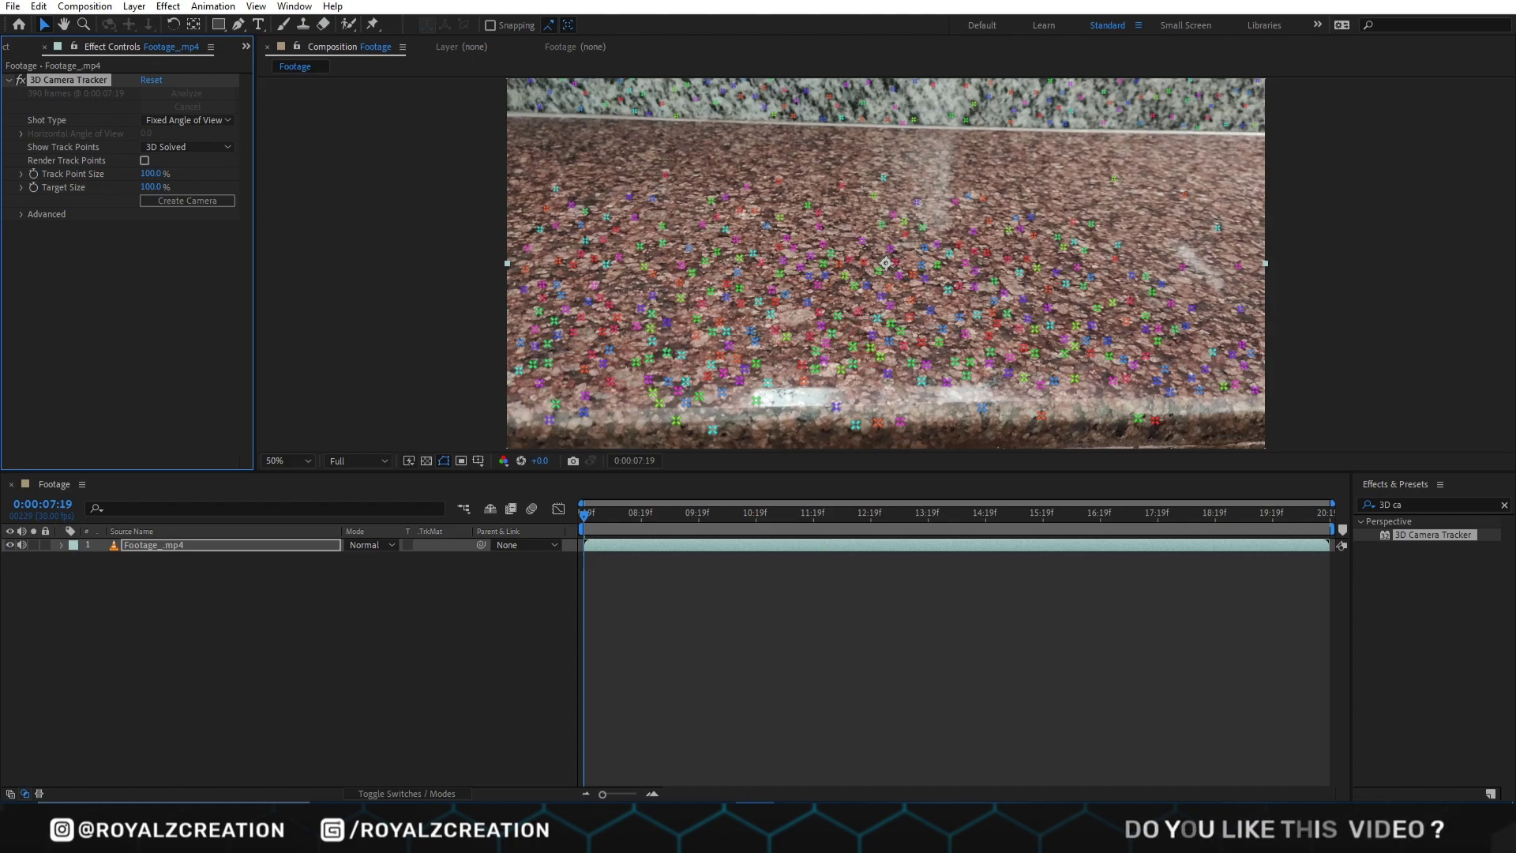
{"action": "left_click", "coordinate": [793, 818]}
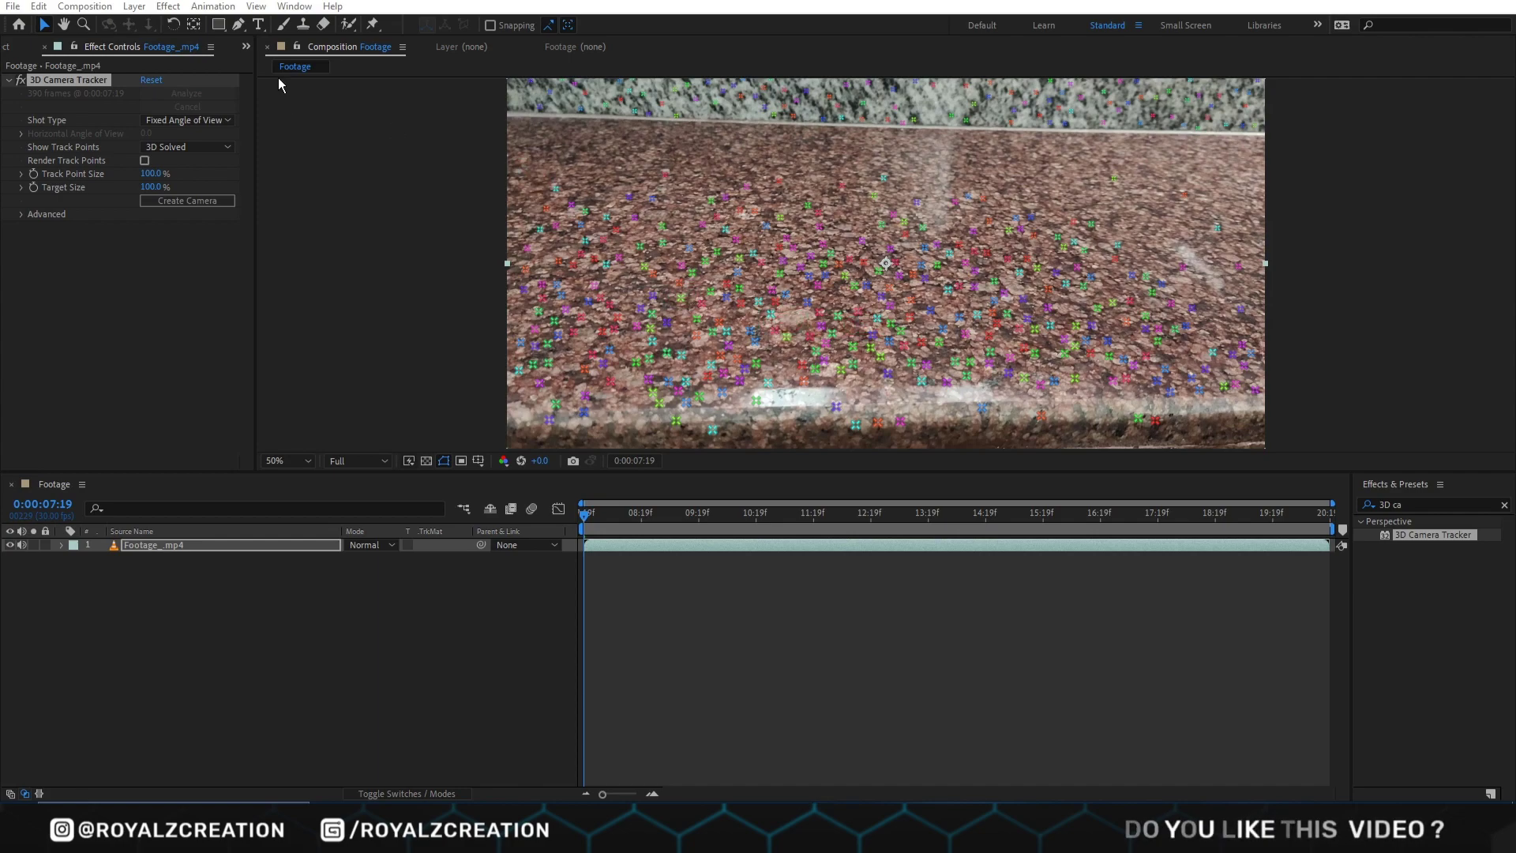
Step: Try switching the composition's 3D view to Custom View 1
{"action": "left_click", "coordinate": [257, 7]}
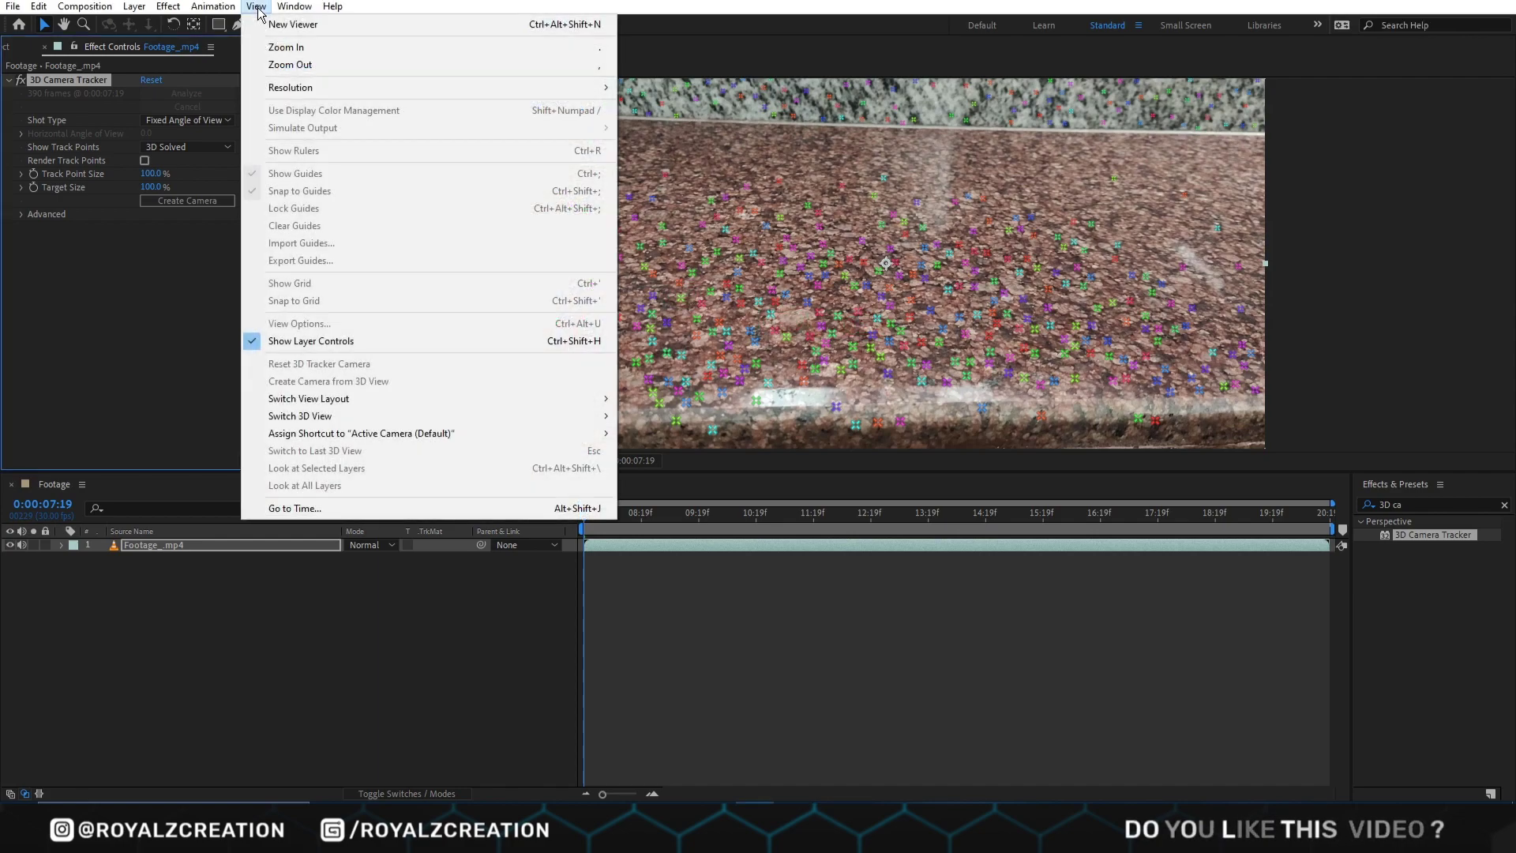
{"action": "mouse_move", "coordinate": [544, 433]}
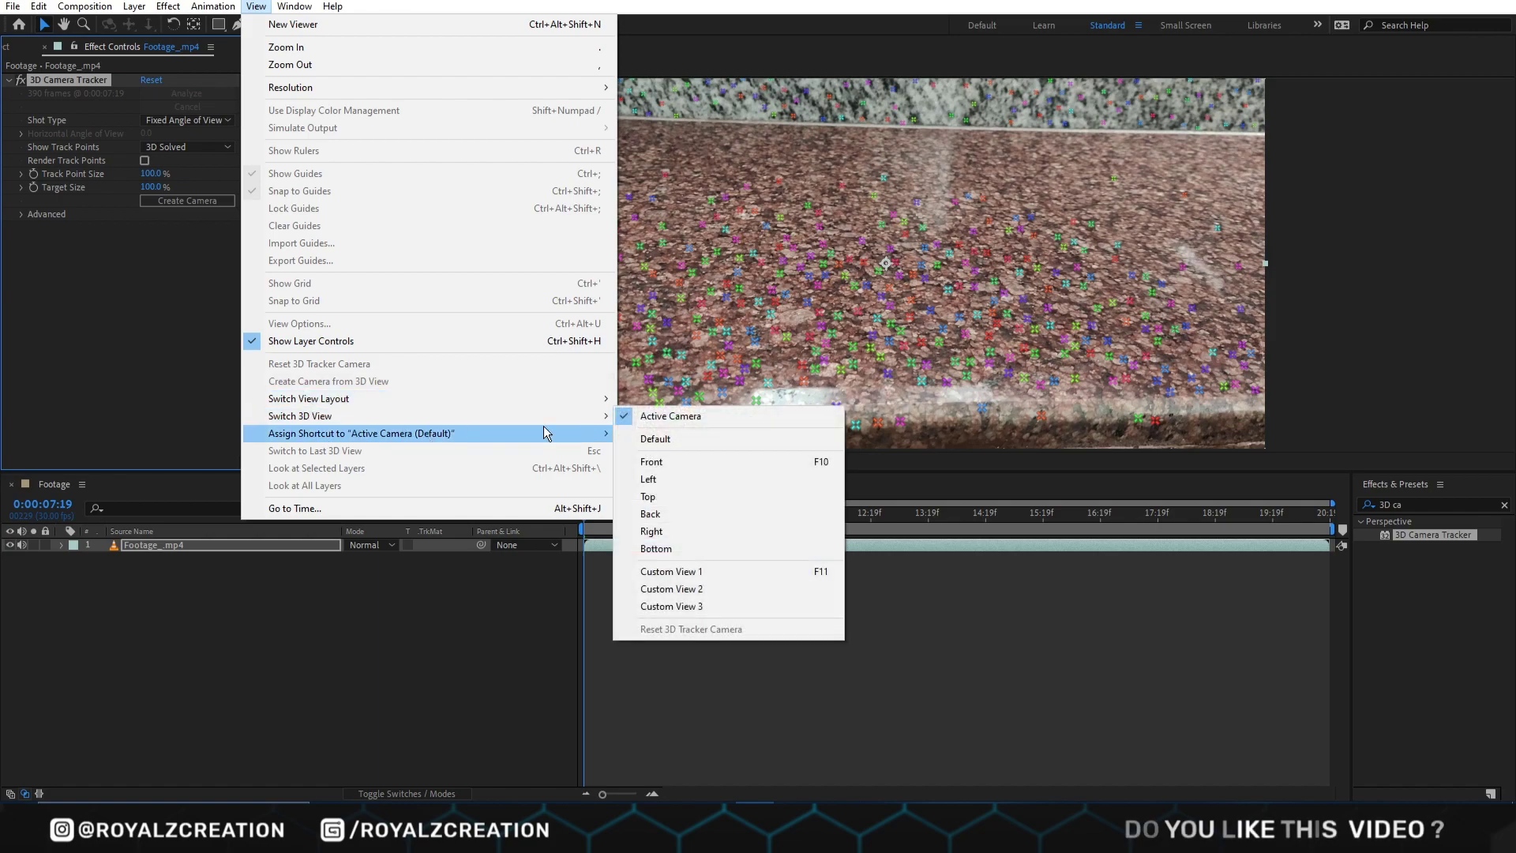
{"action": "mouse_move", "coordinate": [608, 417]}
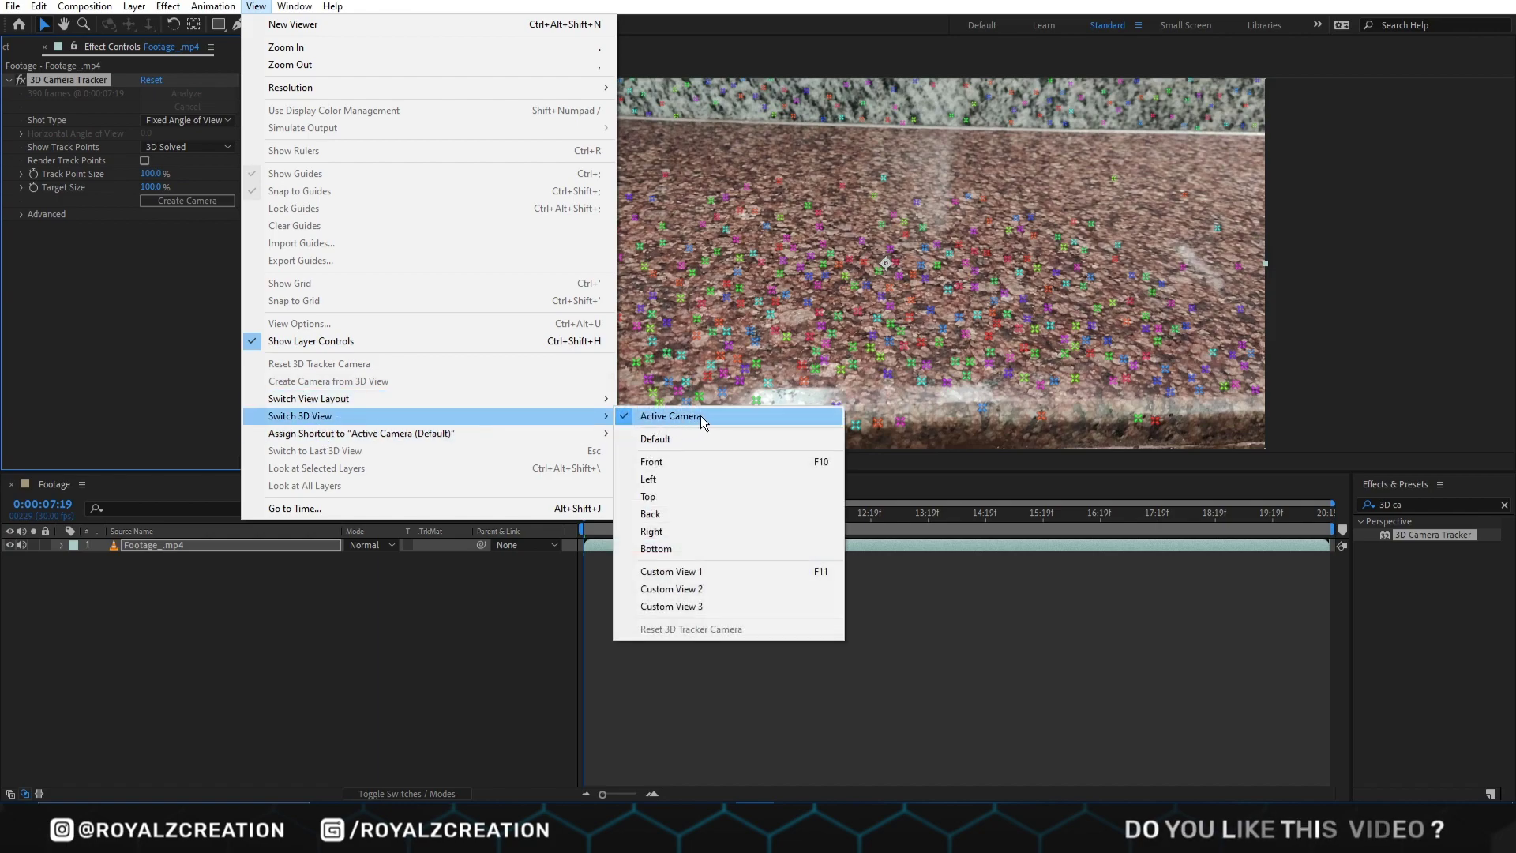
{"action": "left_click", "coordinate": [707, 572]}
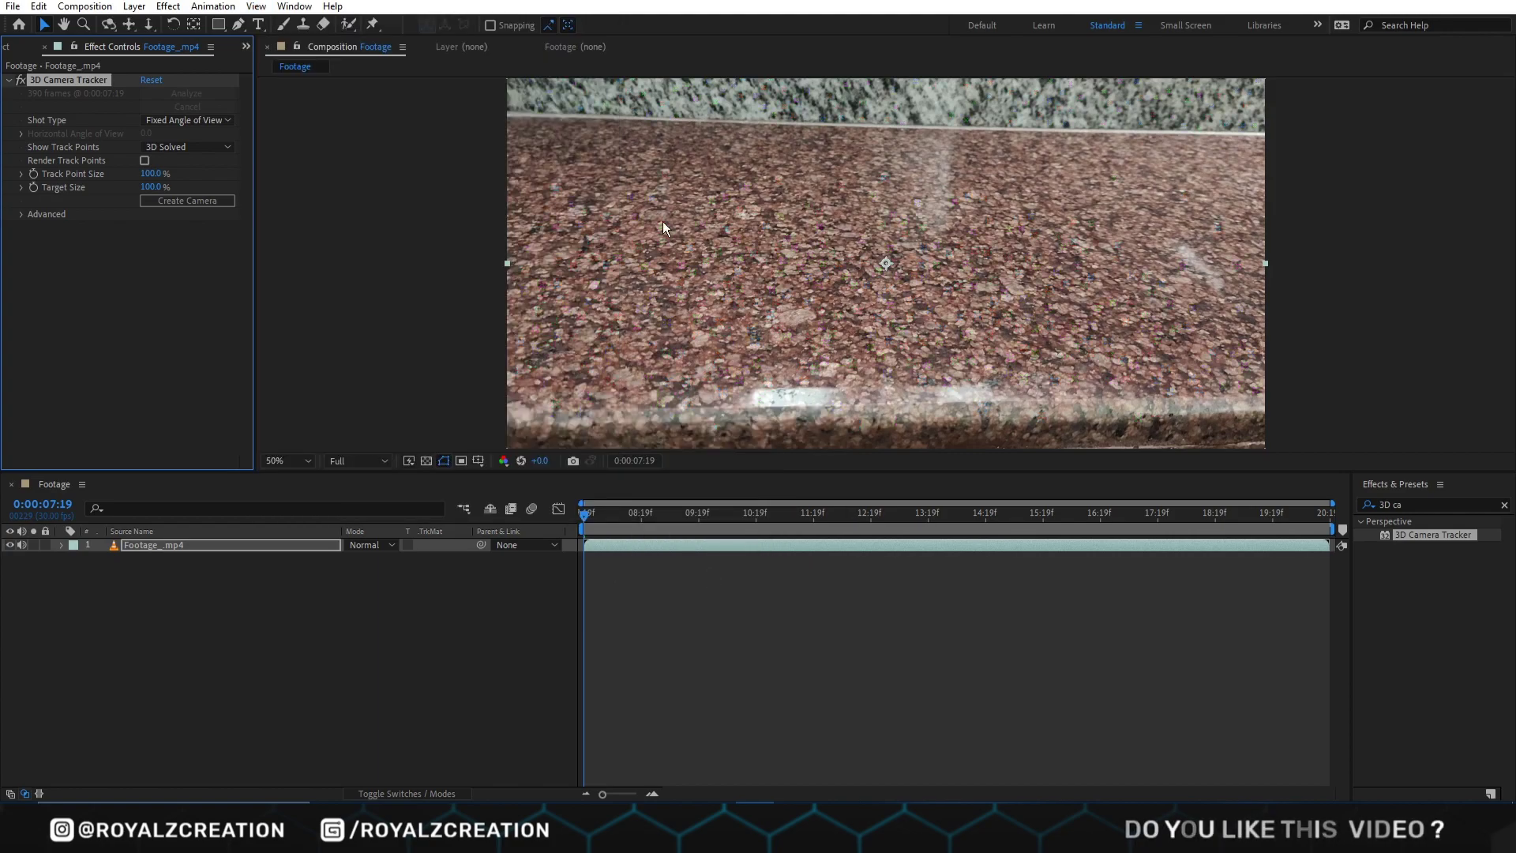
Step: At 0:00:15:05, place the tracking target on the middle of the countertop and create a solid and camera from its track points
{"action": "left_click_drag", "start_coordinate": [1047, 513], "coordinate": [1016, 525]}
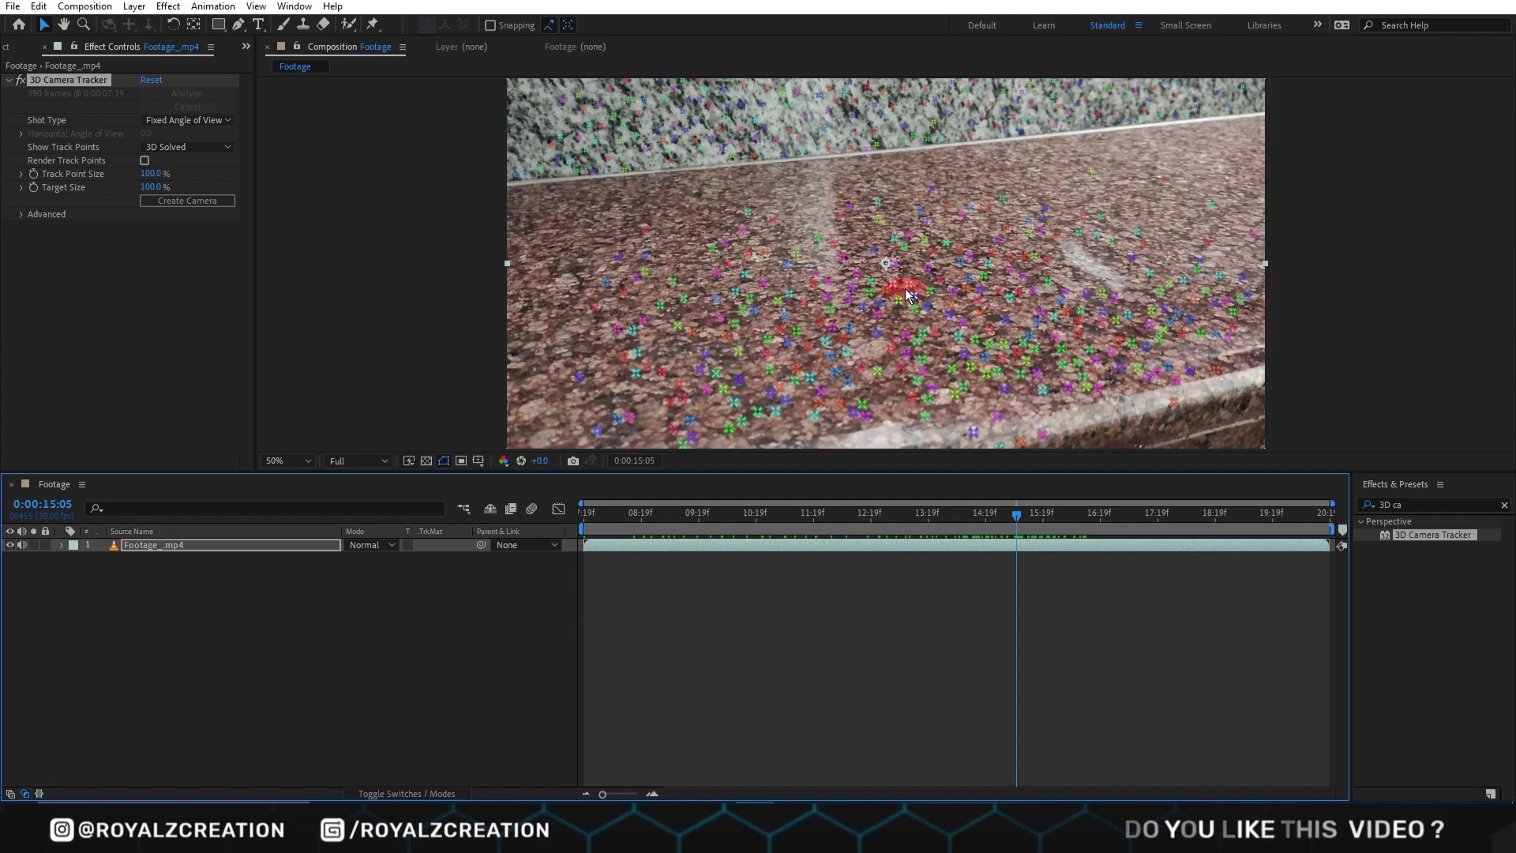
{"action": "left_click_drag", "start_coordinate": [907, 294], "coordinate": [973, 297]}
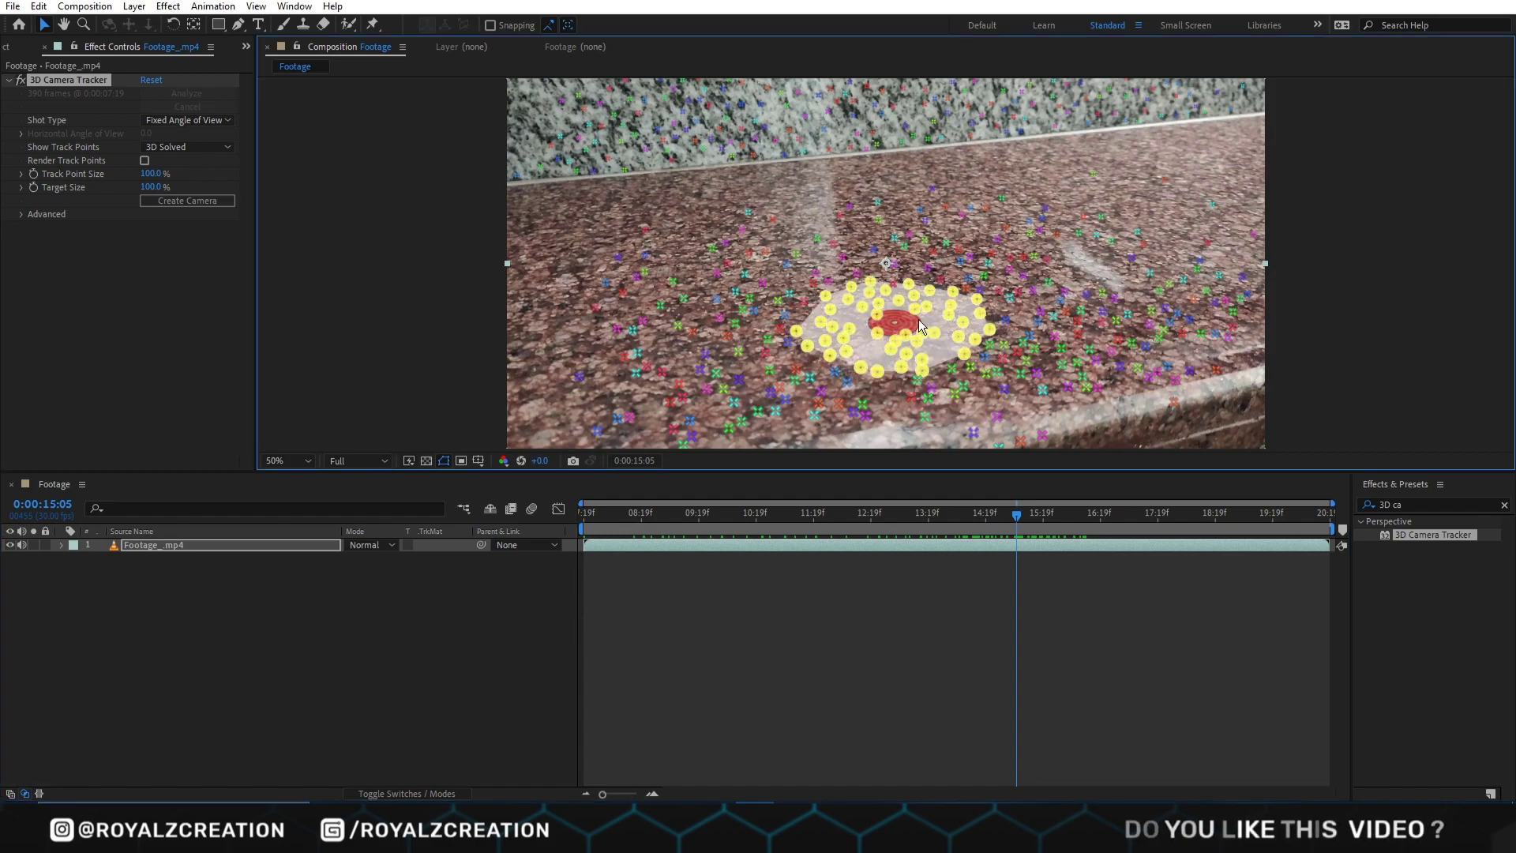
{"action": "right_click", "coordinate": [896, 326]}
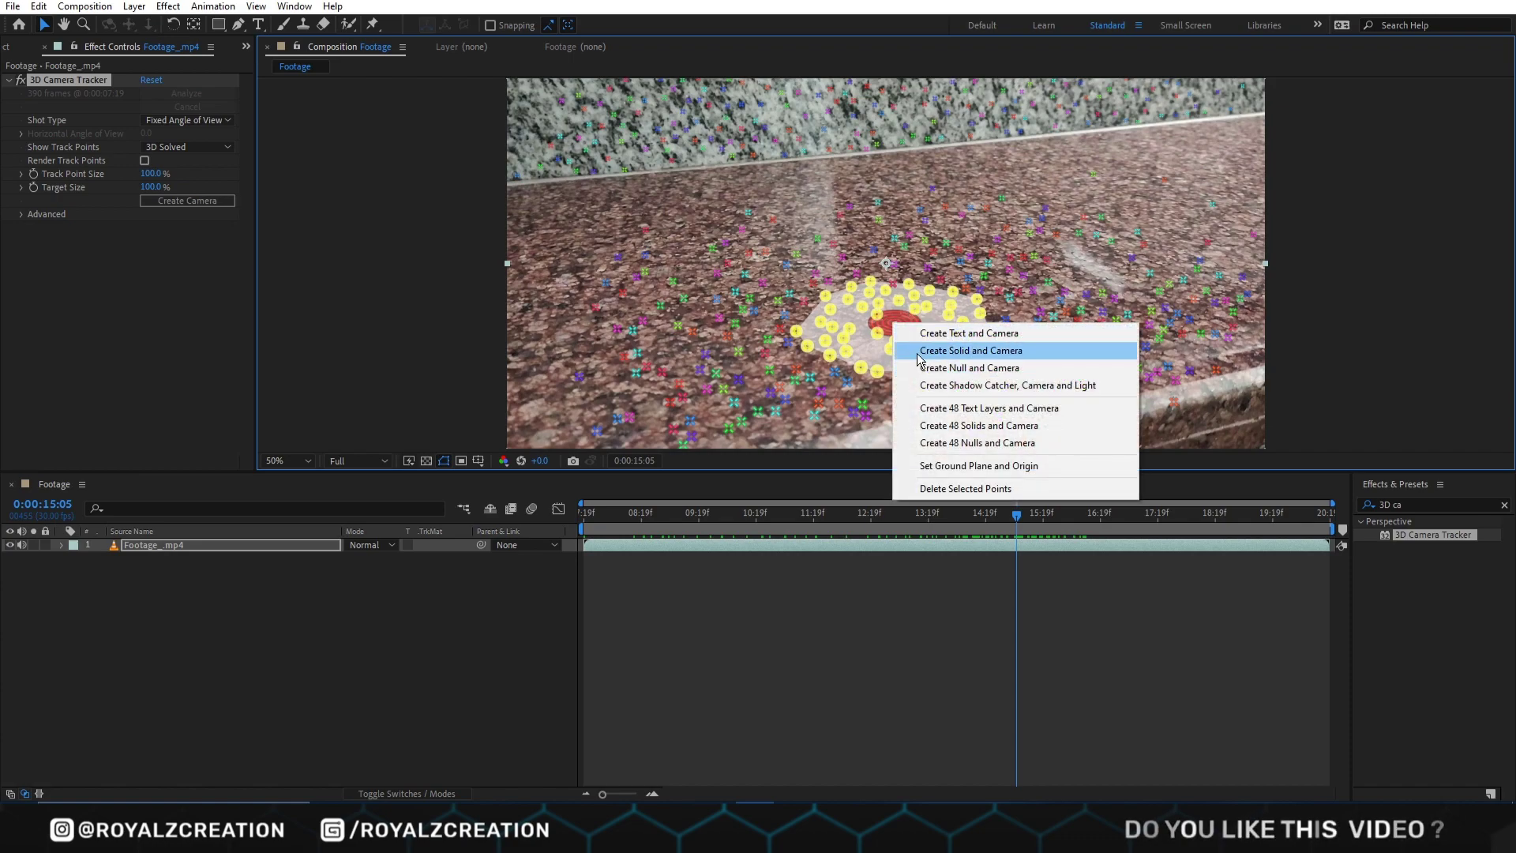
{"action": "left_click", "coordinate": [970, 350]}
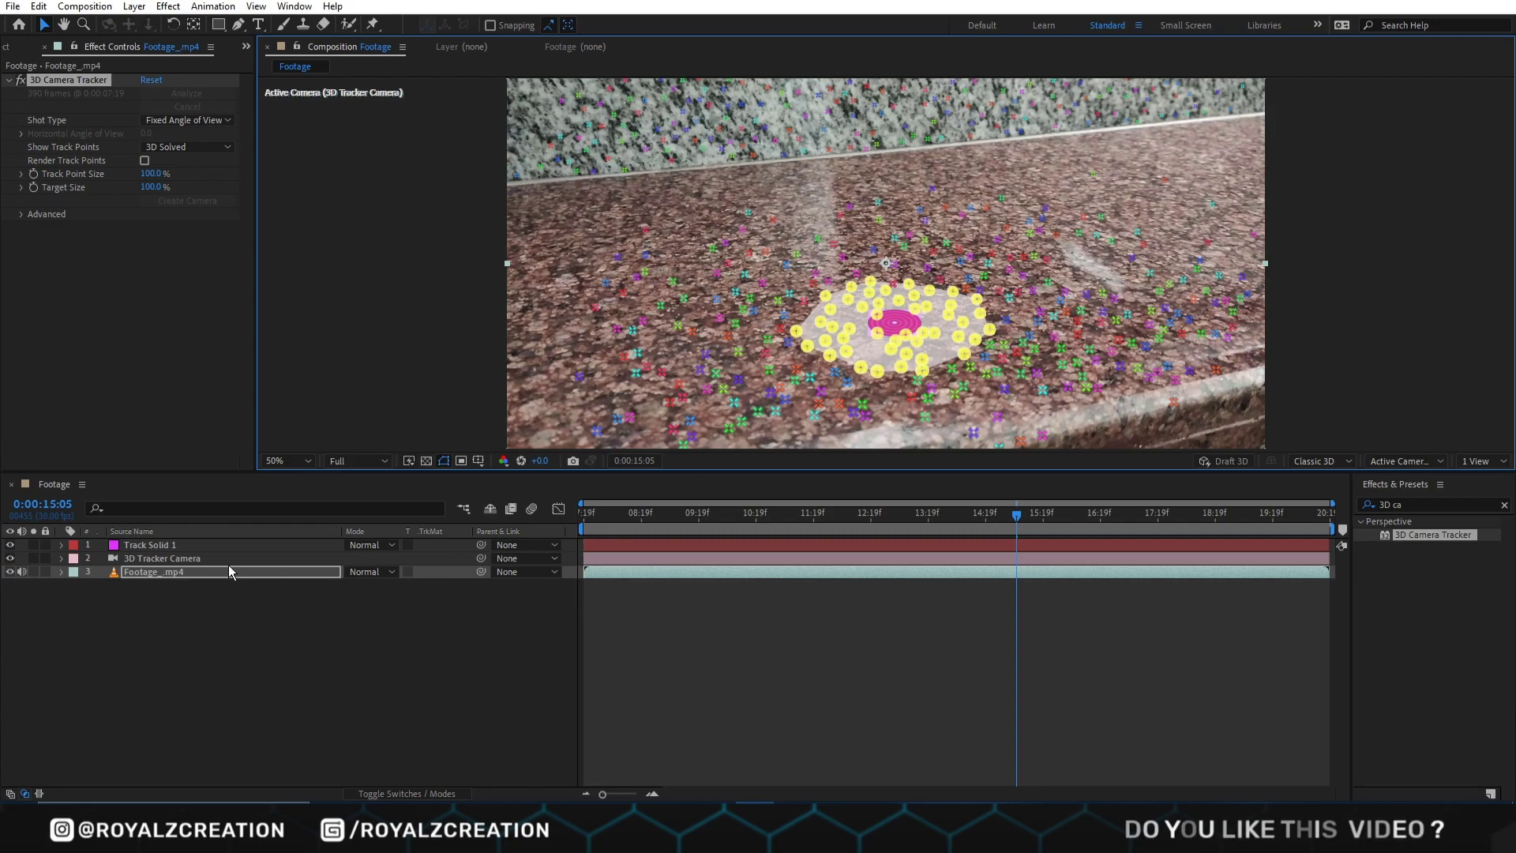
Step: Check the track solid's position by scrubbing back to 0:00:07:19 and slightly adjust its rotation on the countertop
{"action": "left_click", "coordinate": [226, 545]}
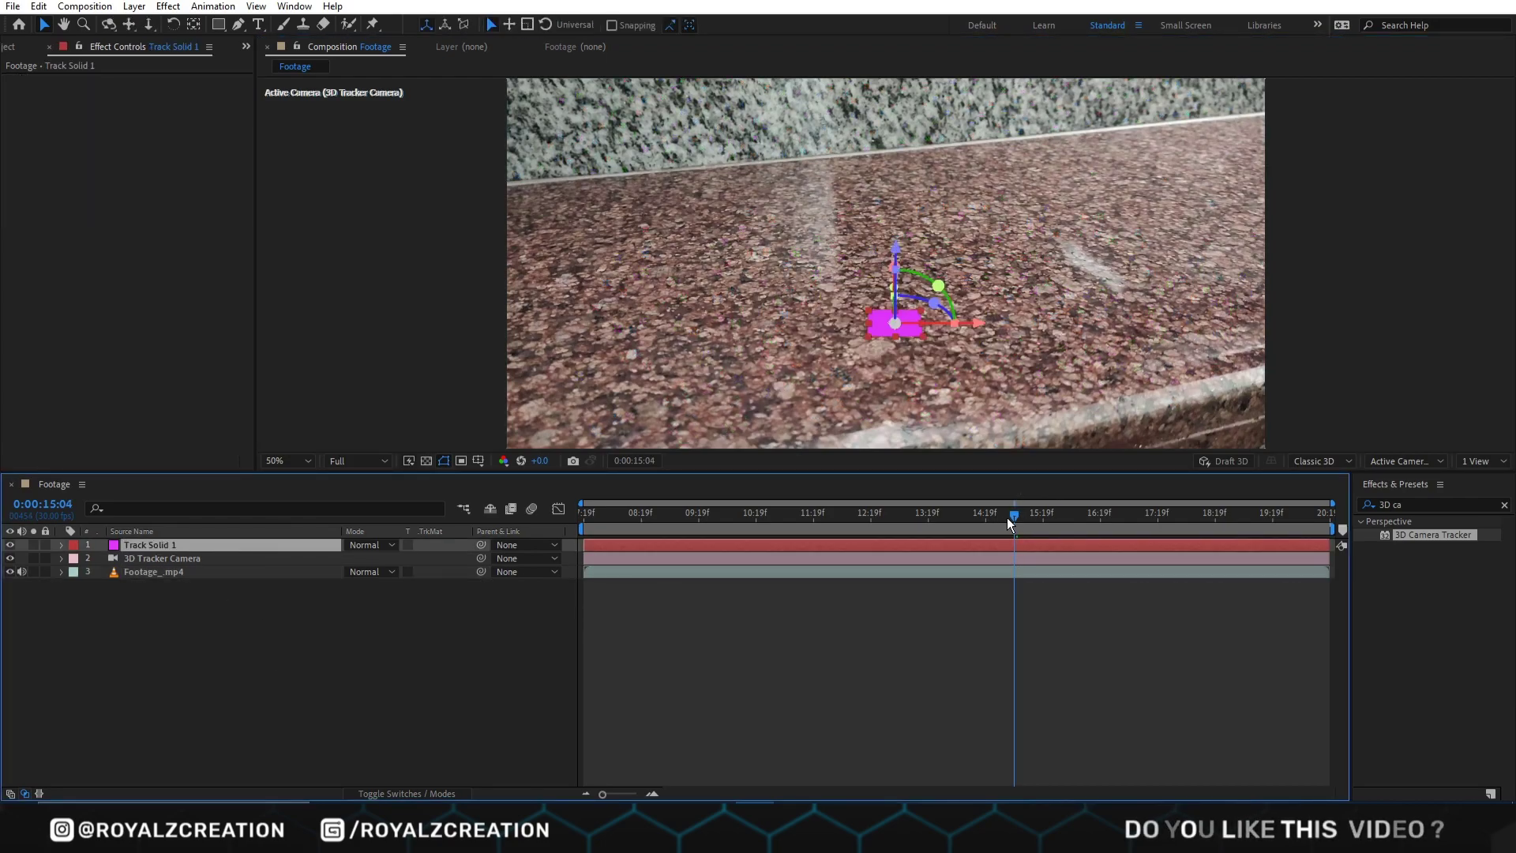
{"action": "left_click_drag", "start_coordinate": [1007, 518], "coordinate": [651, 519]}
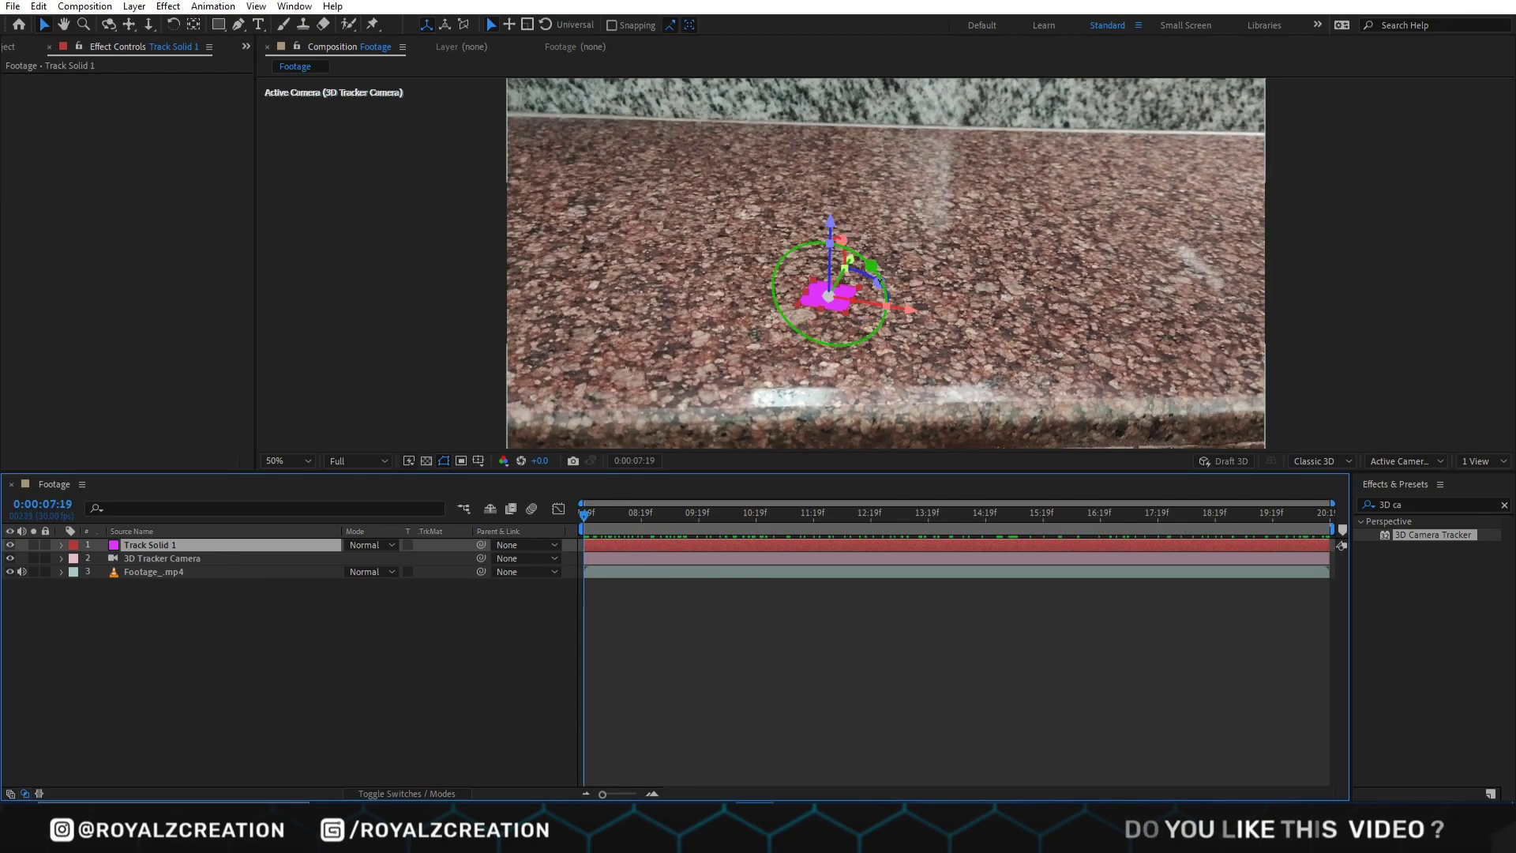
{"action": "left_click_drag", "start_coordinate": [871, 266], "coordinate": [861, 275]}
{"action": "left_click", "coordinate": [761, 660]}
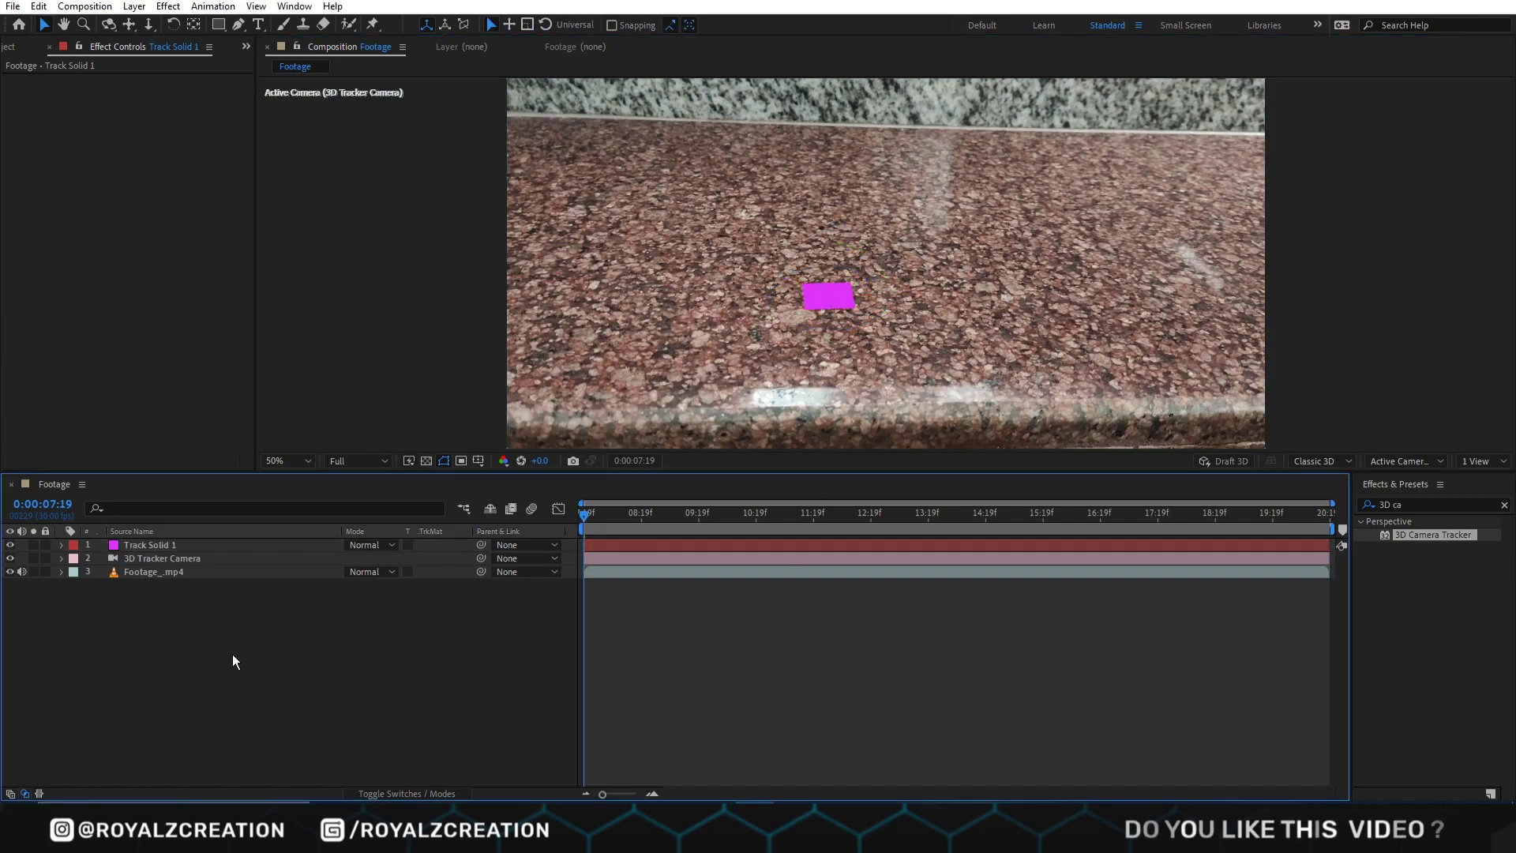
Step: Create a new solid layer named "Element 3D" in the Footage composition
{"action": "right_click", "coordinate": [229, 650]}
{"action": "mouse_move", "coordinate": [349, 459]}
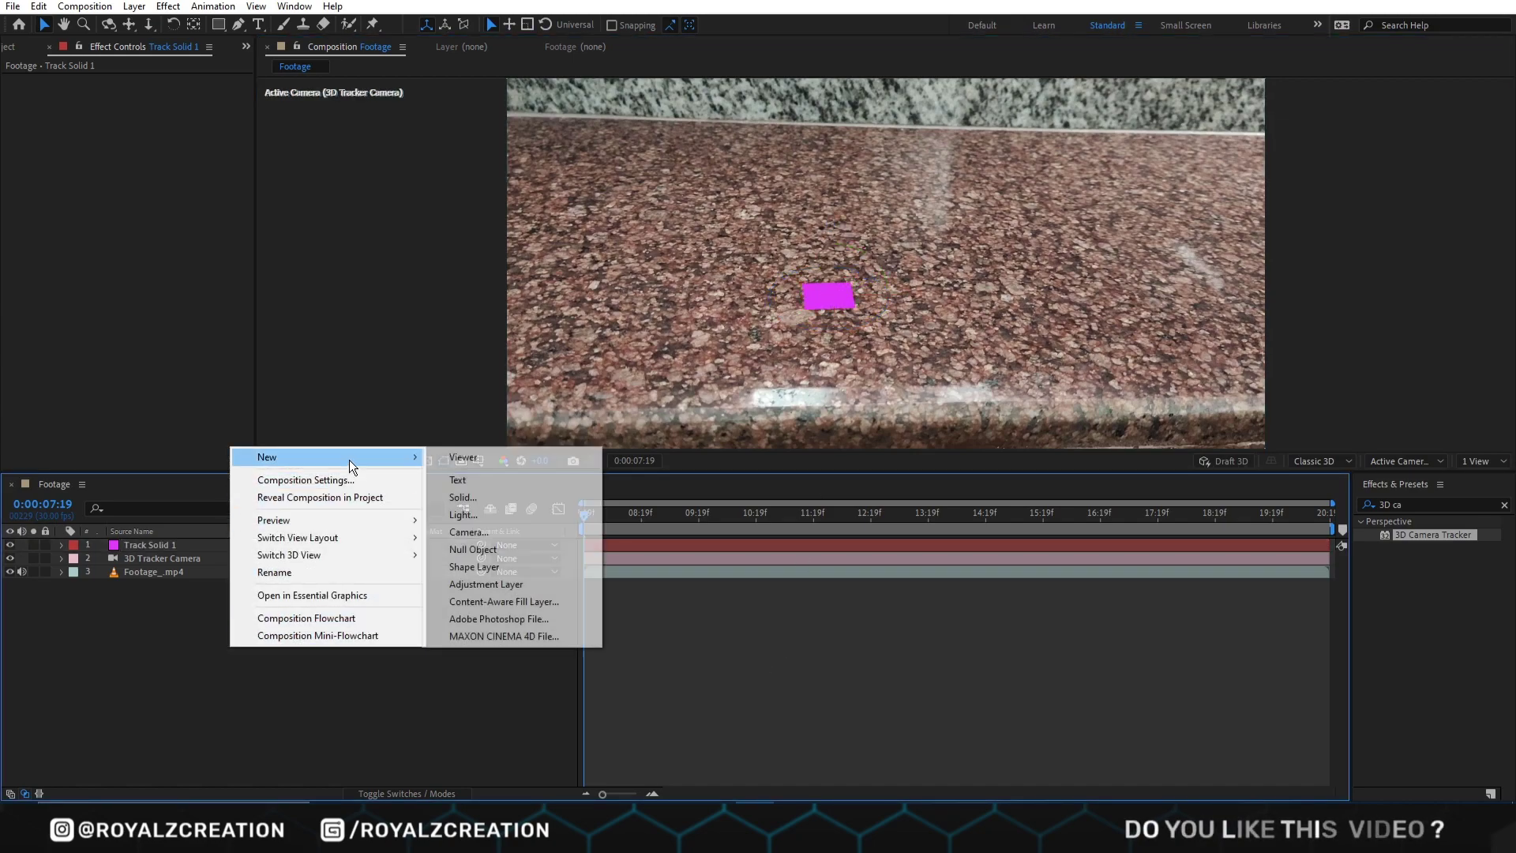
{"action": "left_click", "coordinate": [483, 497]}
{"action": "type", "text": "Element 3D"}
{"action": "left_click", "coordinate": [798, 535]}
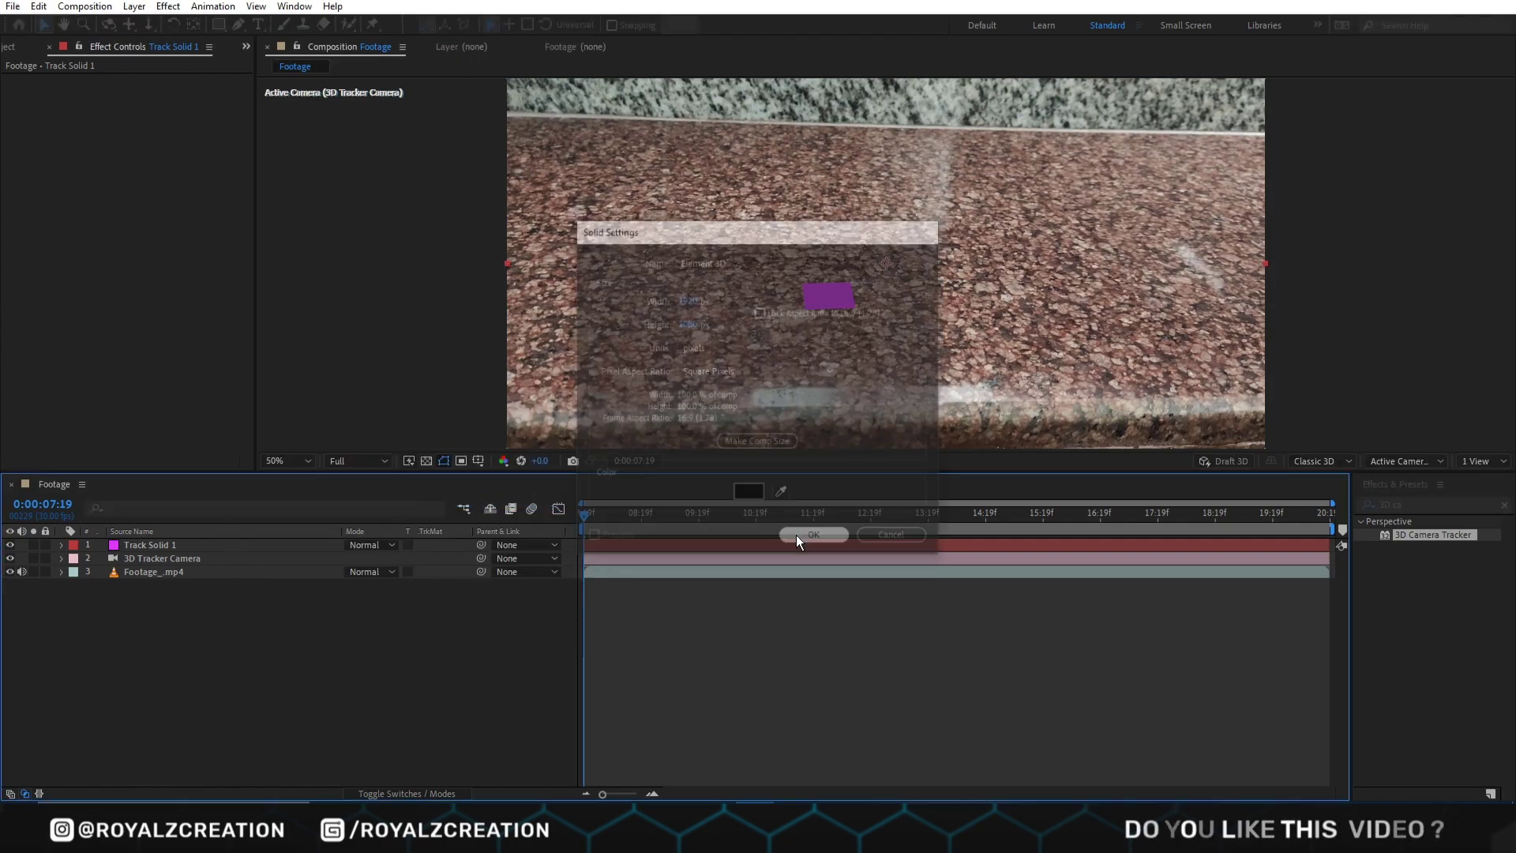
Step: Apply the Video Copilot Element effect to the Element 3D layer and open its Scene Setup
{"action": "left_click", "coordinate": [1378, 505]}
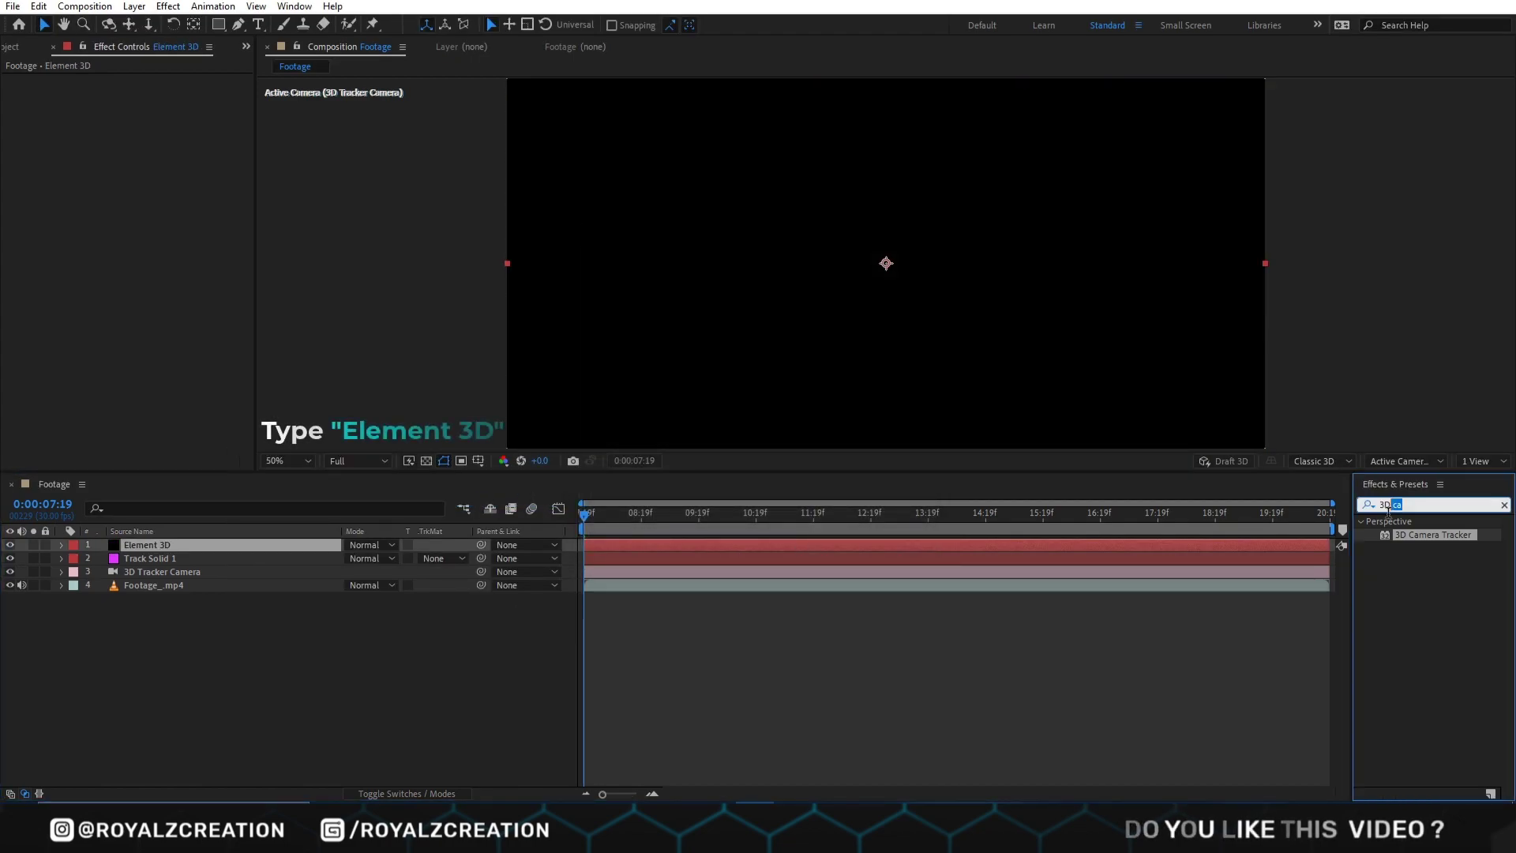
{"action": "type", "text": "elemen"}
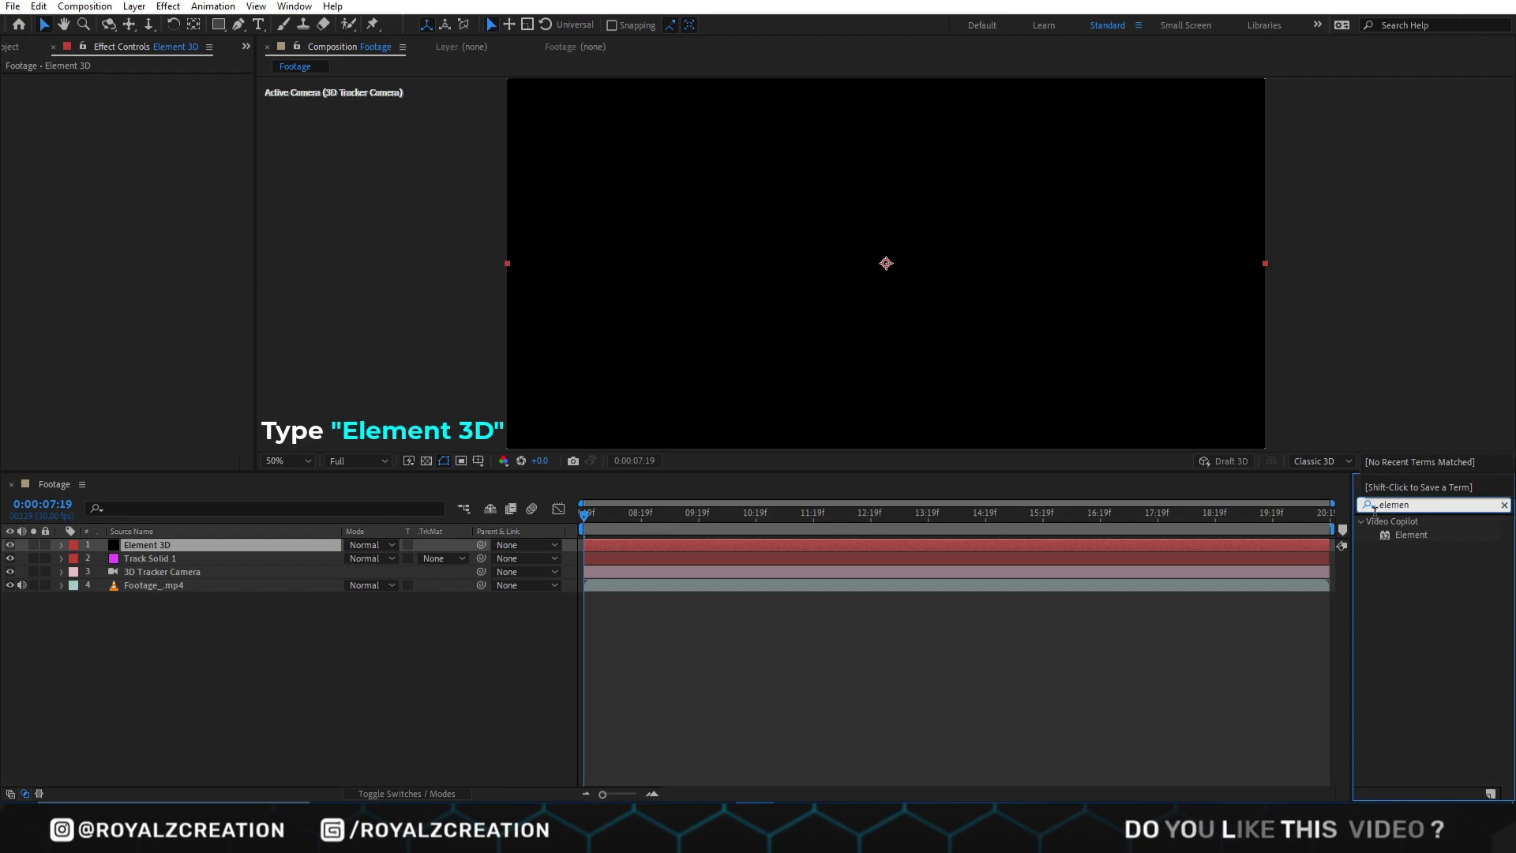
{"action": "double_click", "coordinate": [1424, 537]}
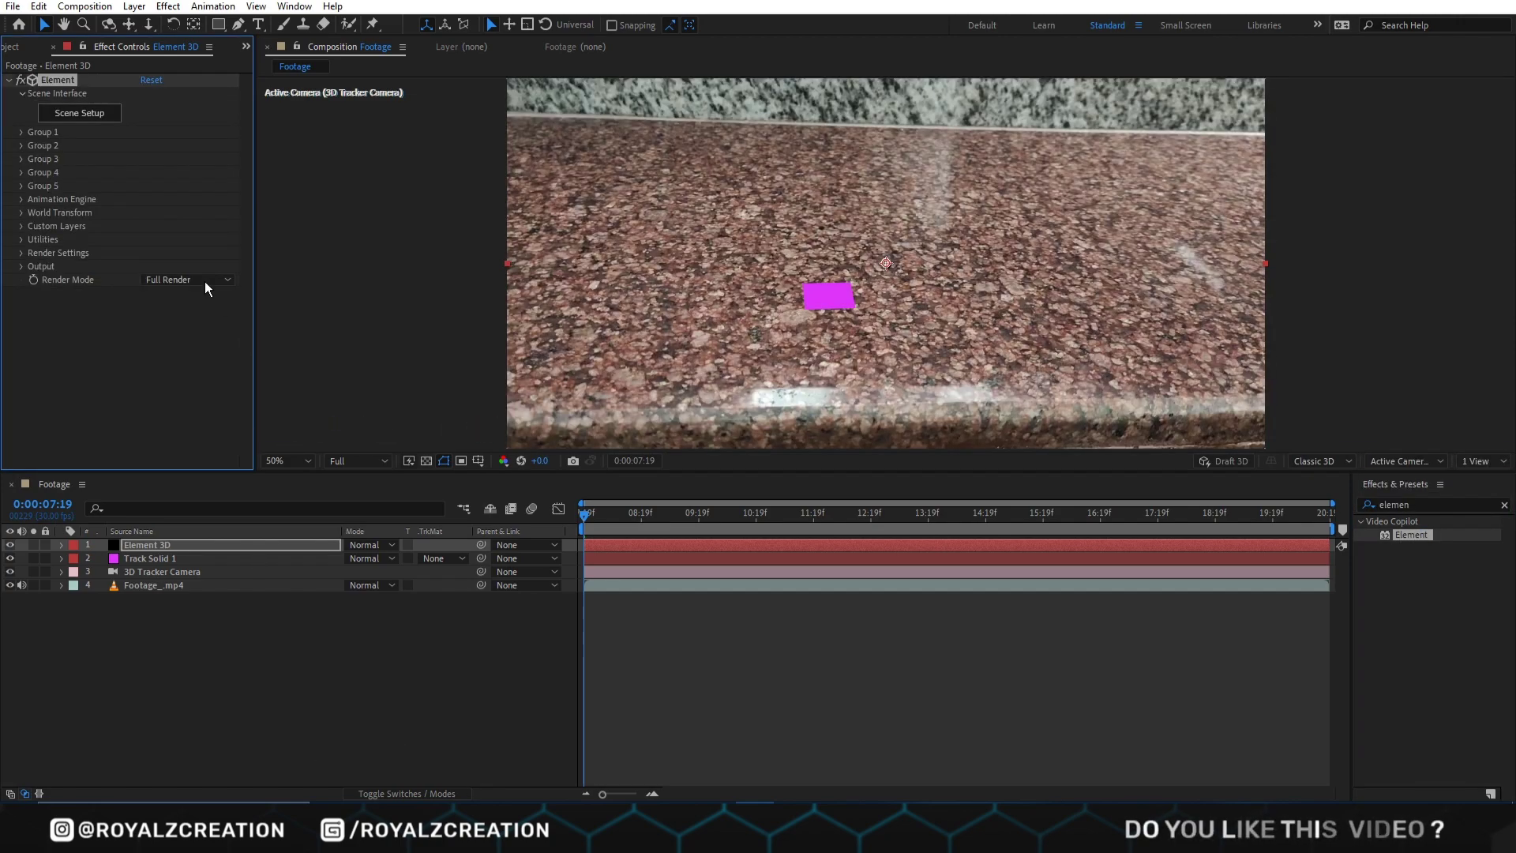
{"action": "left_click", "coordinate": [80, 113]}
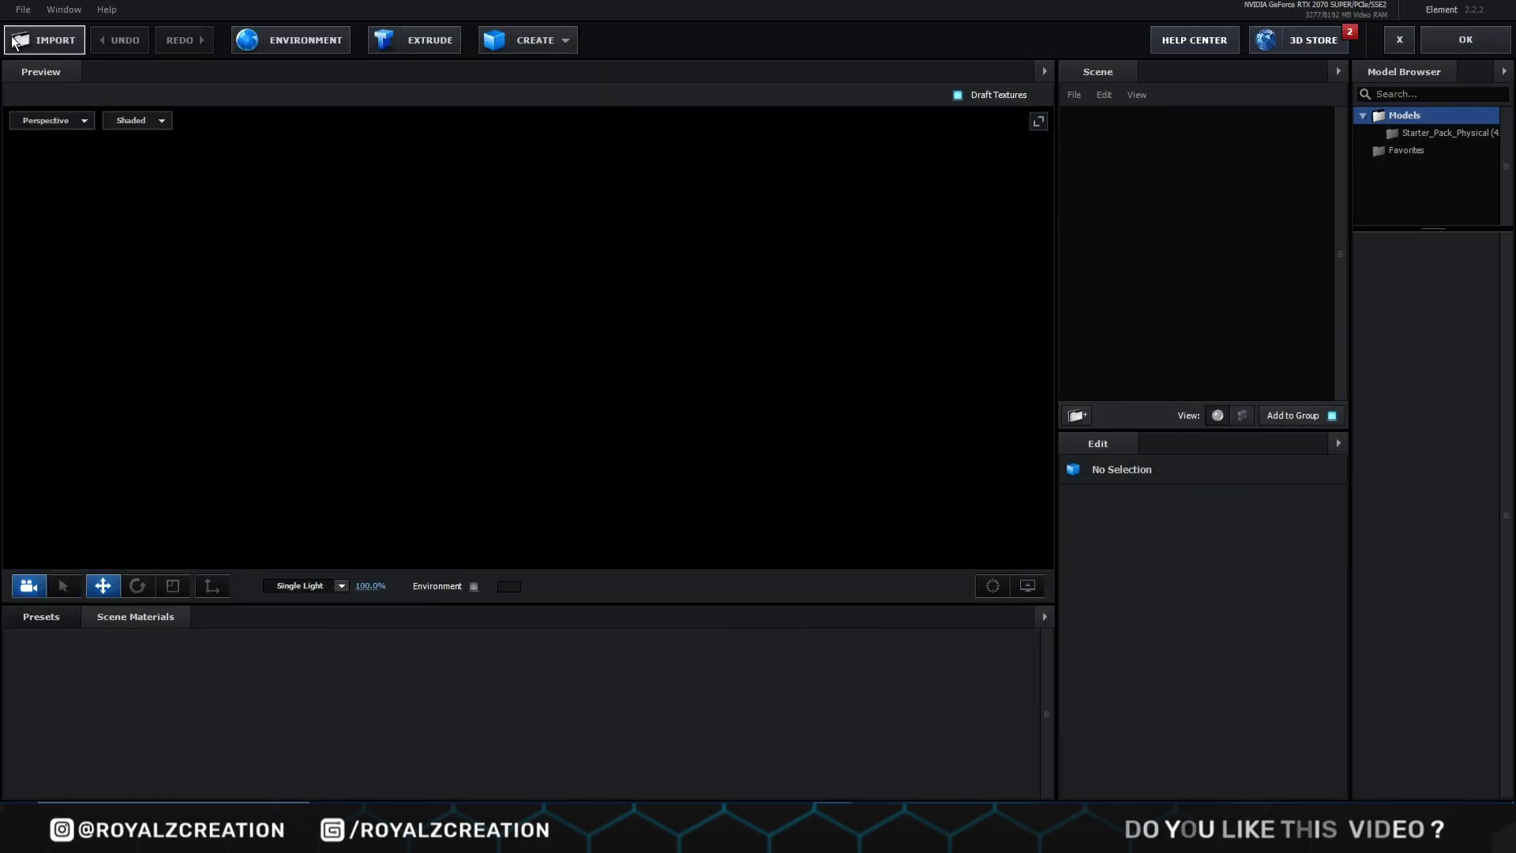
Step: Import the 3D sequence starting at Dance_000001 with its force alignment set to Bottom
{"action": "left_click", "coordinate": [22, 10]}
{"action": "mouse_move", "coordinate": [62, 31]}
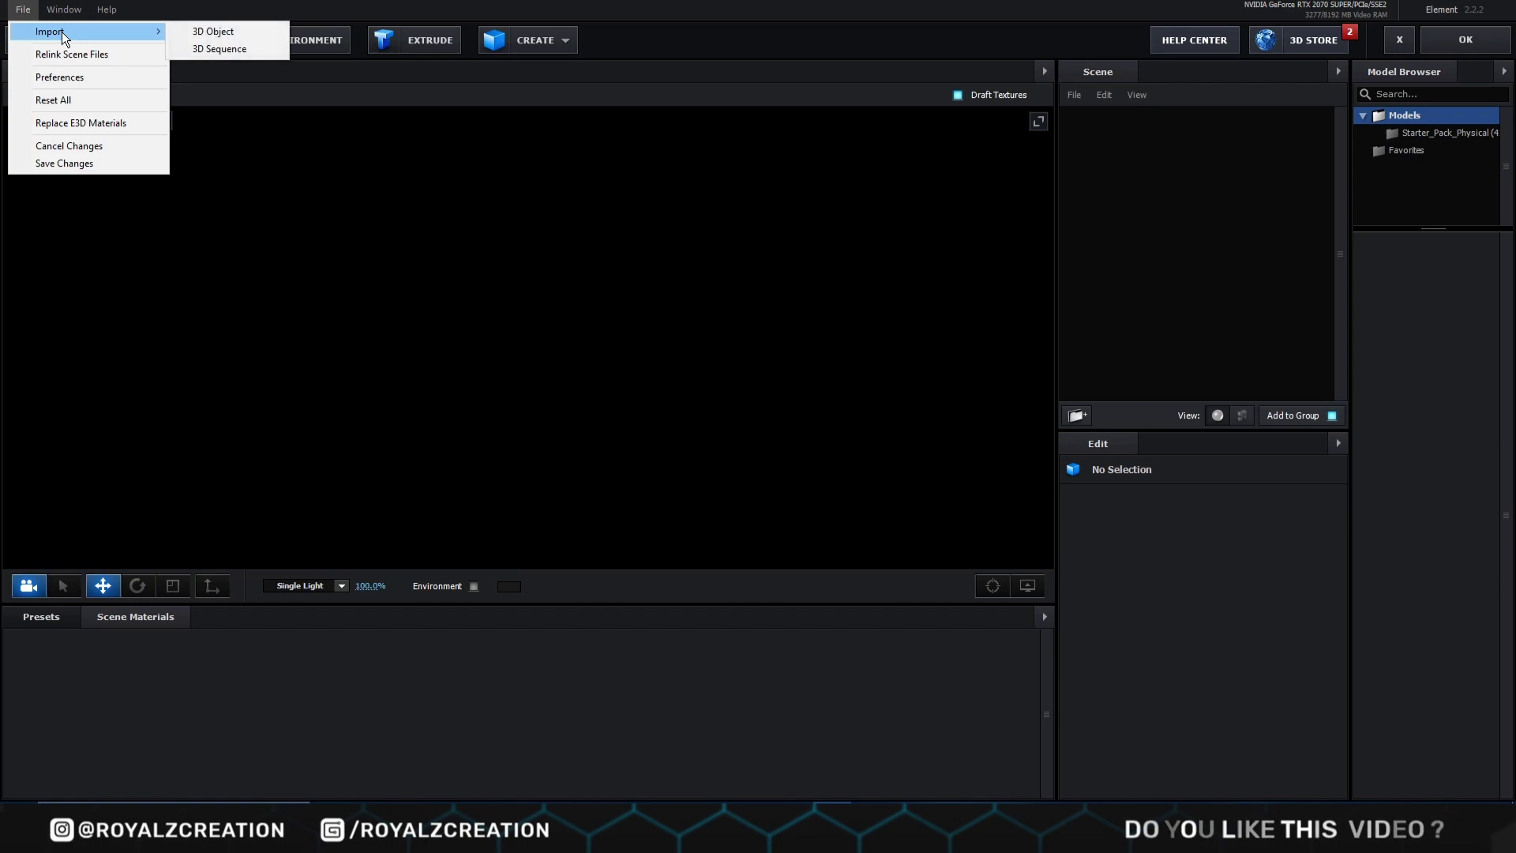
{"action": "left_click", "coordinate": [229, 49]}
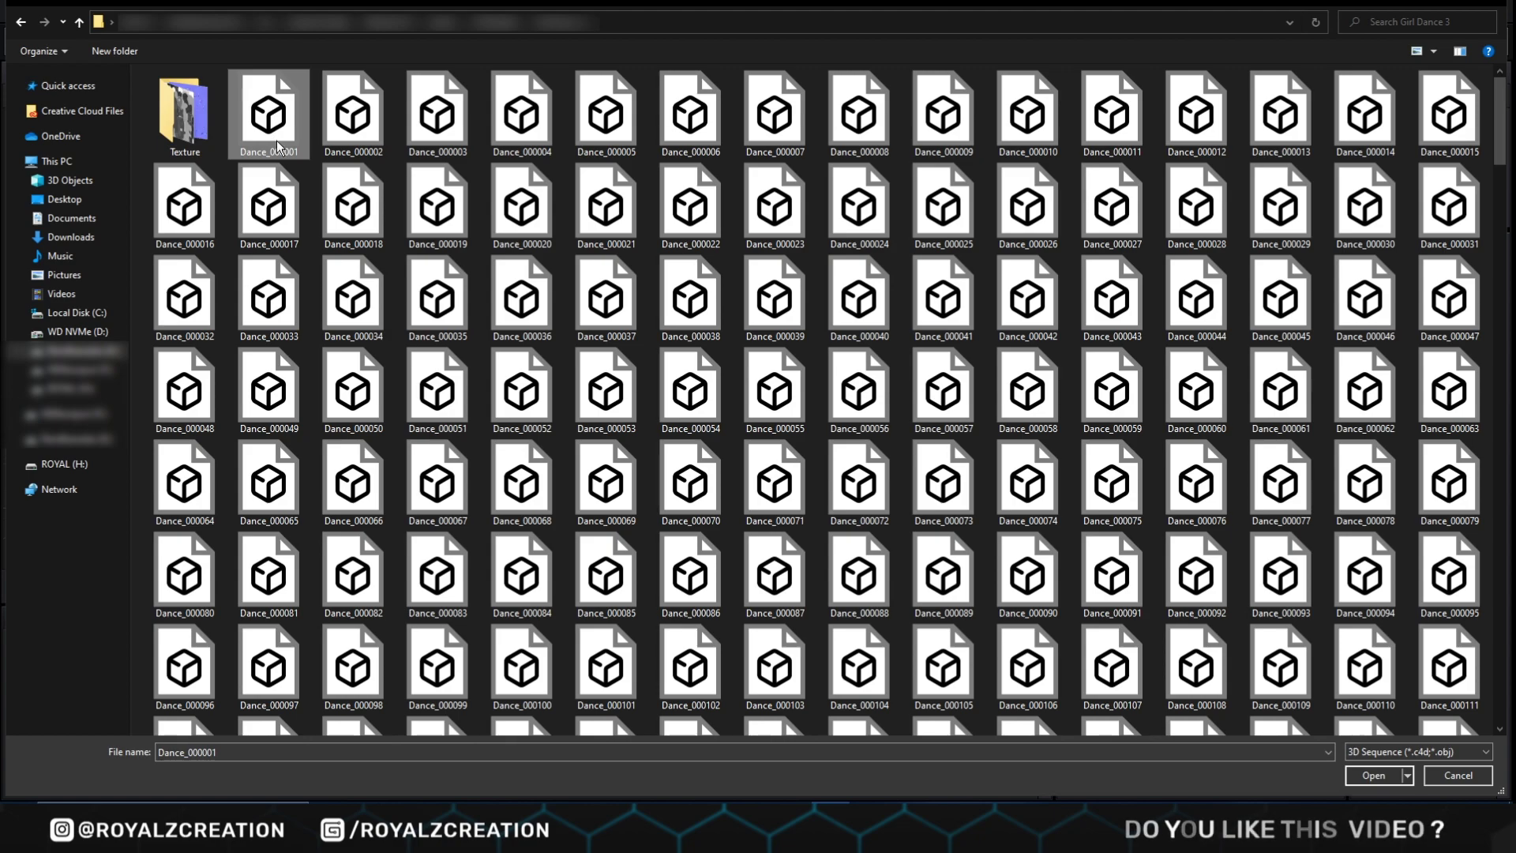
{"action": "left_click", "coordinate": [1374, 775]}
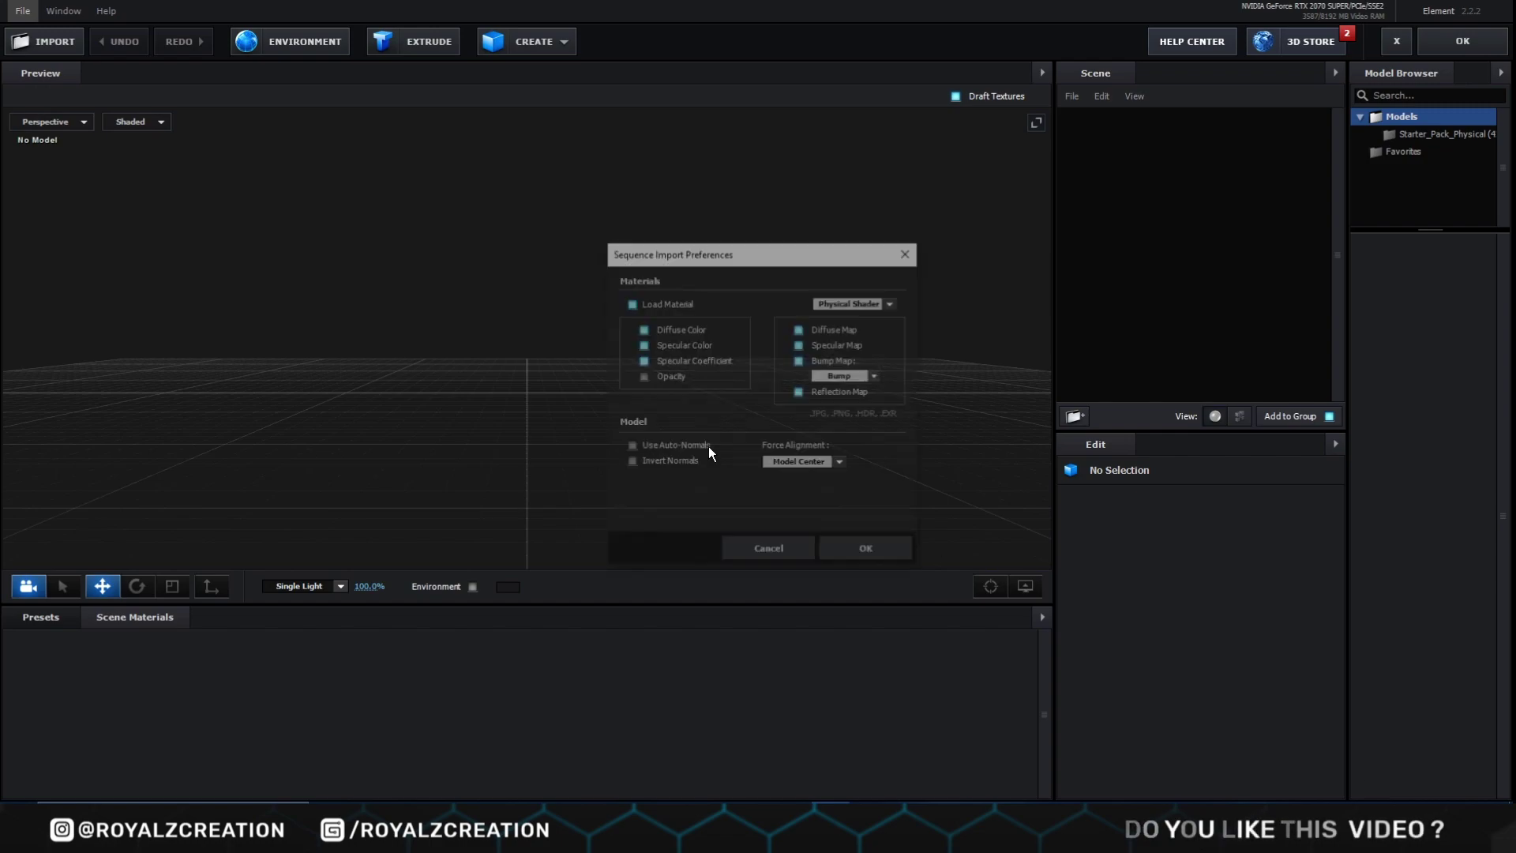
{"action": "left_click", "coordinate": [804, 463]}
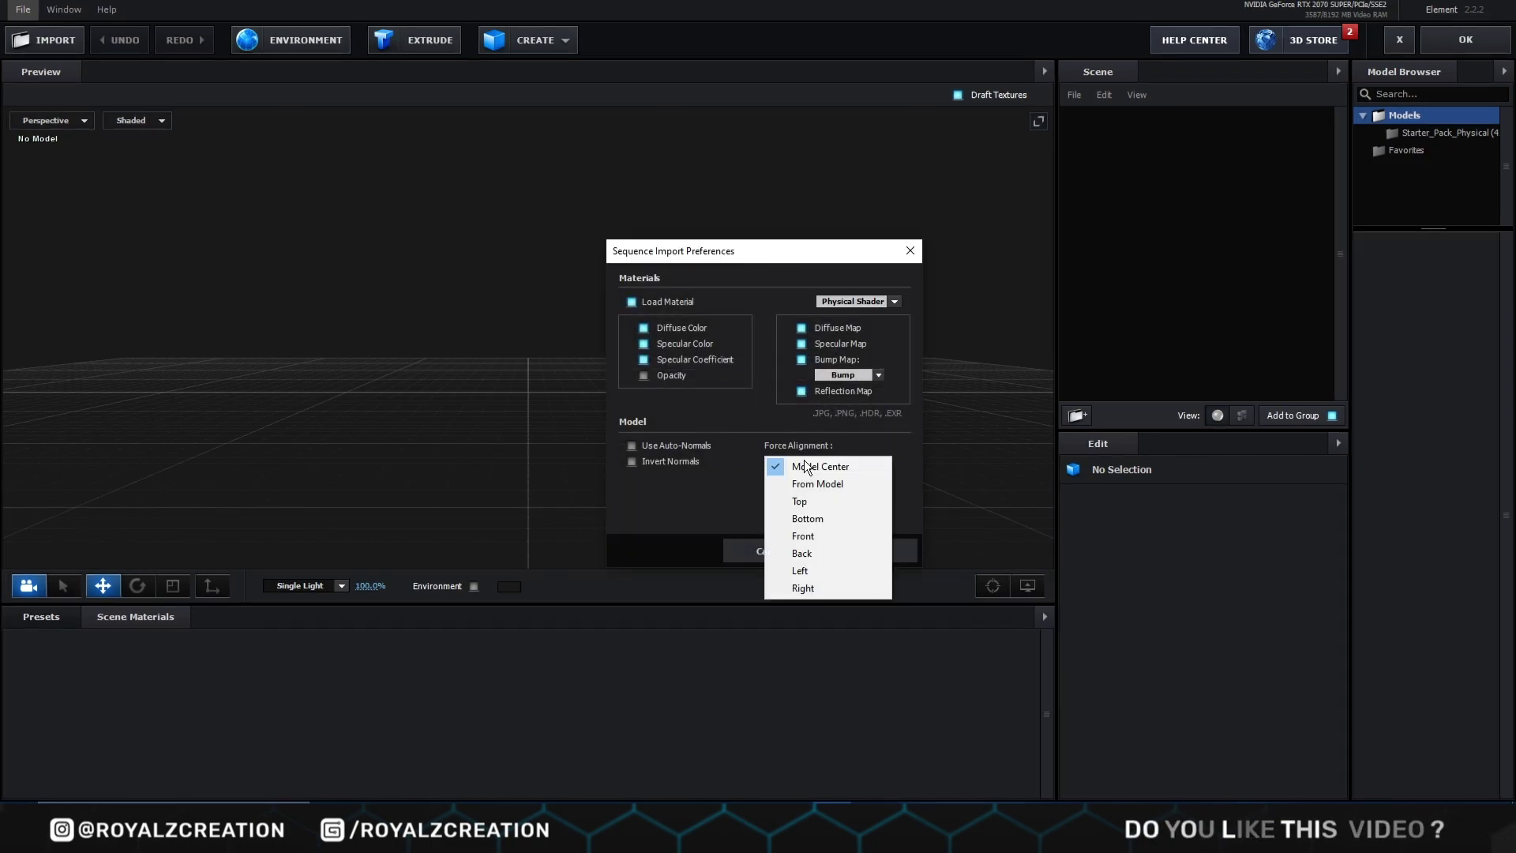
{"action": "left_click", "coordinate": [816, 519]}
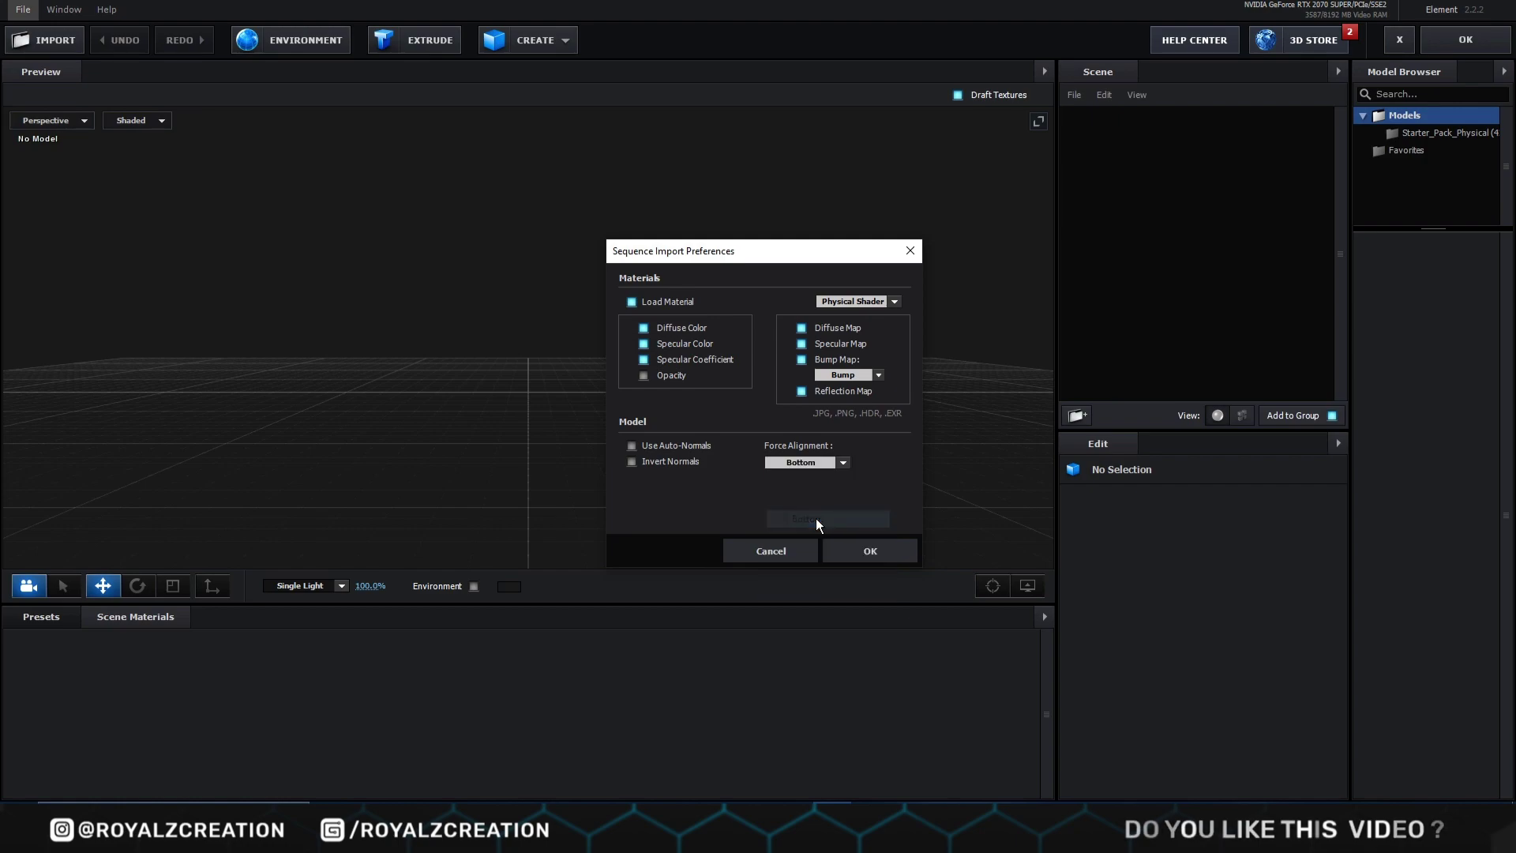
{"action": "left_click", "coordinate": [872, 547]}
Step: Enable Normalize Size for the imported Dance_000001 sequence
{"action": "left_click_drag", "start_coordinate": [508, 507], "coordinate": [513, 530]}
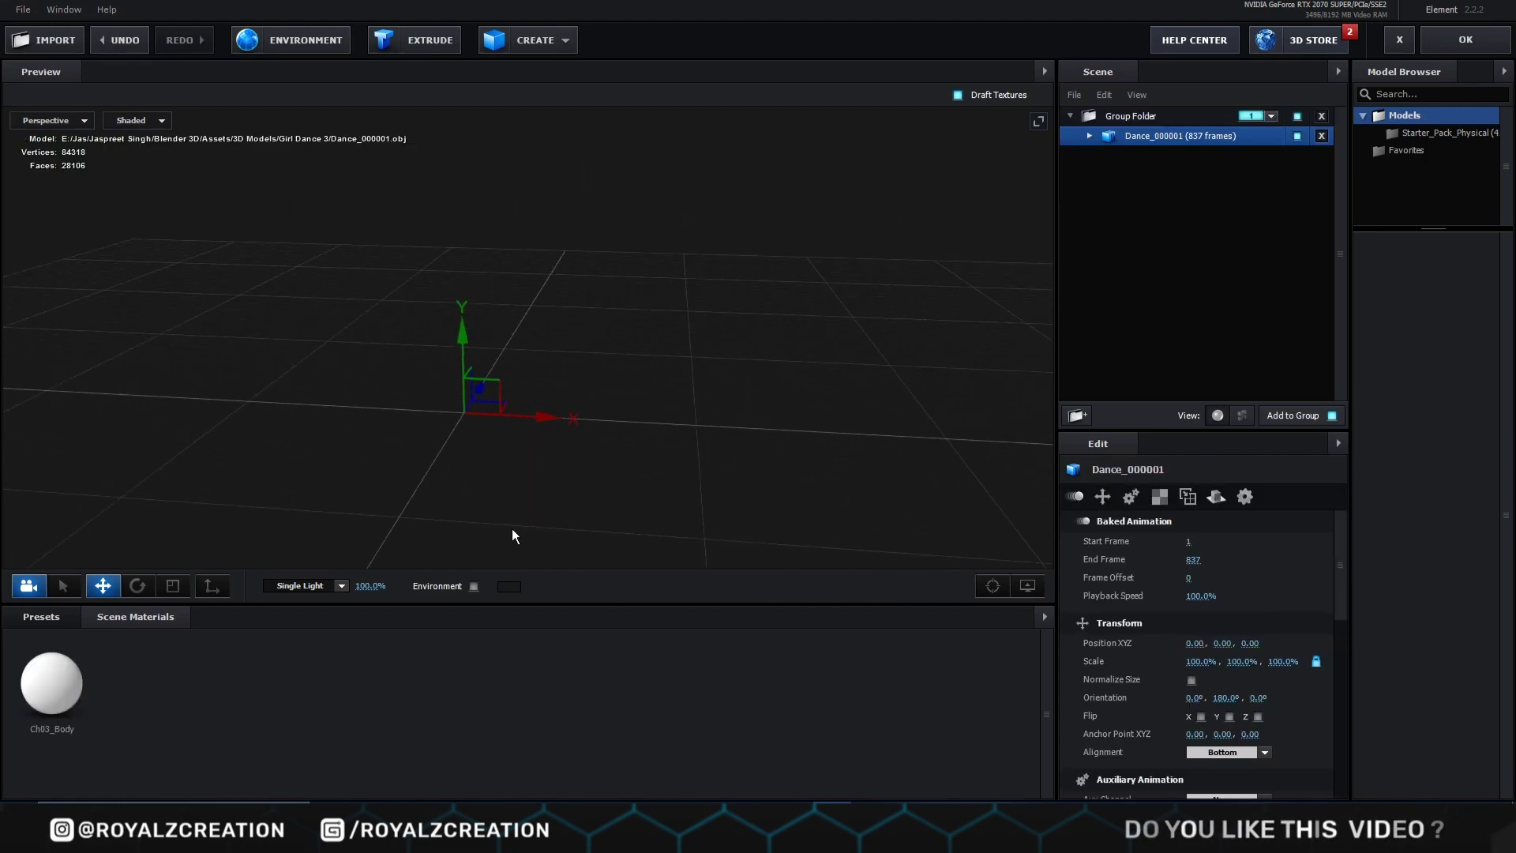
{"action": "left_click", "coordinate": [1192, 680]}
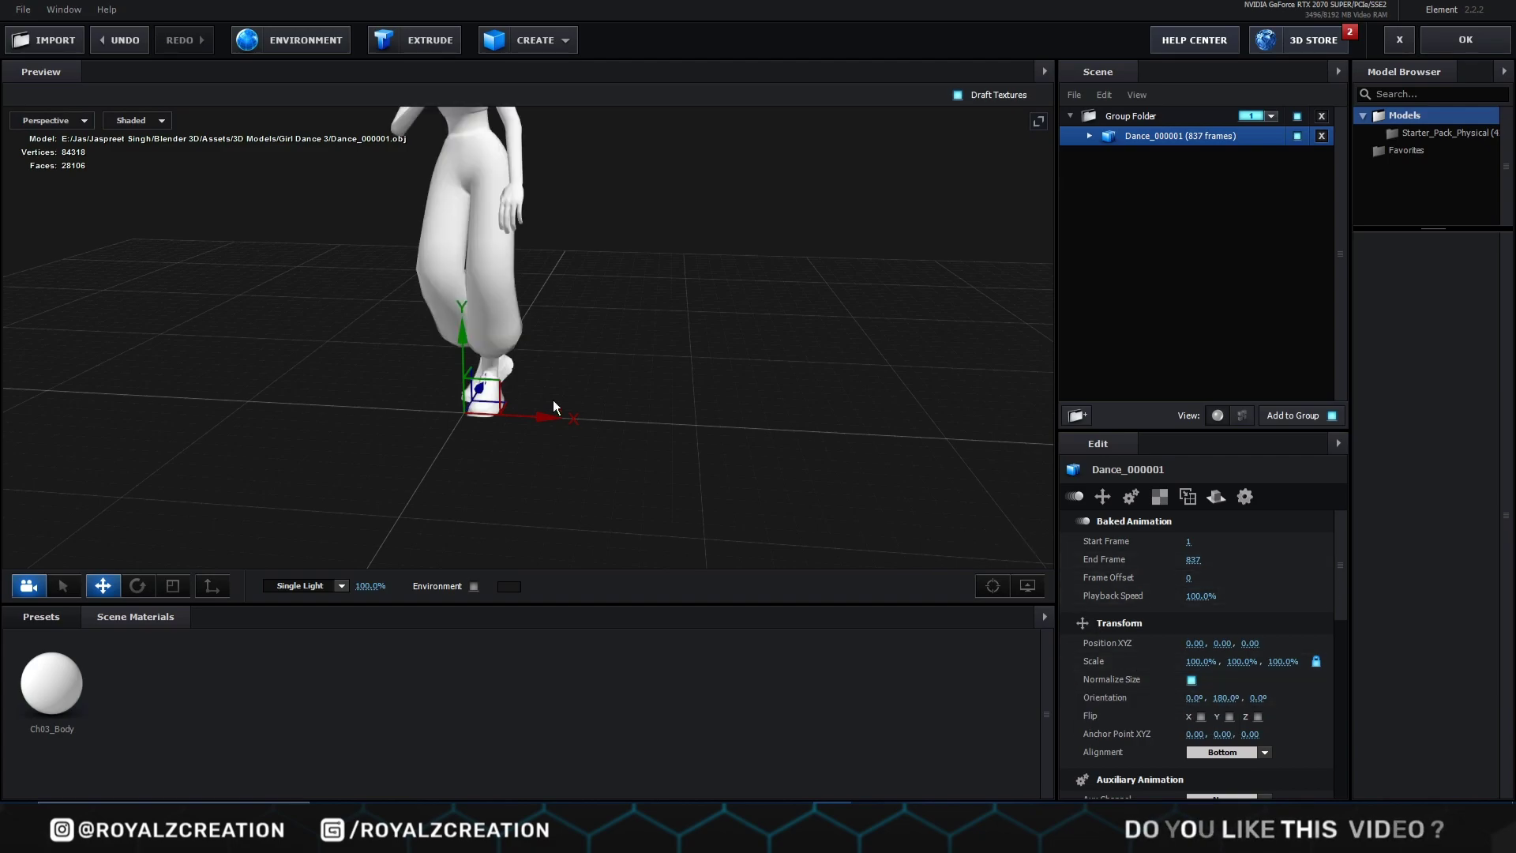
{"action": "left_click_drag", "start_coordinate": [553, 399], "coordinate": [696, 311]}
{"action": "scroll", "coordinate": [594, 283], "scroll_direction": "down", "scroll_amount": 3}
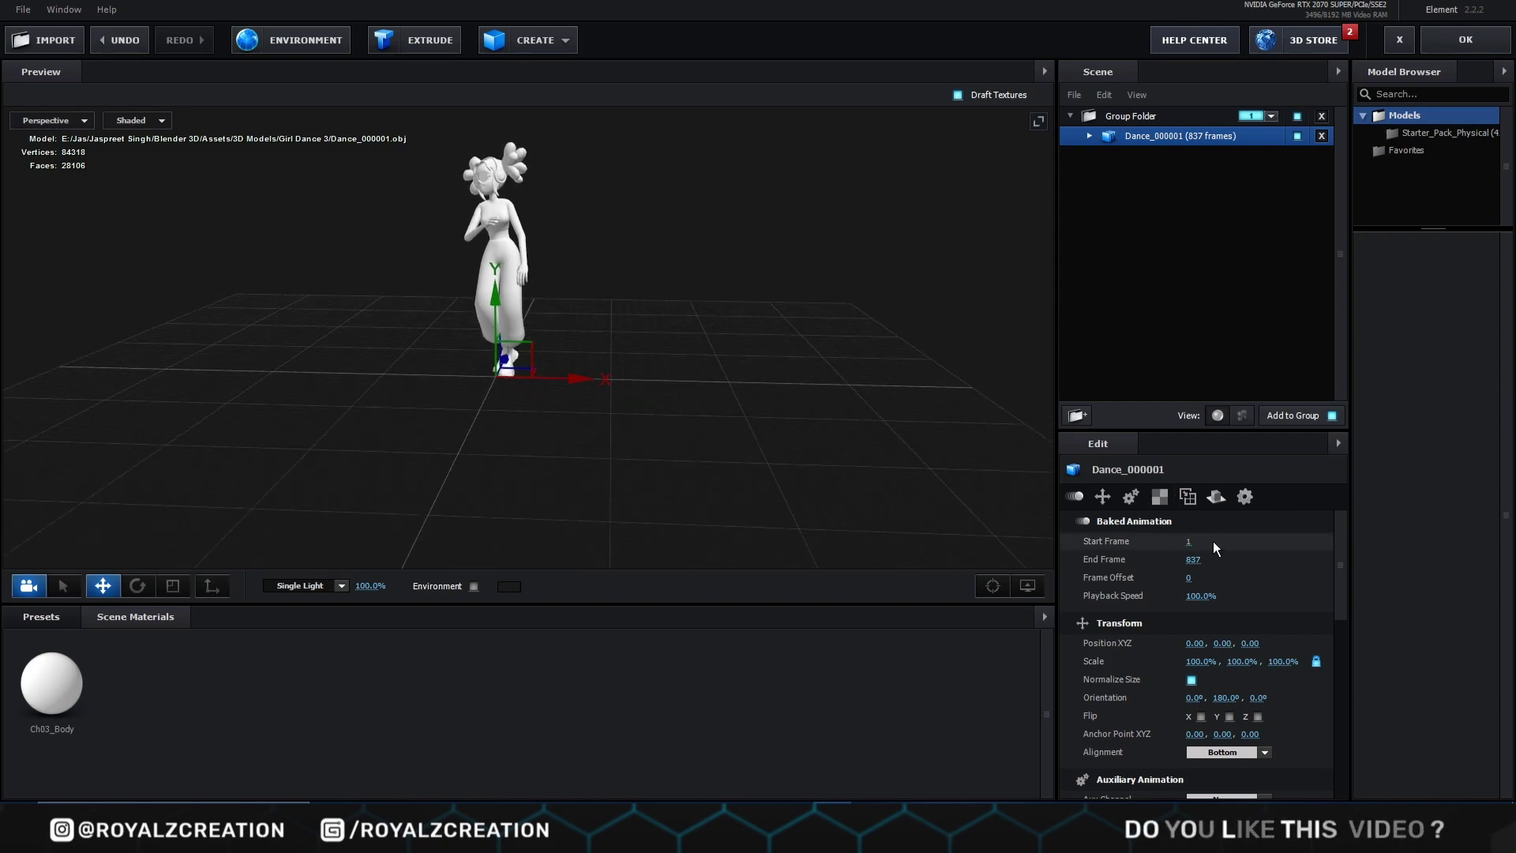
Step: Load the Diffuse image from the Texture folder into the Ch03_Body material's diffuse channel, accepting the downscaled size
{"action": "left_click", "coordinate": [1090, 135]}
{"action": "left_click", "coordinate": [1176, 158]}
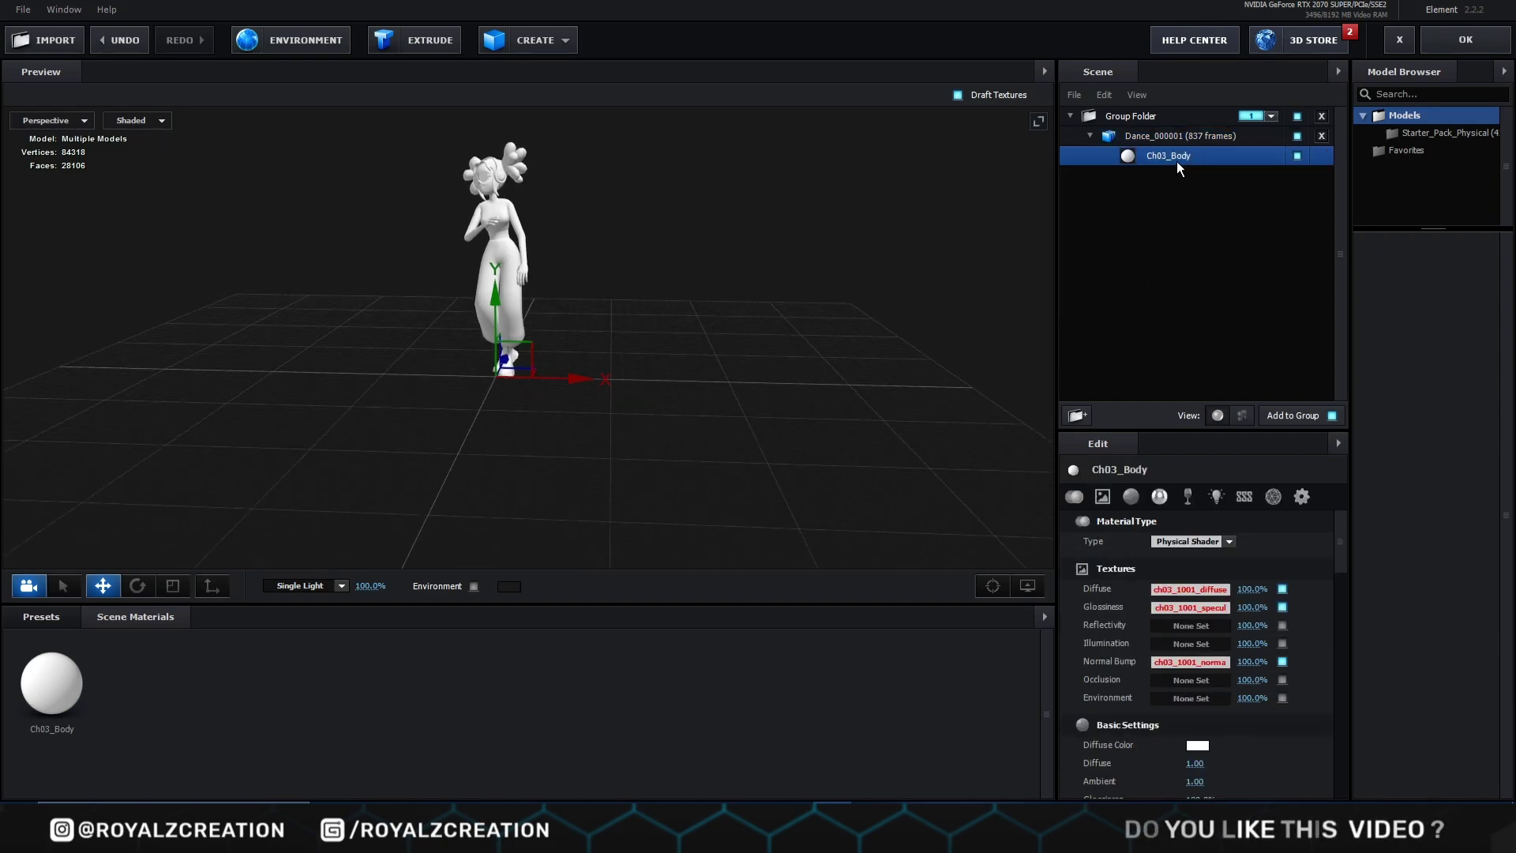
{"action": "left_click", "coordinate": [1196, 589]}
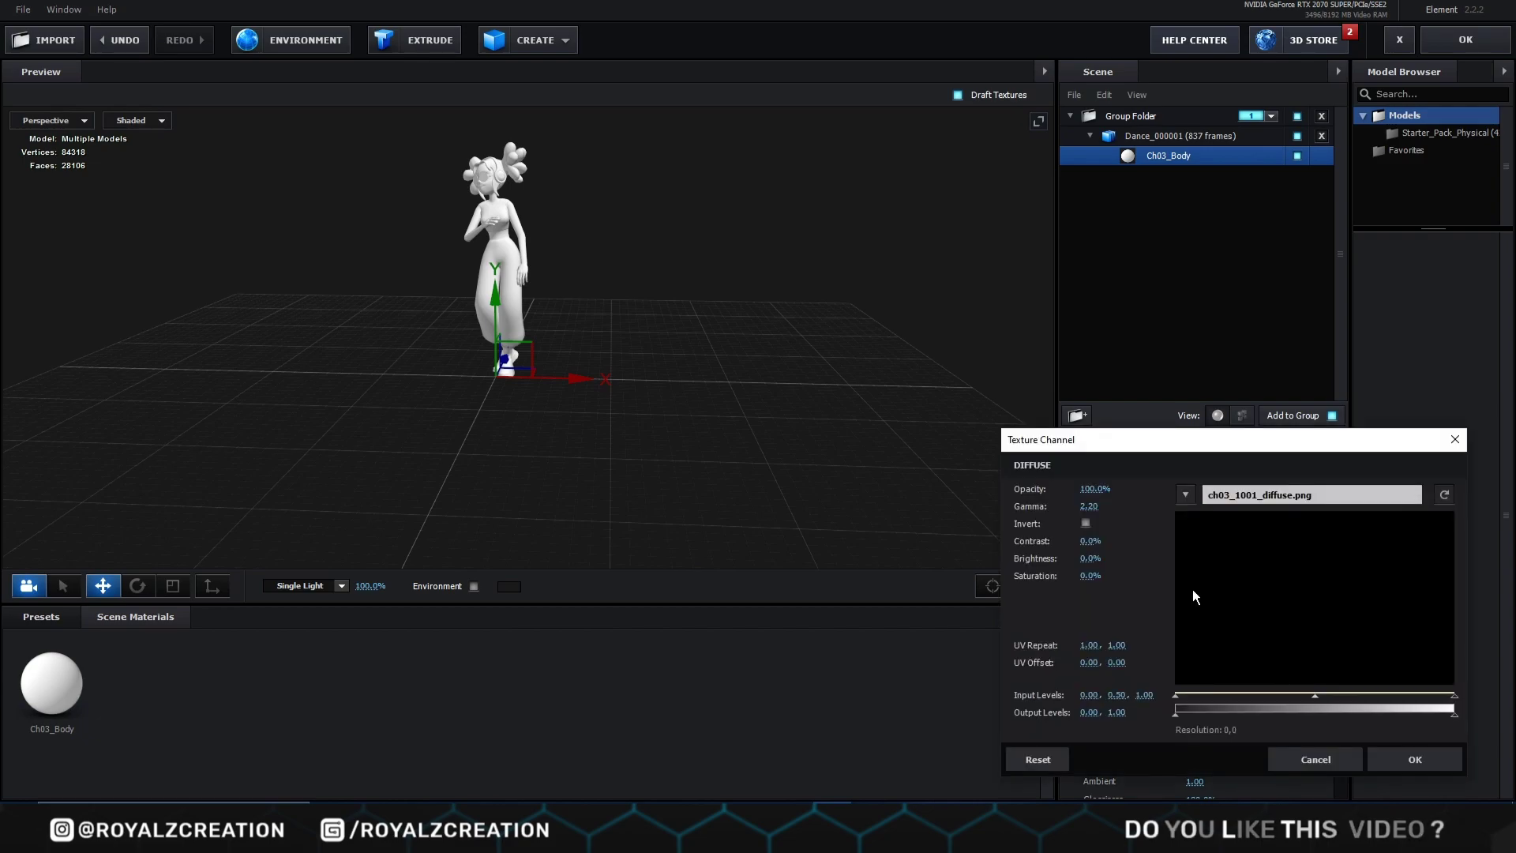
{"action": "left_click", "coordinate": [1340, 494]}
{"action": "double_click", "coordinate": [214, 125]}
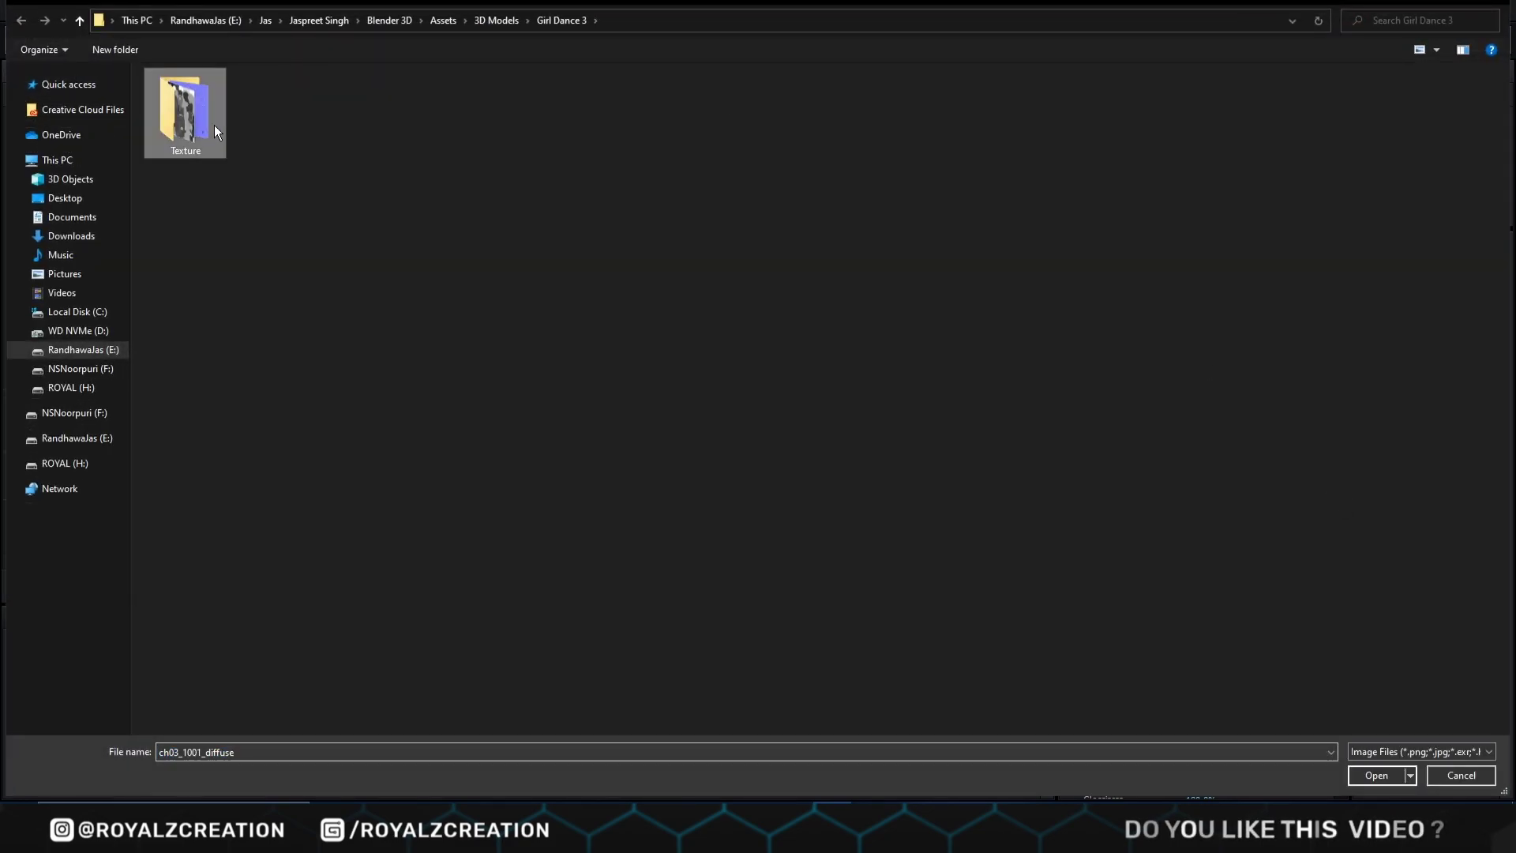
{"action": "double_click", "coordinate": [185, 111]}
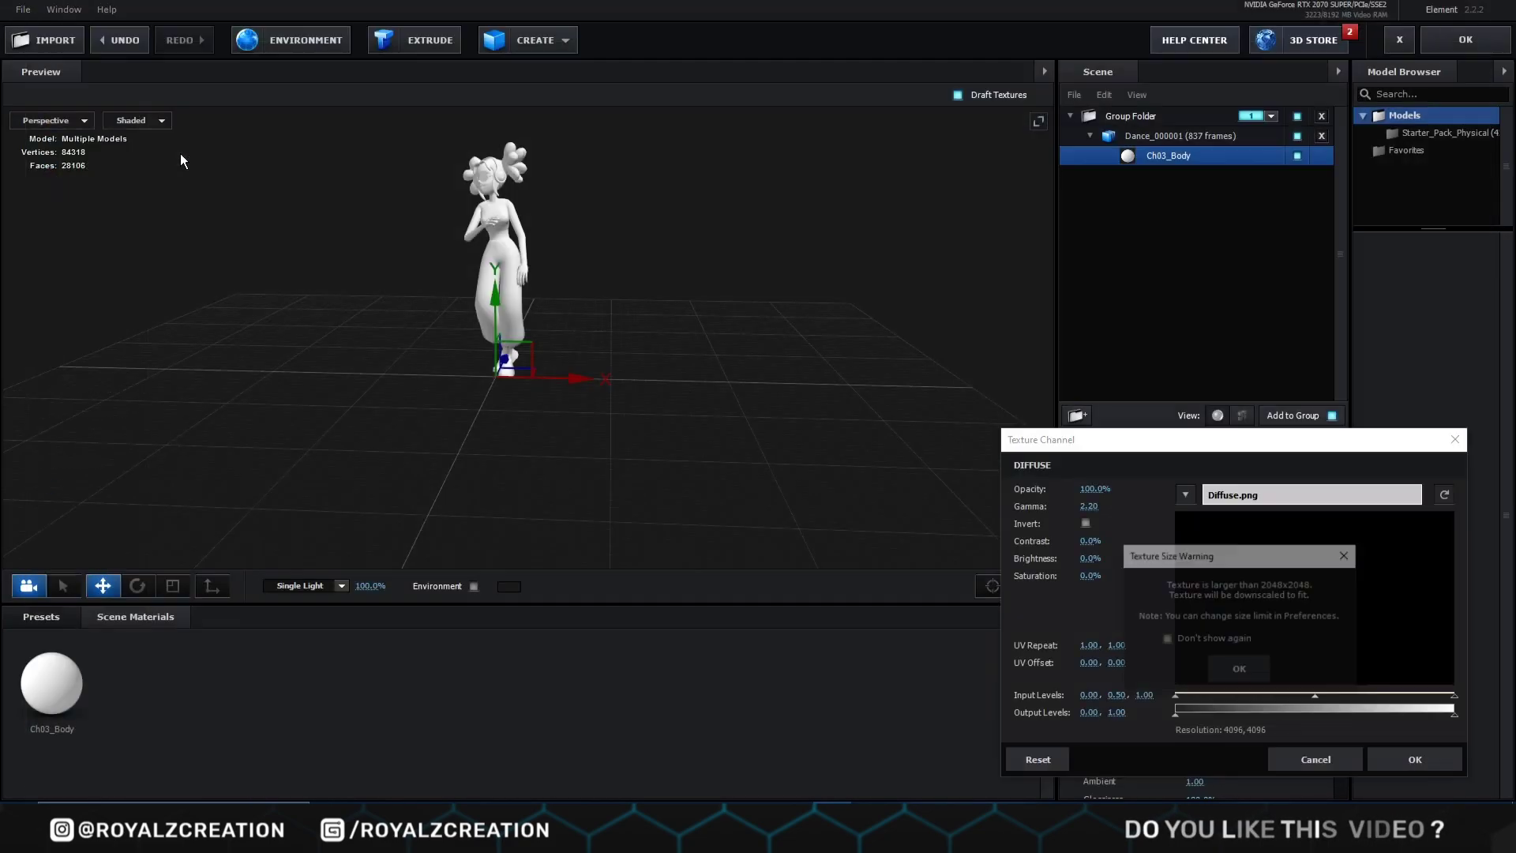
{"action": "left_click", "coordinate": [1249, 671]}
{"action": "left_click", "coordinate": [1414, 759]}
Step: Load the Glossiness image into the Ch03_Body material's glossiness channel
{"action": "left_click", "coordinate": [1192, 607]}
{"action": "left_click", "coordinate": [1285, 504]}
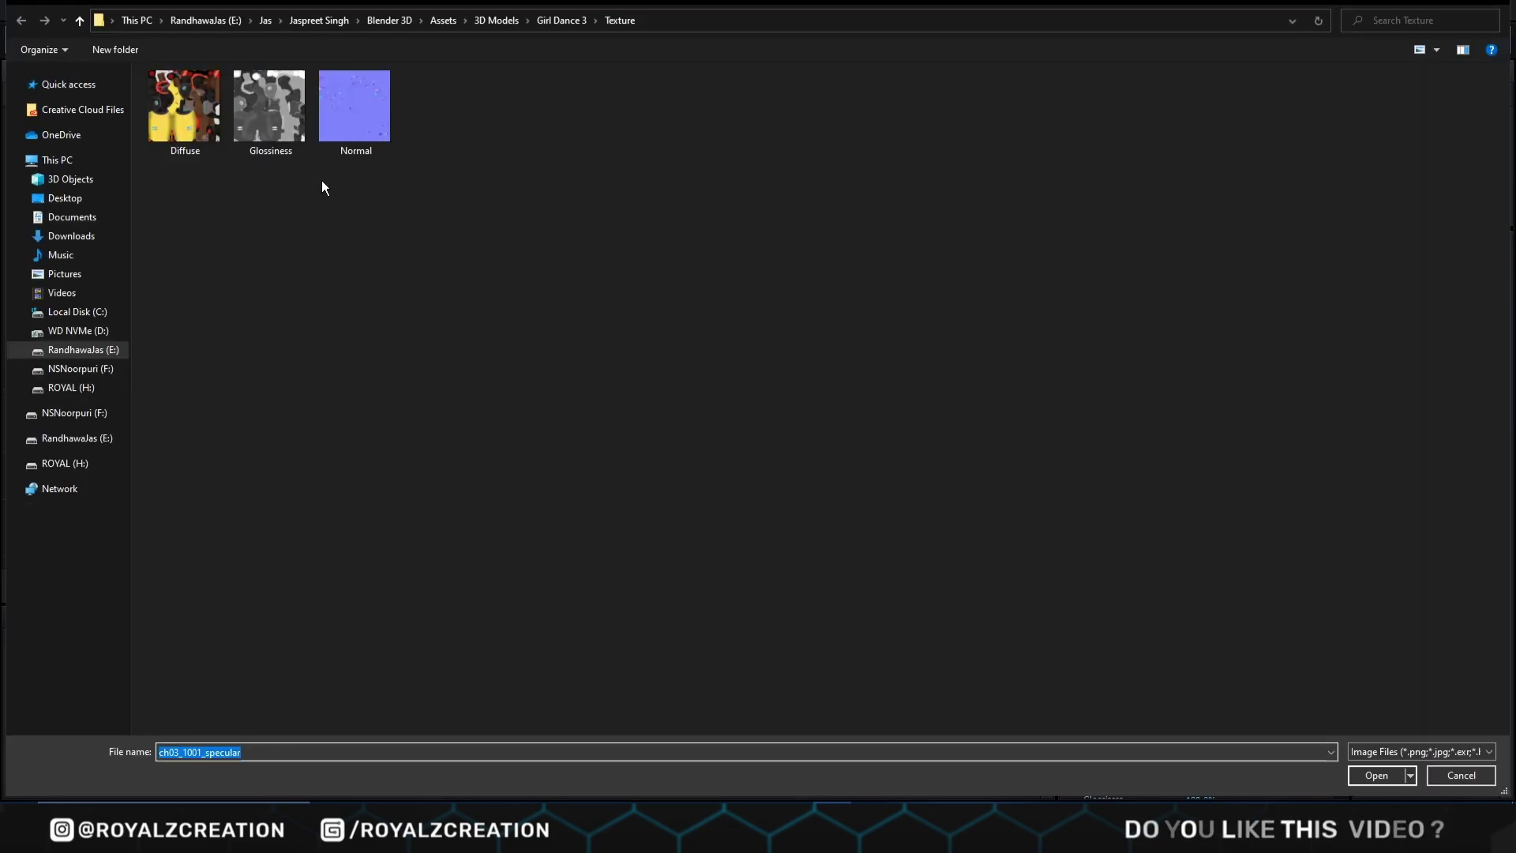
{"action": "double_click", "coordinate": [268, 111]}
{"action": "left_click", "coordinate": [1242, 686]}
{"action": "left_click", "coordinate": [1416, 778]}
Step: Load the Normal image into Ch03_Body's normal bump channel and inspect the textured character up close
{"action": "left_click", "coordinate": [1191, 665]}
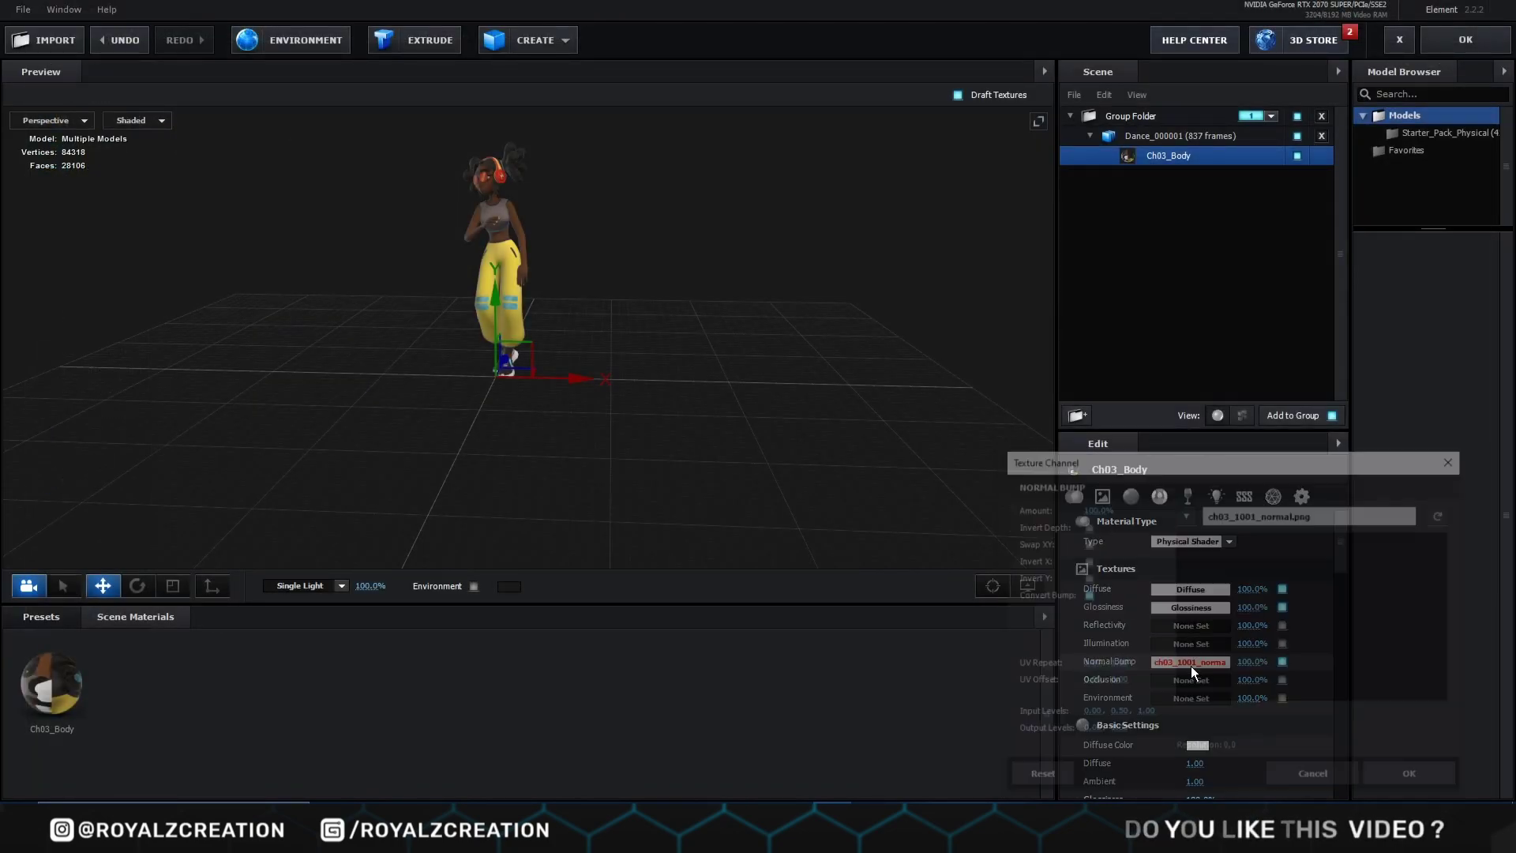
{"action": "left_click", "coordinate": [1319, 514]}
{"action": "double_click", "coordinate": [364, 127]}
{"action": "left_click", "coordinate": [1415, 778]}
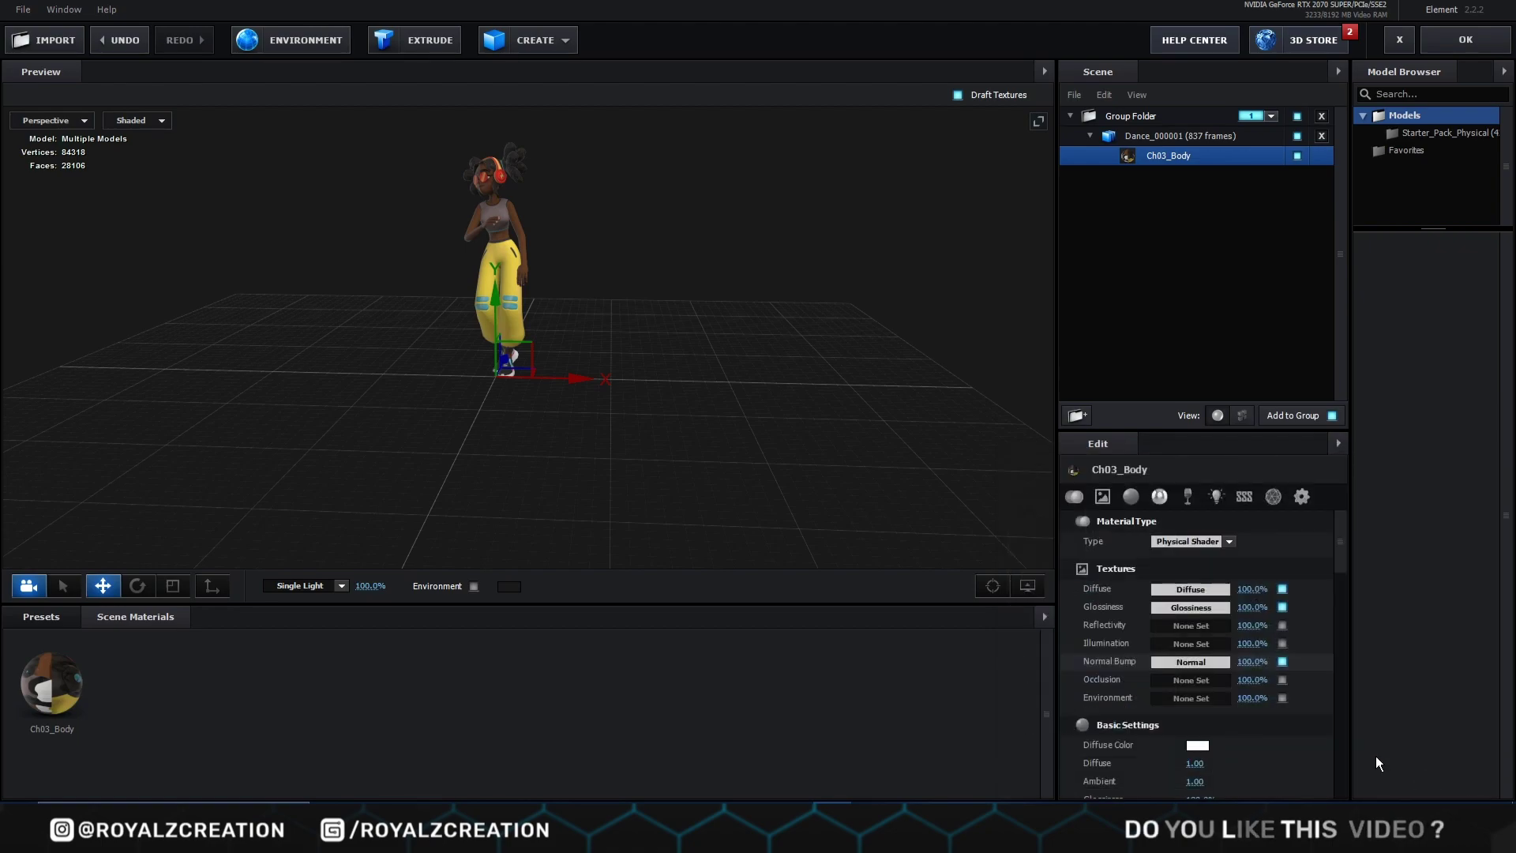
{"action": "scroll", "coordinate": [600, 348], "scroll_direction": "up", "scroll_amount": 5}
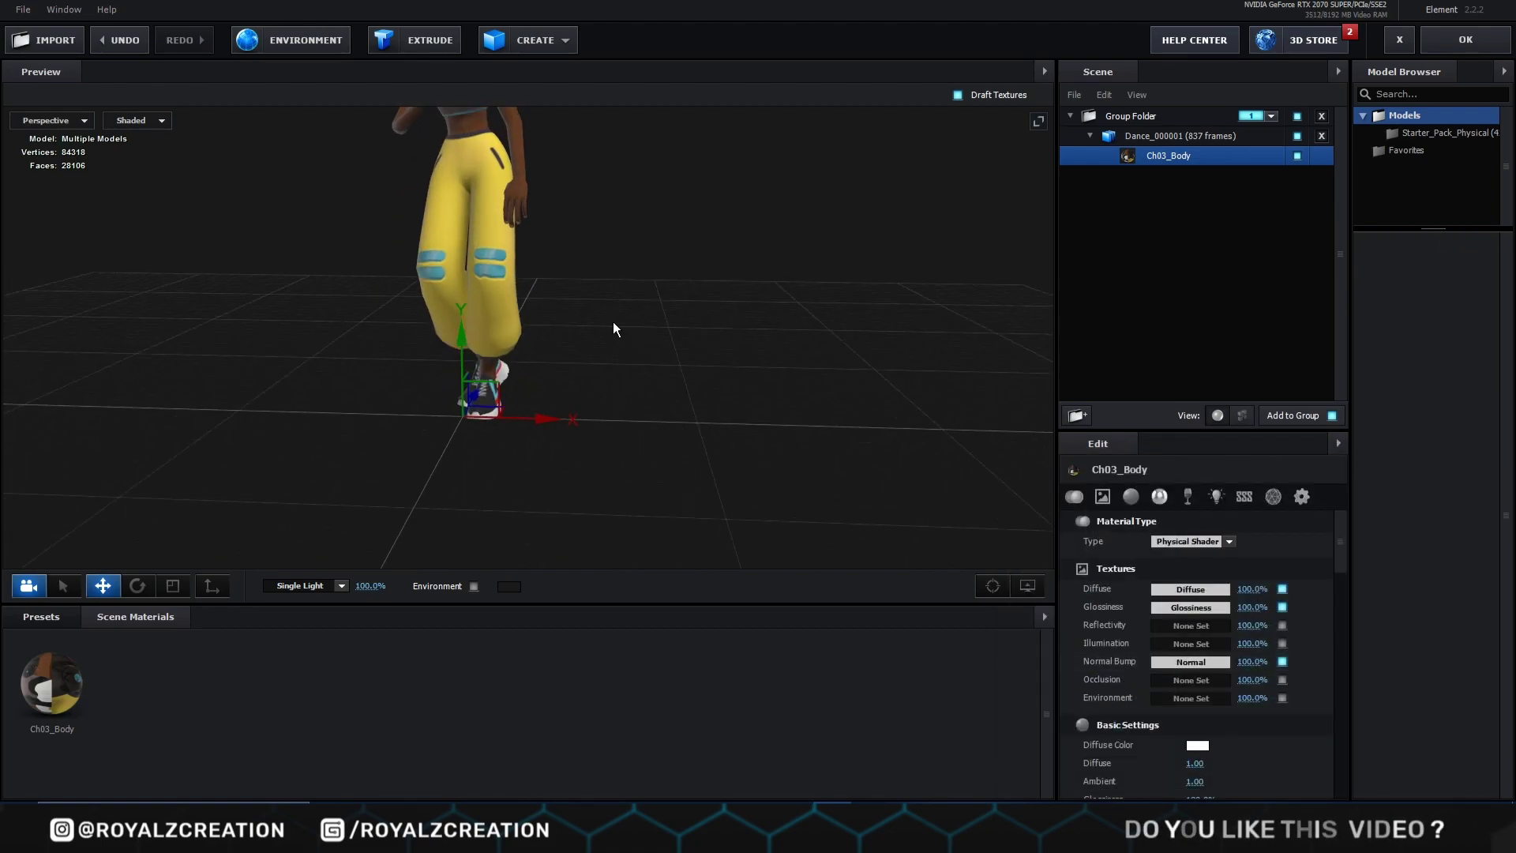
{"action": "left_click_drag", "start_coordinate": [597, 284], "coordinate": [638, 416]}
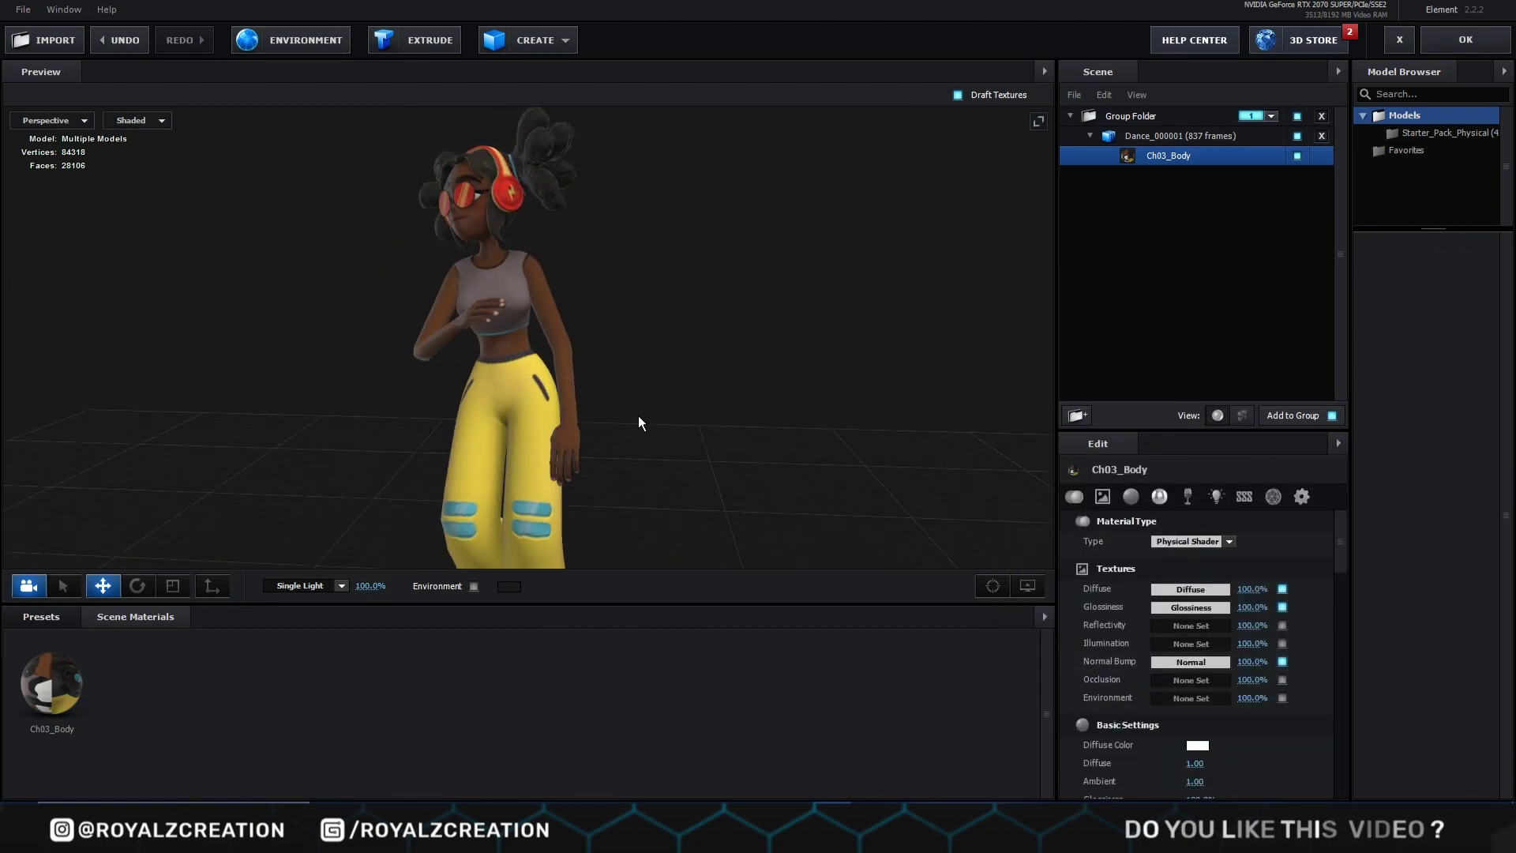
{"action": "scroll", "coordinate": [638, 416], "scroll_direction": "down", "scroll_amount": 3}
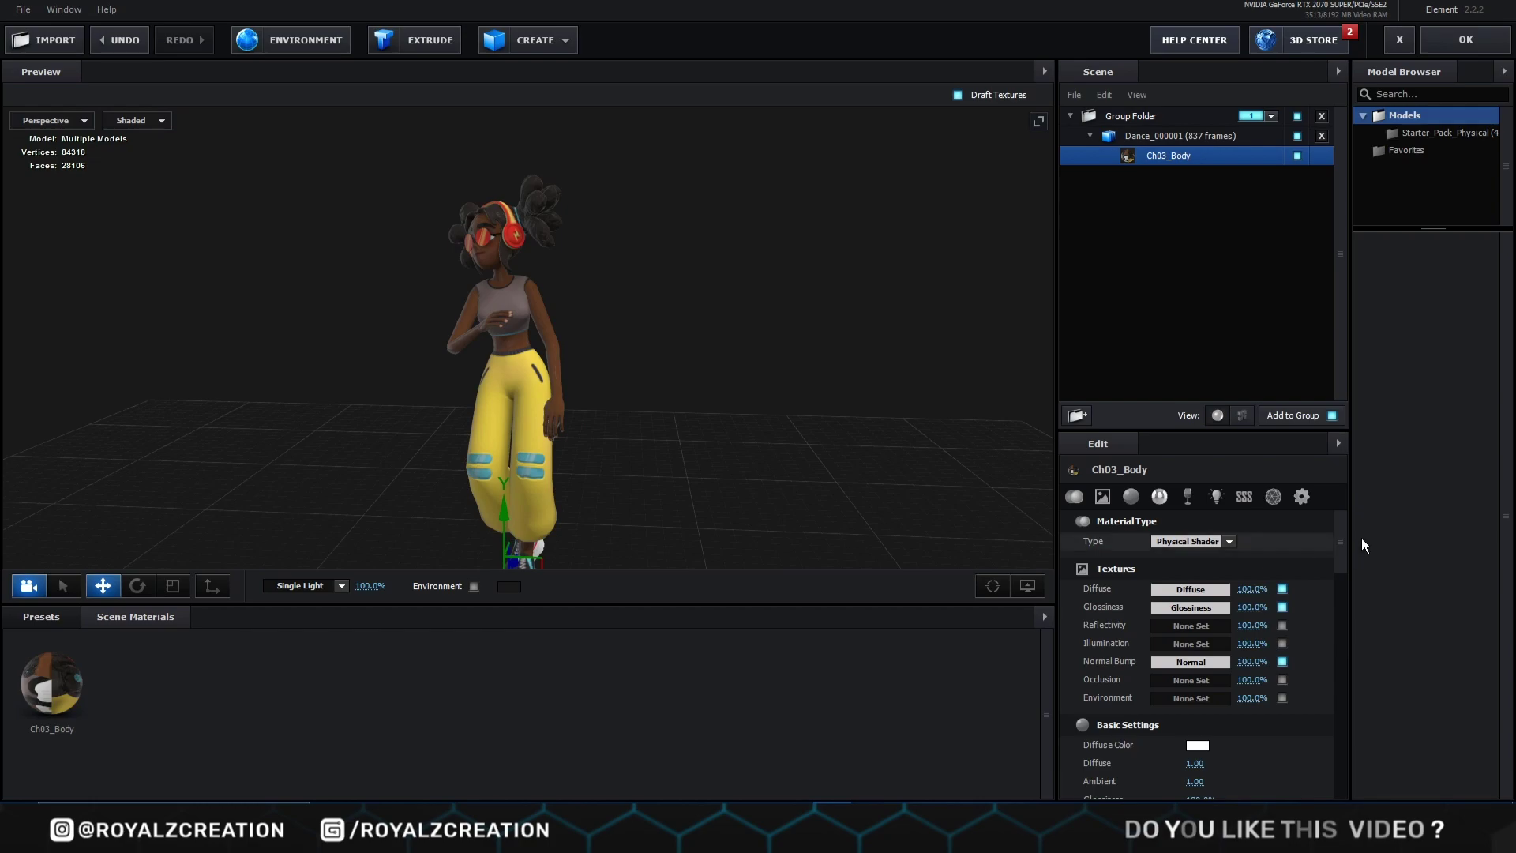
Step: Preview the dance by scrubbing the Dance_000001 sequence's start frame, and reset the start frame to 1
{"action": "left_click", "coordinate": [1153, 135]}
{"action": "left_click_drag", "start_coordinate": [1191, 545], "coordinate": [1361, 549]}
{"action": "mouse_move", "coordinate": [1195, 550]}
{"action": "left_mouse_down"}
{"action": "mouse_move", "coordinate": [1307, 534]}
{"action": "mouse_move", "coordinate": [1190, 543]}
{"action": "left_mouse_up"}
{"action": "left_click", "coordinate": [1187, 543]}
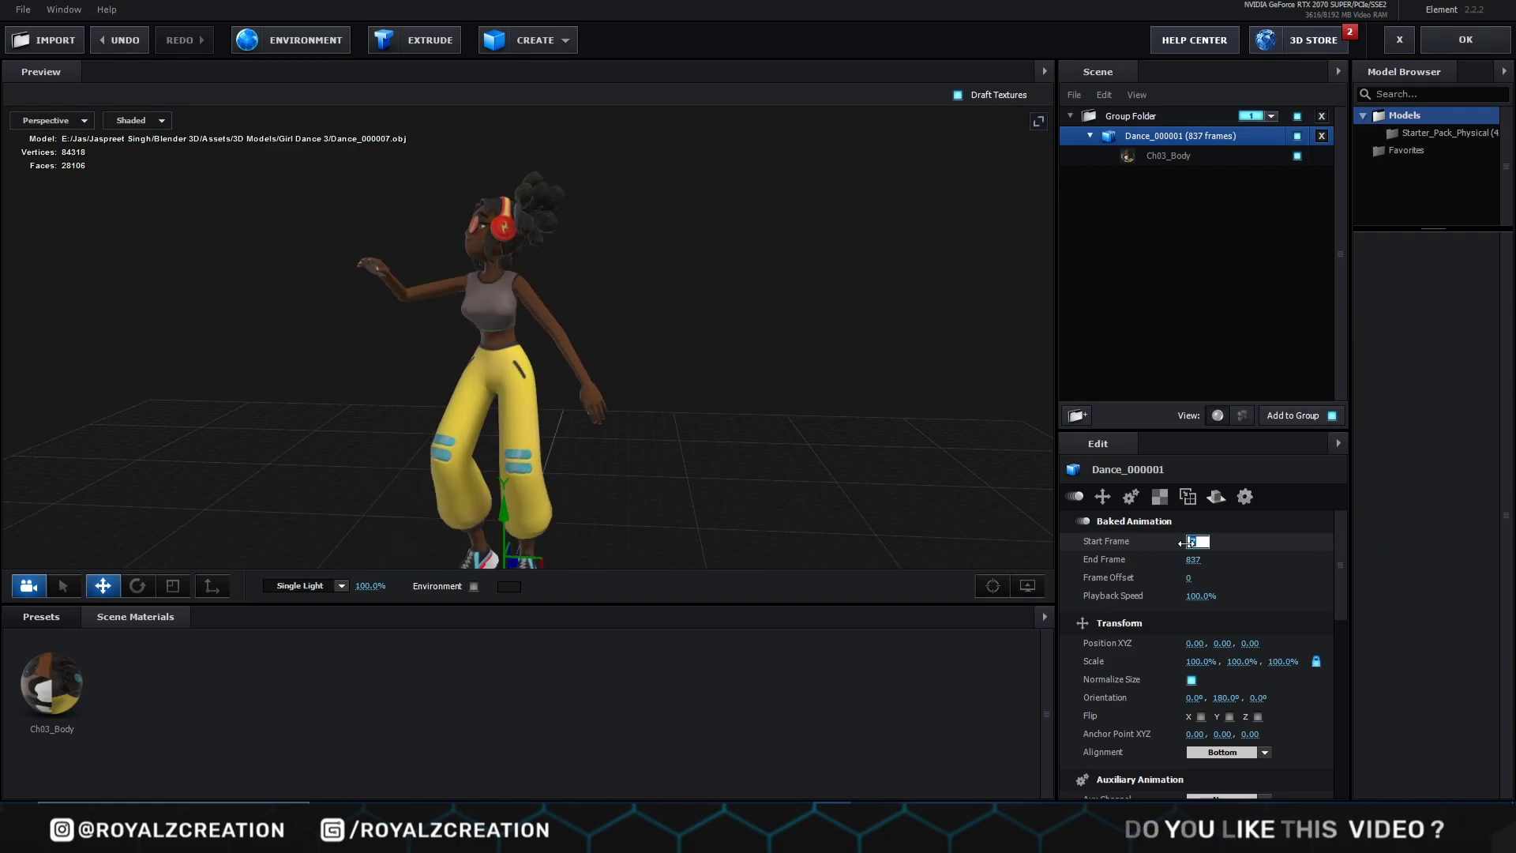
{"action": "type", "text": "1"}
{"action": "key", "text": "Return"}
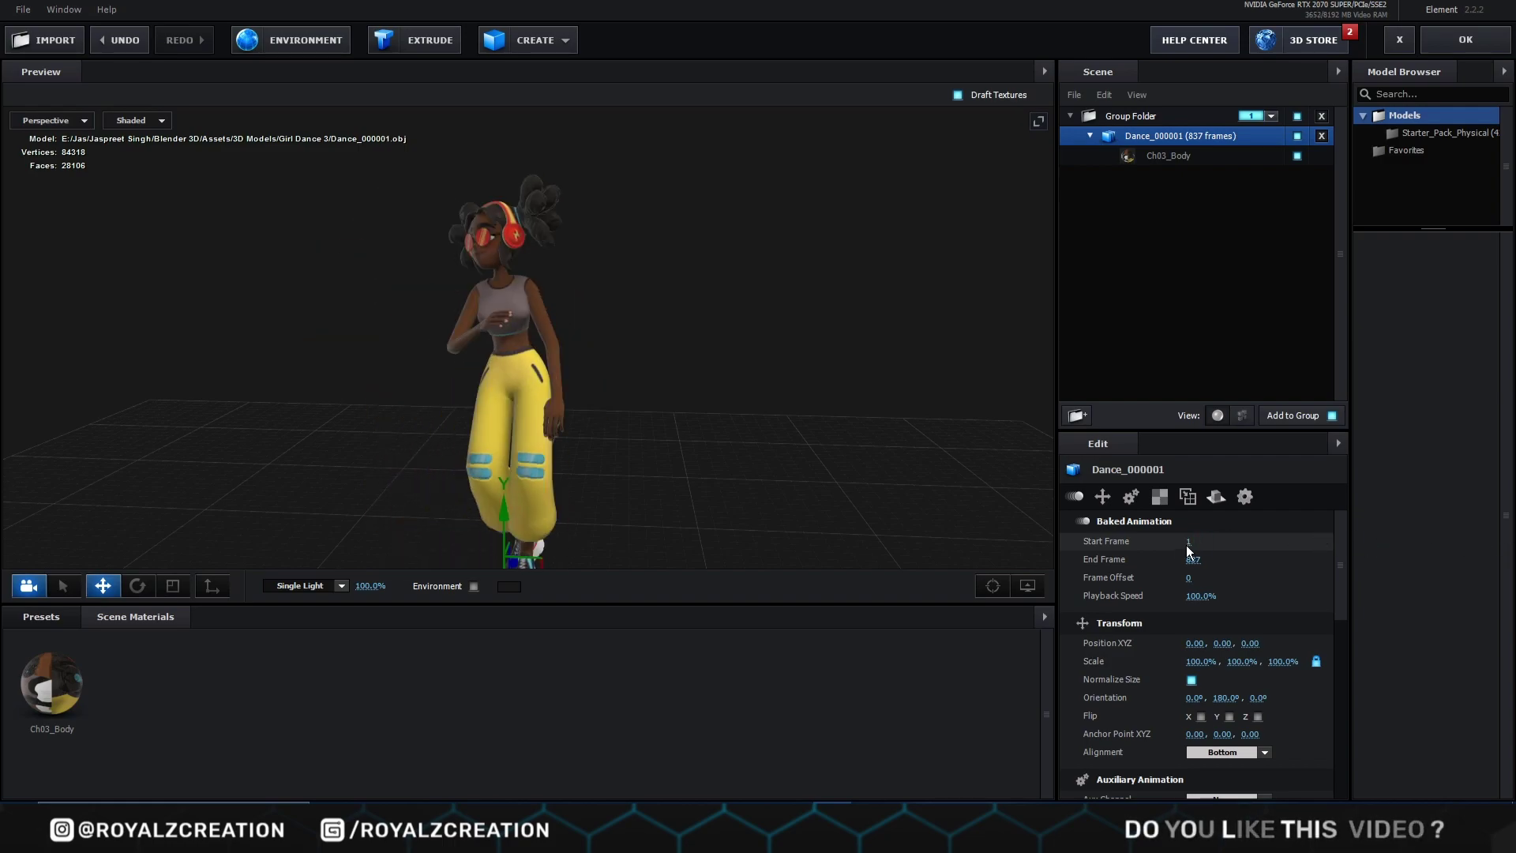
Step: Set the Ch03_Body material's illumination color to white (FFFFFF) and enable Use Diffuse Color
{"action": "left_click", "coordinate": [1189, 158]}
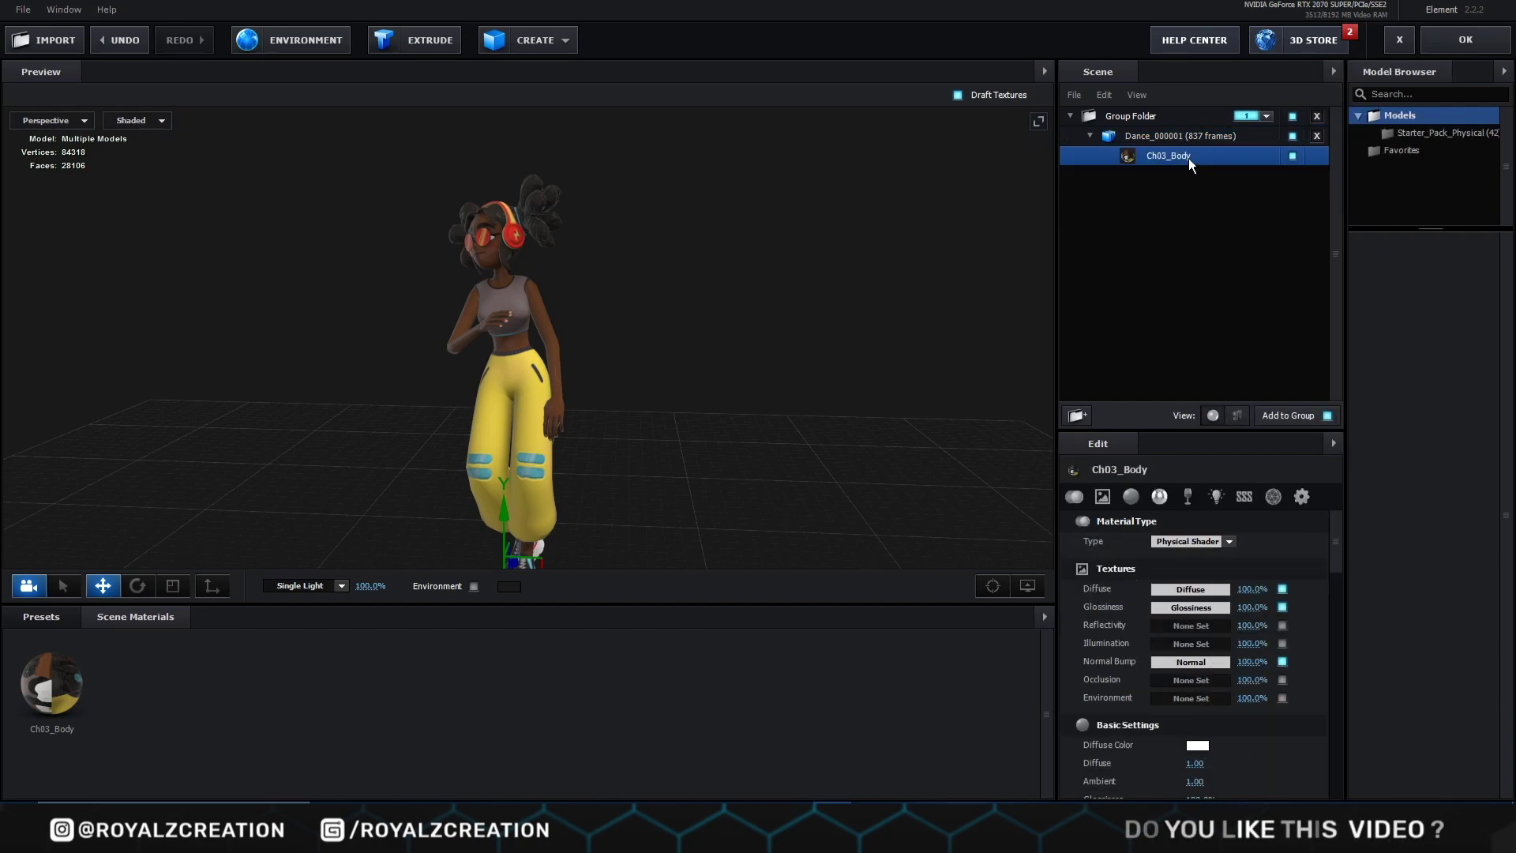
{"action": "left_click_drag", "start_coordinate": [1339, 551], "coordinate": [1334, 638]}
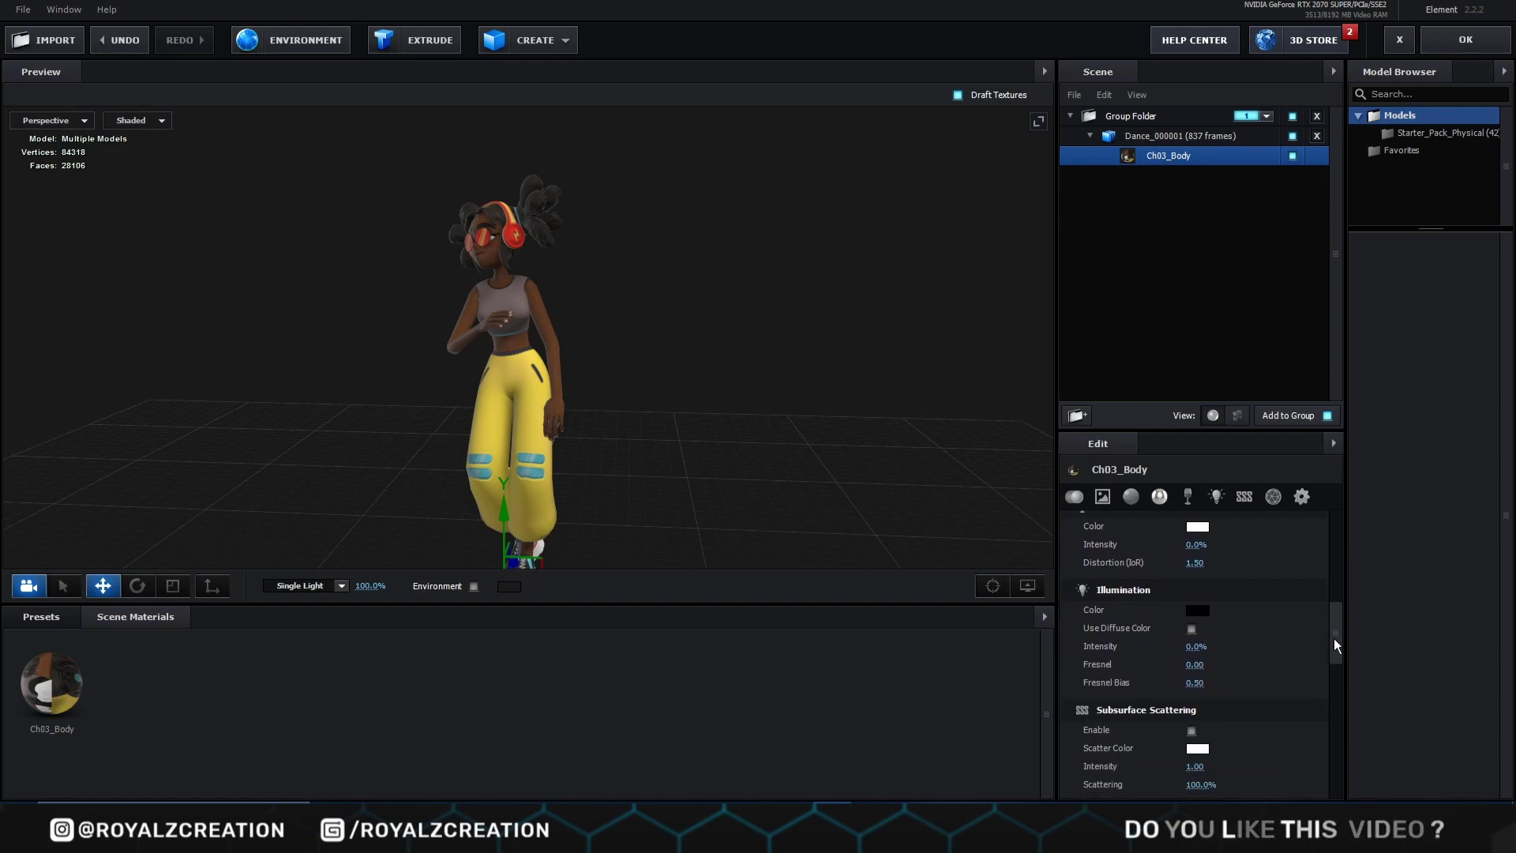
{"action": "left_click", "coordinate": [1200, 611]}
{"action": "left_click", "coordinate": [1065, 552]}
{"action": "left_click_drag", "start_coordinate": [1062, 553], "coordinate": [1025, 518]}
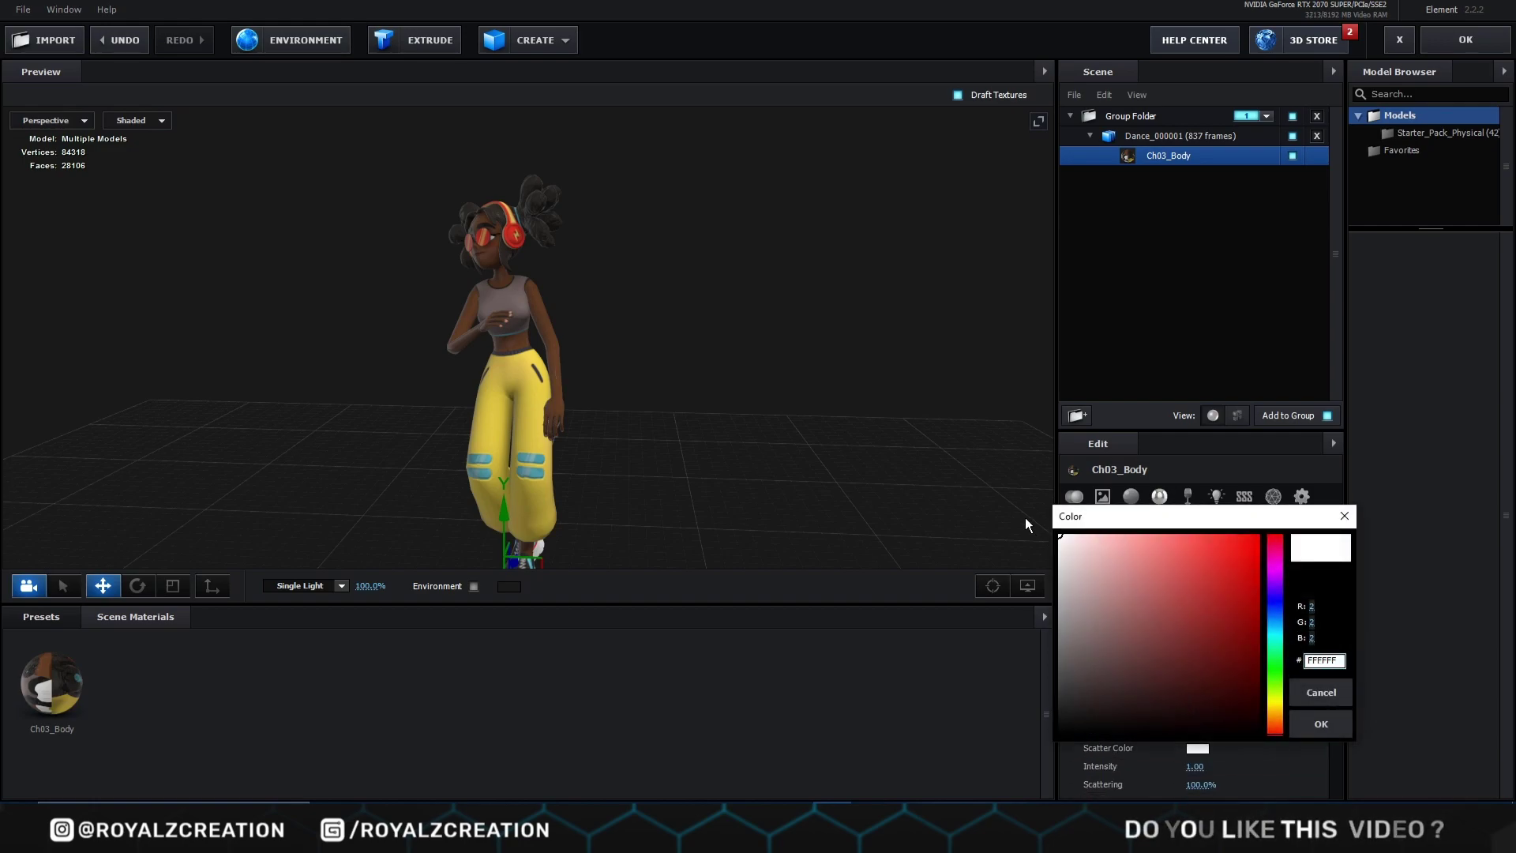
{"action": "left_click", "coordinate": [1326, 724]}
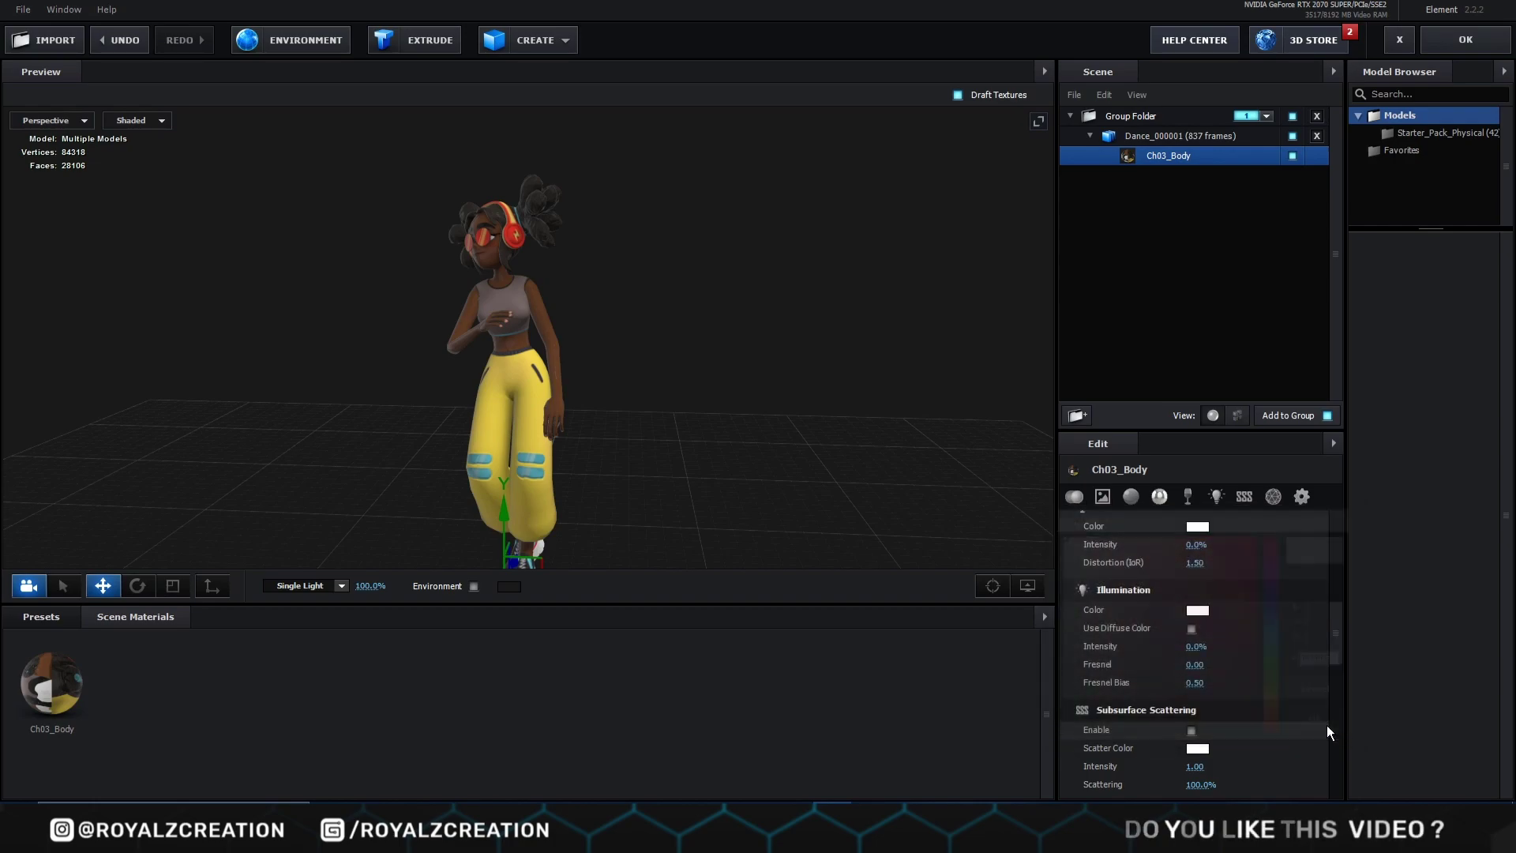
{"action": "left_click", "coordinate": [1192, 628]}
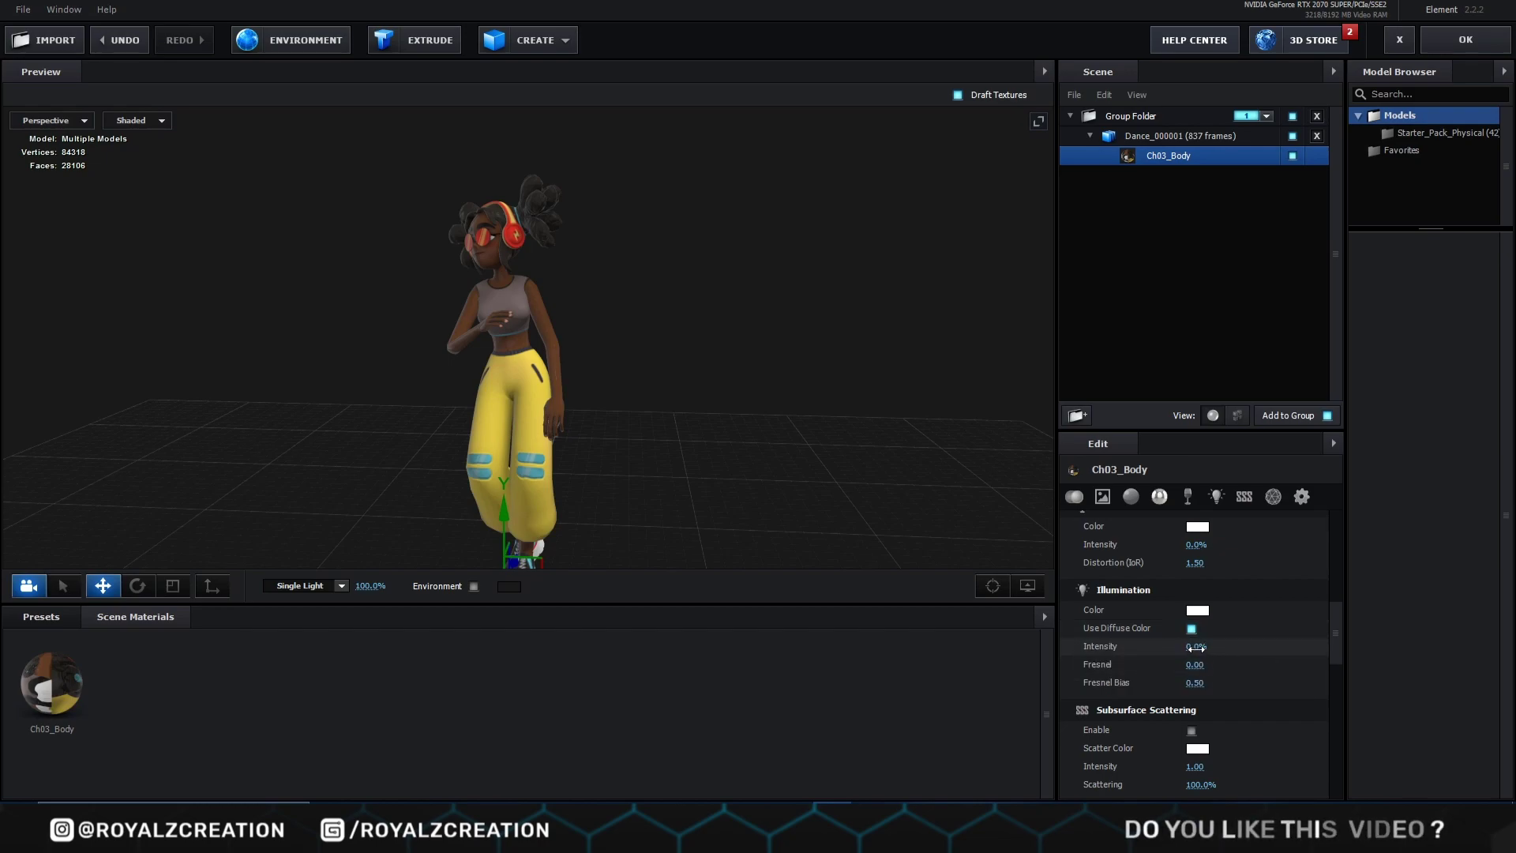
Step: Set the illumination intensity of the Ch03_Body material to 18%
{"action": "left_click_drag", "start_coordinate": [1196, 648], "coordinate": [1207, 646]}
{"action": "left_click", "coordinate": [1194, 647]}
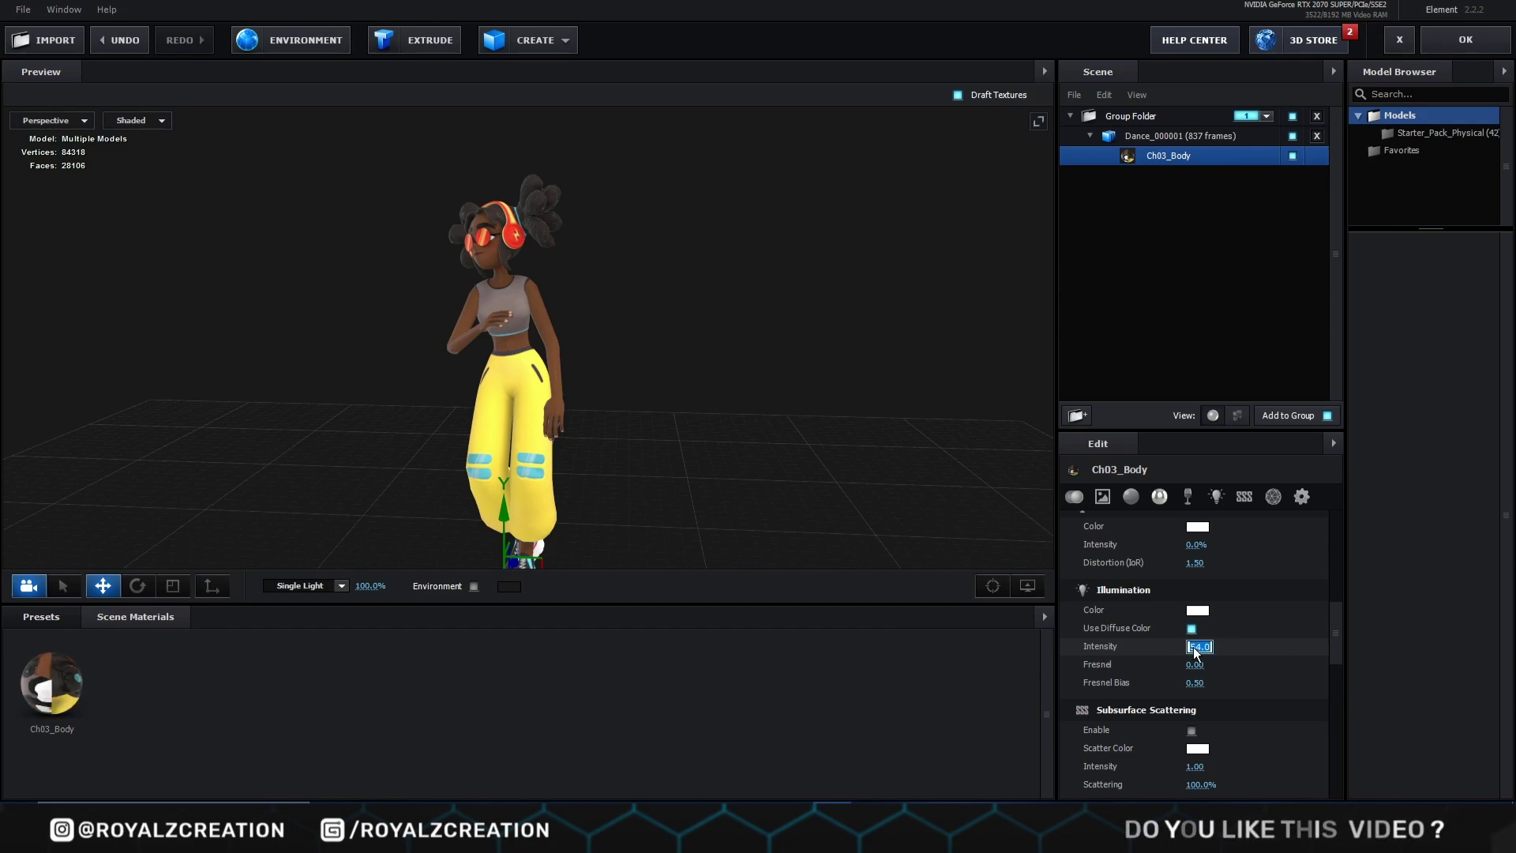
{"action": "type", "text": "18"}
{"action": "key", "text": "Return"}
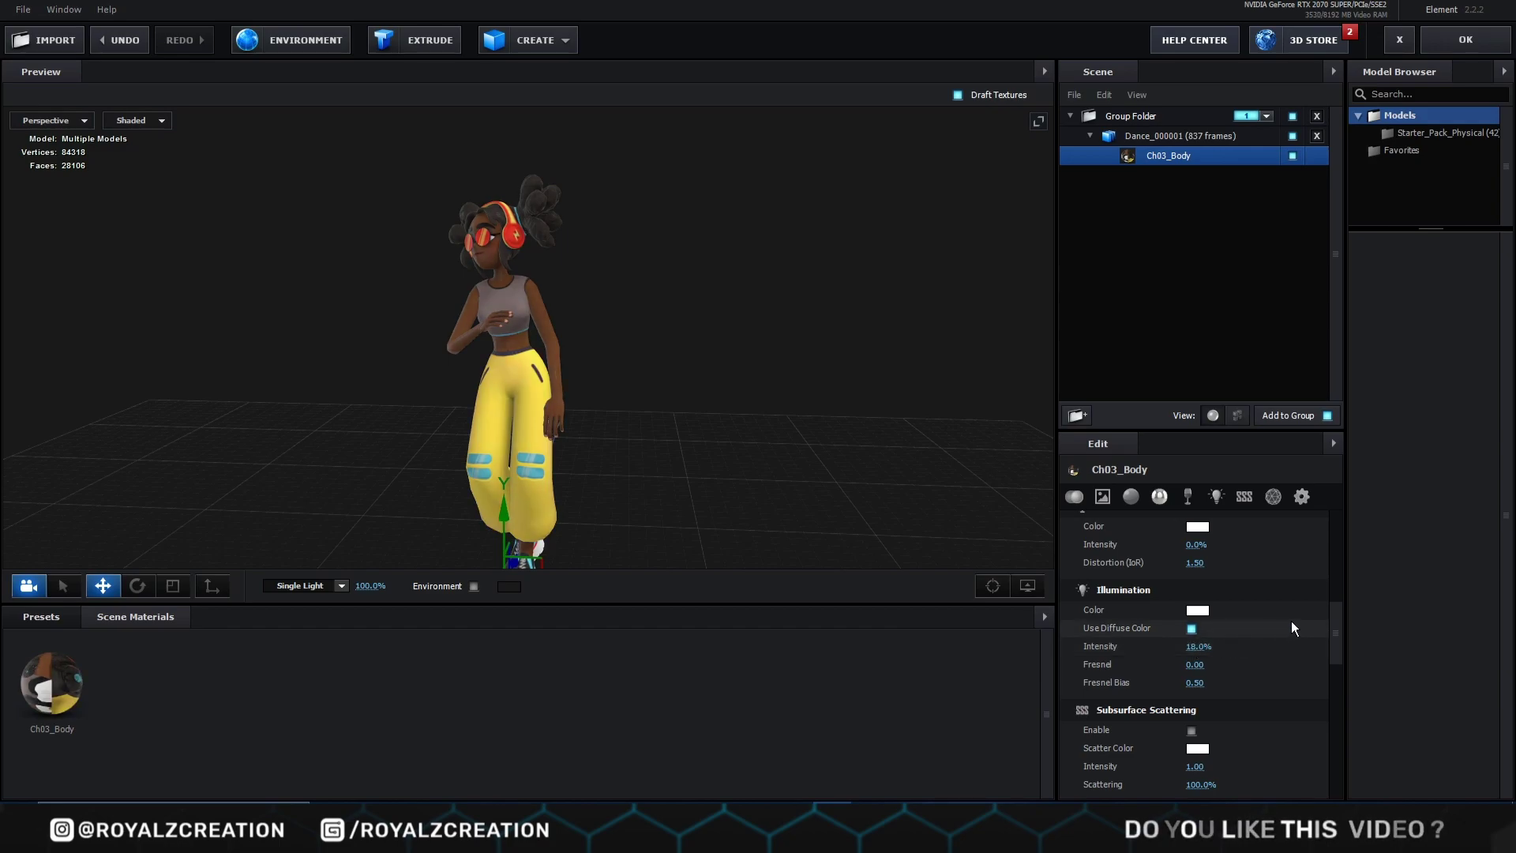
Step: Enable subsurface scattering on the Ch03_Body material and set its scatter color to blue 0b9dff
{"action": "left_click_drag", "start_coordinate": [1340, 623], "coordinate": [1339, 649]}
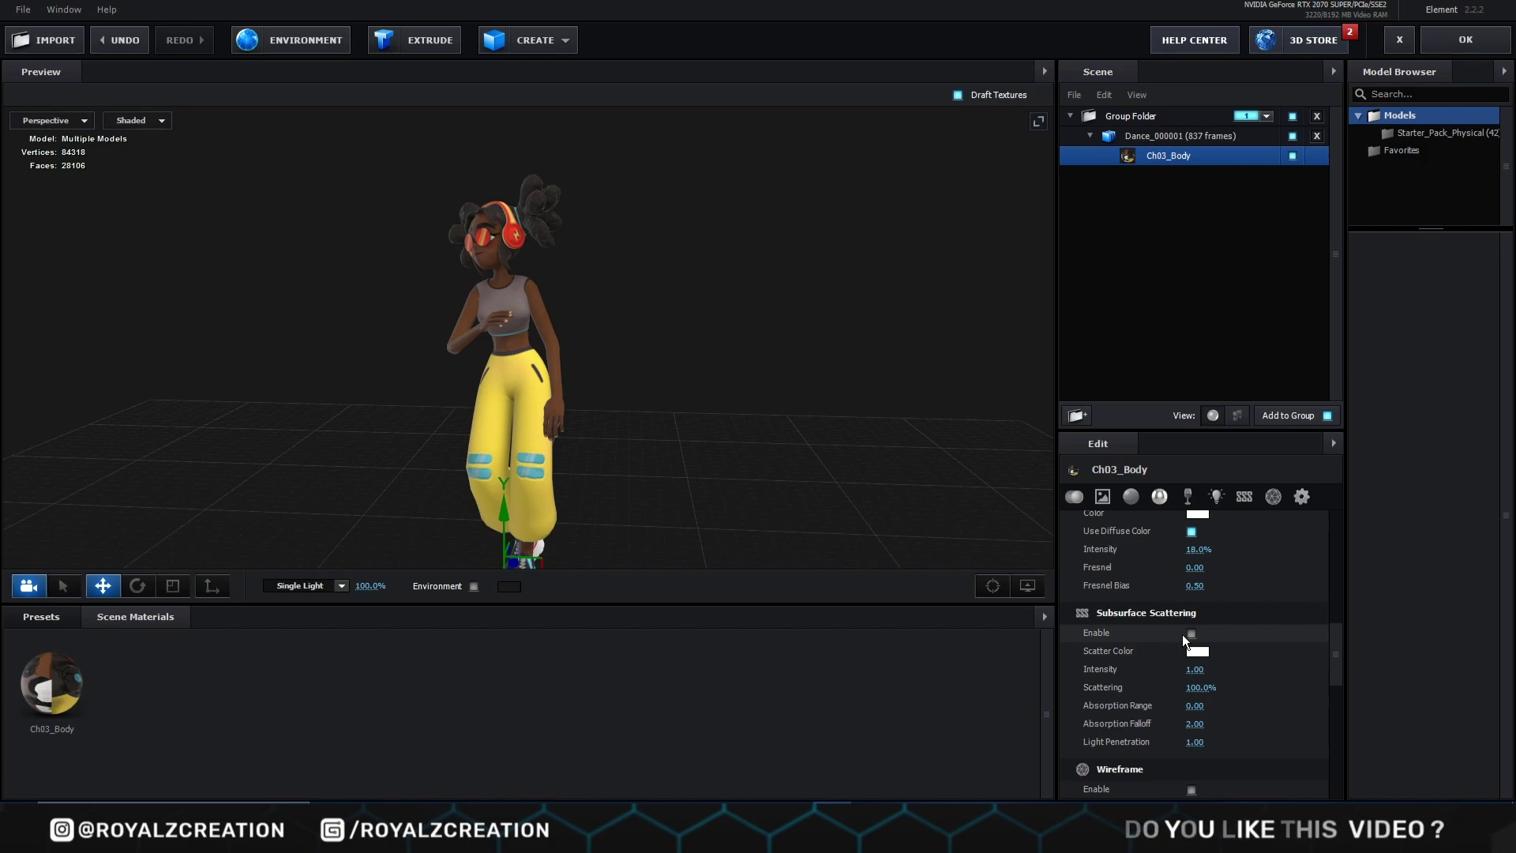
{"action": "left_click", "coordinate": [1192, 633]}
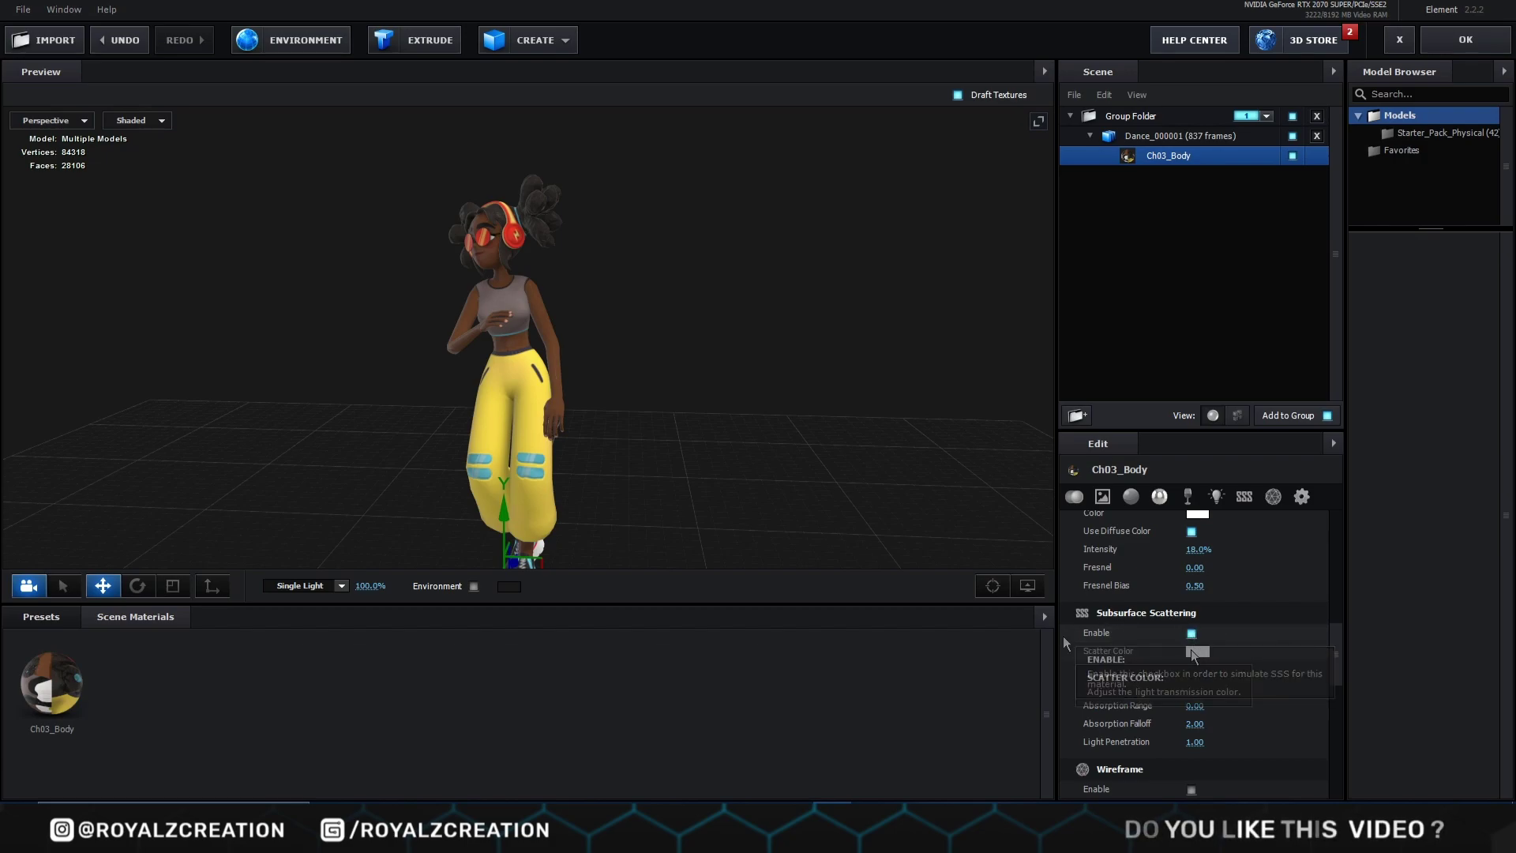
{"action": "left_click", "coordinate": [1194, 649]}
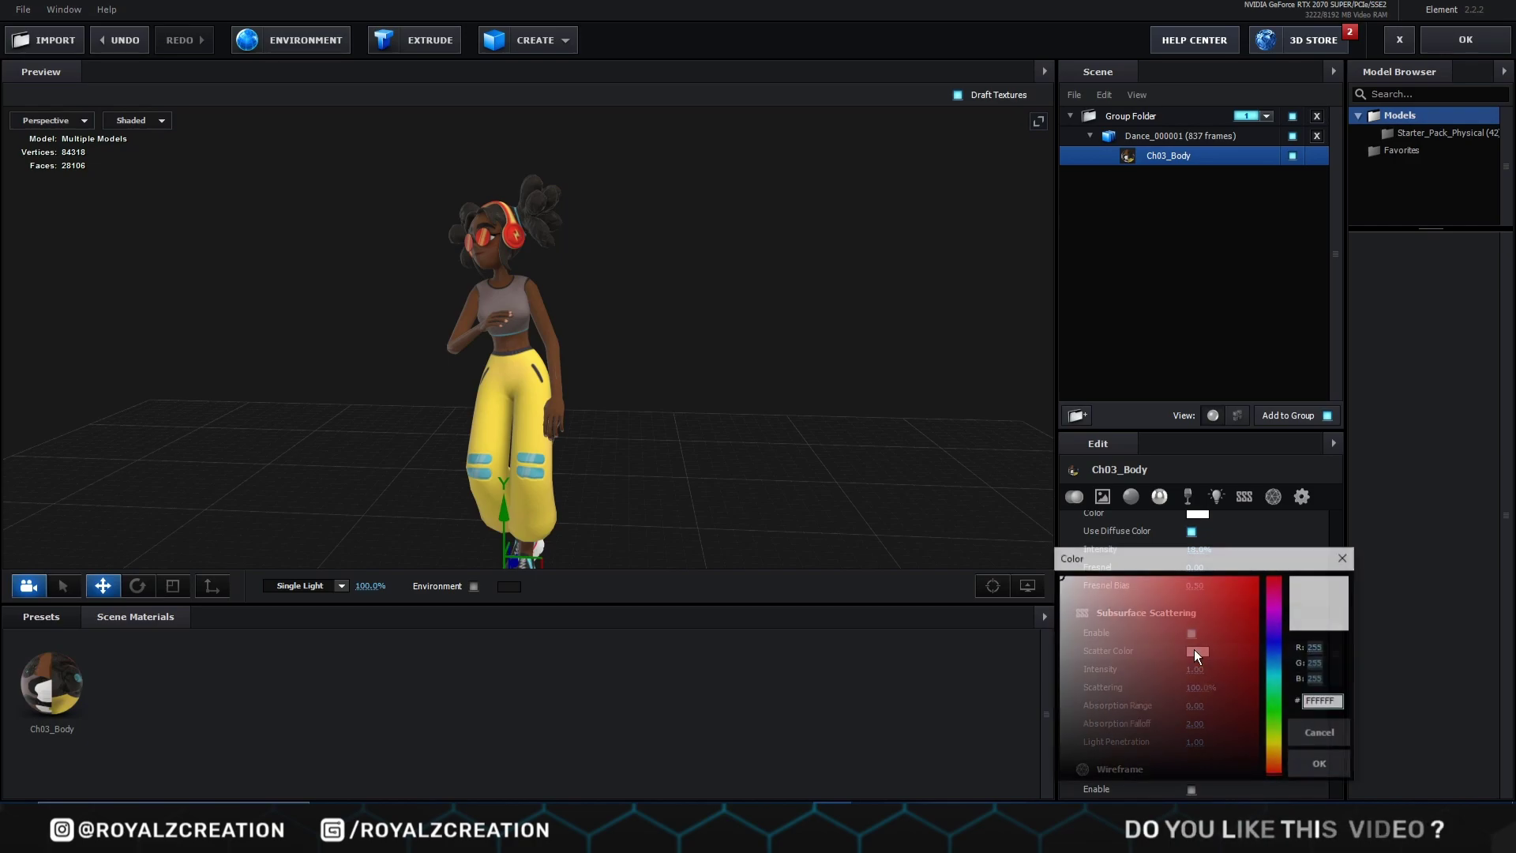
{"action": "double_click", "coordinate": [1335, 702]}
{"action": "type", "text": "0b9dff"}
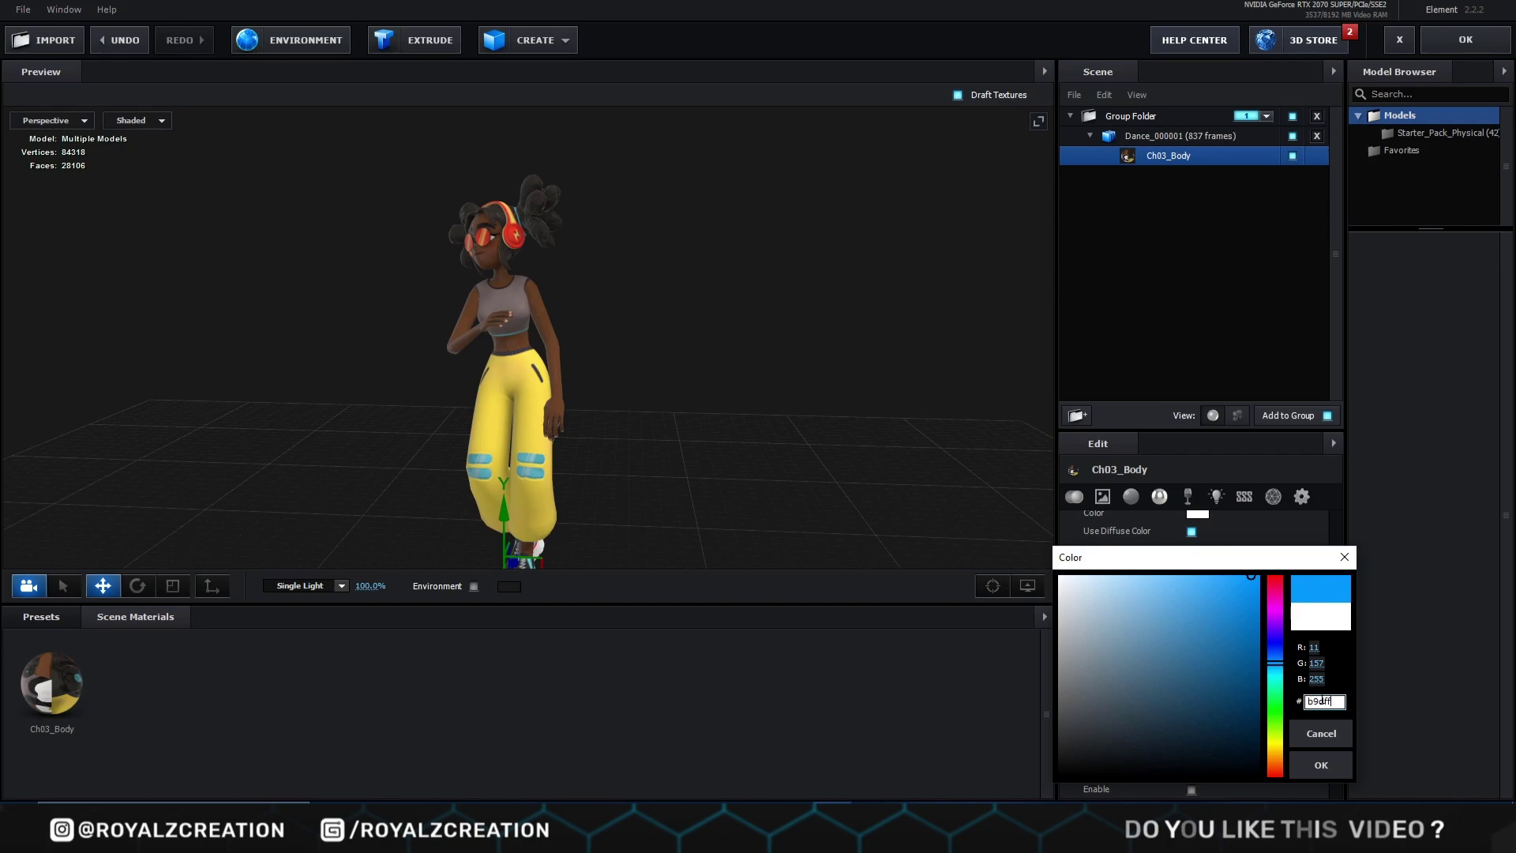
{"action": "left_click", "coordinate": [1325, 768]}
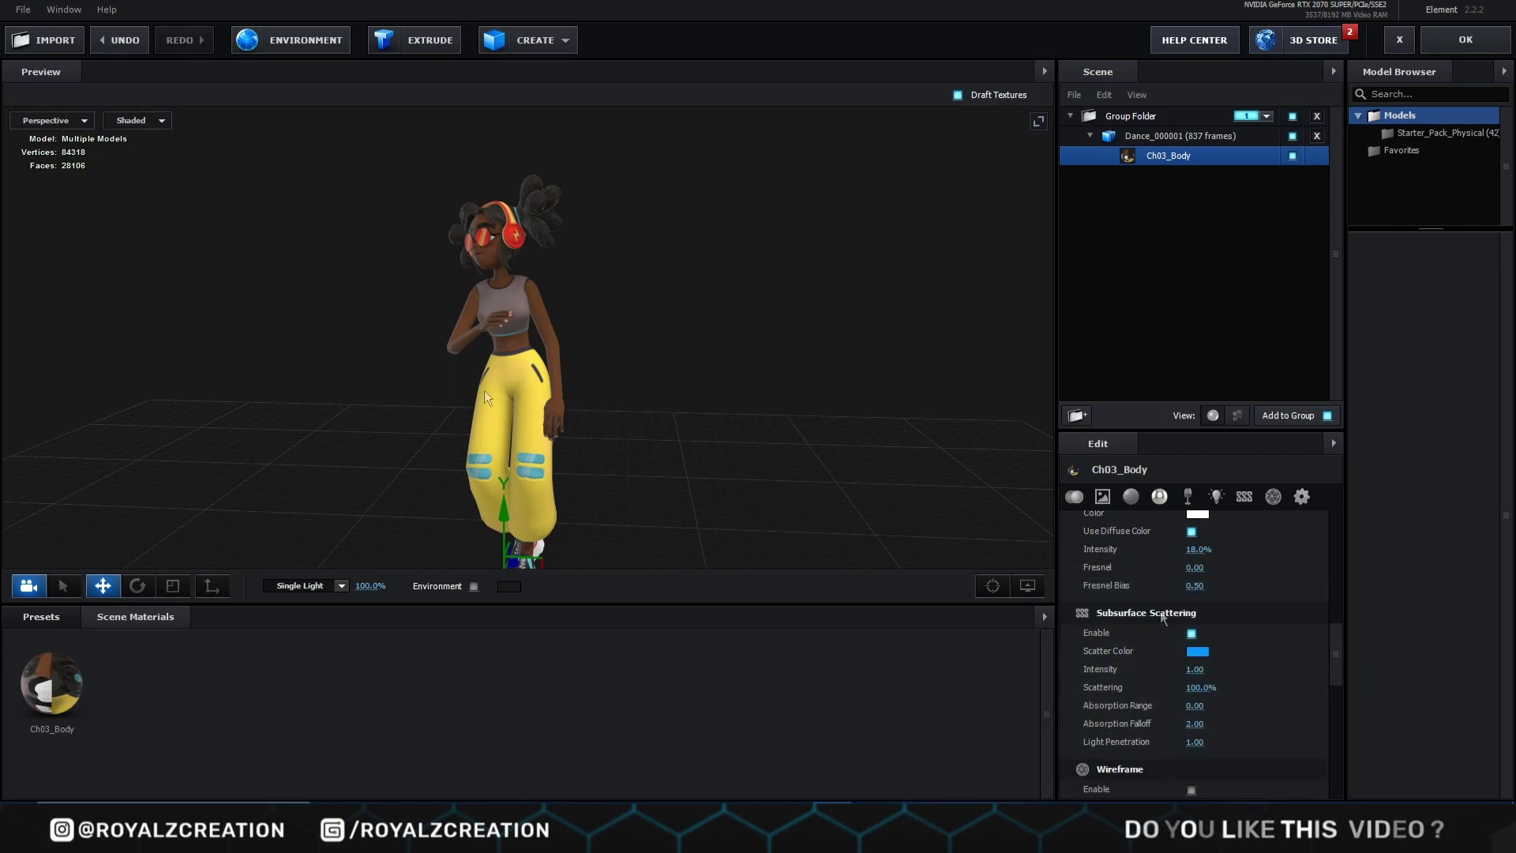
Step: Switch the preview lighting to SSS, try a stronger subsurface scattering intensity on Ch03_Body, and reset that intensity to 1.00
{"action": "left_click", "coordinate": [310, 585]}
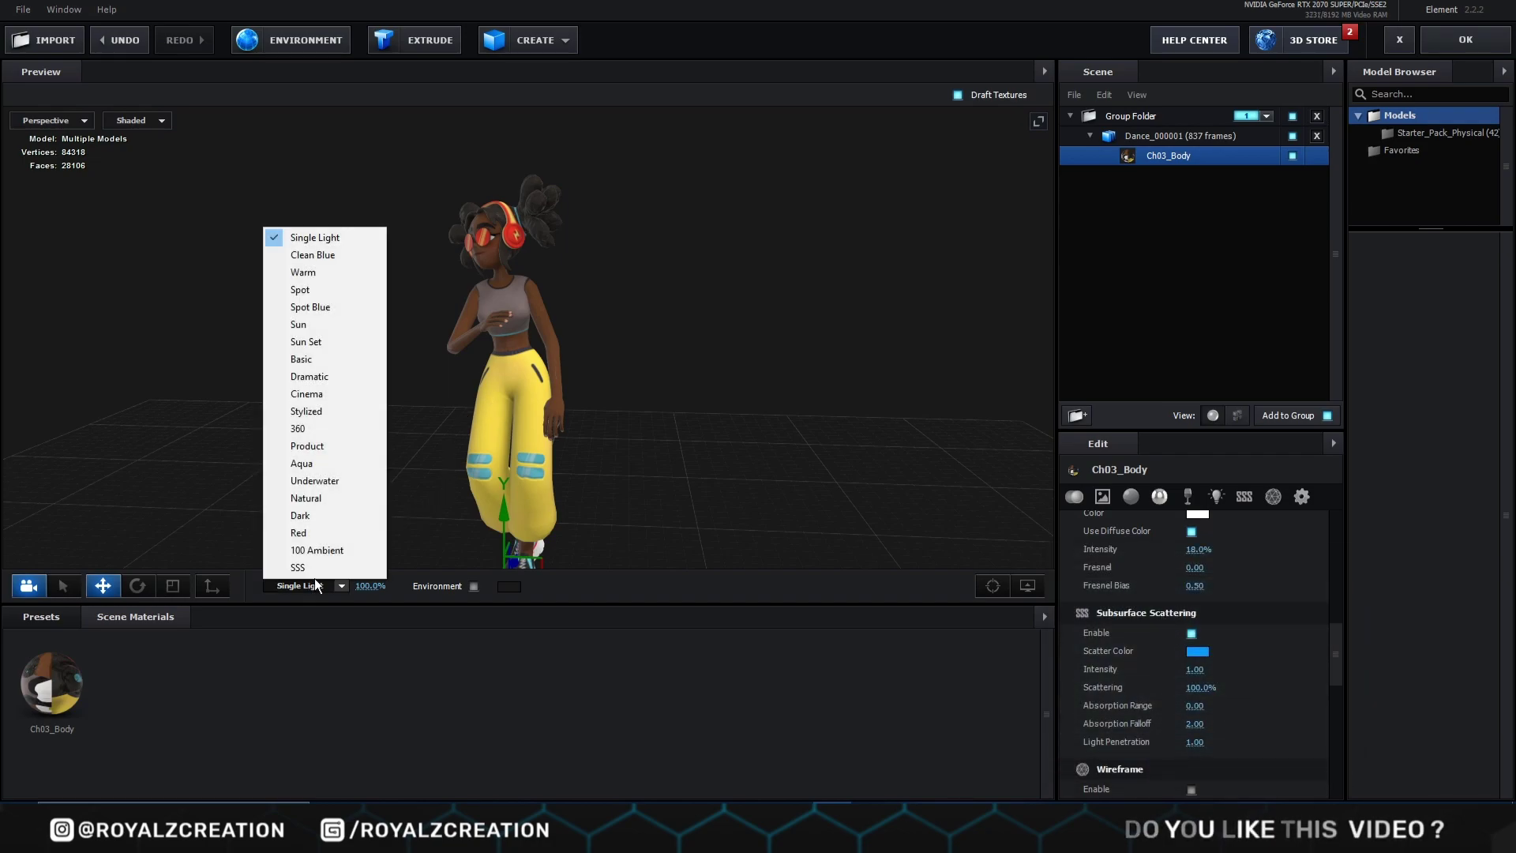
{"action": "left_click", "coordinate": [300, 567]}
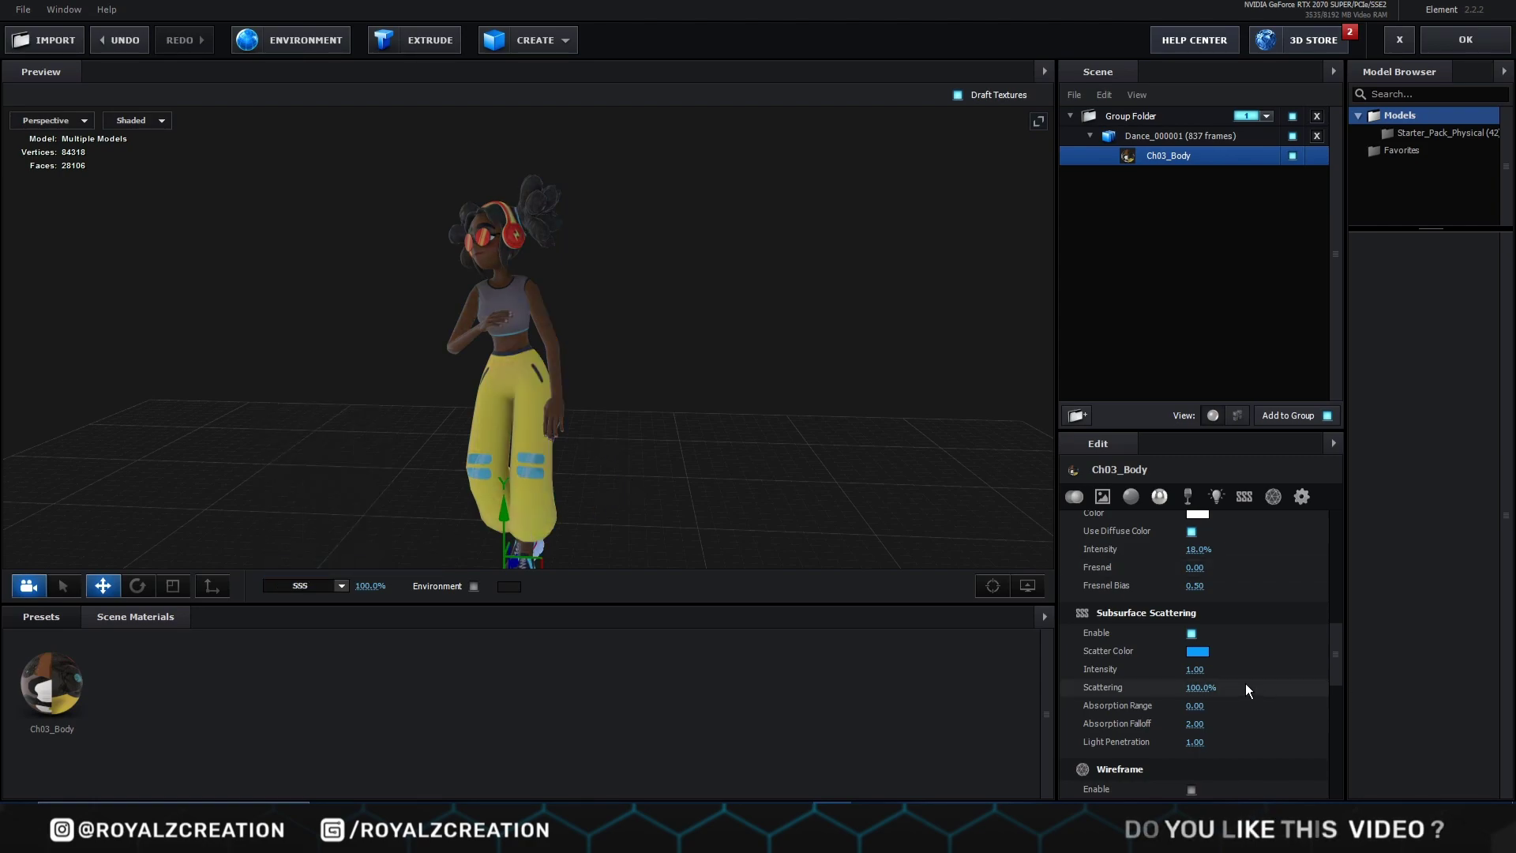
{"action": "left_click_drag", "start_coordinate": [1244, 671], "coordinate": [1300, 692]}
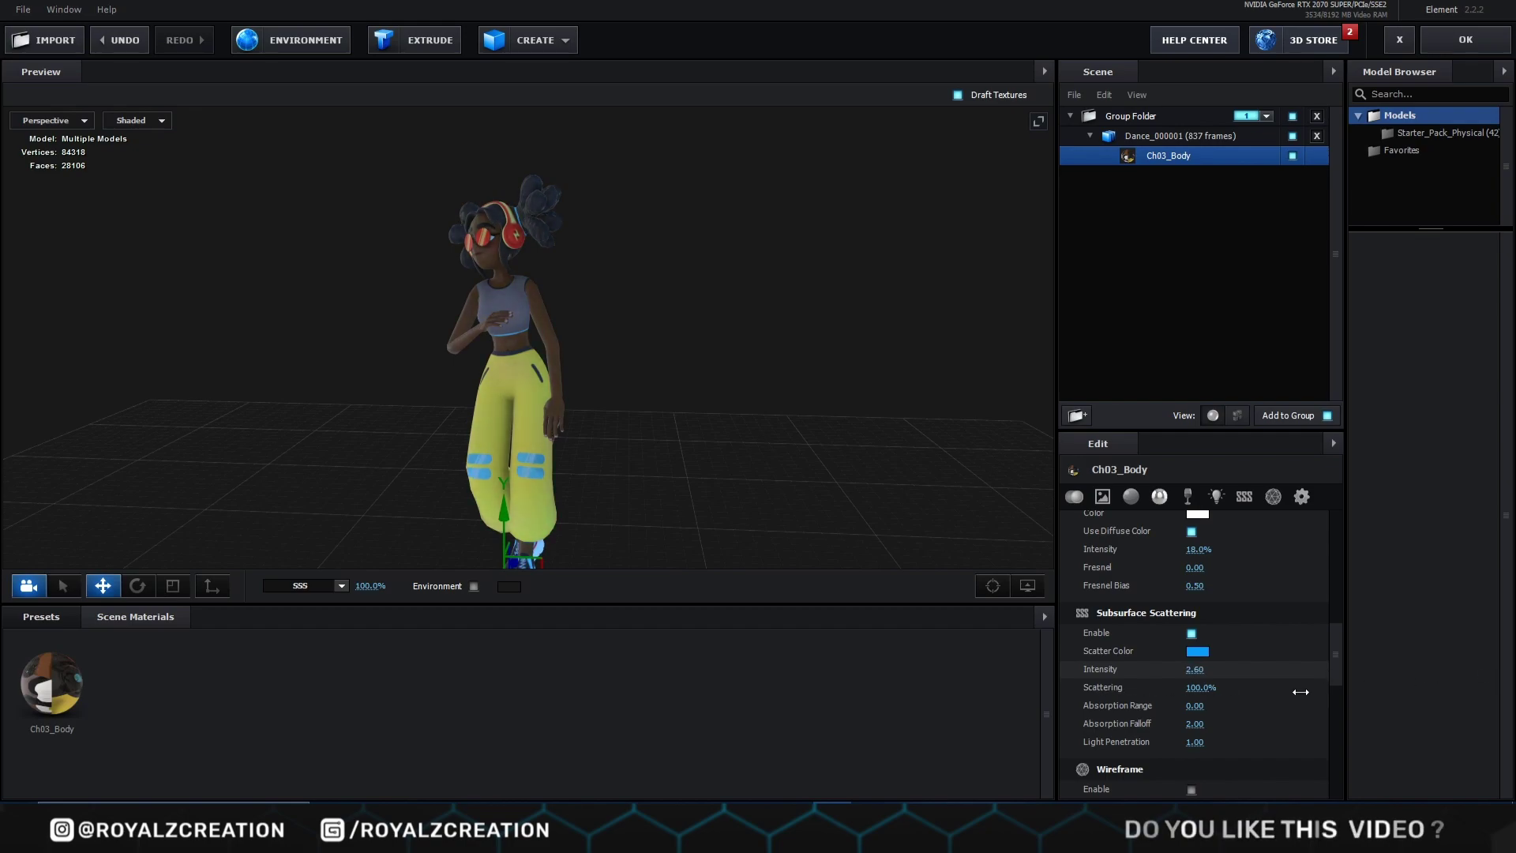
{"action": "left_click", "coordinate": [1192, 667]}
{"action": "type", "text": "1"}
{"action": "key", "text": "Return"}
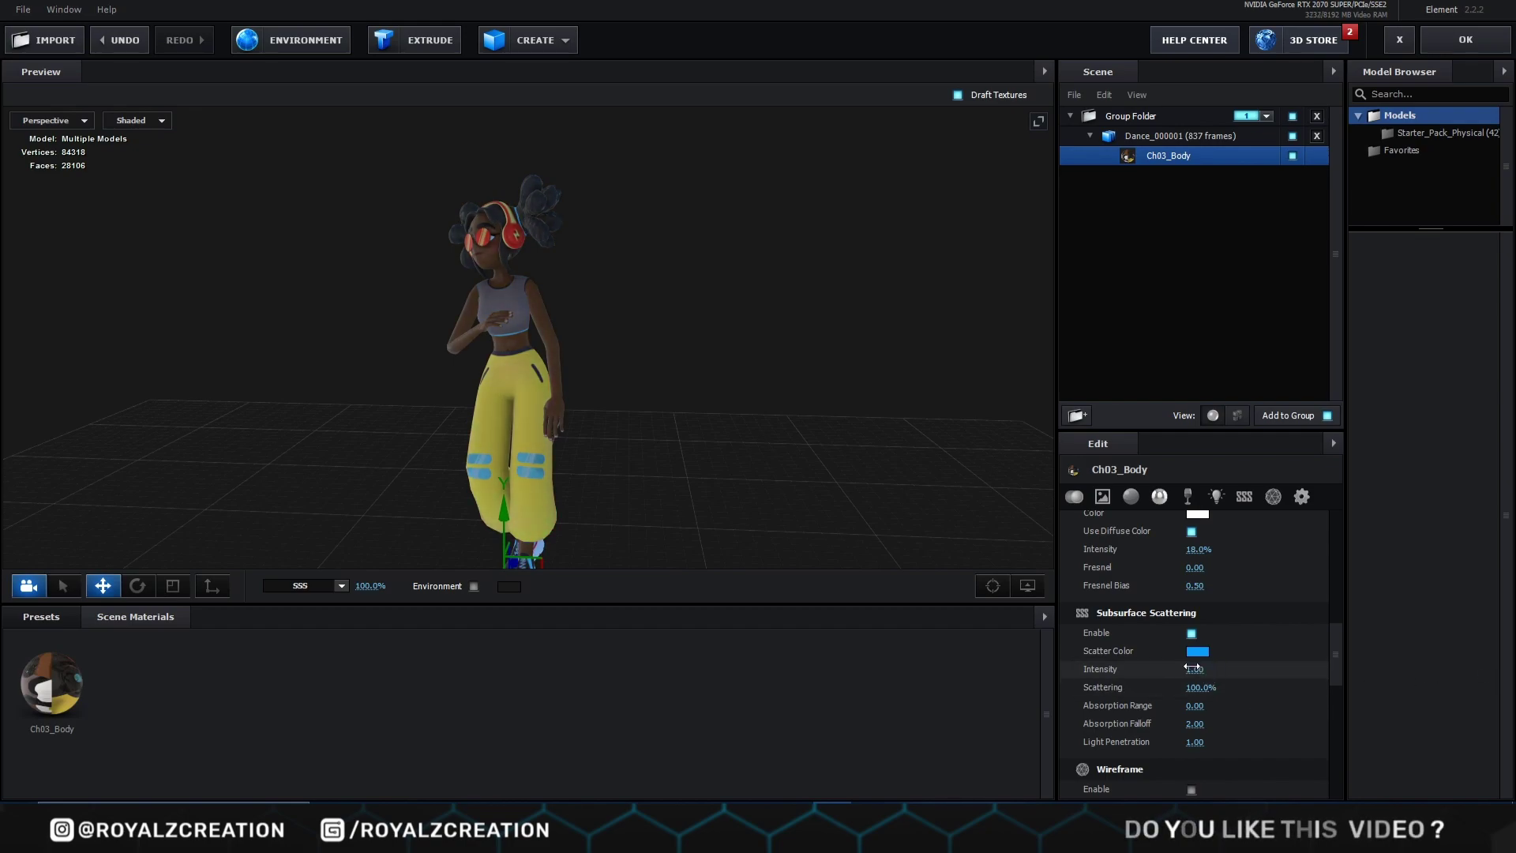
Step: Add a plane model to the scene beneath the character and set its Size XY to 5.00, 5.00
{"action": "scroll", "coordinate": [1194, 668], "scroll_direction": "up", "scroll_amount": 10}
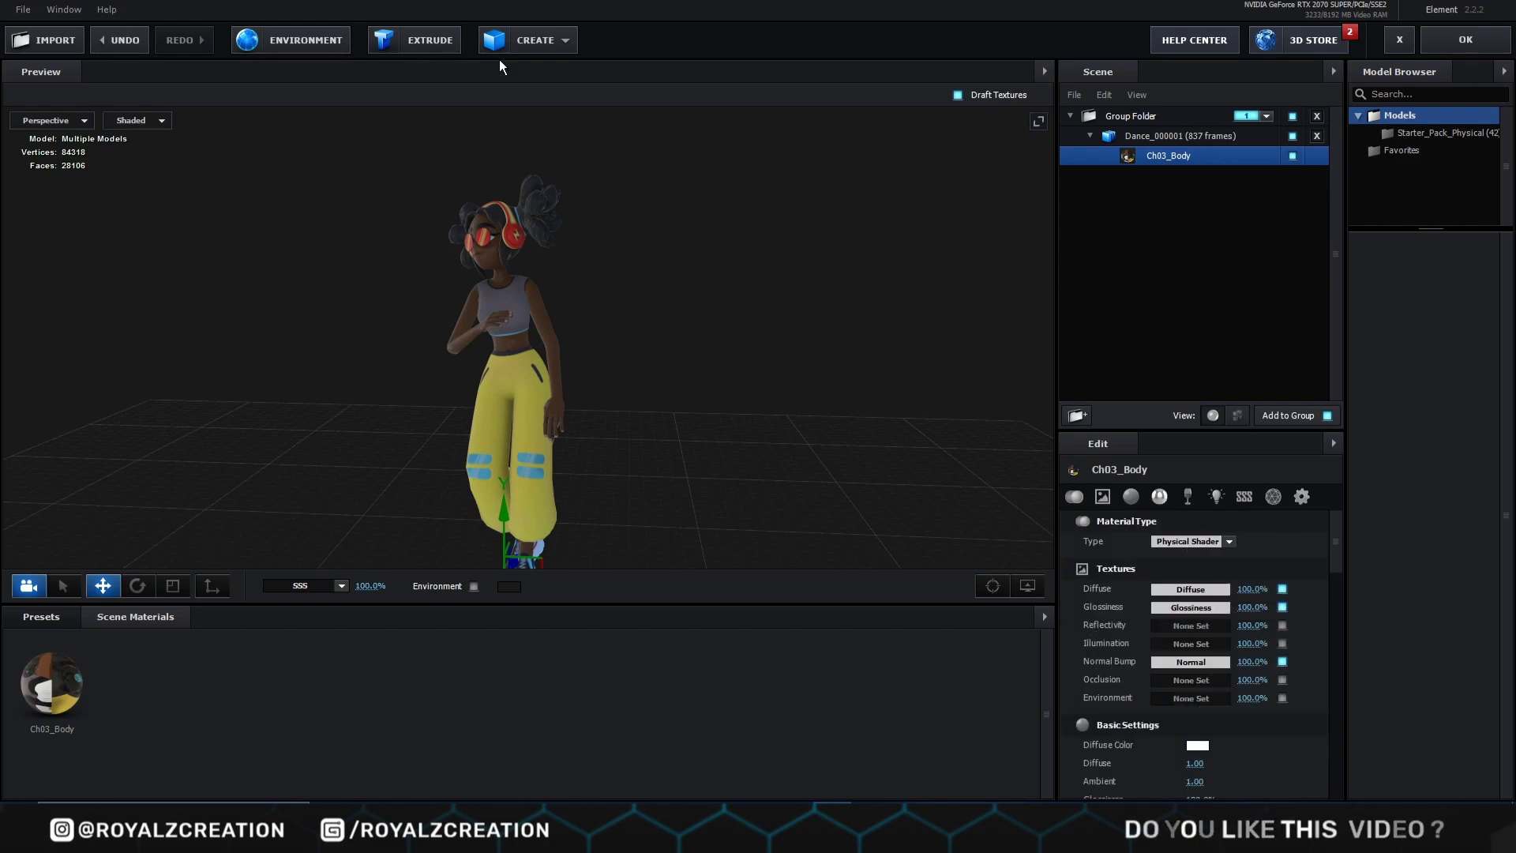
{"action": "left_click", "coordinate": [521, 39]}
{"action": "left_click", "coordinate": [741, 79]}
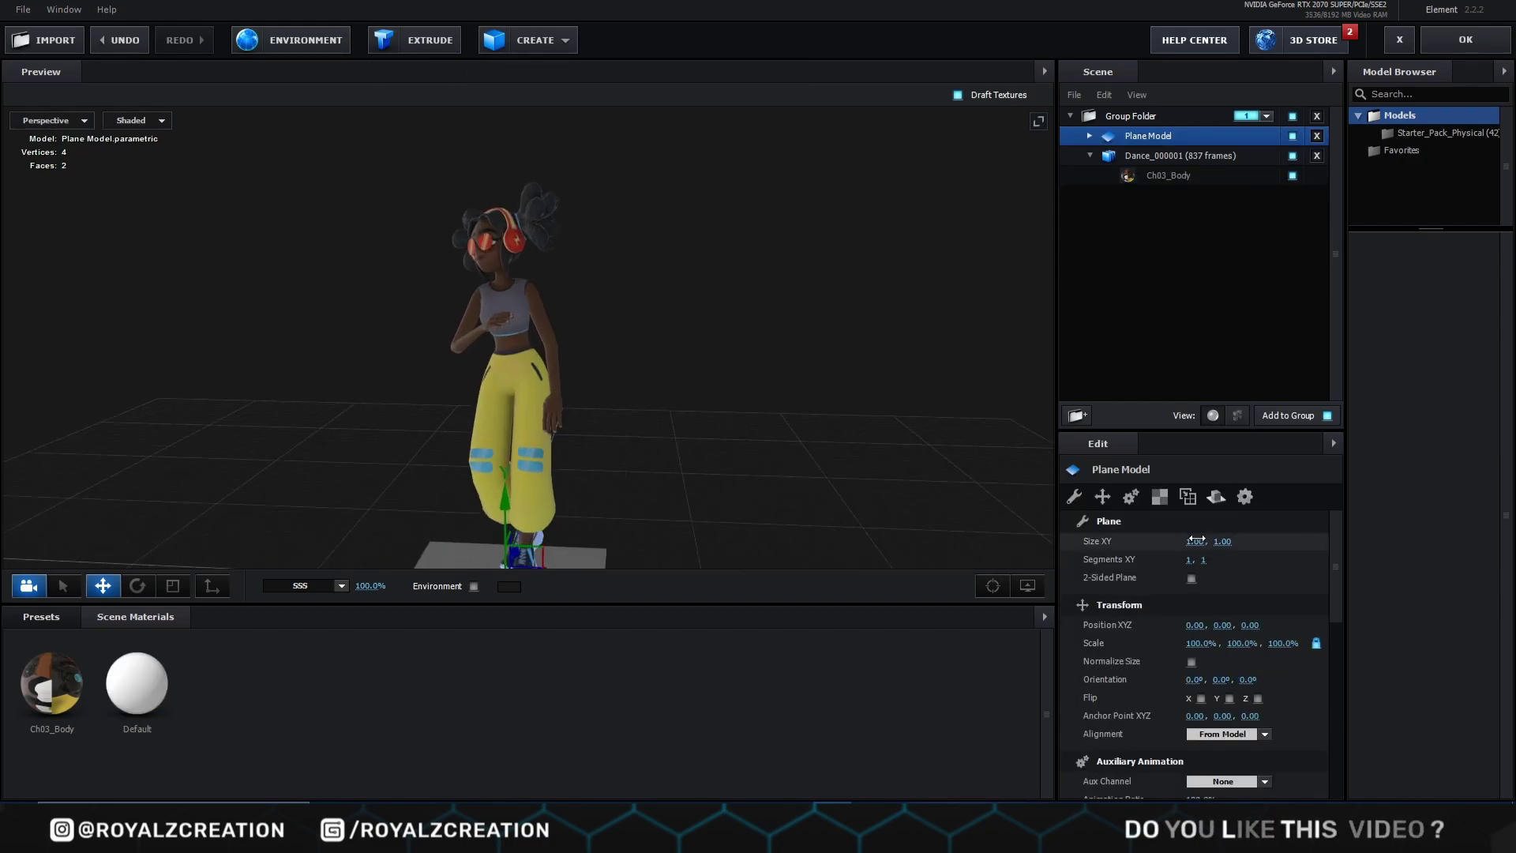
{"action": "key", "text": "Return"}
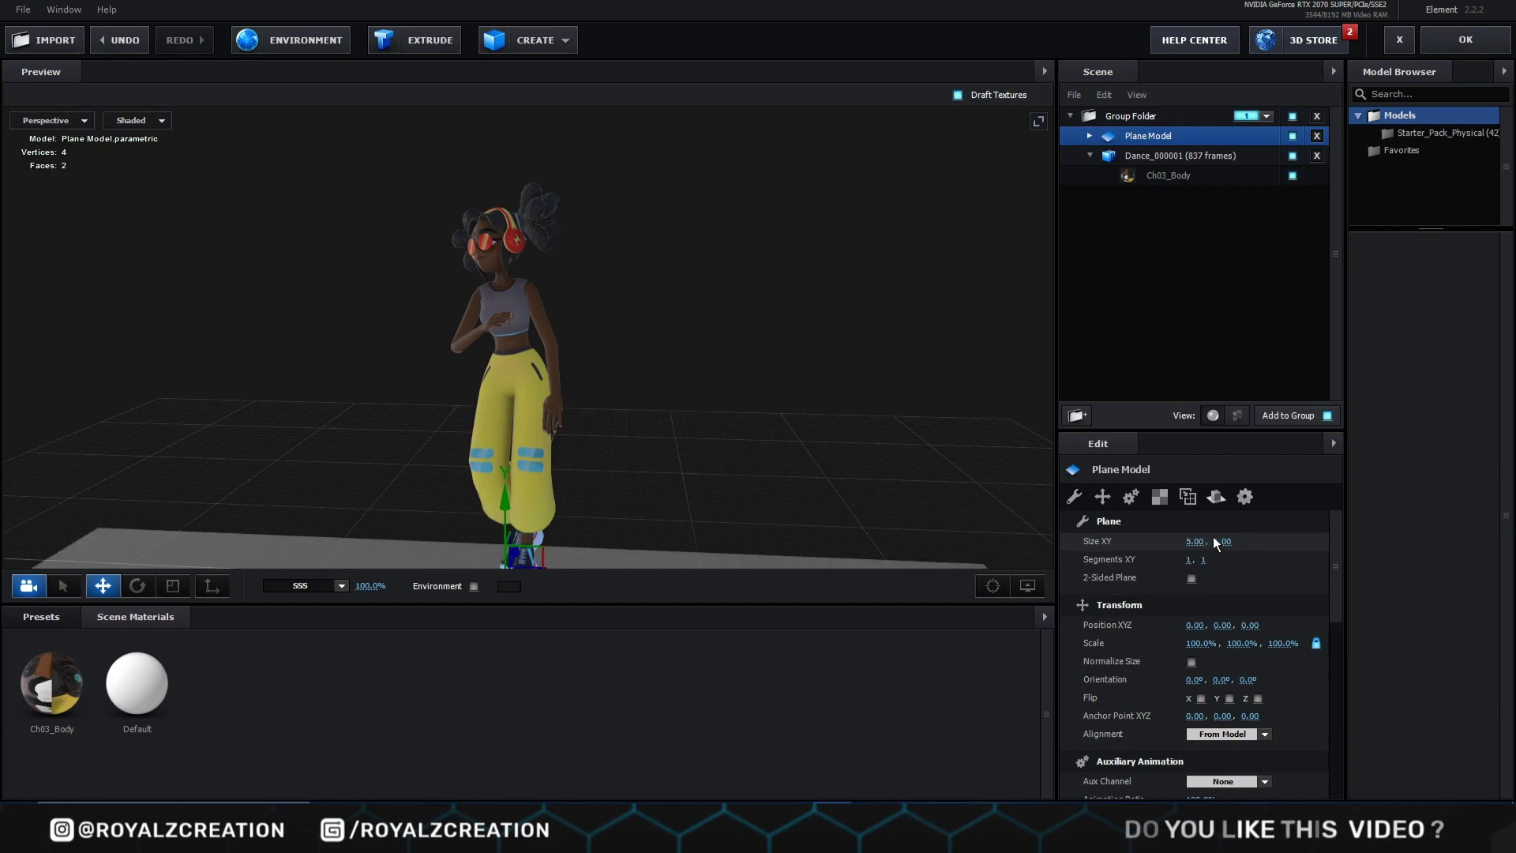
{"action": "type", "text": "5"}
{"action": "key", "text": "Return"}
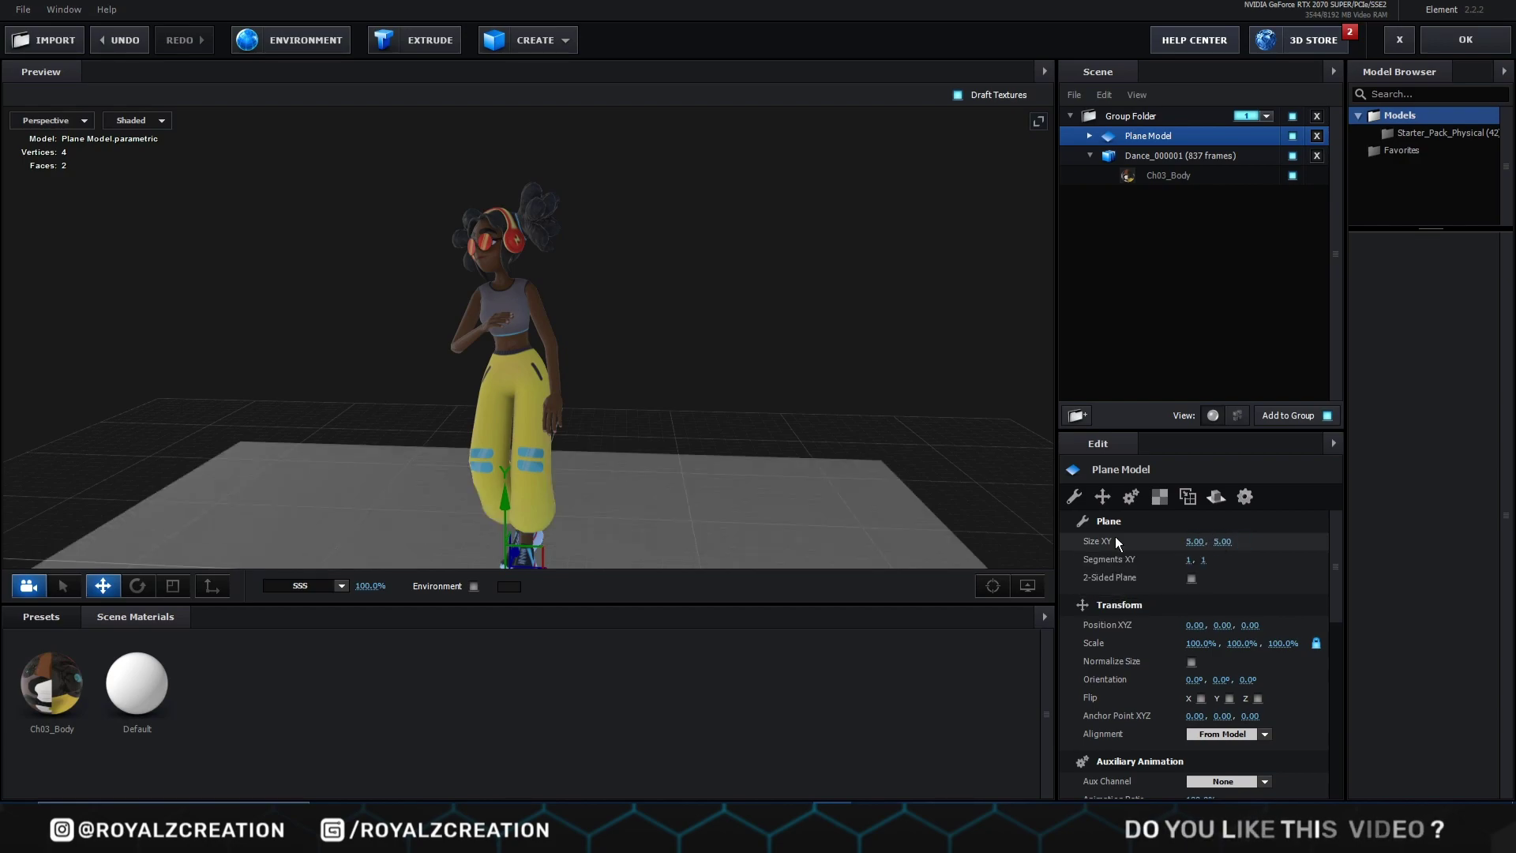
Step: Make the plane model two-sided and apply the scene setup to return to the composition
{"action": "scroll", "coordinate": [723, 423], "scroll_direction": "down", "scroll_amount": 2}
{"action": "scroll", "coordinate": [675, 477], "scroll_direction": "down", "scroll_amount": 2}
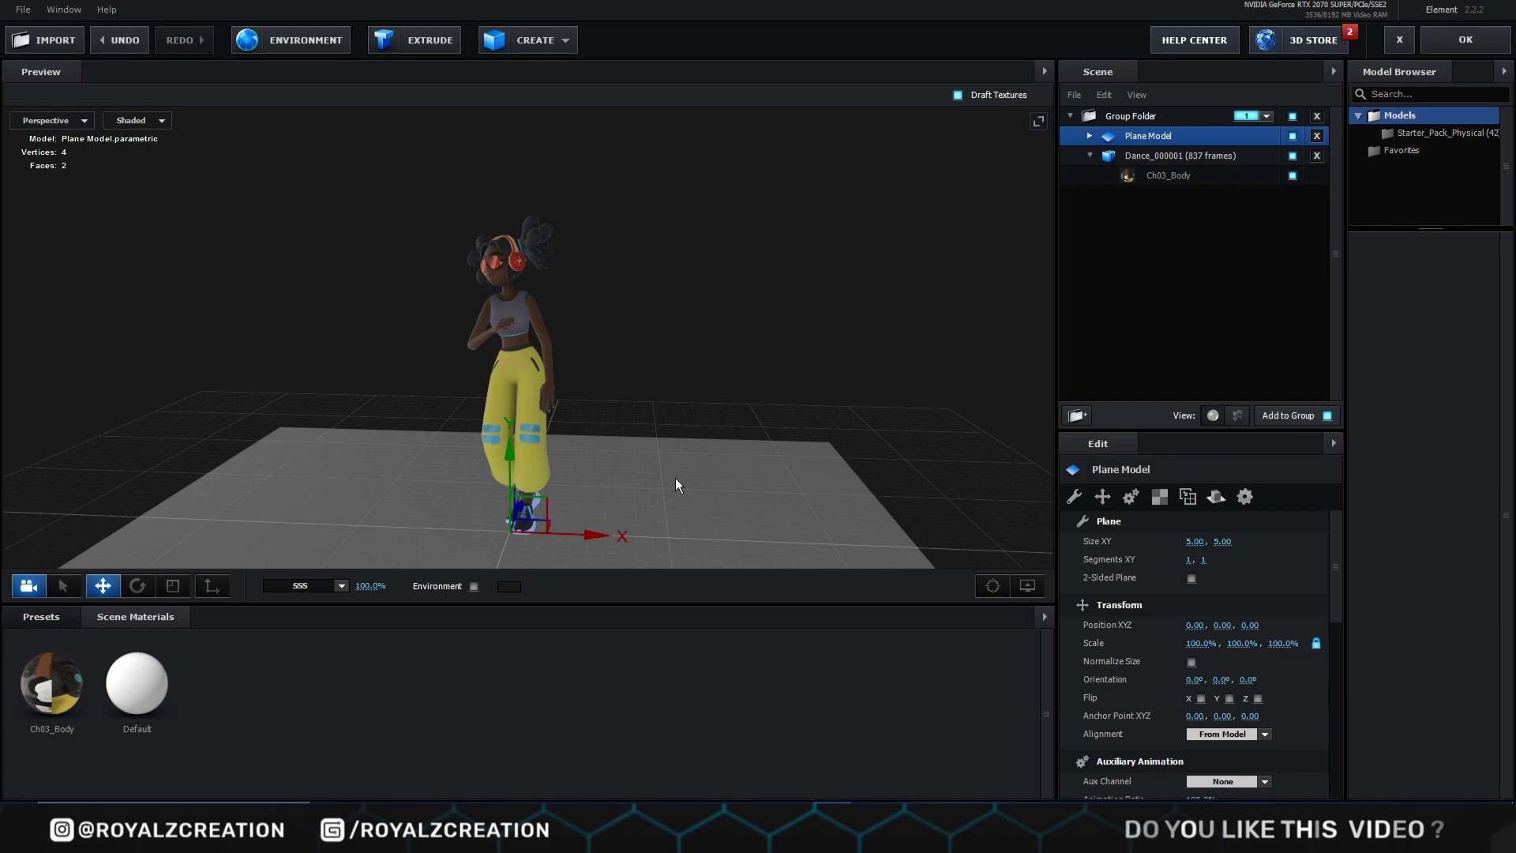
{"action": "left_click", "coordinate": [1192, 578]}
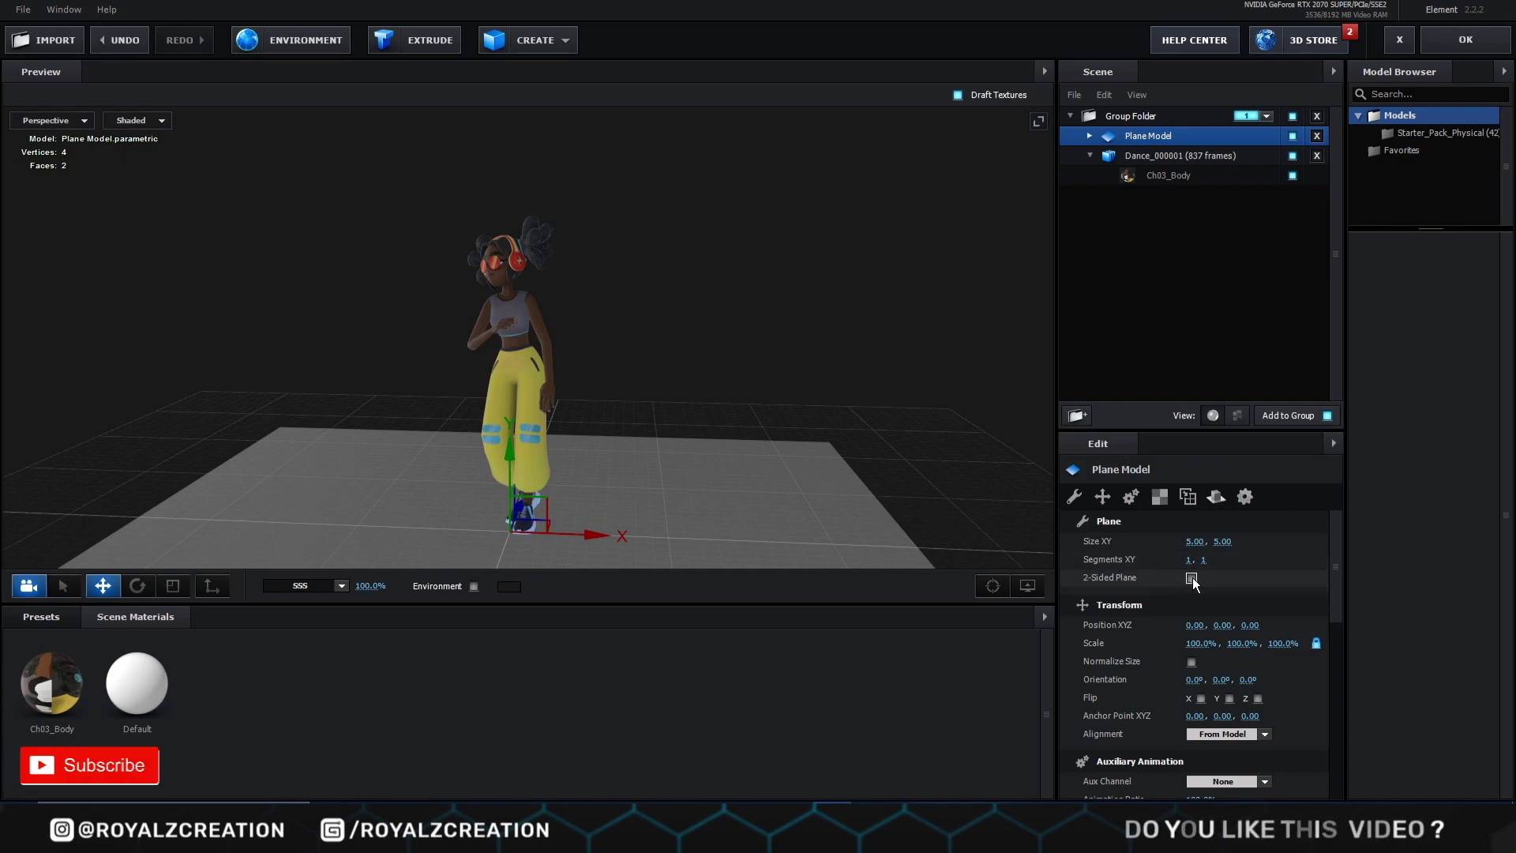
{"action": "scroll", "coordinate": [430, 513], "scroll_direction": "down", "scroll_amount": 1}
{"action": "scroll", "coordinate": [376, 499], "scroll_direction": "down", "scroll_amount": 1}
{"action": "mouse_move", "coordinate": [375, 497]}
{"action": "left_mouse_down"}
{"action": "mouse_move", "coordinate": [396, 471]}
{"action": "mouse_move", "coordinate": [388, 509]}
{"action": "left_mouse_up"}
{"action": "scroll", "coordinate": [388, 510], "scroll_direction": "up", "scroll_amount": 2}
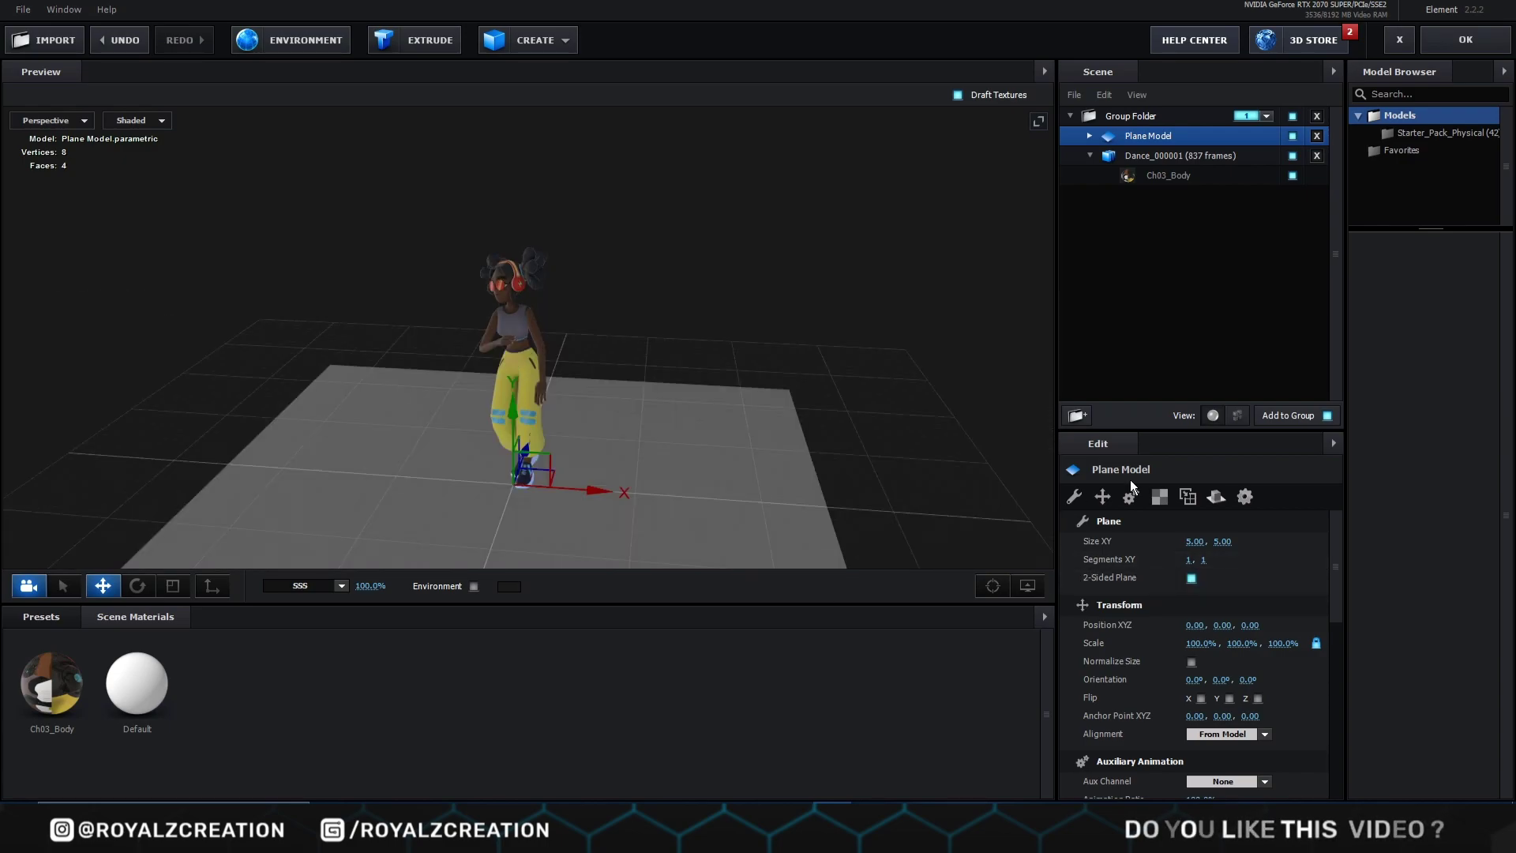
{"action": "scroll", "coordinate": [738, 385], "scroll_direction": "down", "scroll_amount": 1}
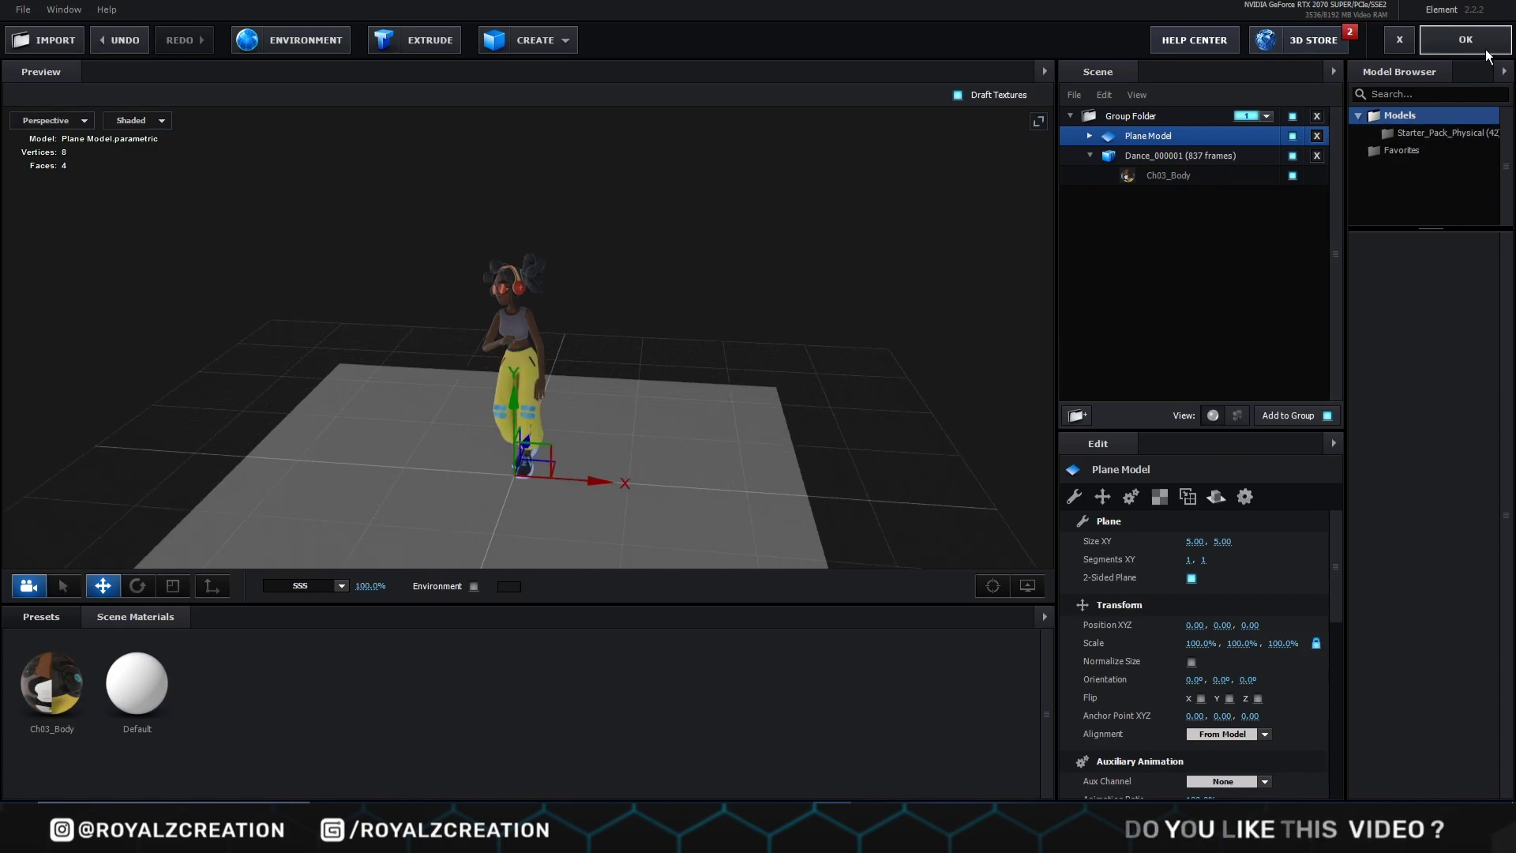
{"action": "left_click", "coordinate": [1485, 51]}
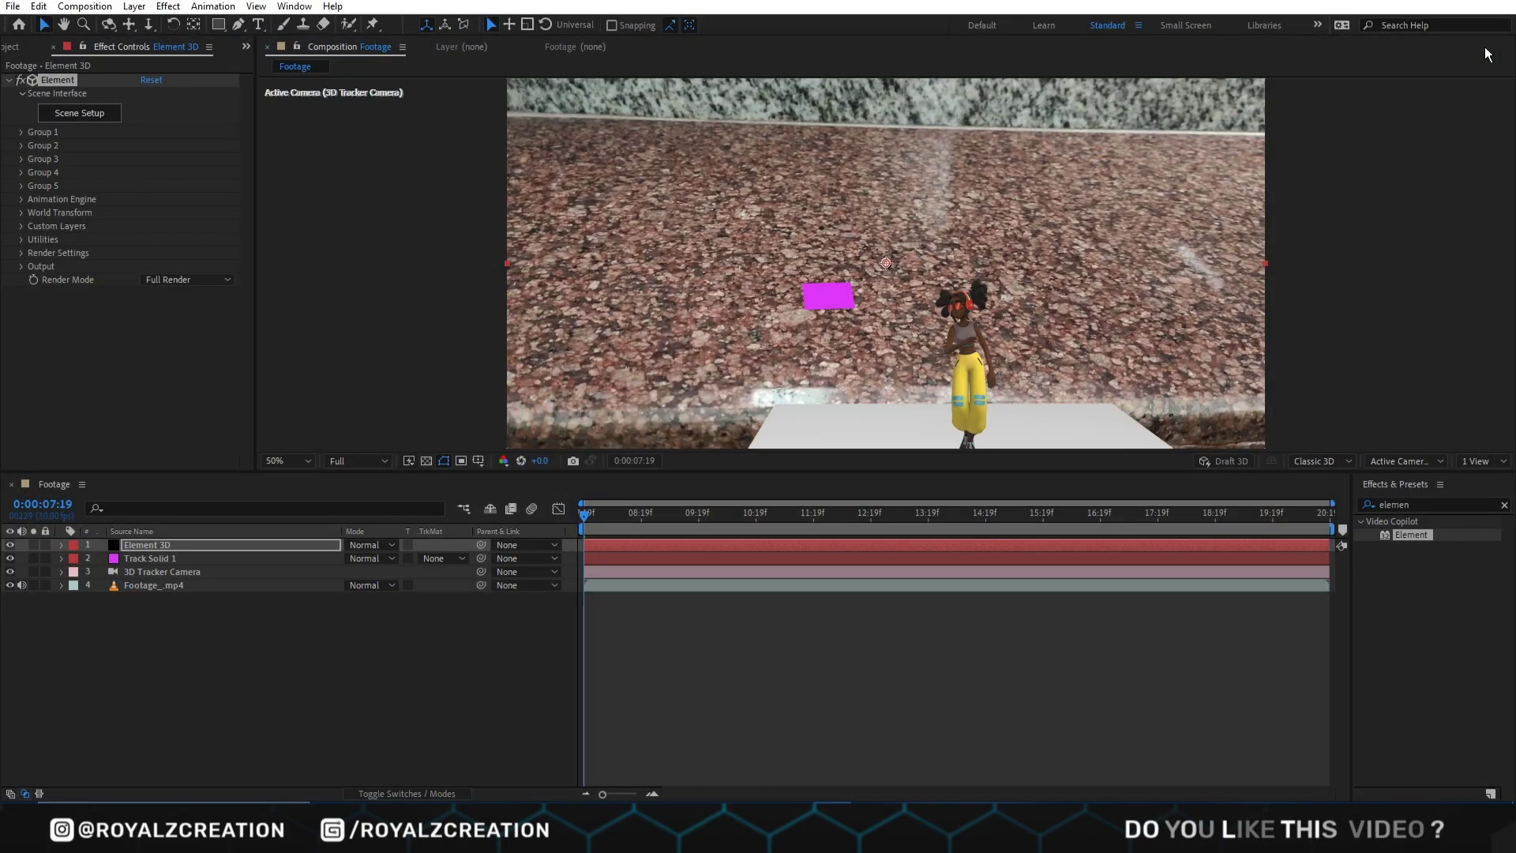
Step: Create a group null for Group 1 of the Element effect
{"action": "left_click", "coordinate": [22, 132]}
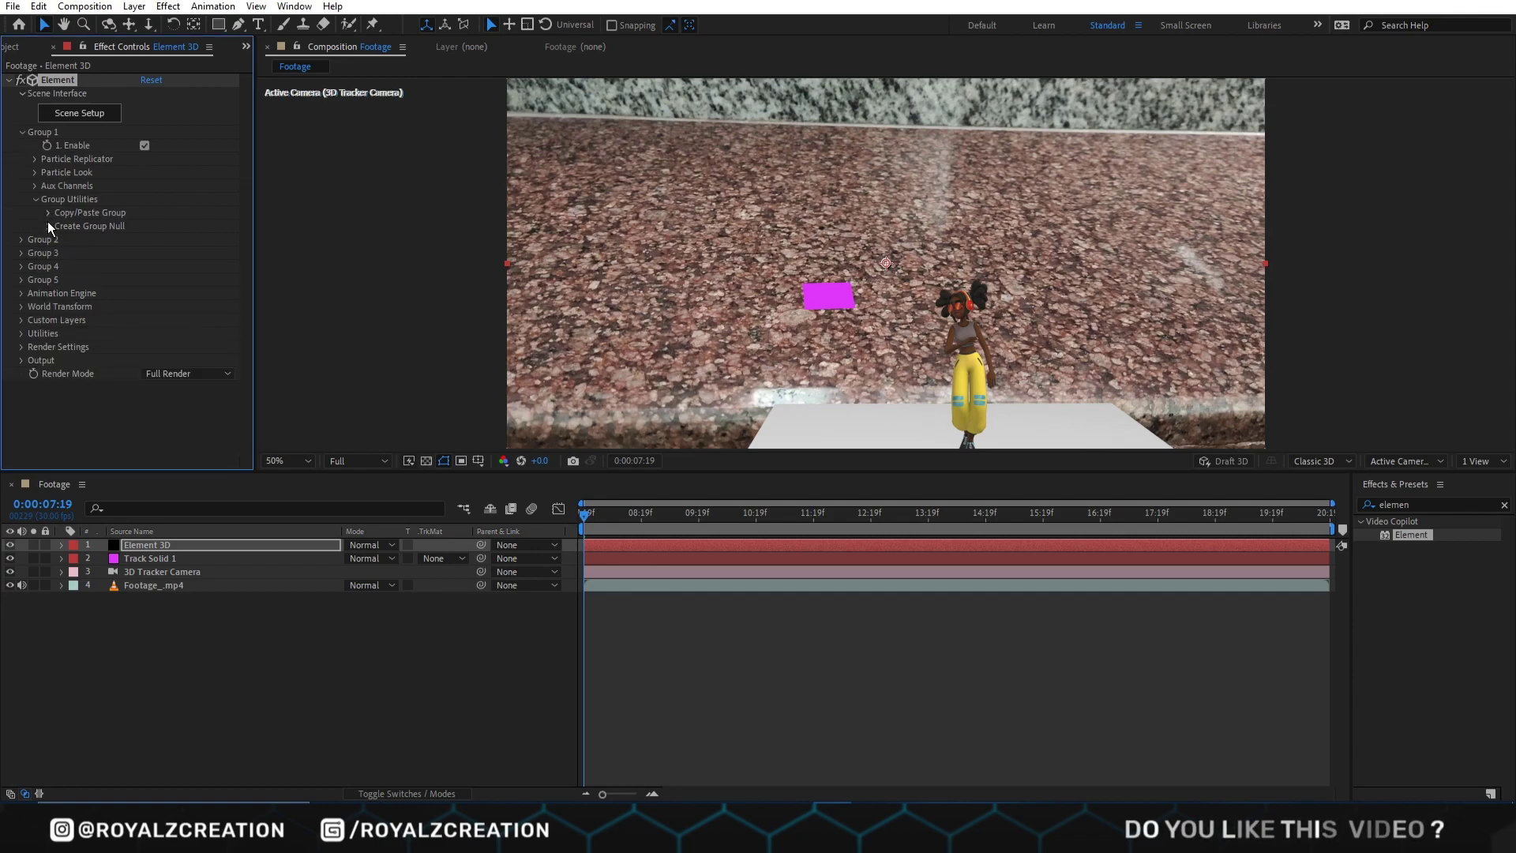
{"action": "left_click", "coordinate": [48, 226]}
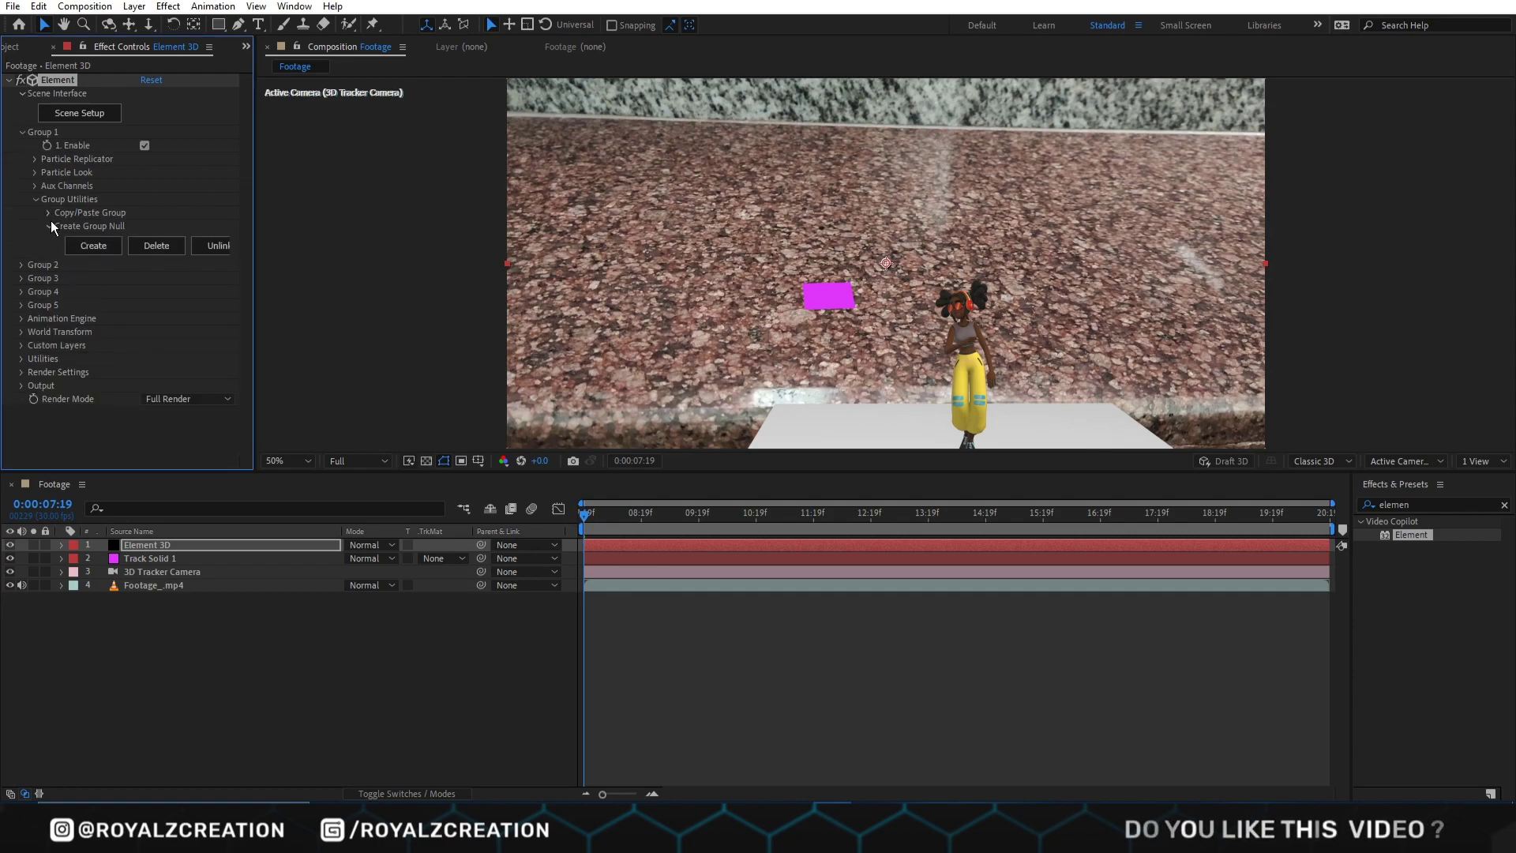
{"action": "left_click", "coordinate": [87, 247]}
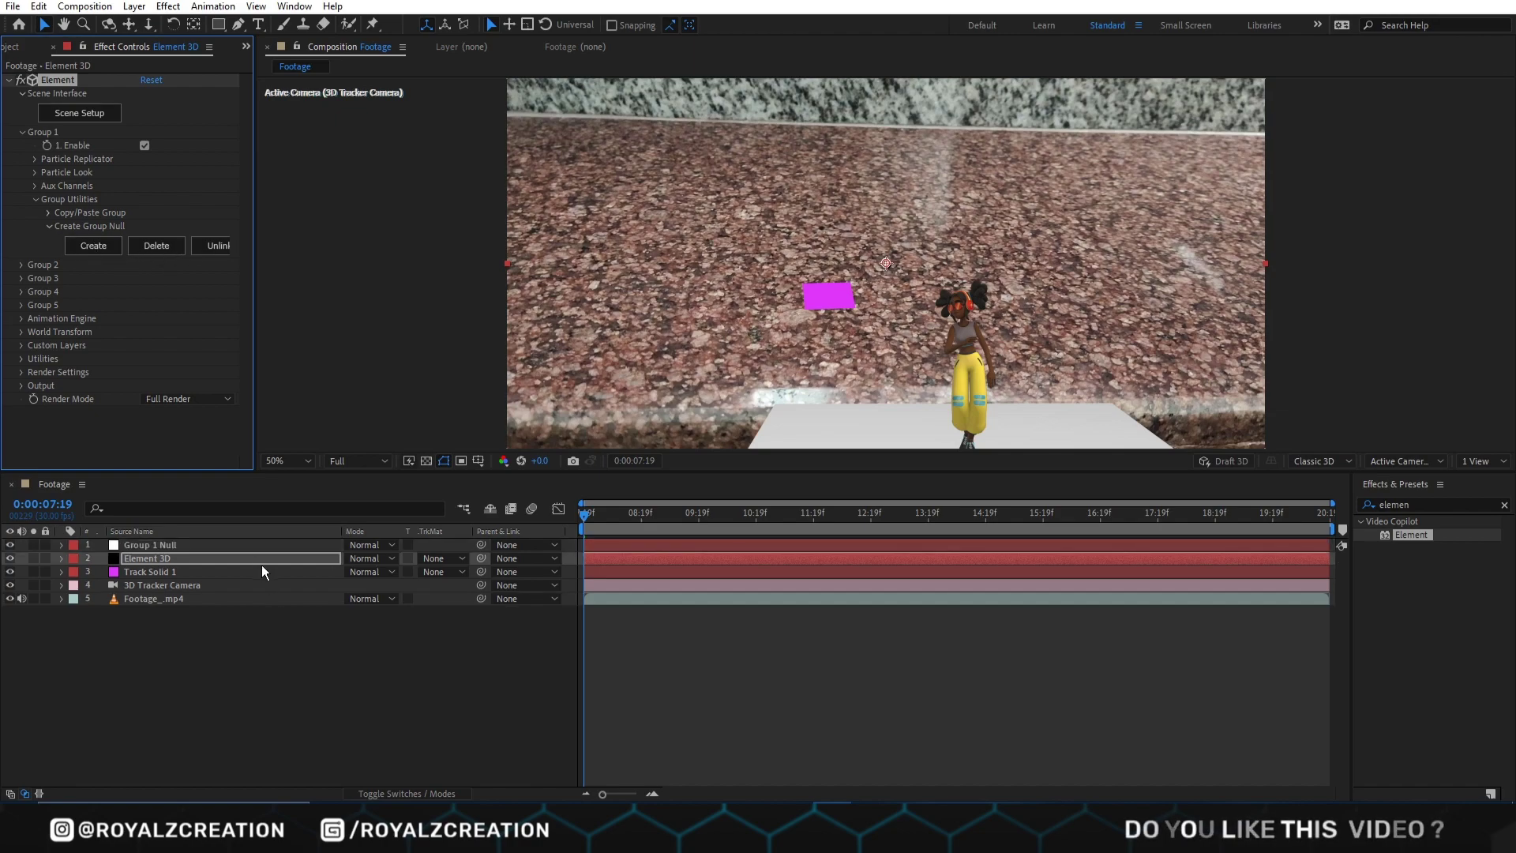
Step: Copy the position of Track Solid 1 onto Group 1 Null
{"action": "left_click", "coordinate": [234, 571]}
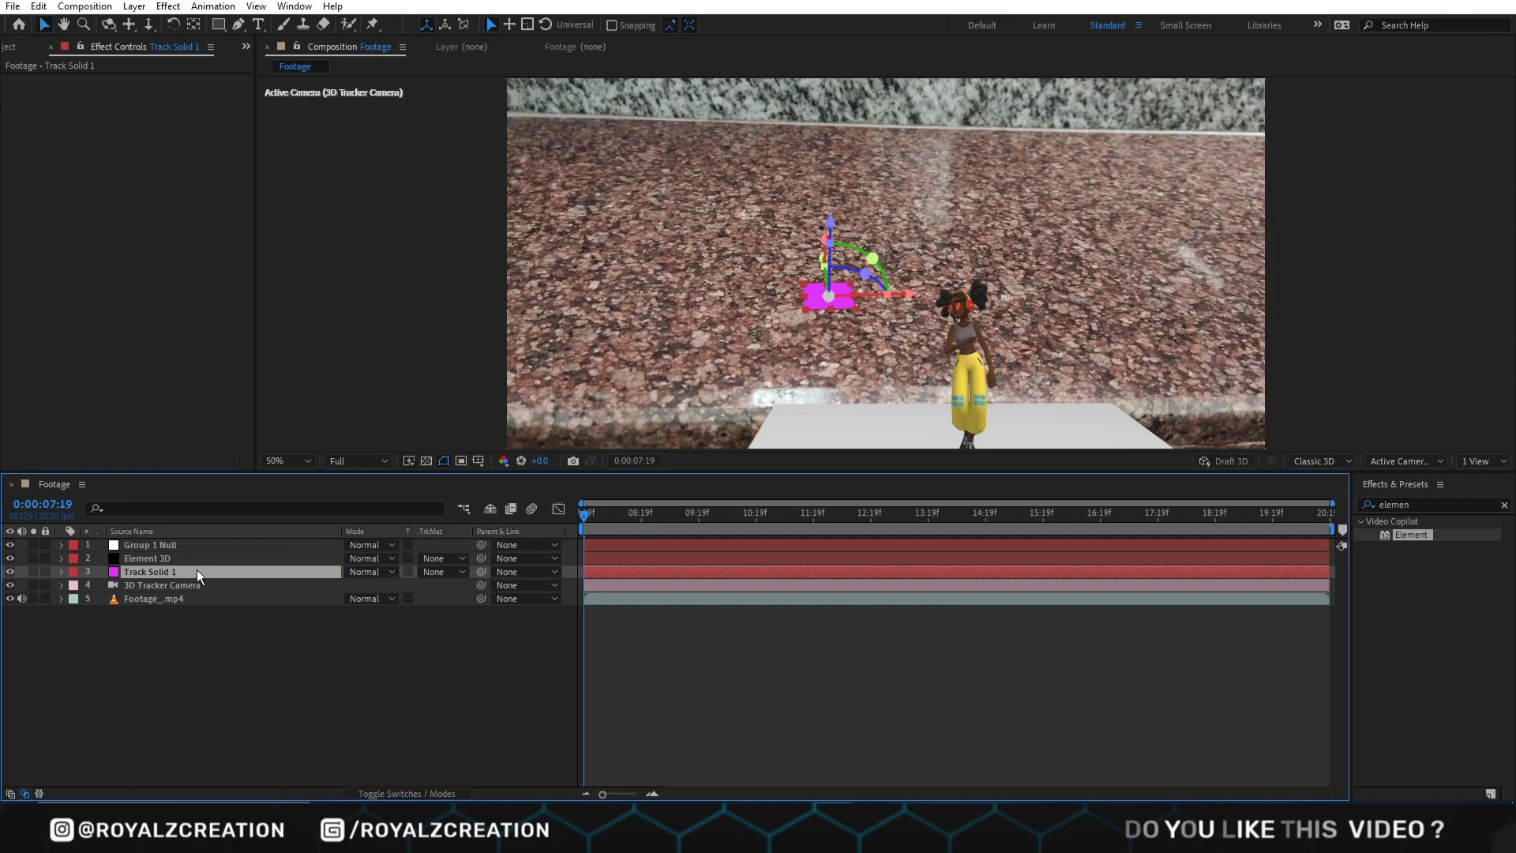
{"action": "key", "text": "p"}
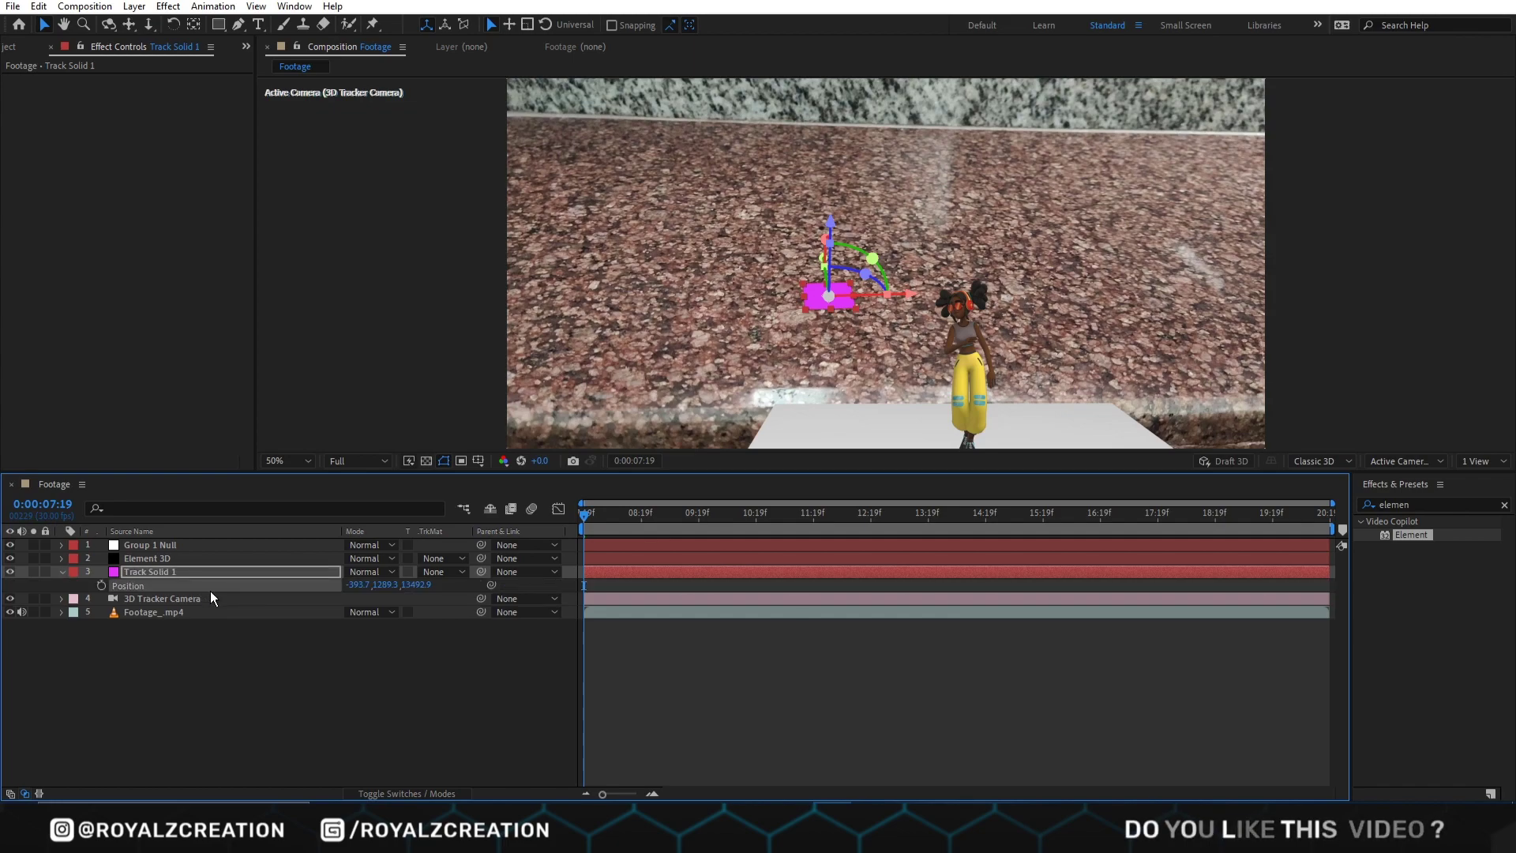
{"action": "left_click", "coordinate": [219, 544]}
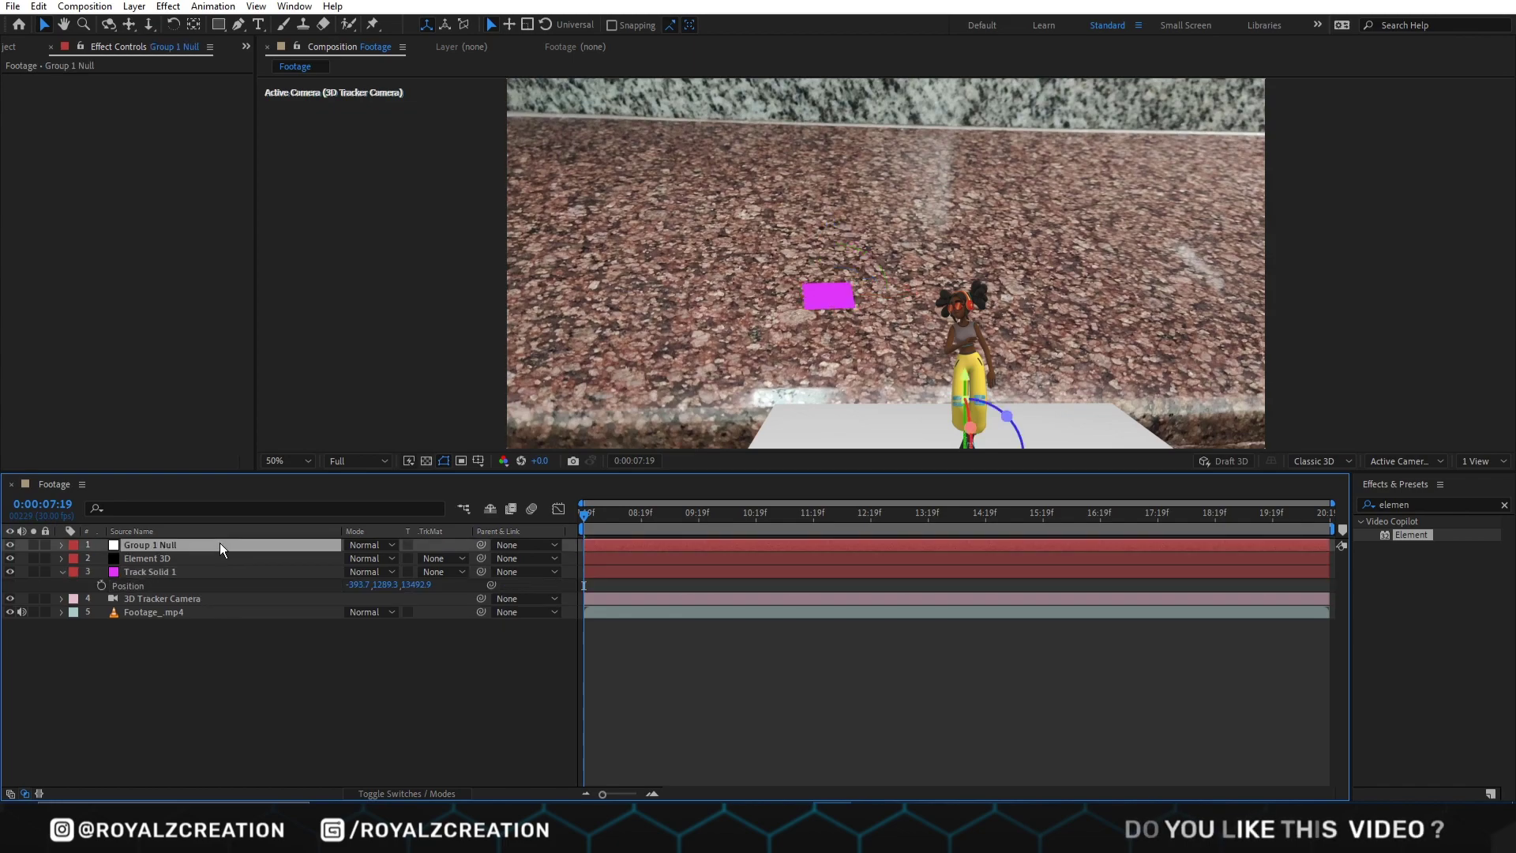
{"action": "key", "text": "p"}
{"action": "left_click", "coordinate": [207, 557]}
{"action": "key", "text": "ctrl+v"}
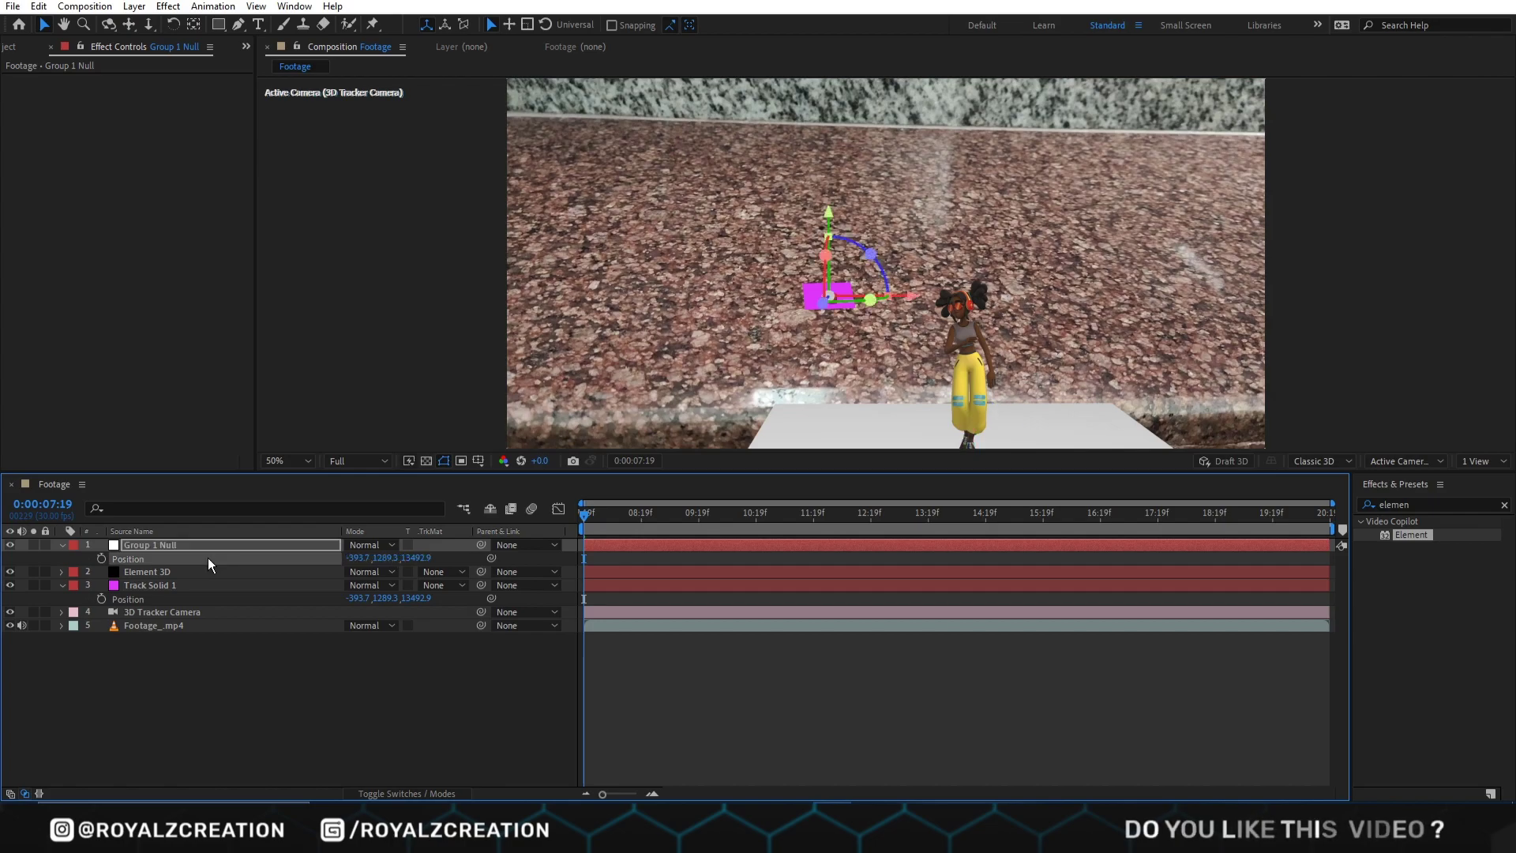
{"action": "left_click", "coordinate": [751, 651]}
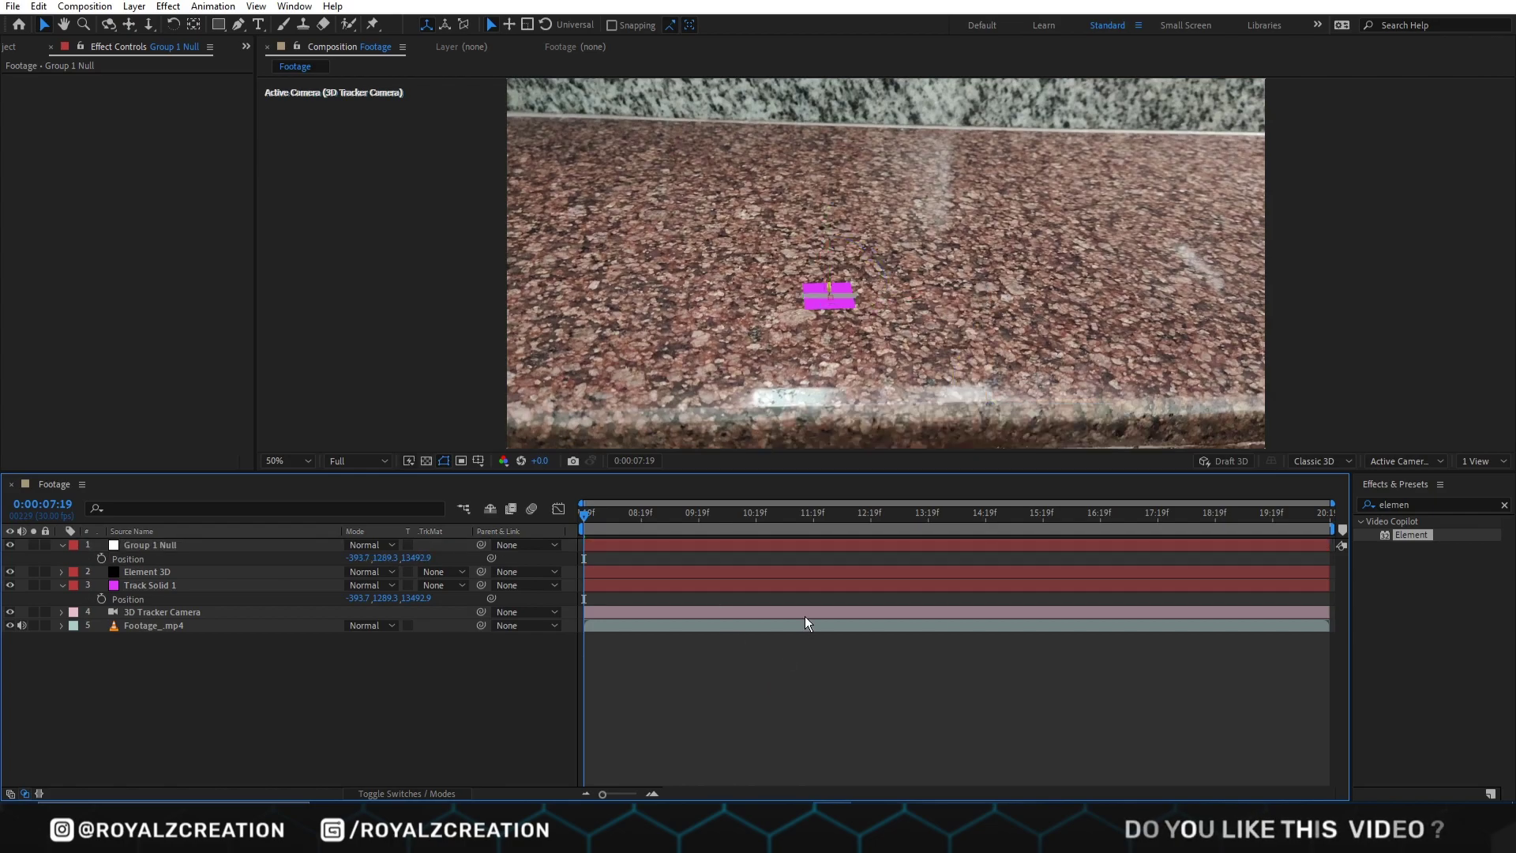
Step: Scale Group 1 Null to 689% and align it with the countertop using rotations of X 28°, Y -7° and Z 3°
{"action": "scroll", "coordinate": [808, 362], "scroll_direction": "up", "scroll_amount": 5}
{"action": "scroll", "coordinate": [808, 363], "scroll_direction": "up", "scroll_amount": 1}
{"action": "scroll", "coordinate": [698, 402], "scroll_direction": "down", "scroll_amount": 4}
{"action": "scroll", "coordinate": [670, 348], "scroll_direction": "up", "scroll_amount": 1}
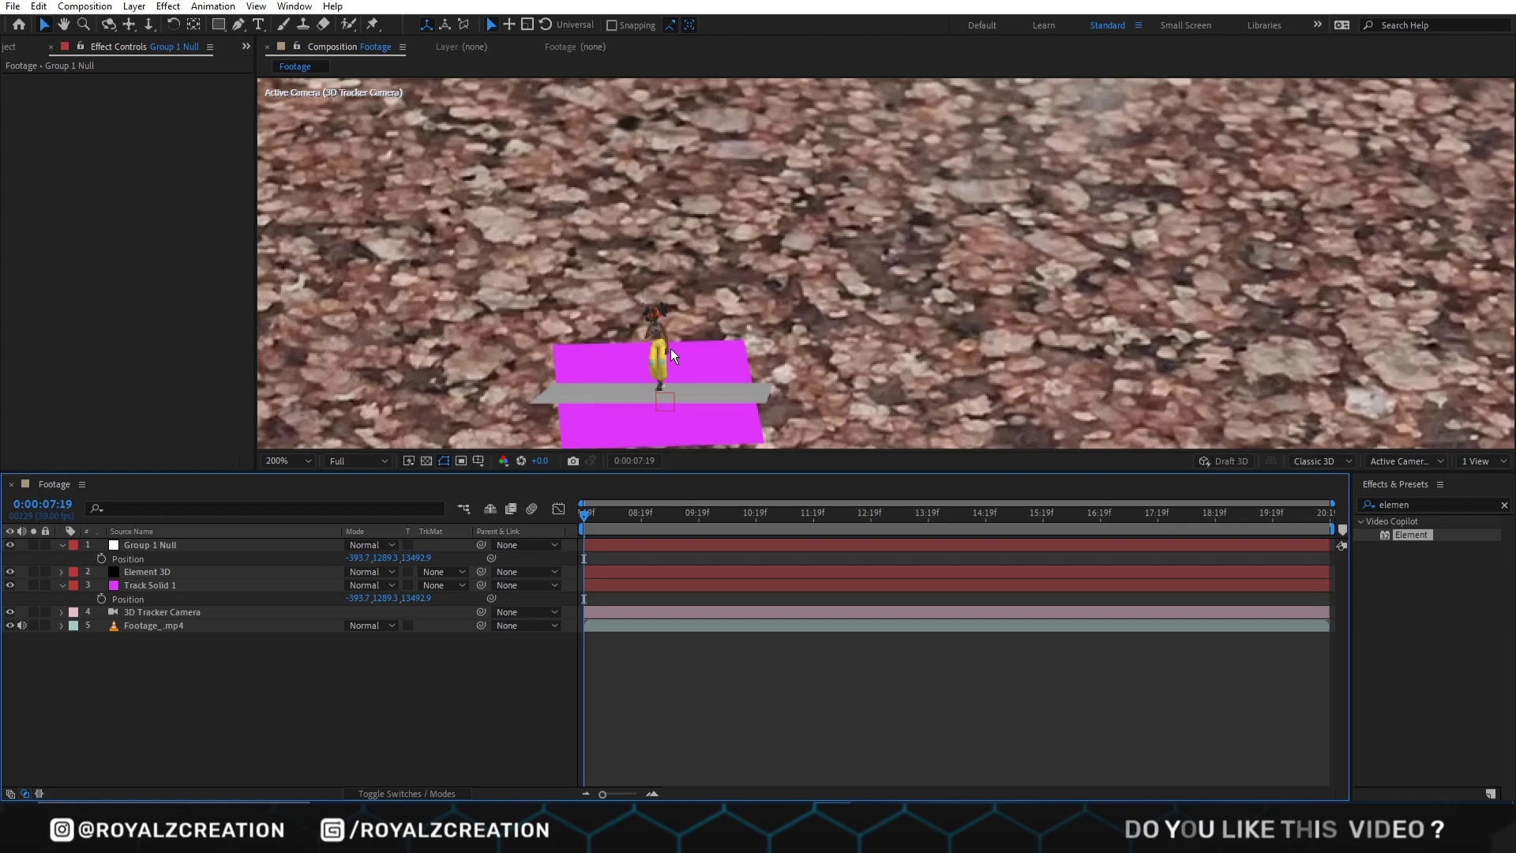
{"action": "scroll", "coordinate": [691, 372], "scroll_direction": "down", "scroll_amount": 4}
{"action": "scroll", "coordinate": [790, 357], "scroll_direction": "up", "scroll_amount": 2}
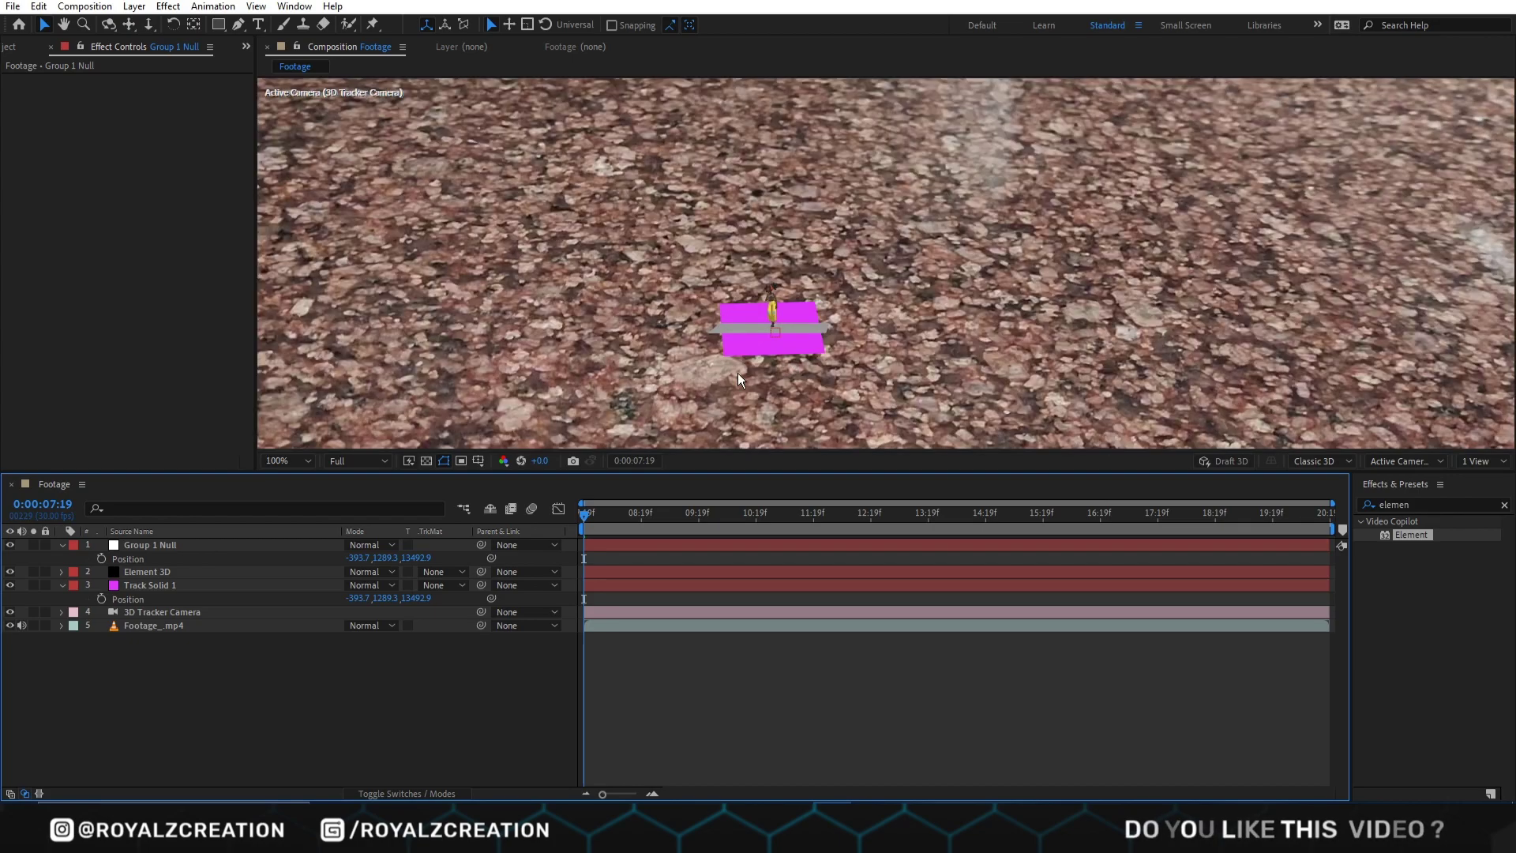
{"action": "left_click", "coordinate": [170, 546]}
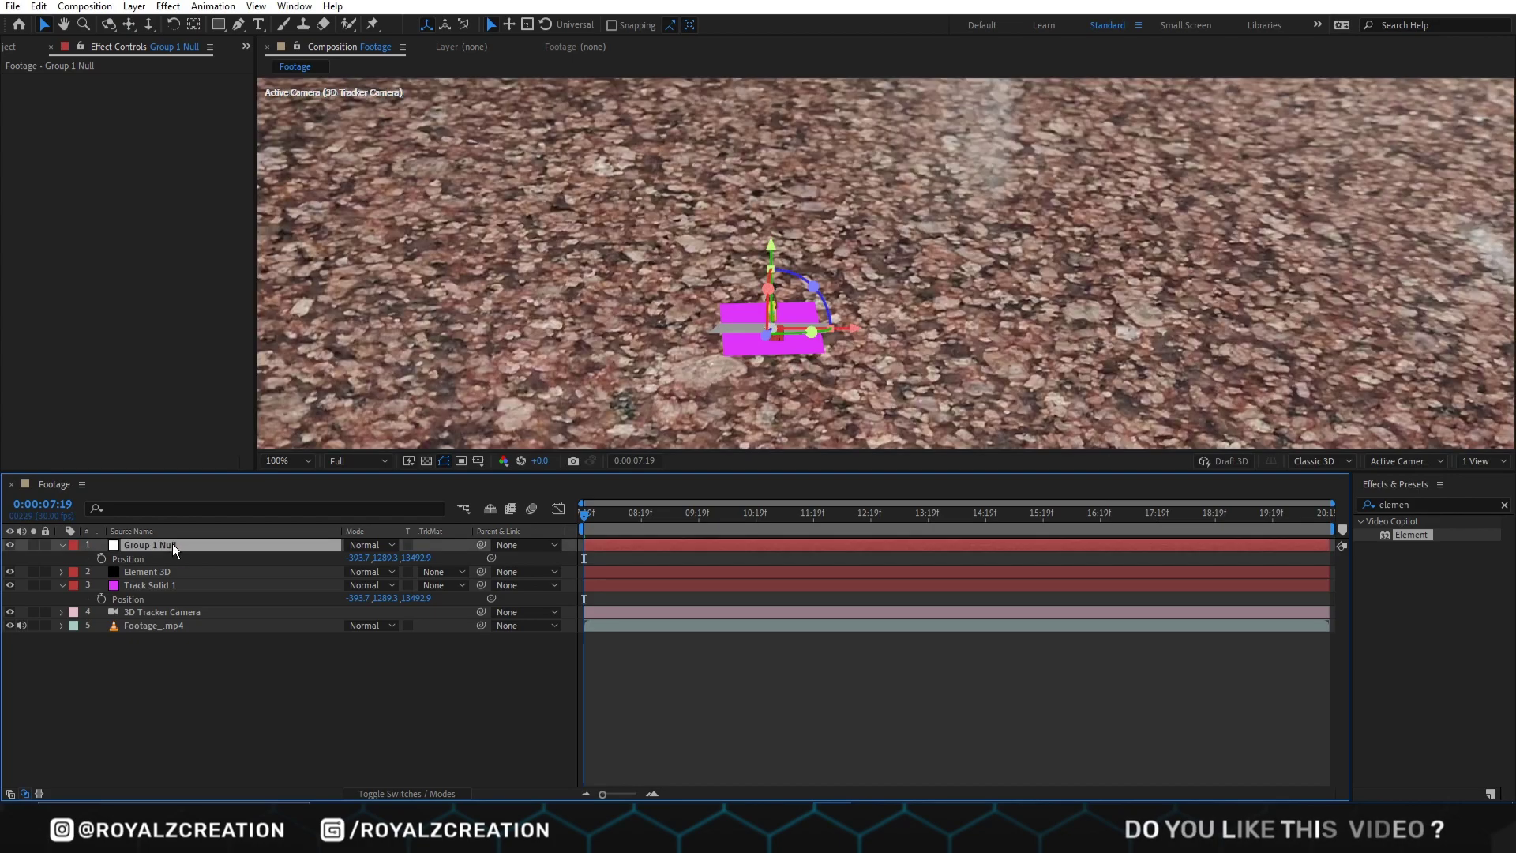
{"action": "left_click", "coordinate": [62, 545]}
{"action": "left_click", "coordinate": [61, 545]}
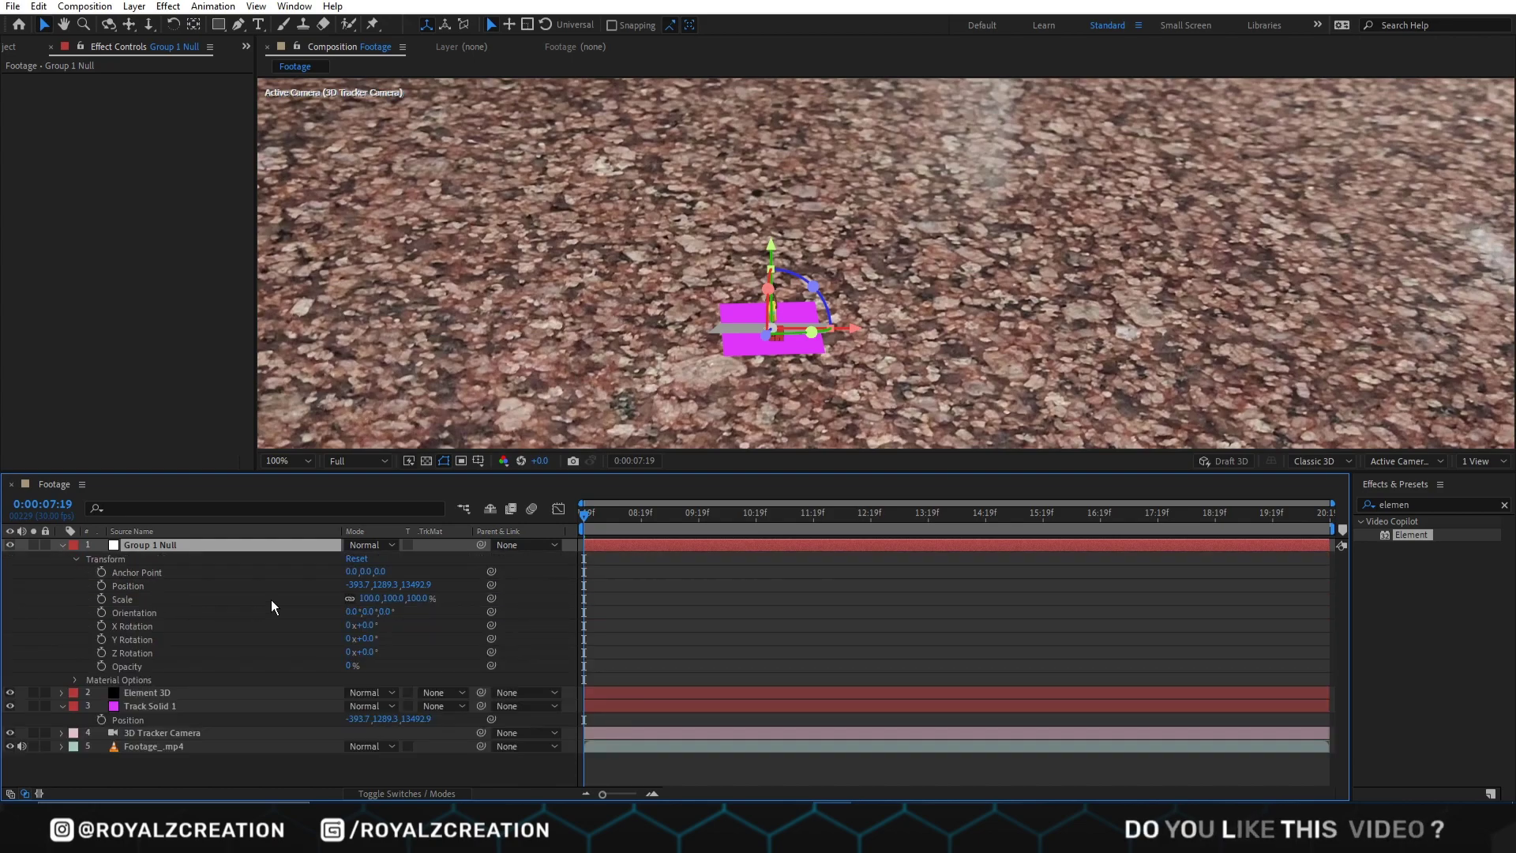
{"action": "scroll", "coordinate": [727, 371], "scroll_direction": "down", "scroll_amount": 2}
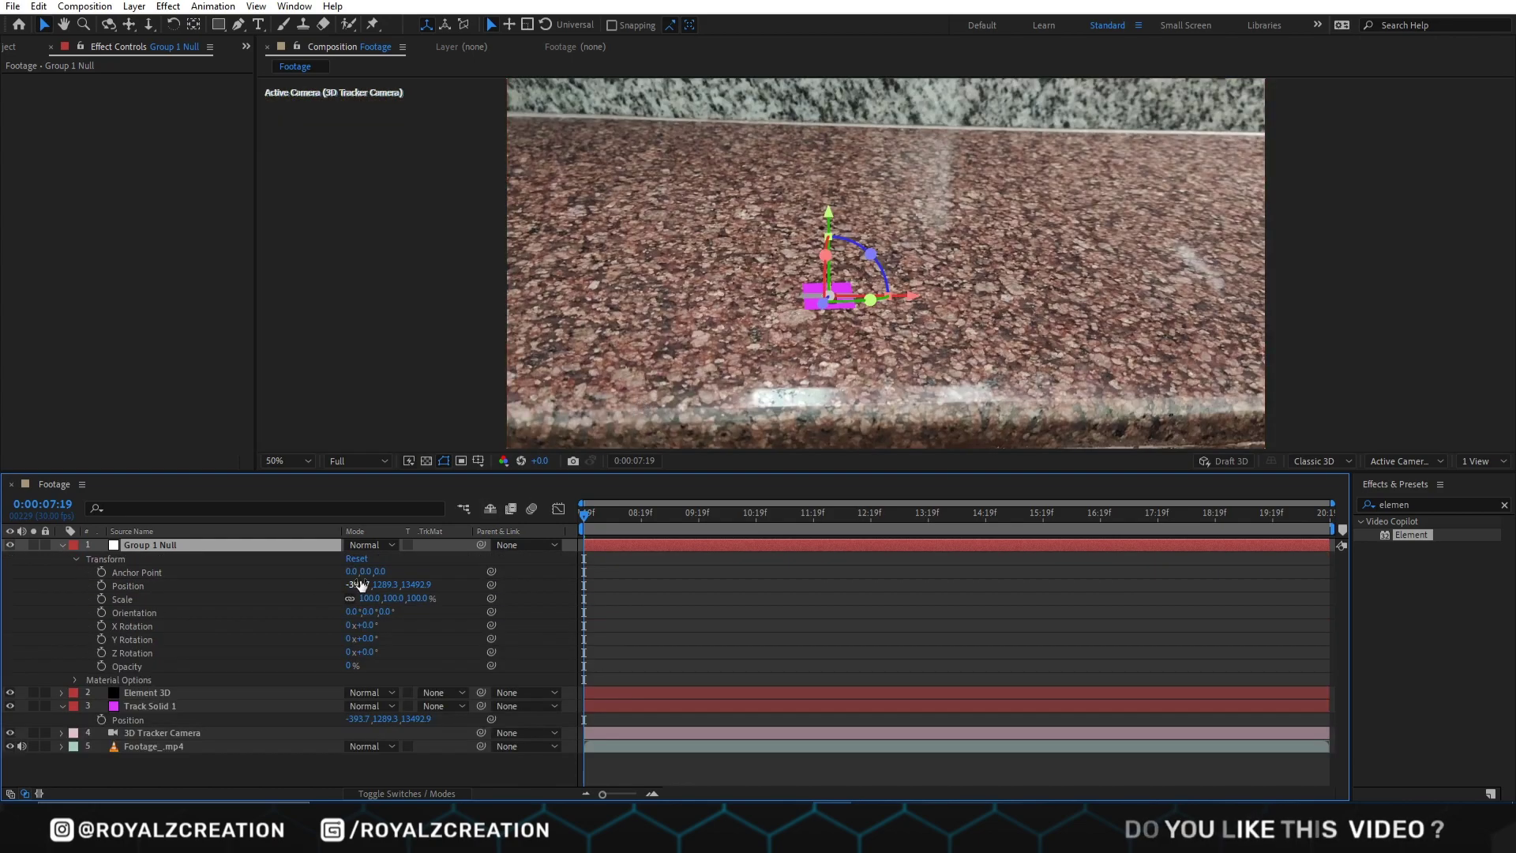
{"action": "left_click_drag", "start_coordinate": [368, 598], "coordinate": [829, 588]}
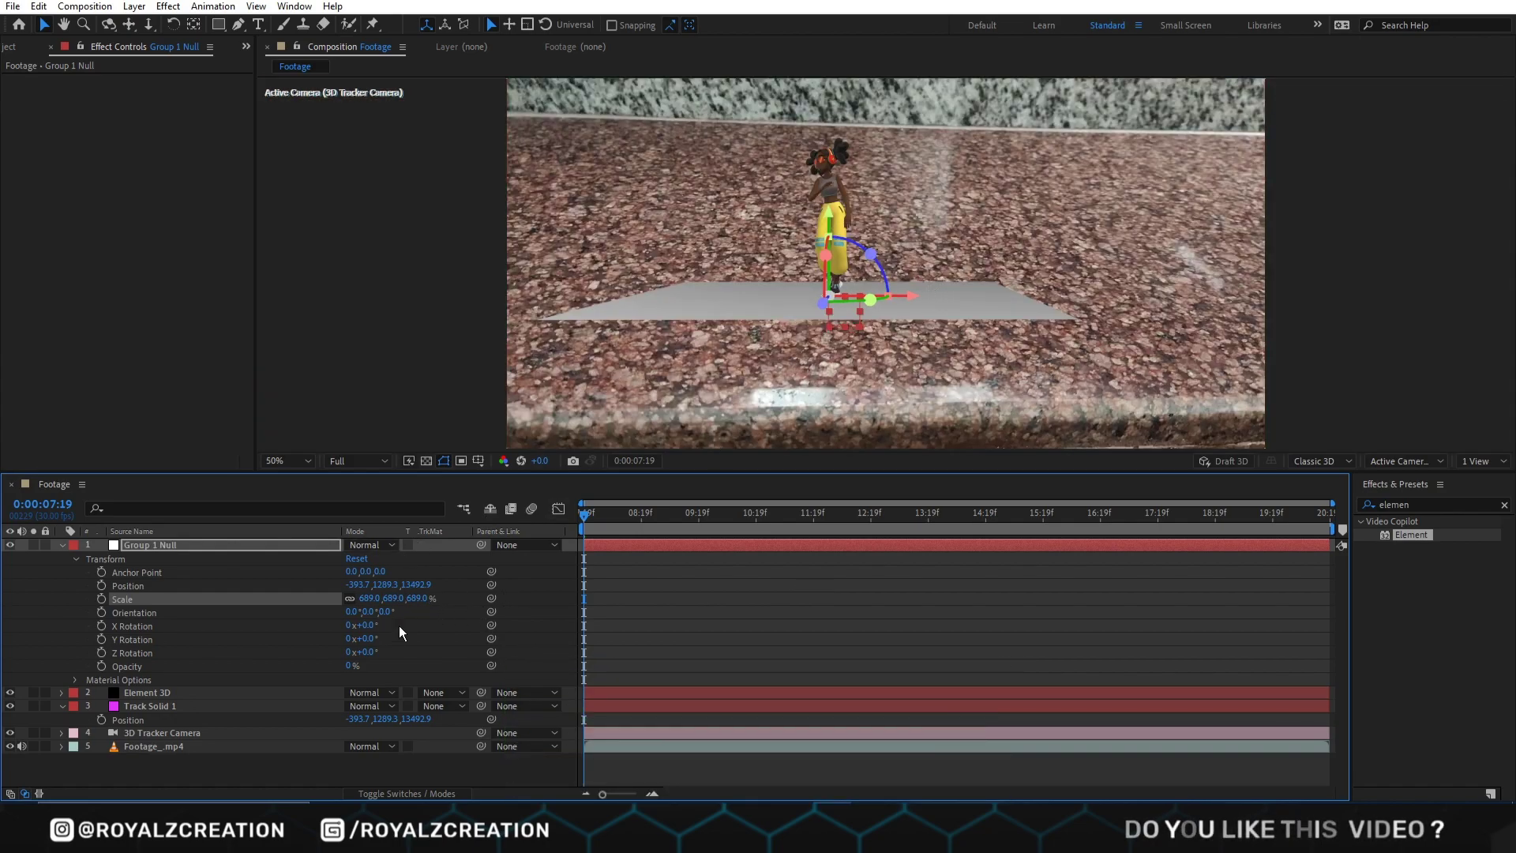
{"action": "mouse_move", "coordinate": [368, 638]}
{"action": "left_mouse_down"}
{"action": "mouse_move", "coordinate": [411, 638]}
{"action": "mouse_move", "coordinate": [375, 653]}
{"action": "mouse_move", "coordinate": [395, 626]}
{"action": "mouse_move", "coordinate": [371, 626]}
{"action": "mouse_move", "coordinate": [393, 626]}
{"action": "mouse_move", "coordinate": [374, 652]}
{"action": "mouse_move", "coordinate": [366, 638]}
{"action": "left_mouse_up"}
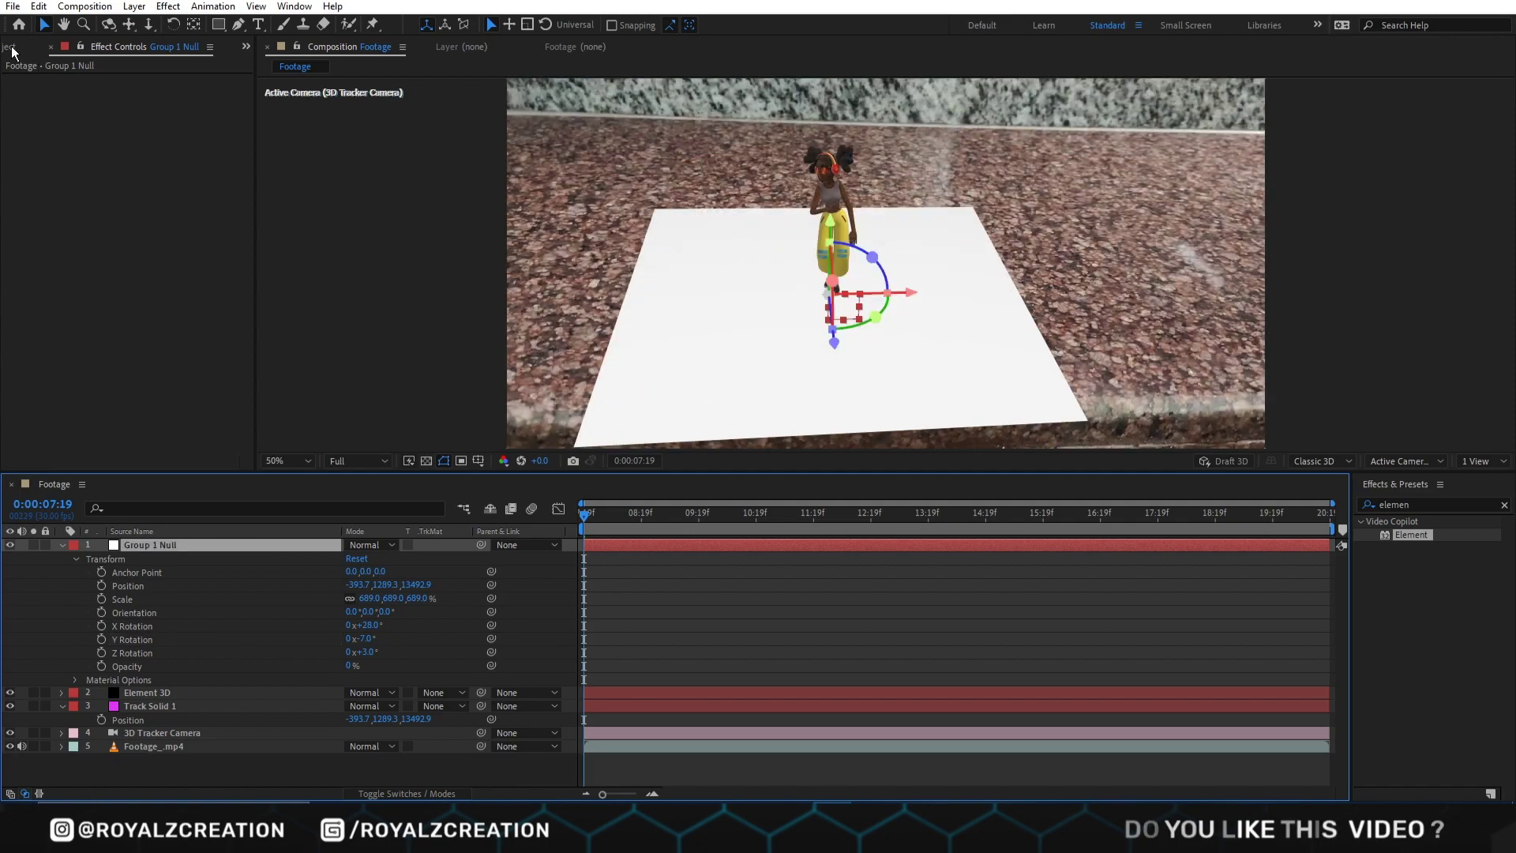
Step: Reopen the Element 3D layer's scene setup and enable Matte Shadow on the plane model's Default material
{"action": "left_click", "coordinate": [11, 49]}
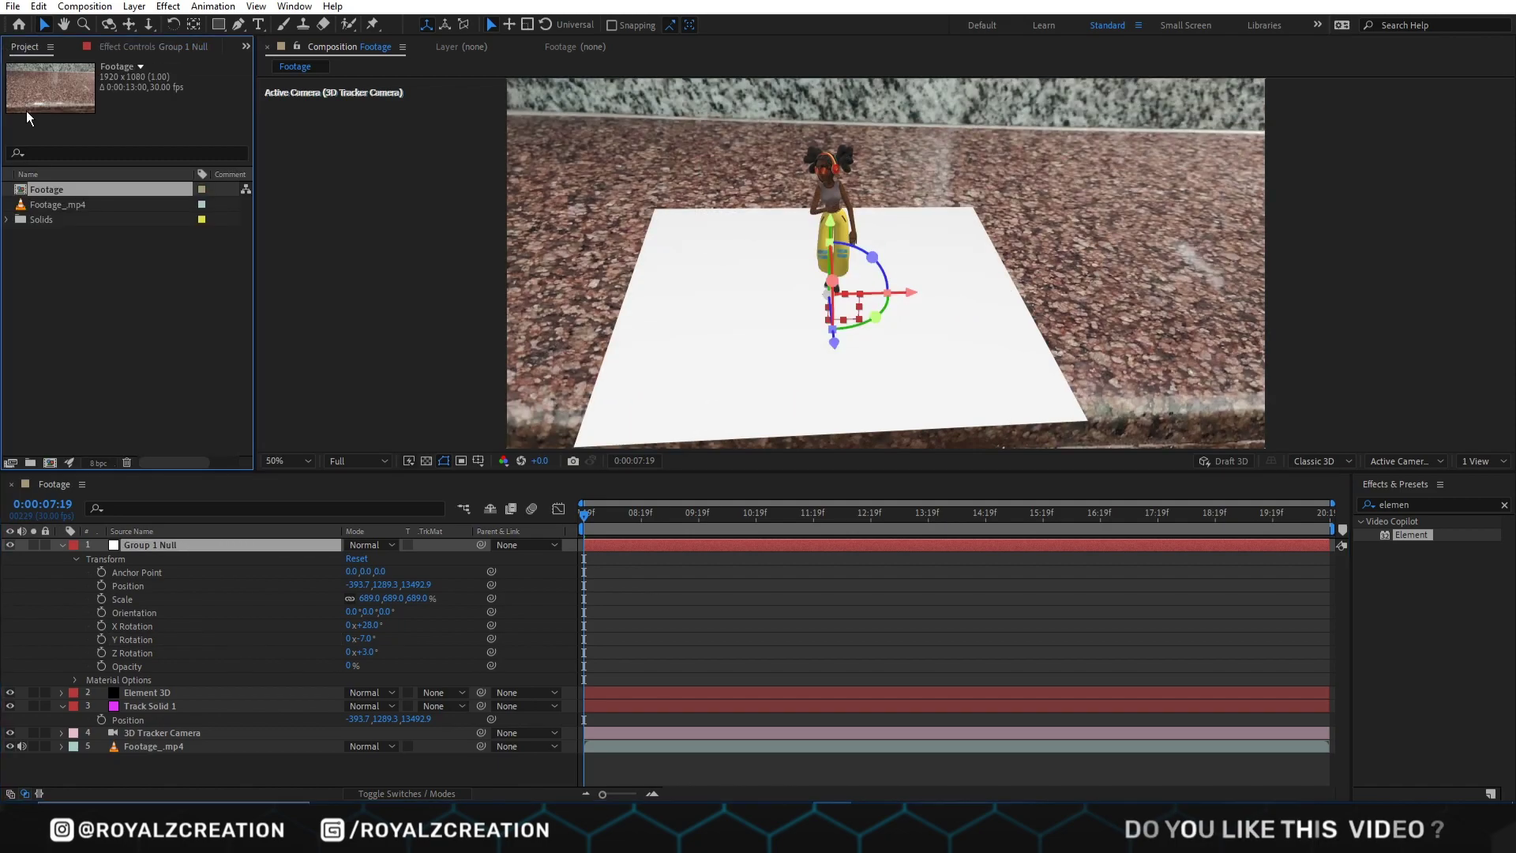
{"action": "left_click", "coordinate": [183, 690]}
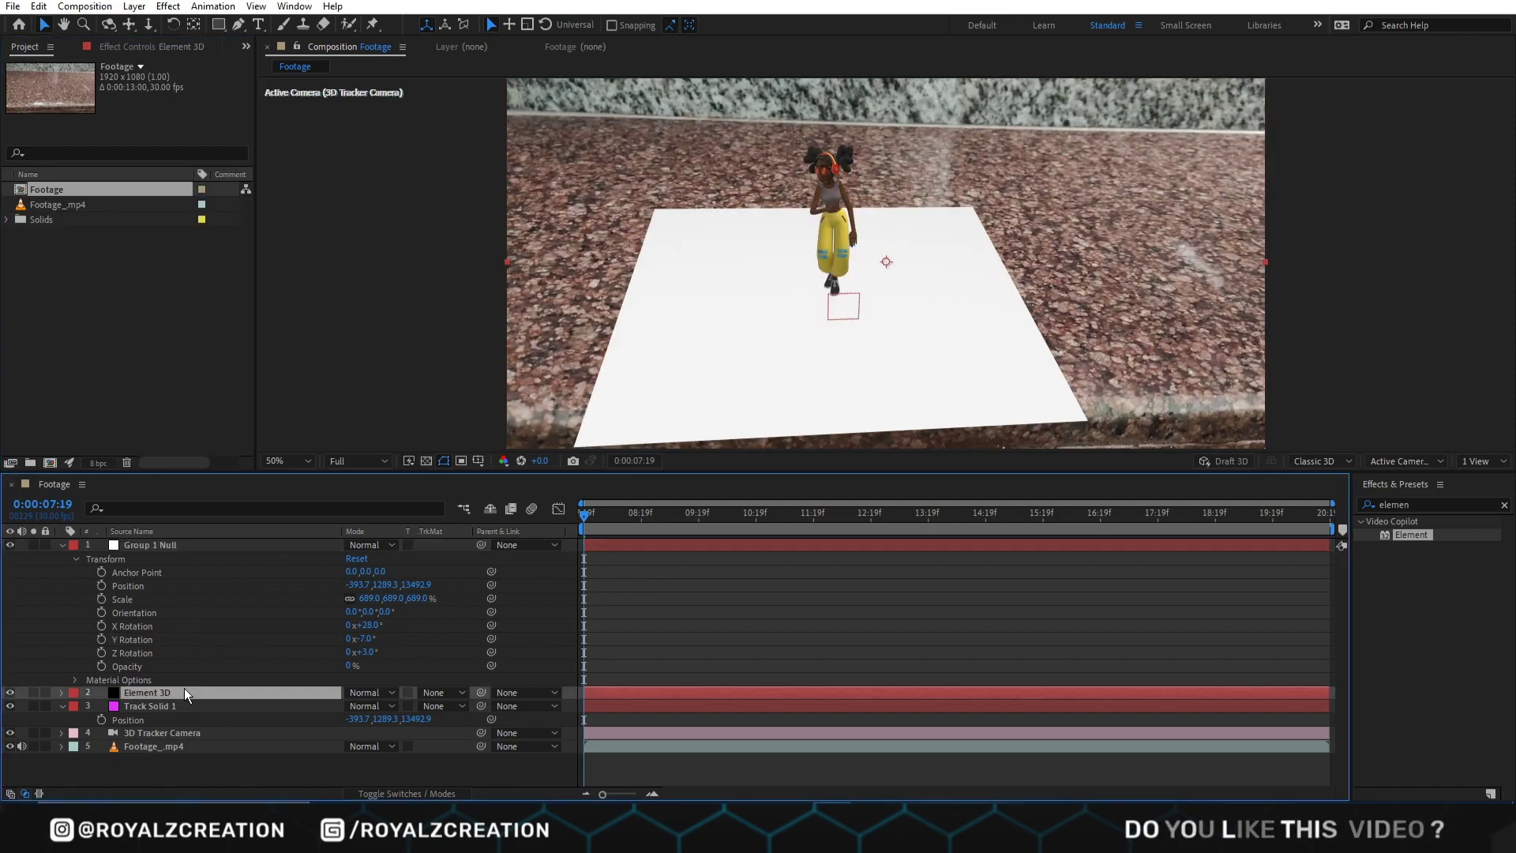
{"action": "left_click", "coordinate": [150, 46]}
{"action": "left_click", "coordinate": [99, 115]}
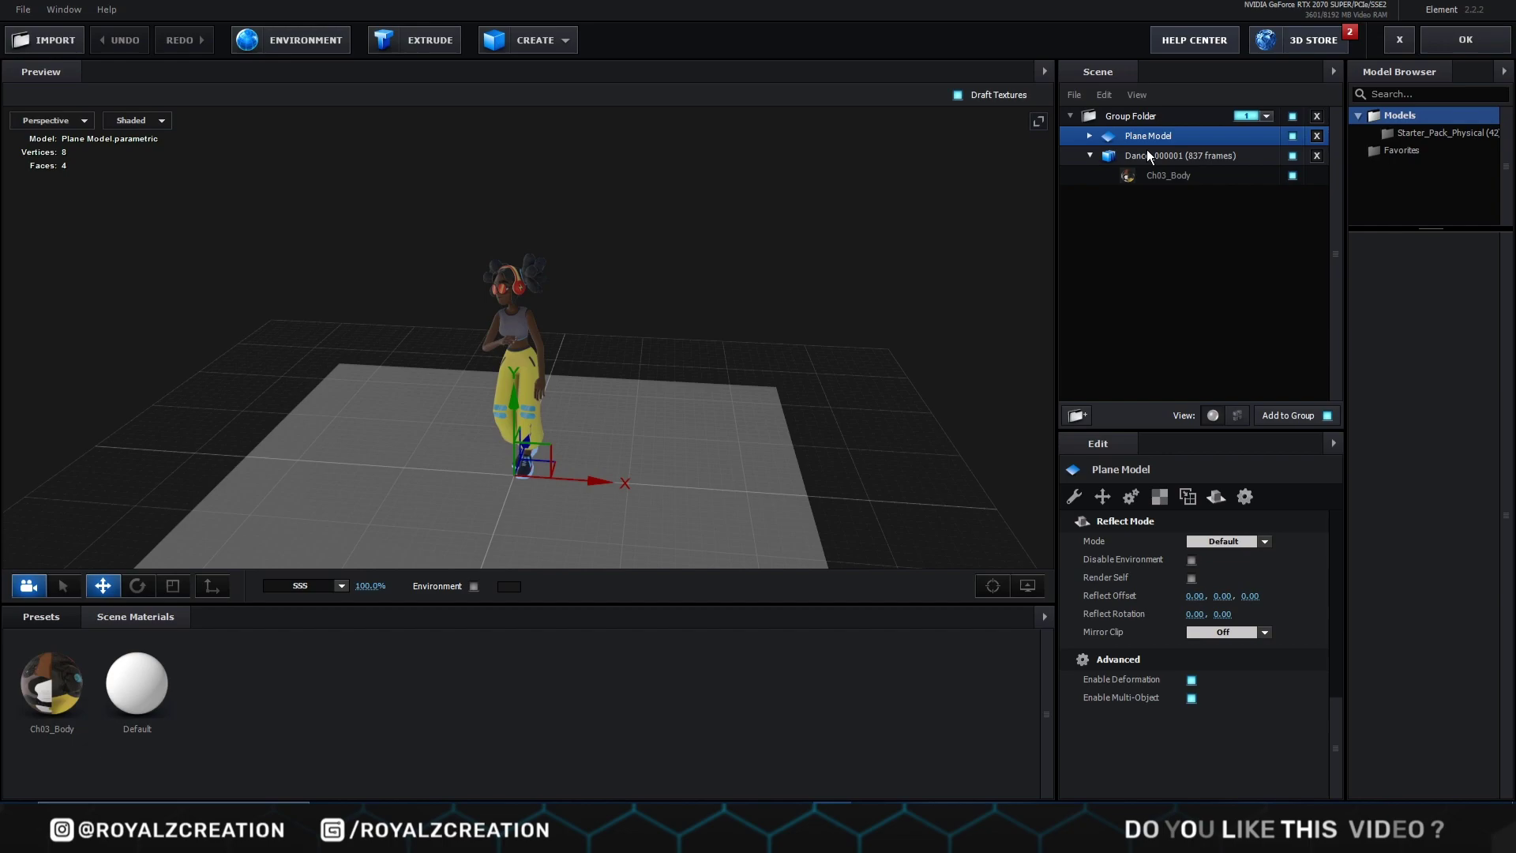
{"action": "left_click", "coordinate": [1090, 136]}
{"action": "left_click", "coordinate": [1148, 136]}
{"action": "left_click", "coordinate": [1158, 156]}
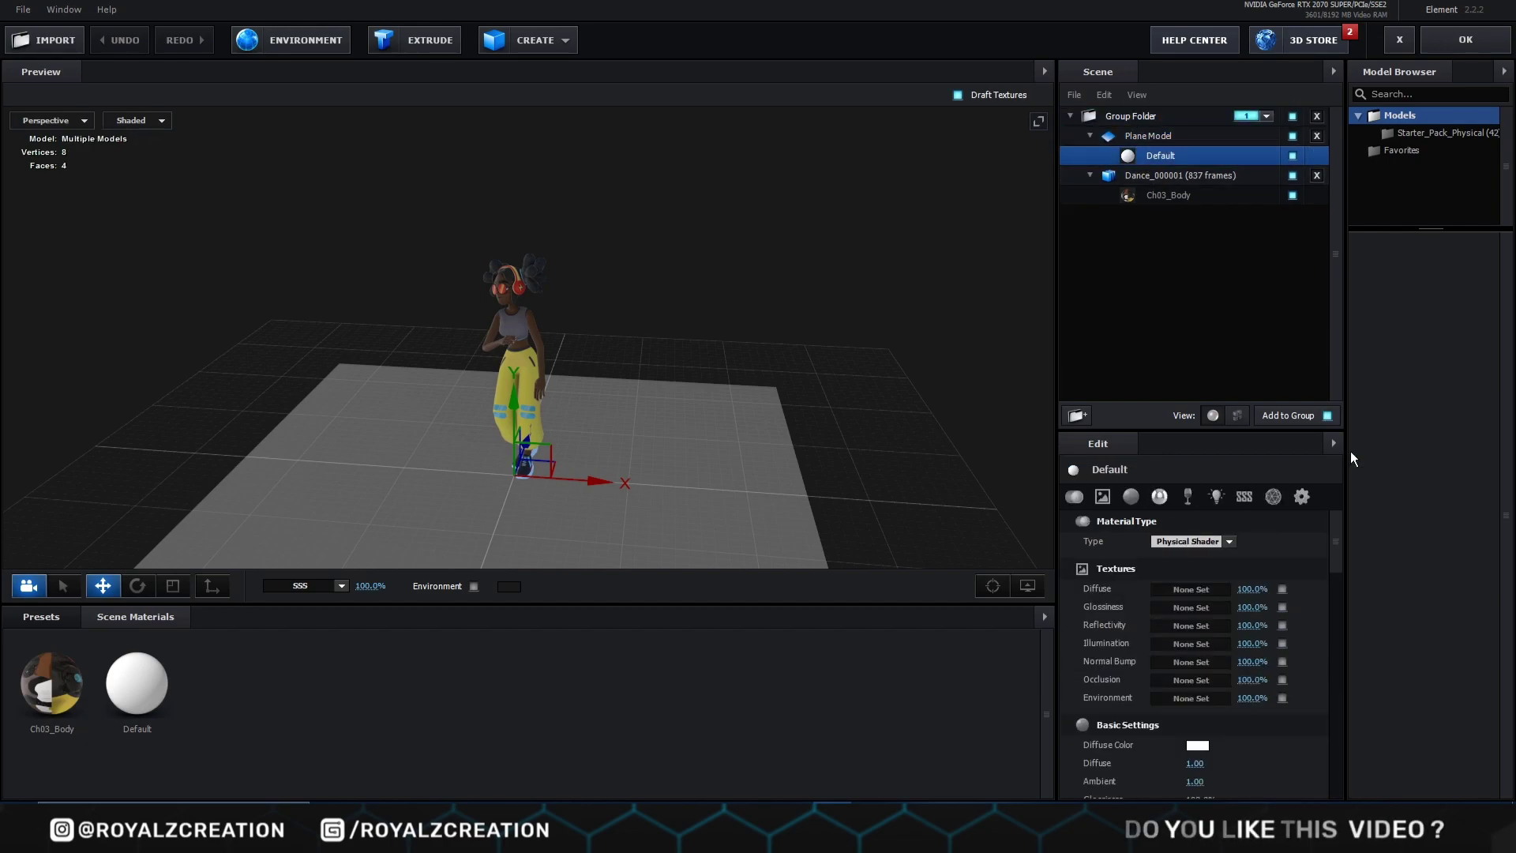
{"action": "left_click_drag", "start_coordinate": [1338, 545], "coordinate": [1335, 770]}
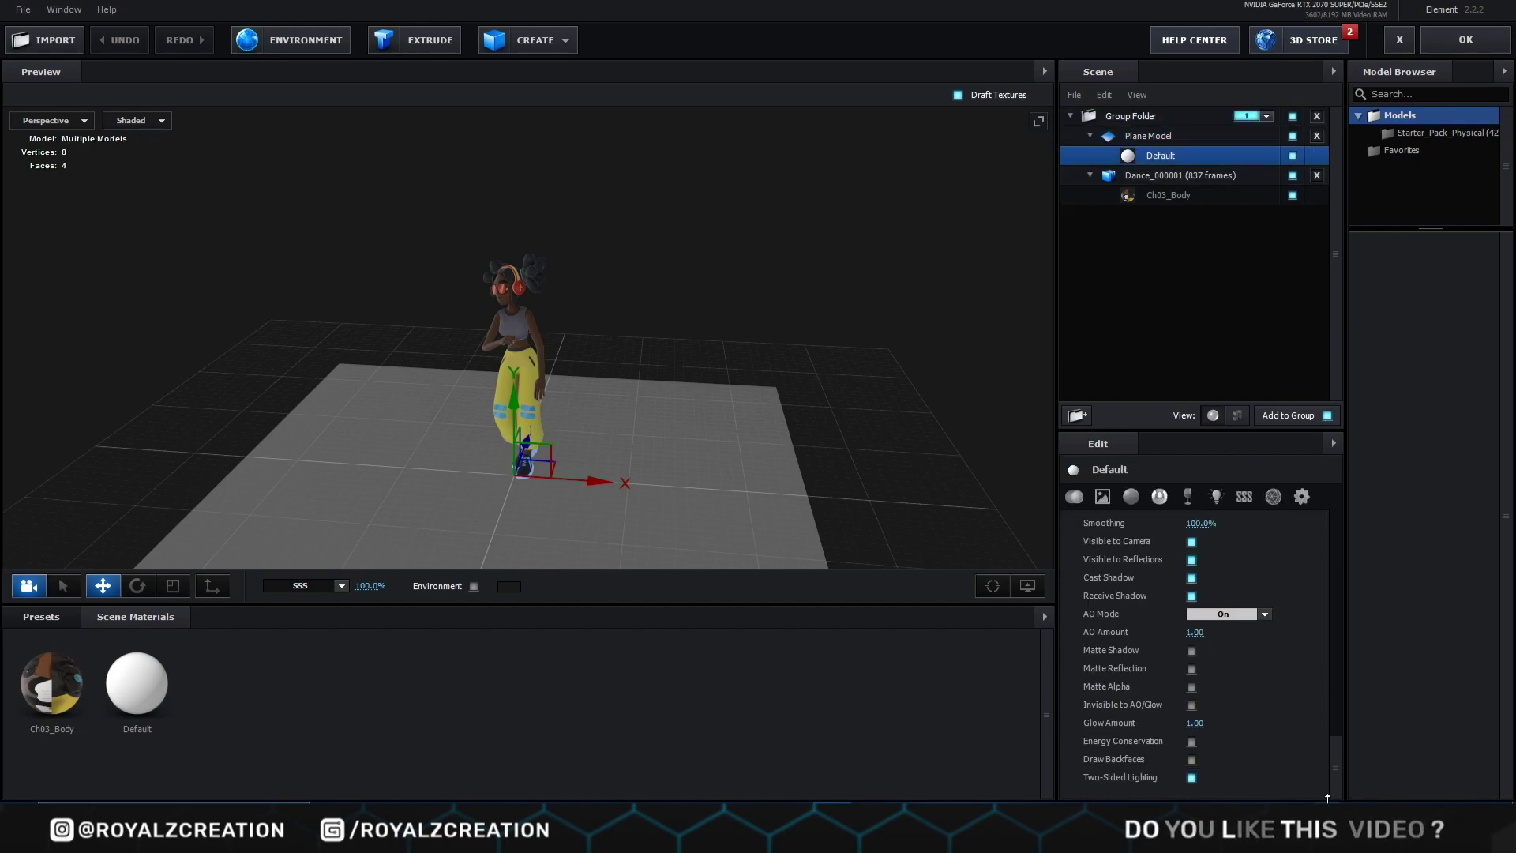
{"action": "left_click", "coordinate": [1191, 651]}
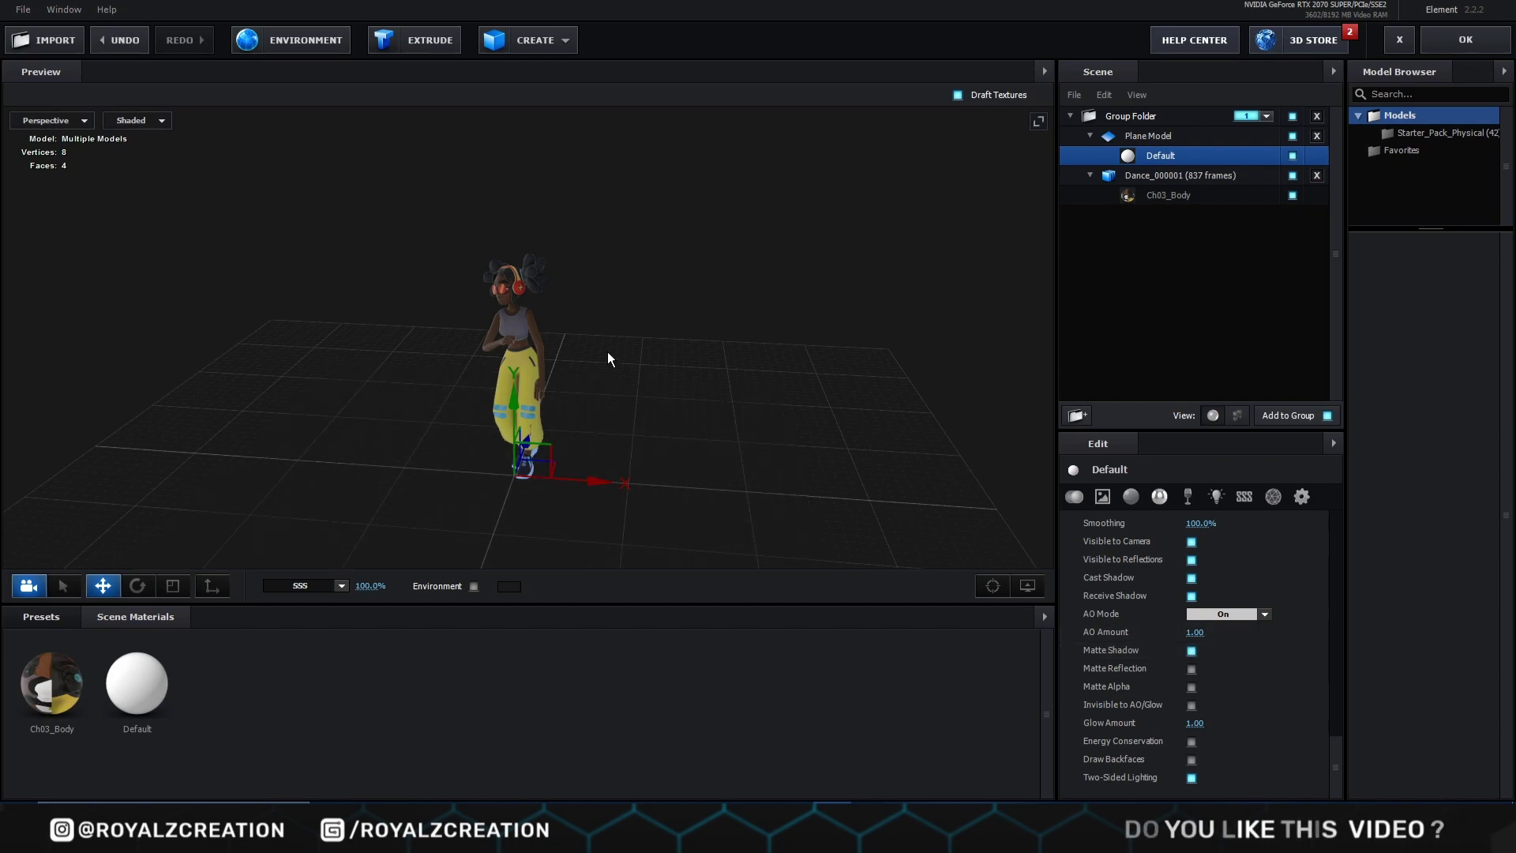
{"action": "left_click_drag", "start_coordinate": [637, 377], "coordinate": [699, 400]}
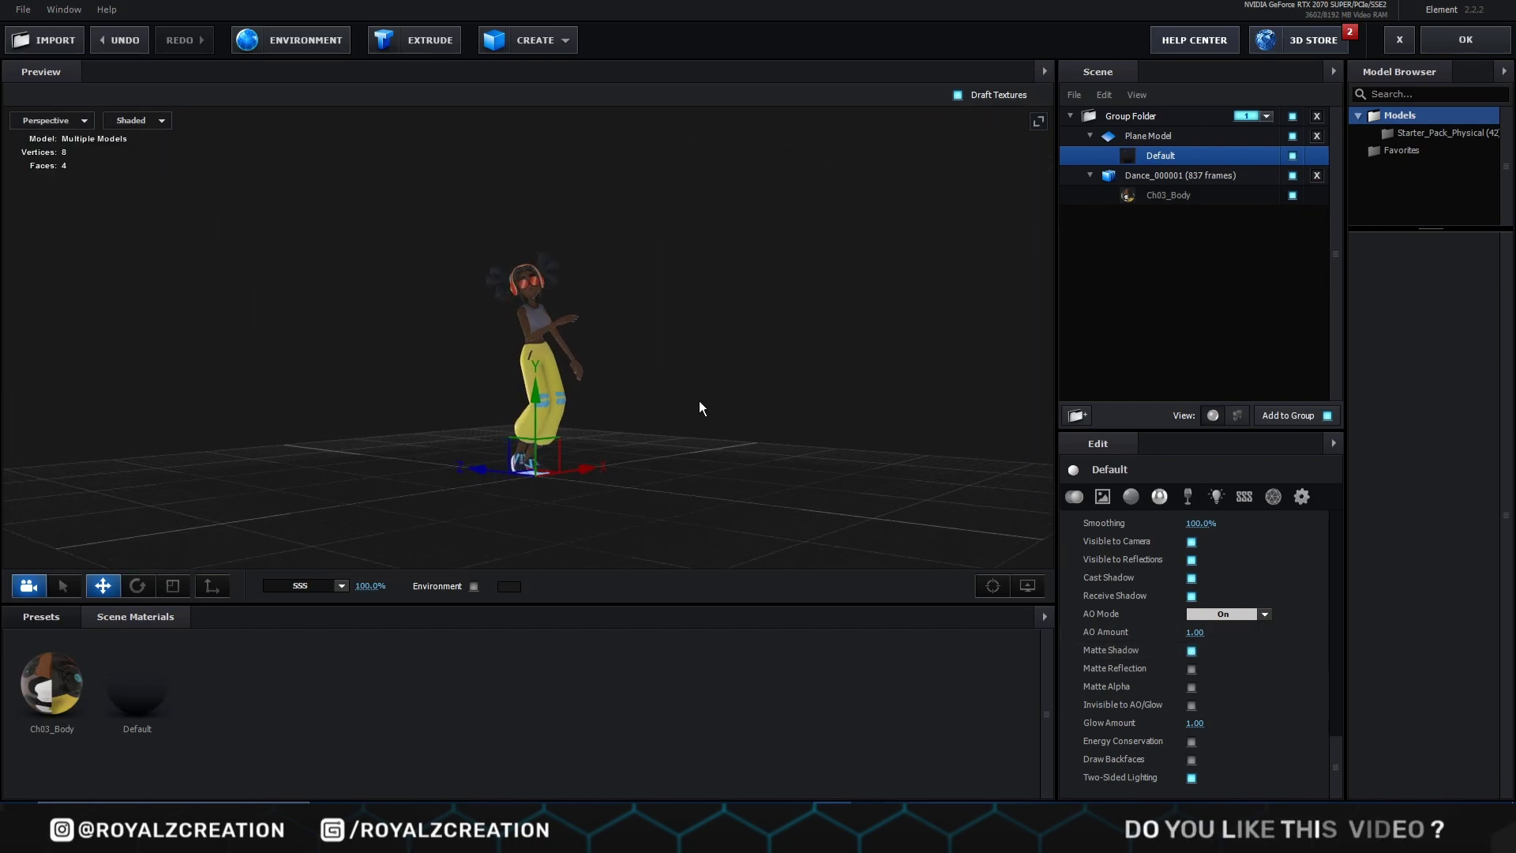
Step: Accept the scene setup and enable ambient occlusion (AO) in the Element effect's render settings on the Element 3D layer
{"action": "left_click", "coordinate": [1465, 41]}
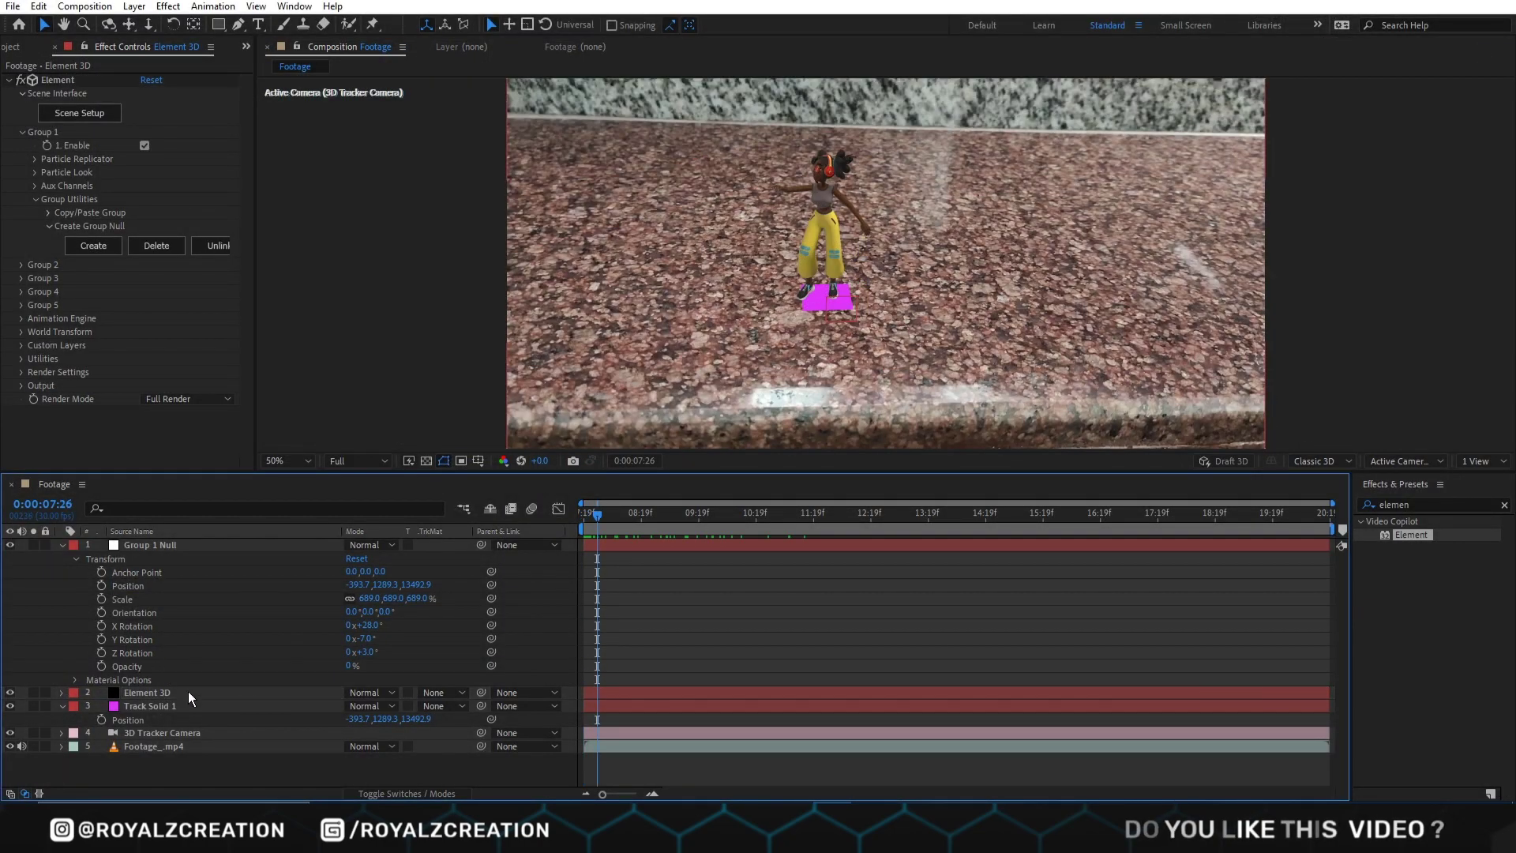
{"action": "left_click", "coordinate": [188, 692]}
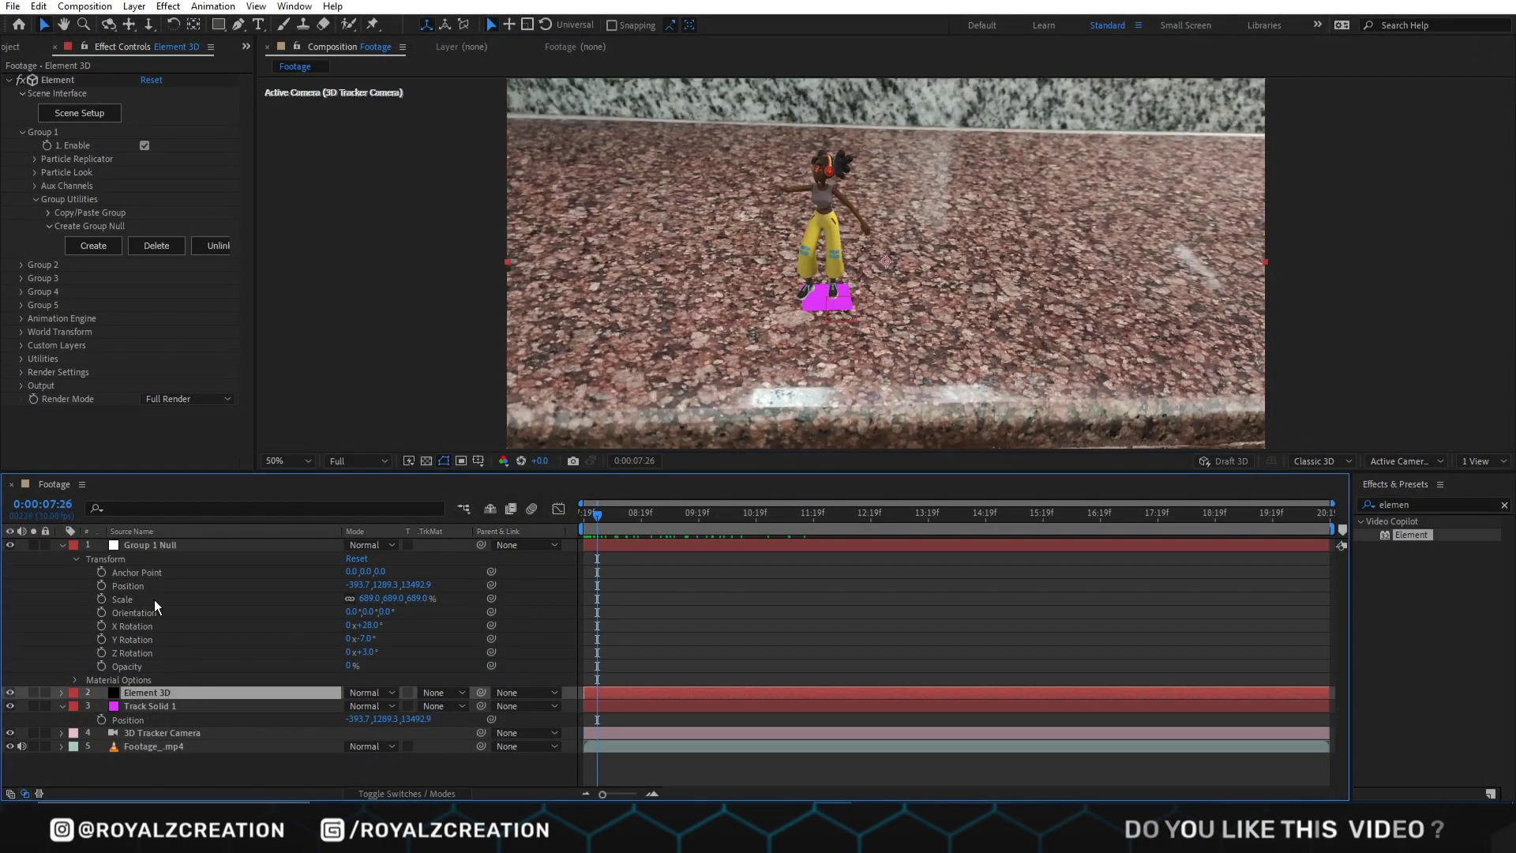
{"action": "left_click", "coordinate": [22, 371]}
{"action": "left_click", "coordinate": [23, 371]}
{"action": "scroll", "coordinate": [43, 364], "scroll_direction": "down", "scroll_amount": 3}
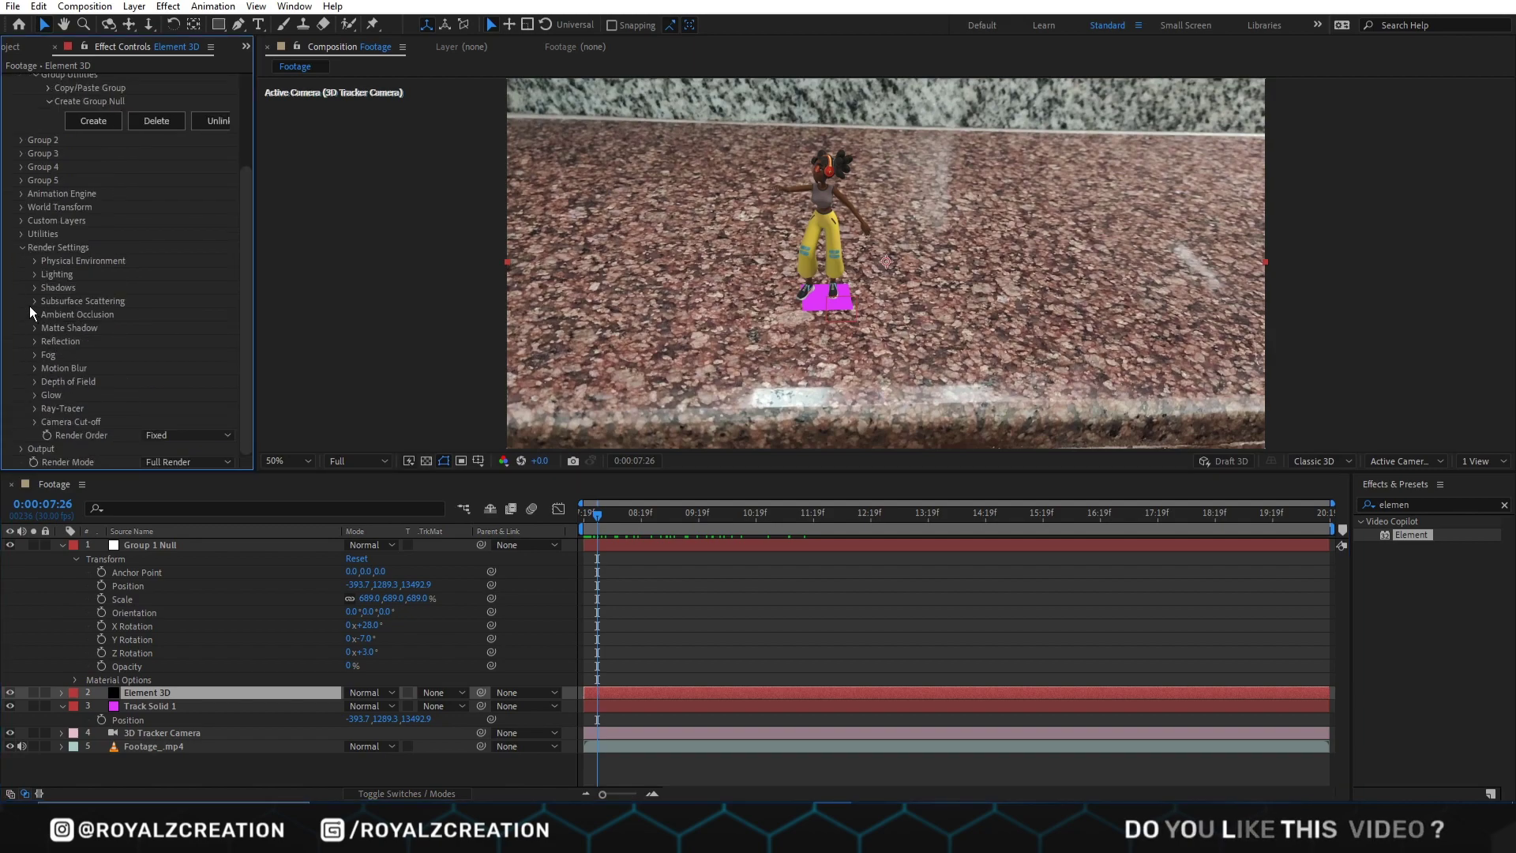
{"action": "left_click", "coordinate": [34, 315]}
{"action": "scroll", "coordinate": [33, 316], "scroll_direction": "down", "scroll_amount": 1}
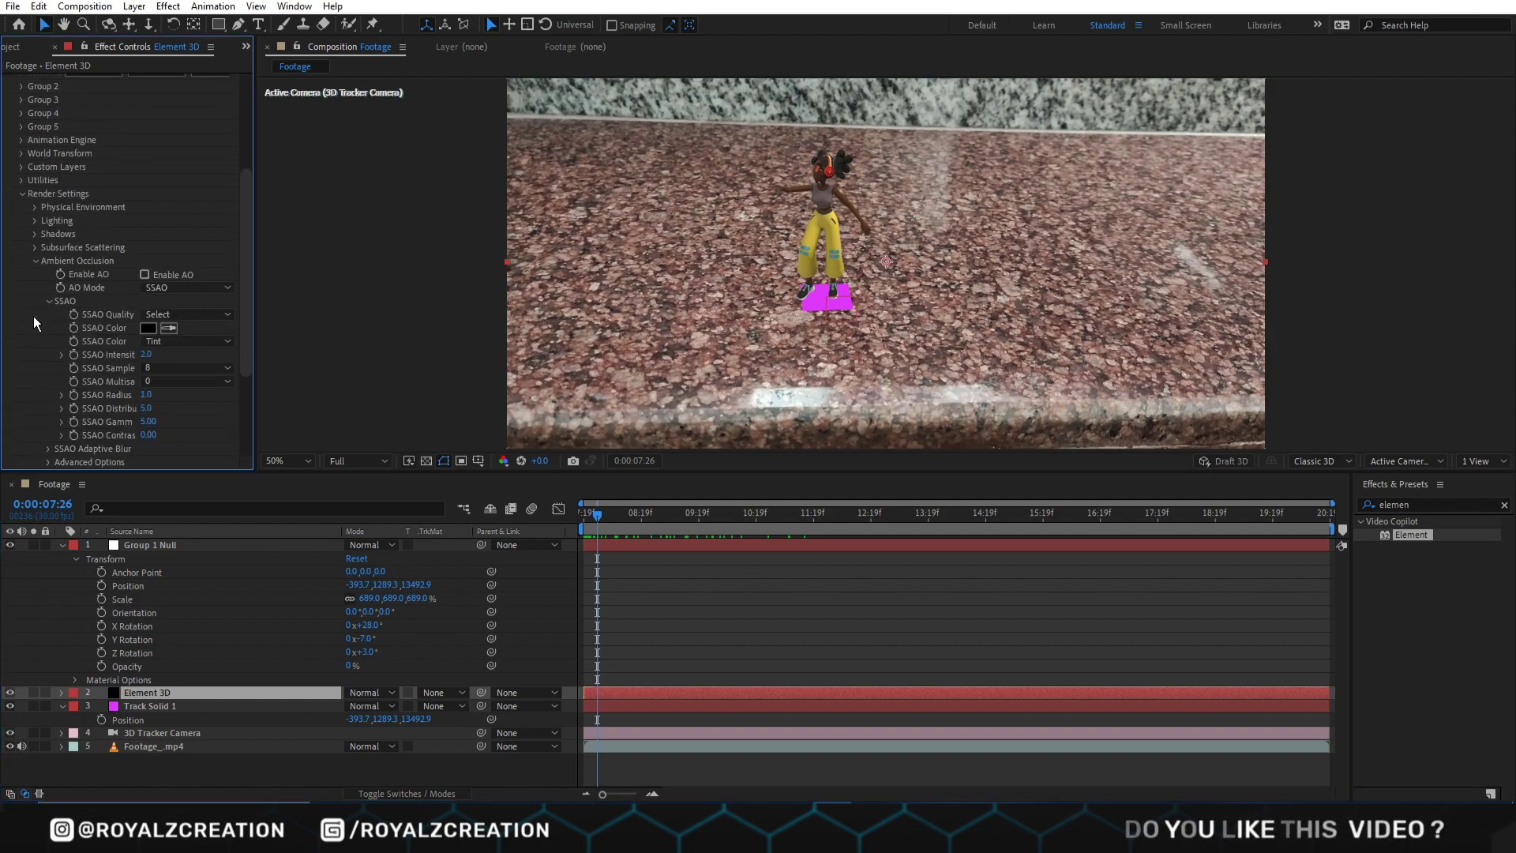
{"action": "left_click", "coordinate": [145, 275]}
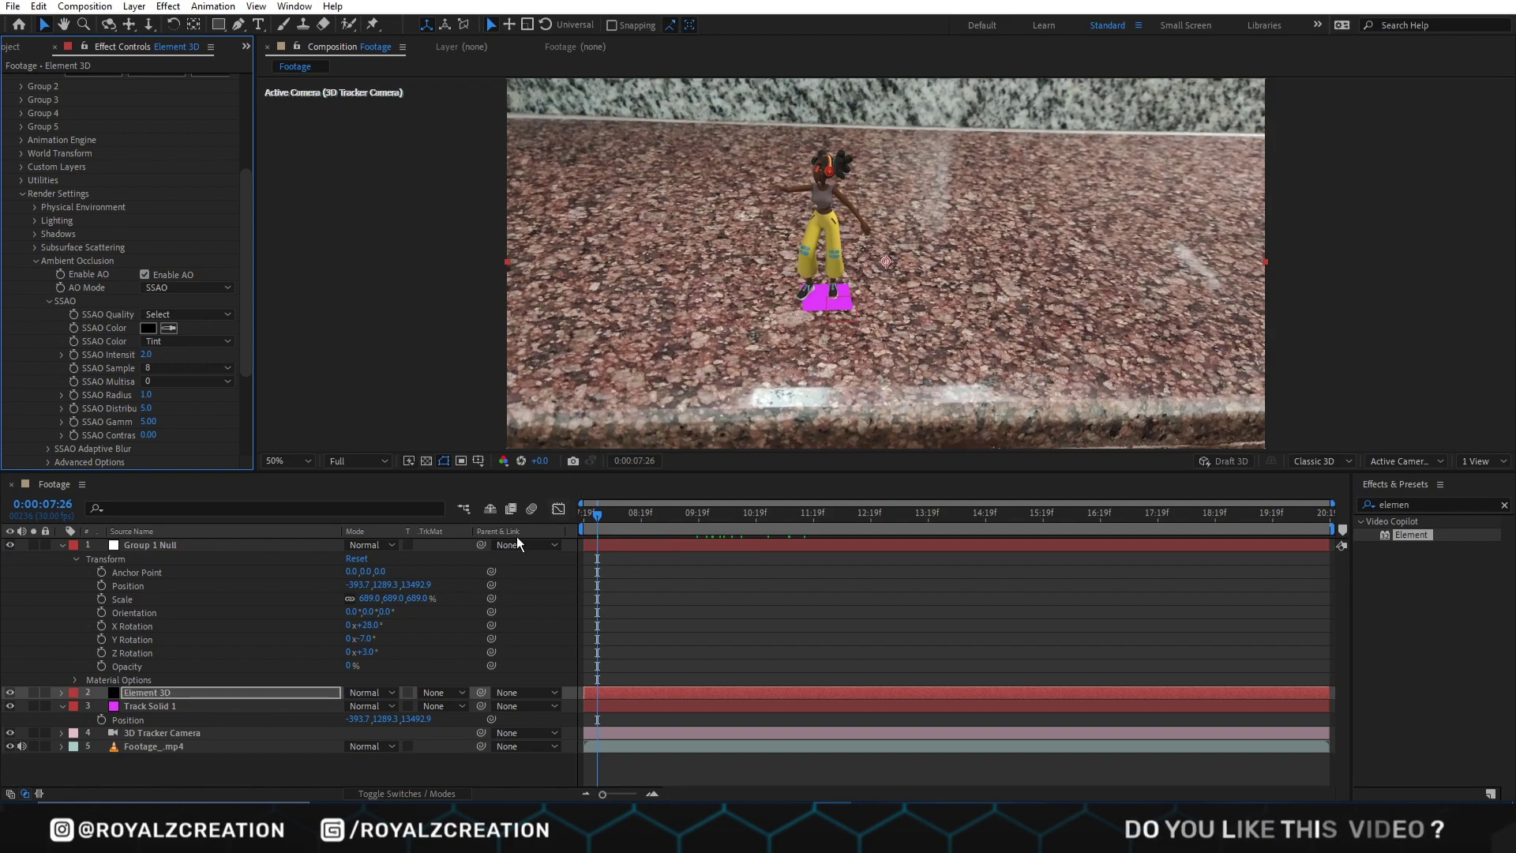
Step: Hide the Track Solid 1 layer
{"action": "left_click", "coordinate": [9, 706]}
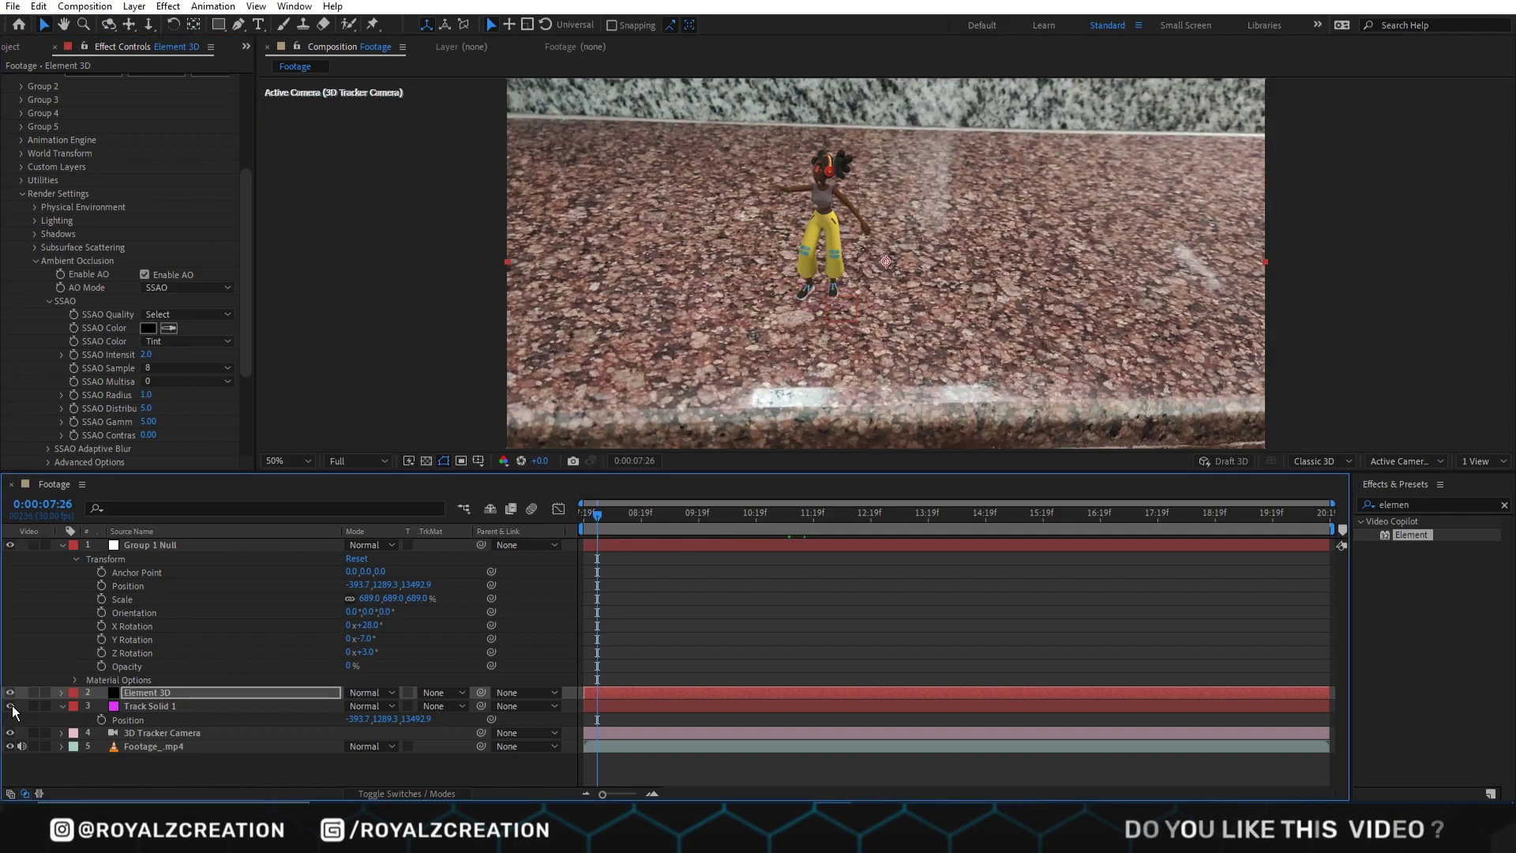
{"action": "left_click", "coordinate": [12, 707]}
{"action": "left_click", "coordinate": [12, 707]}
Step: Set the SSAO intensity to 12, distribution to 10.1, gamma to 7.11 and contrast to -0.45
{"action": "scroll", "coordinate": [823, 351], "scroll_direction": "up", "scroll_amount": 1}
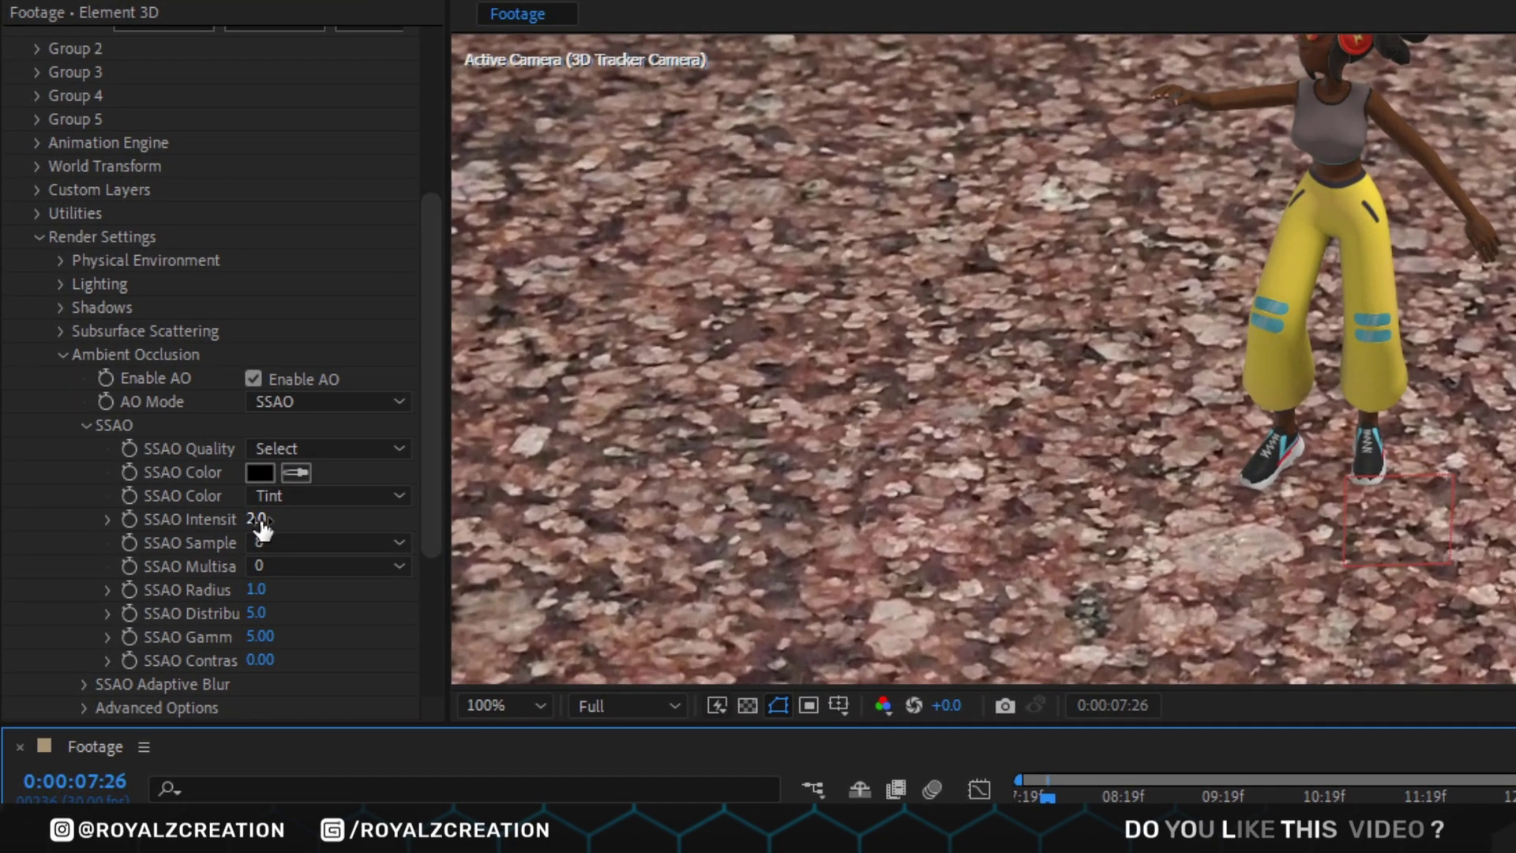
{"action": "left_click", "coordinate": [155, 356]}
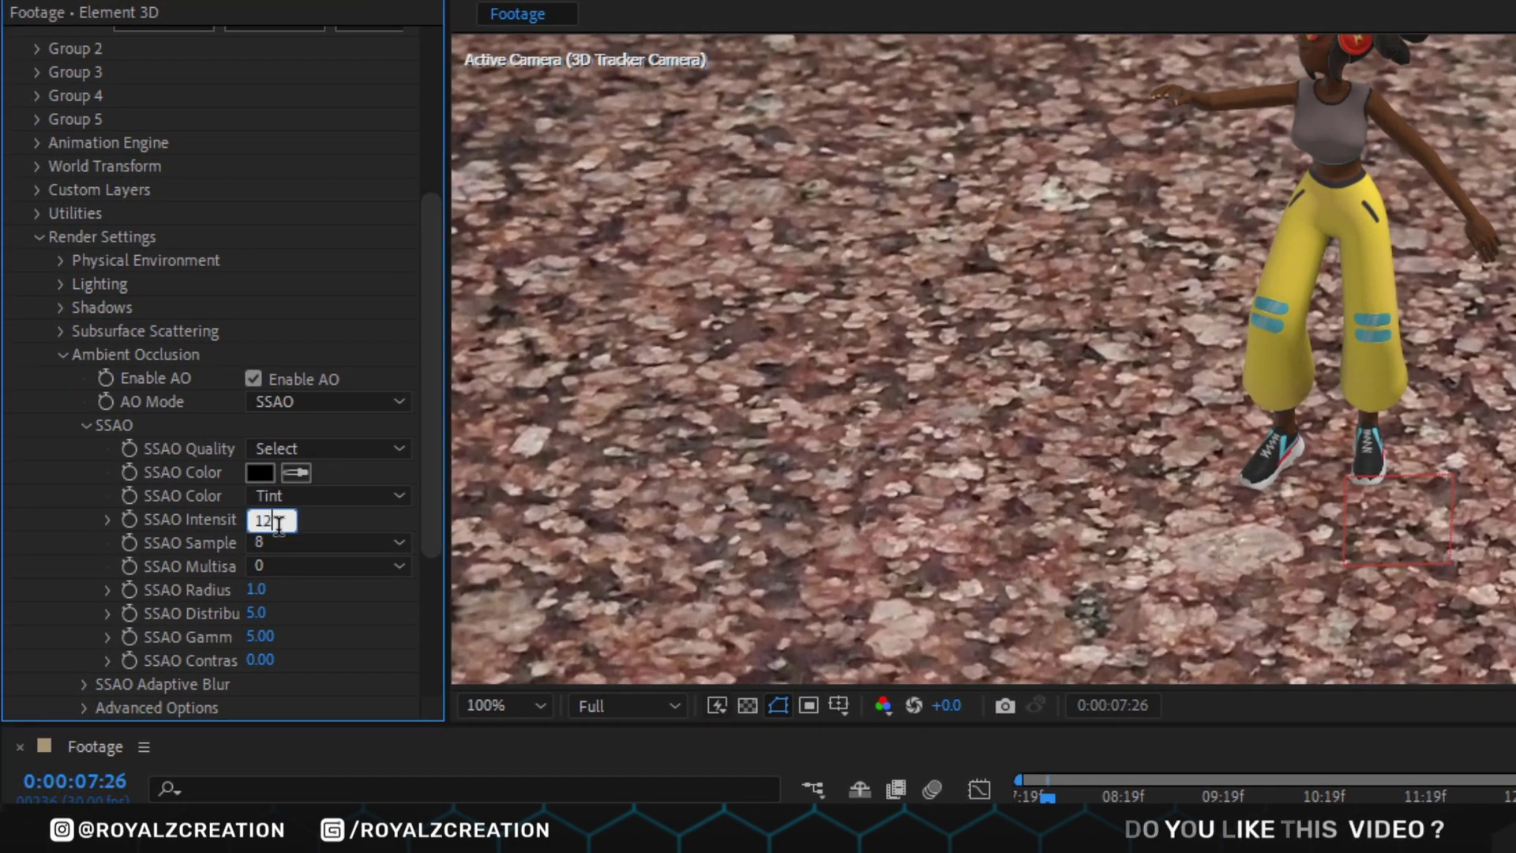
{"action": "key", "text": "Return"}
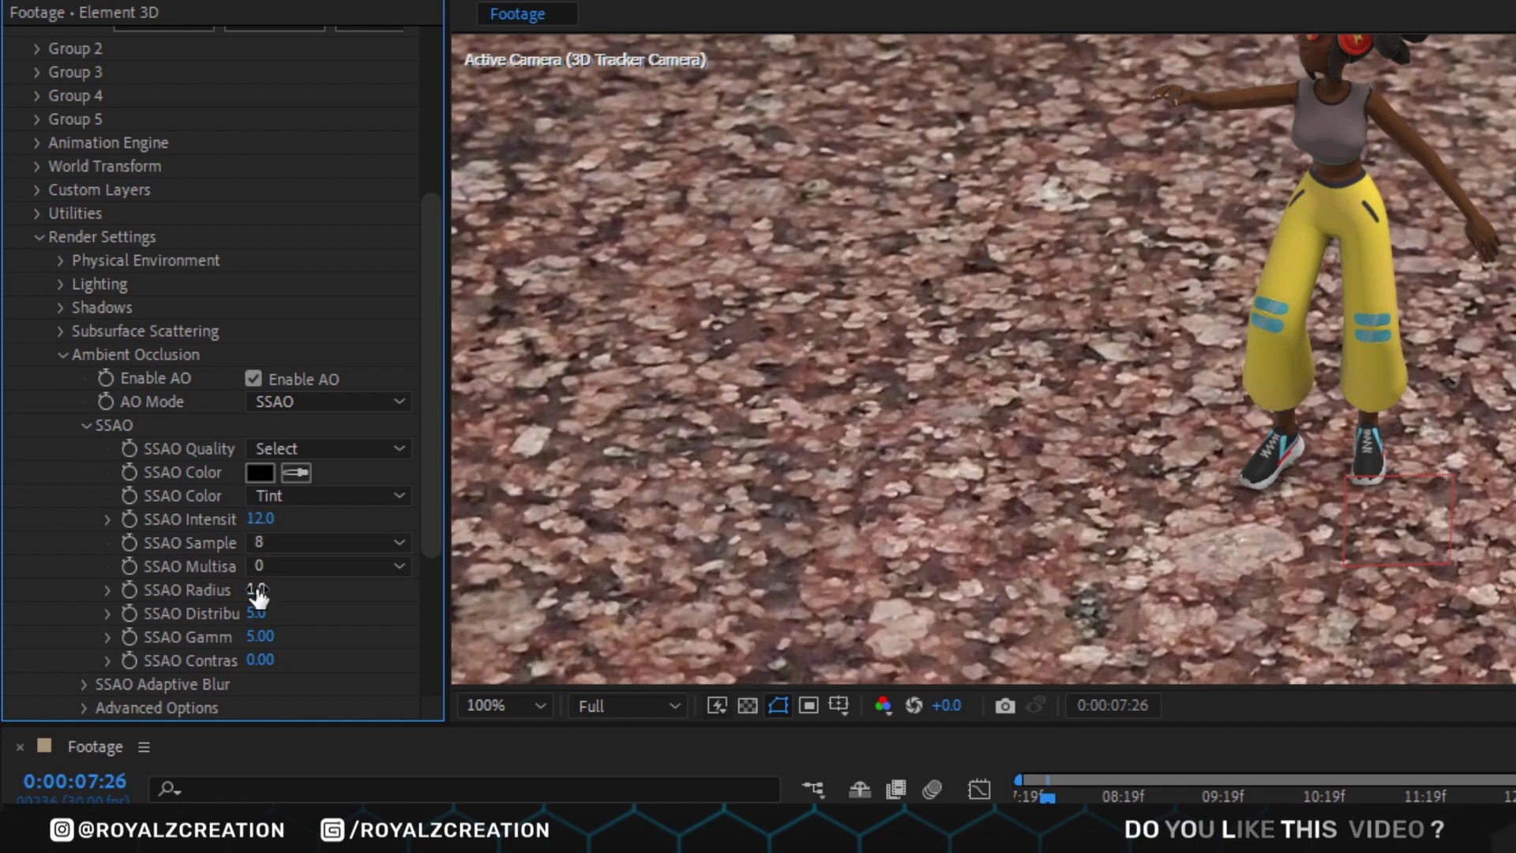
{"action": "left_click_drag", "start_coordinate": [256, 613], "coordinate": [284, 614]}
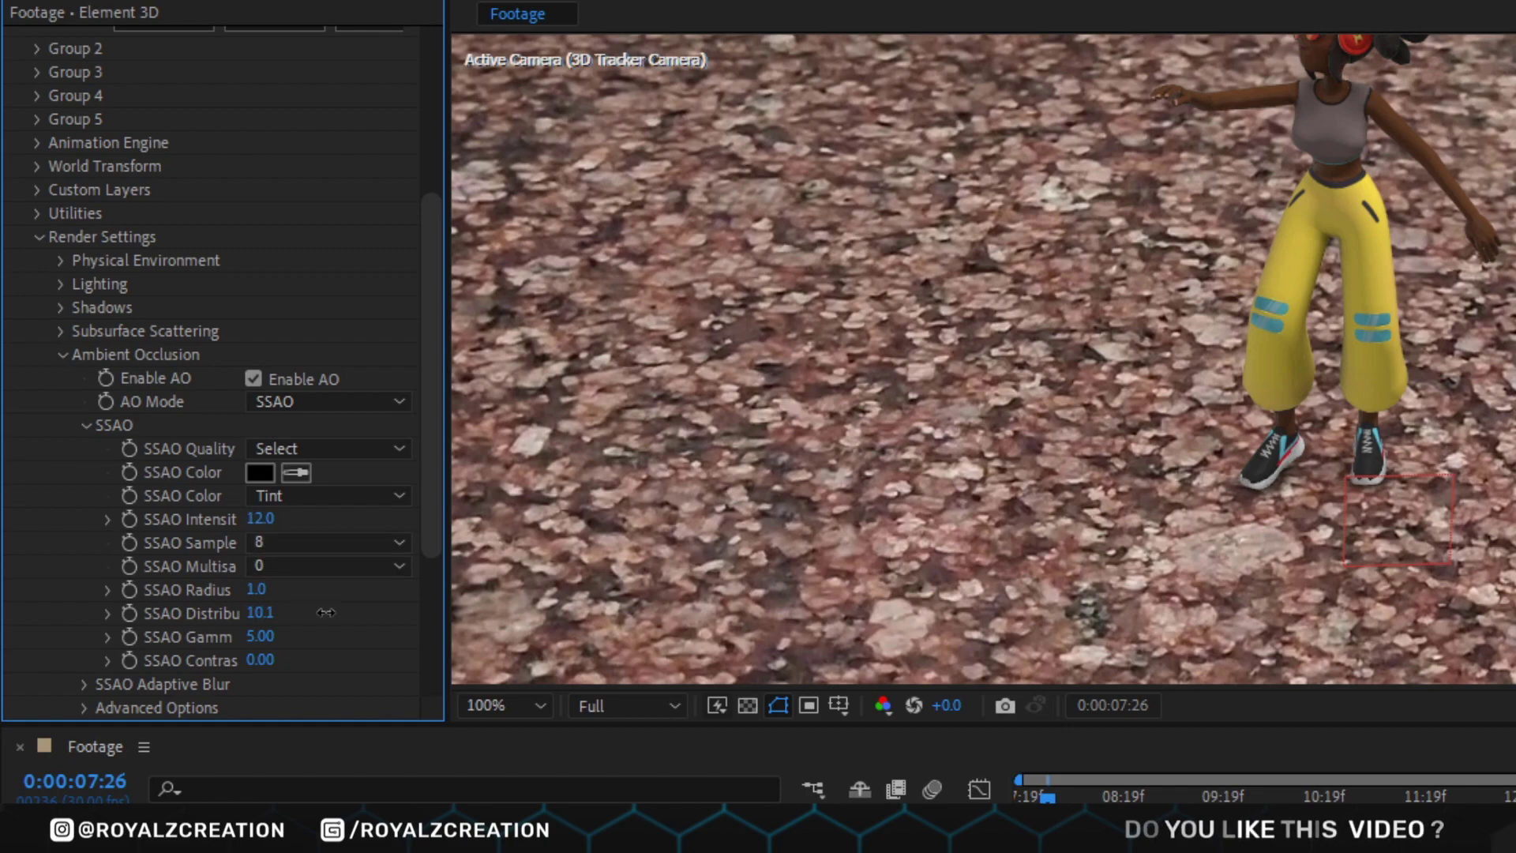
{"action": "left_click_drag", "start_coordinate": [260, 637], "coordinate": [290, 635]}
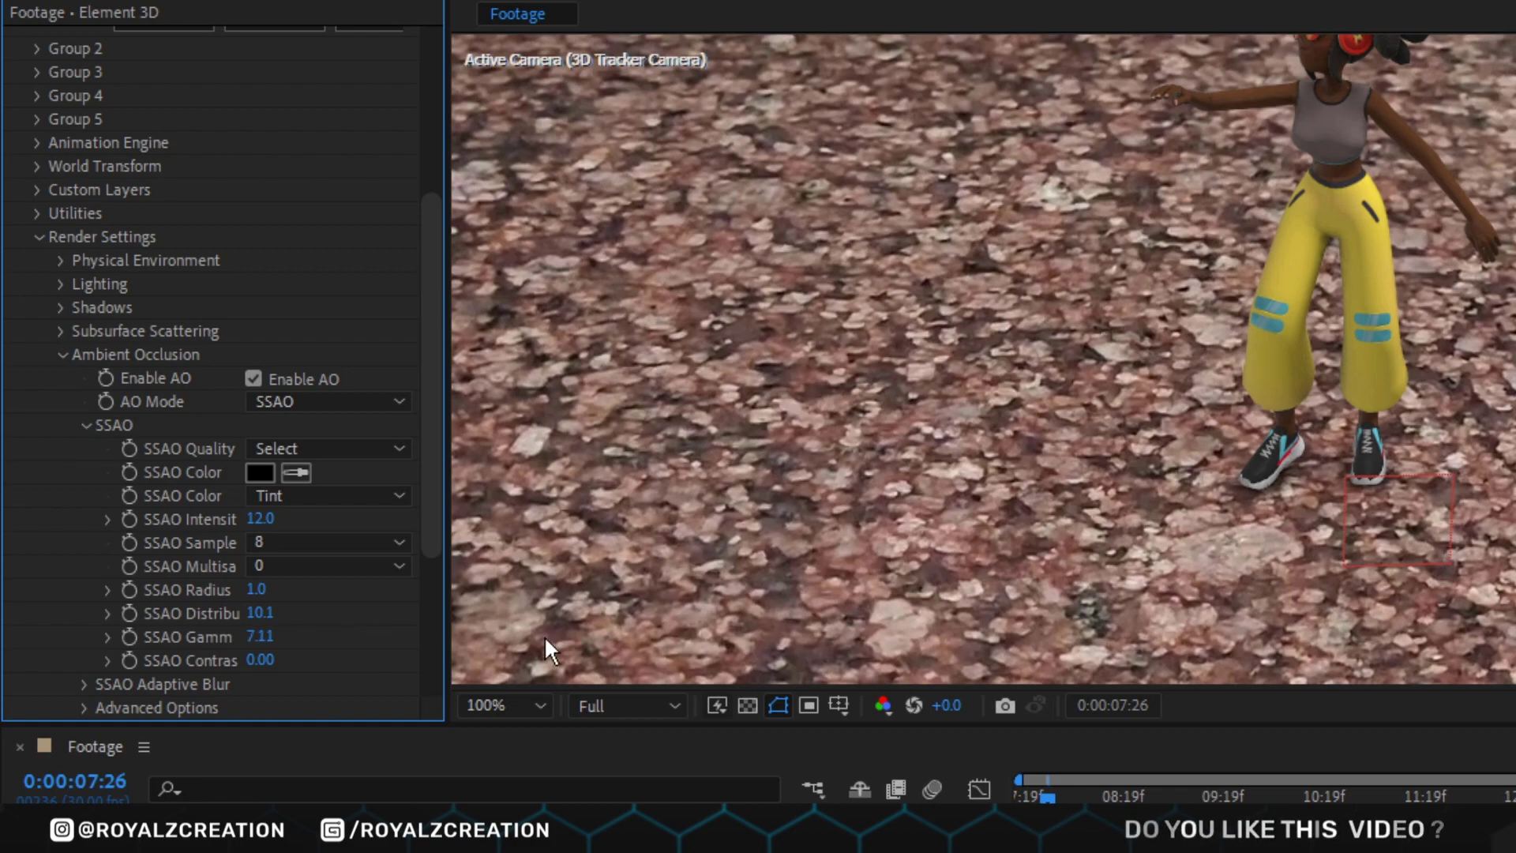
{"action": "left_click_drag", "start_coordinate": [260, 660], "coordinate": [227, 672]}
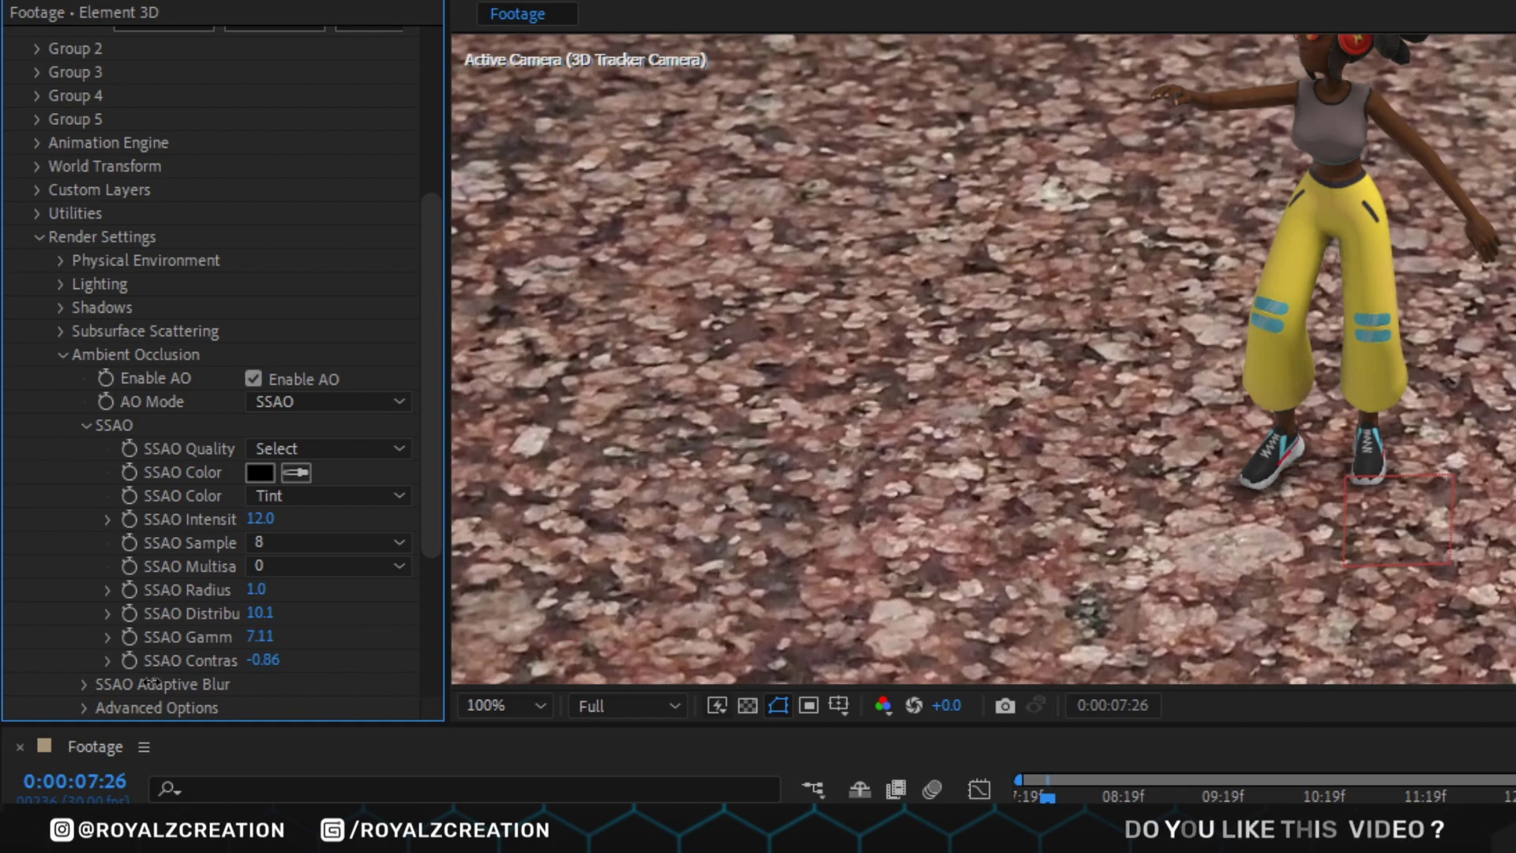
{"action": "left_click_drag", "start_coordinate": [189, 681], "coordinate": [204, 680]}
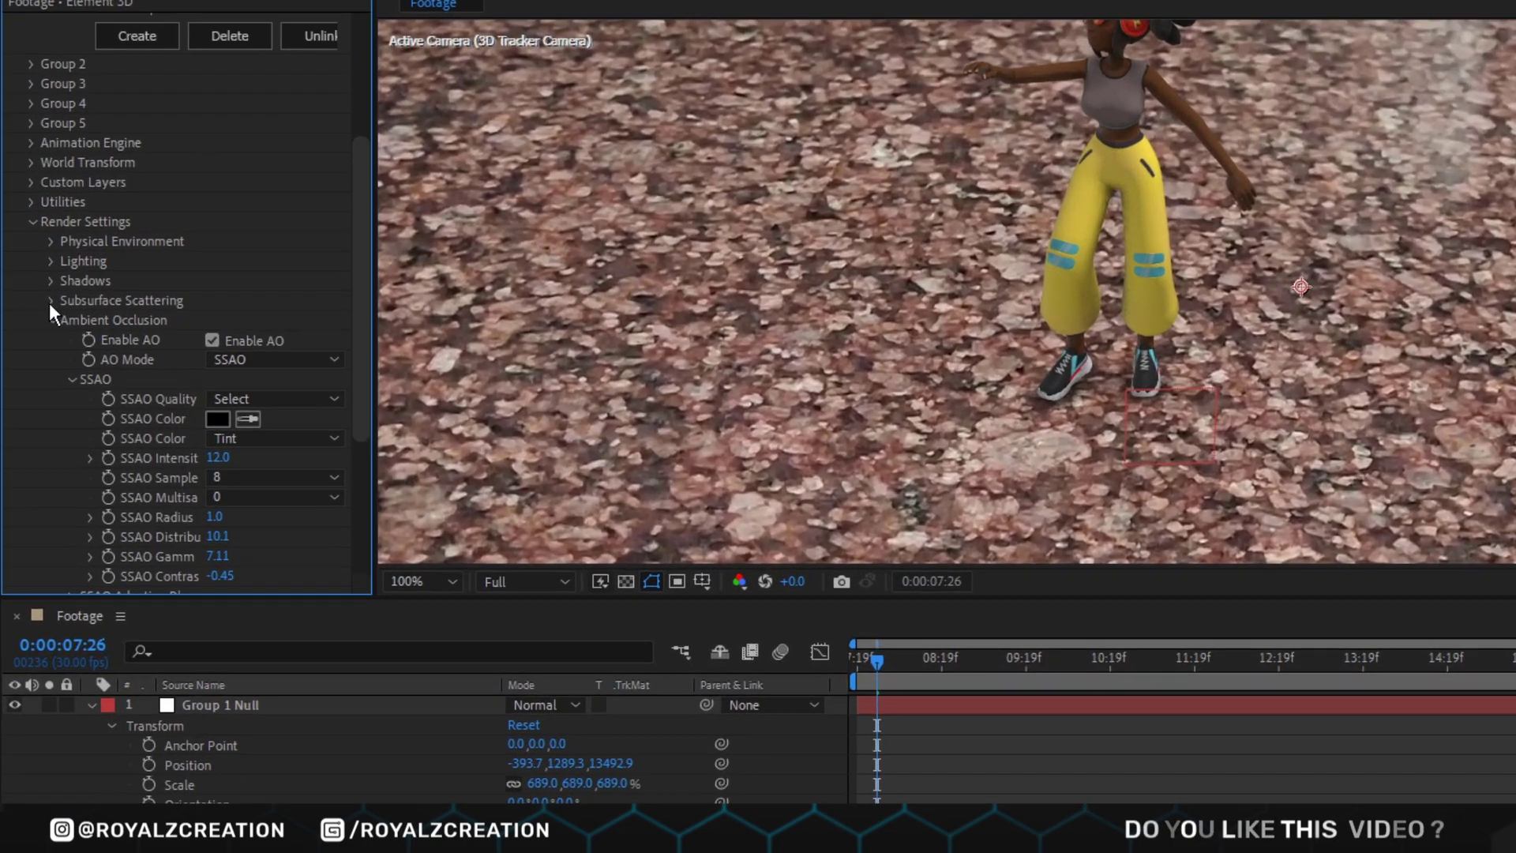
Step: Change the Element effect's shadow mode to Ray-Traced in its render settings
{"action": "left_click", "coordinate": [50, 301]}
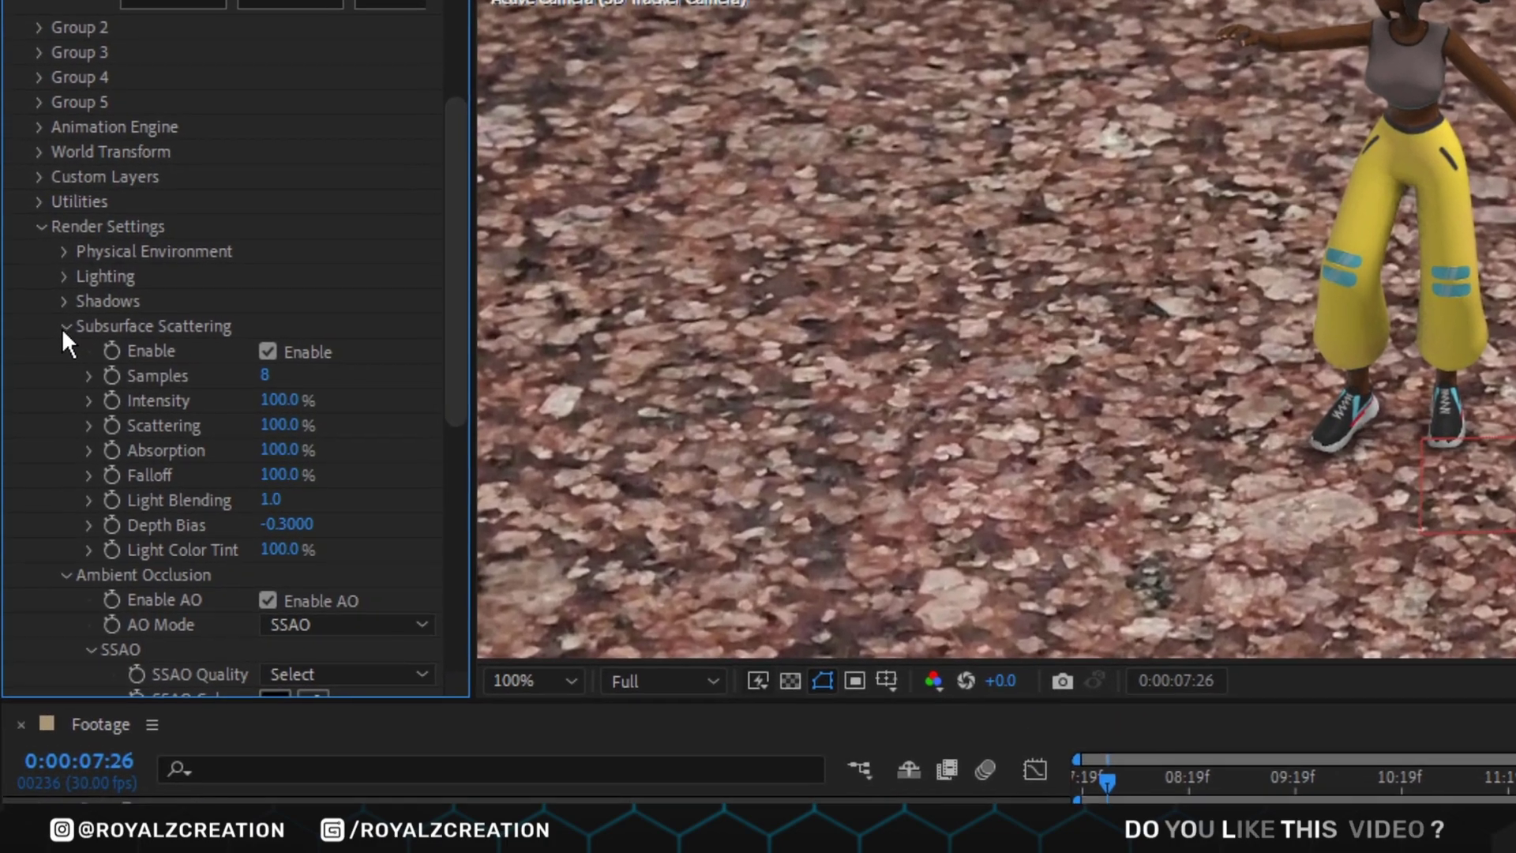
{"action": "left_click", "coordinate": [50, 301]}
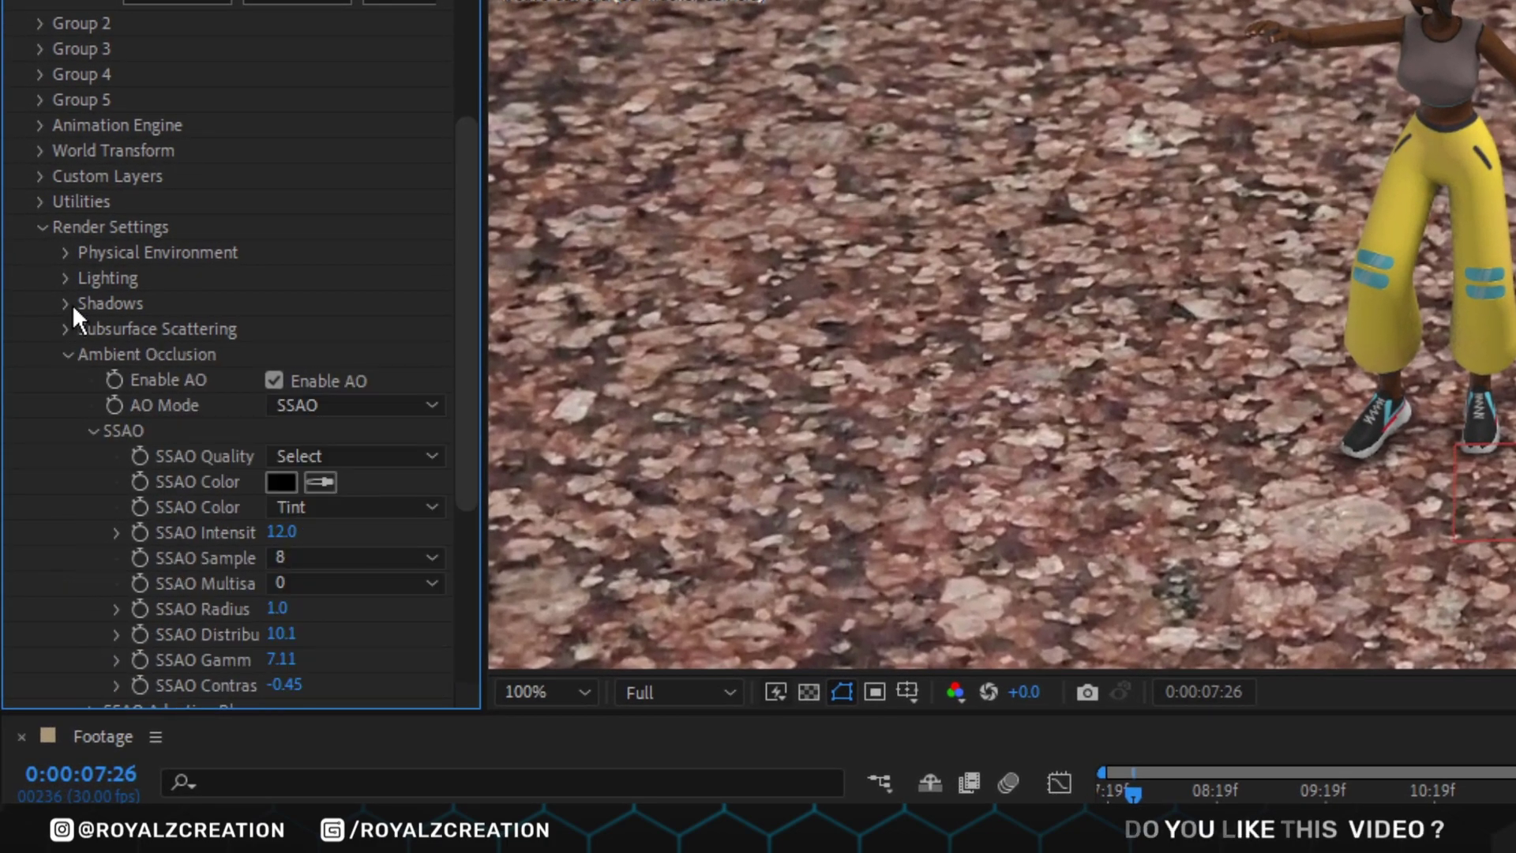
{"action": "left_click", "coordinate": [66, 304]}
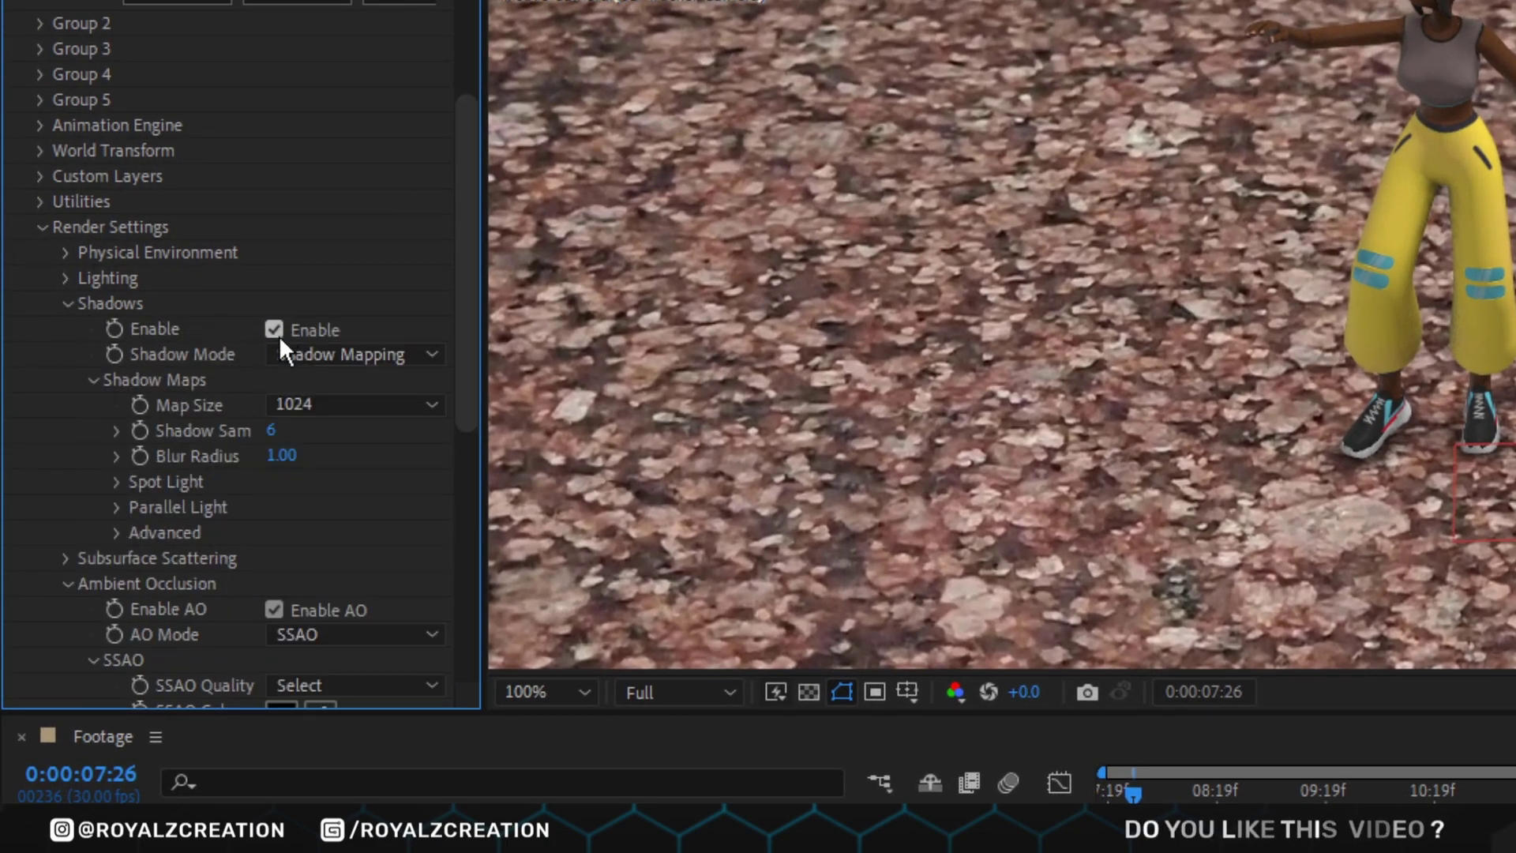
{"action": "left_click", "coordinate": [338, 353]}
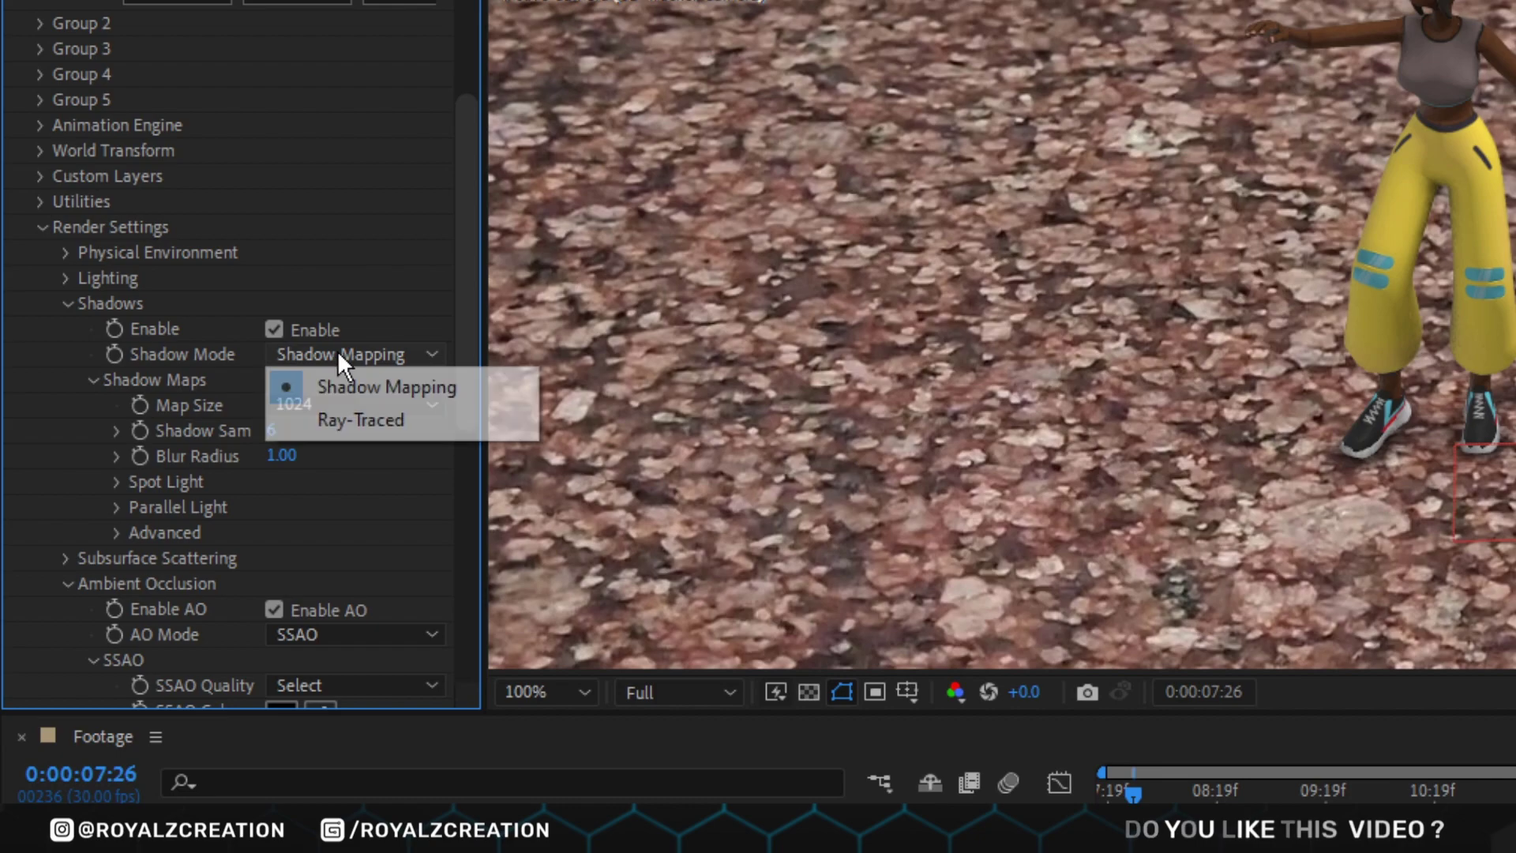
{"action": "left_click", "coordinate": [363, 419]}
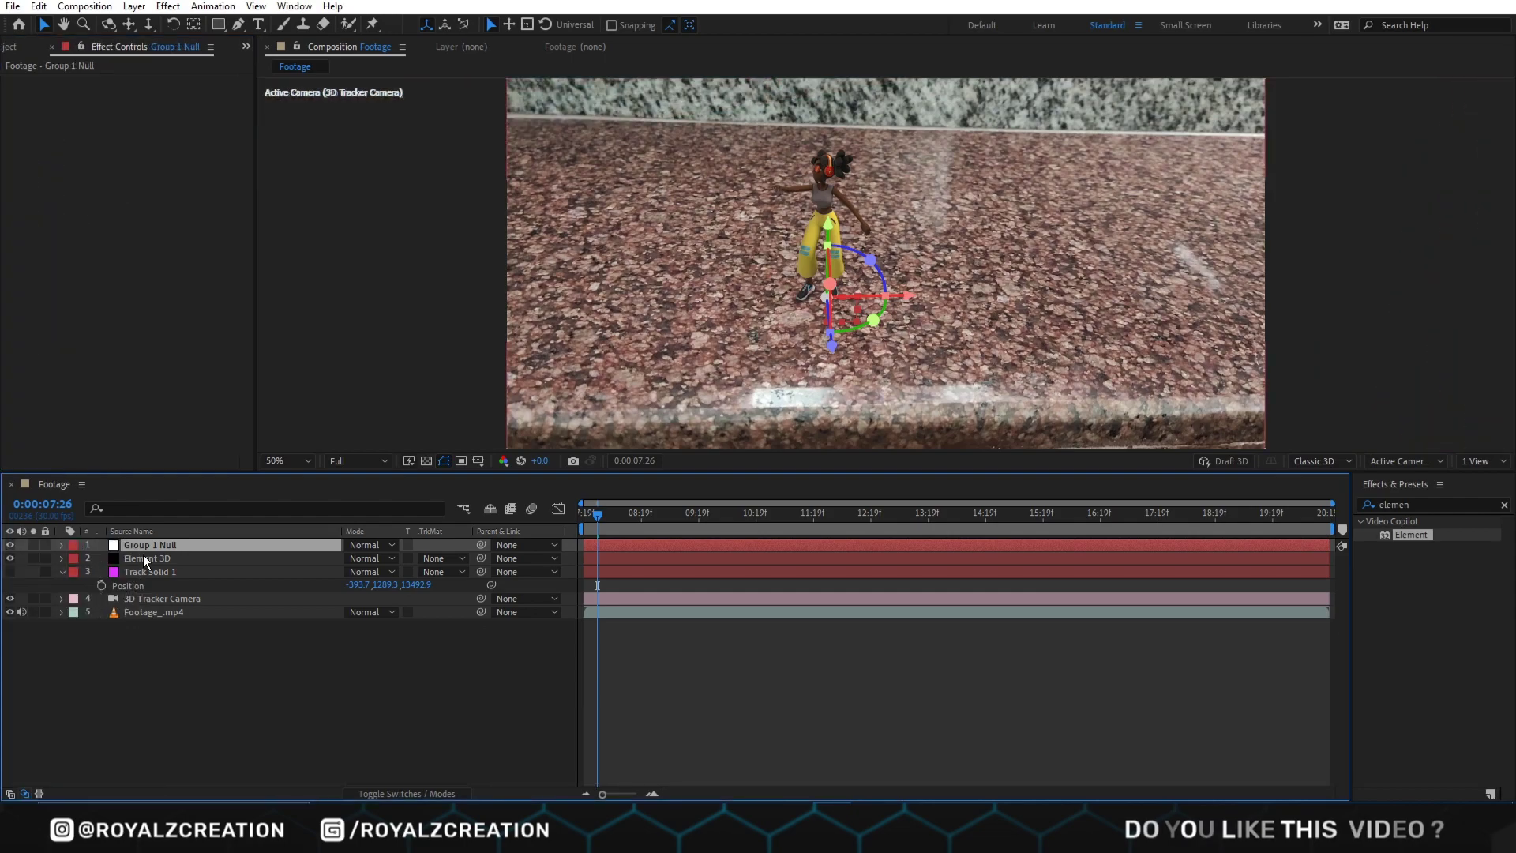
Step: Add a spot light to the composition with 380% intensity and Casts Shadows enabled
{"action": "left_click", "coordinate": [144, 559]}
{"action": "right_click", "coordinate": [222, 646]}
{"action": "mouse_move", "coordinate": [339, 474]}
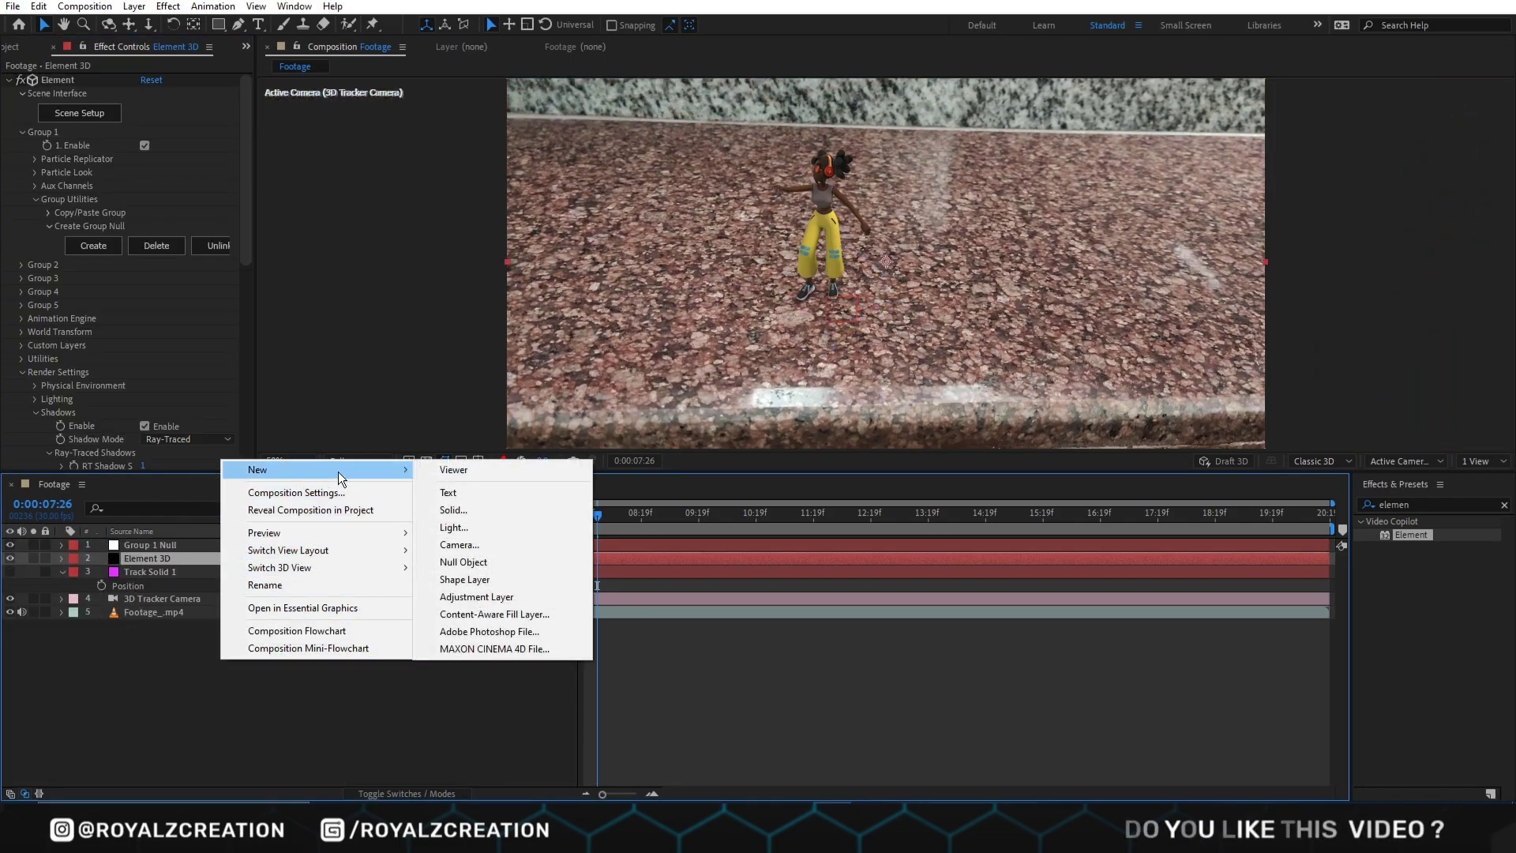
{"action": "left_click", "coordinate": [472, 528]}
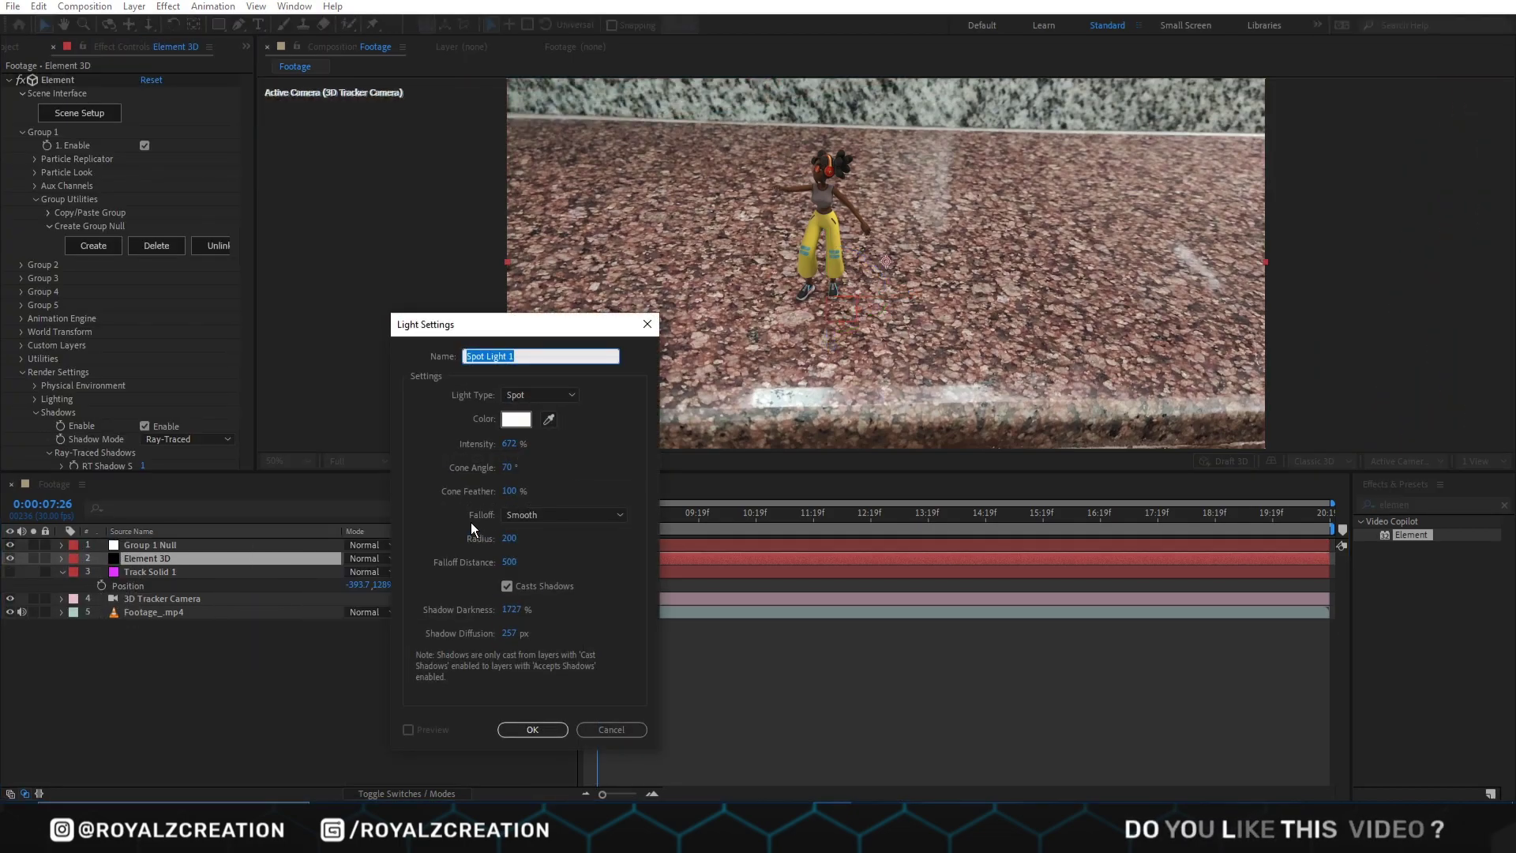
{"action": "left_click", "coordinate": [510, 444]}
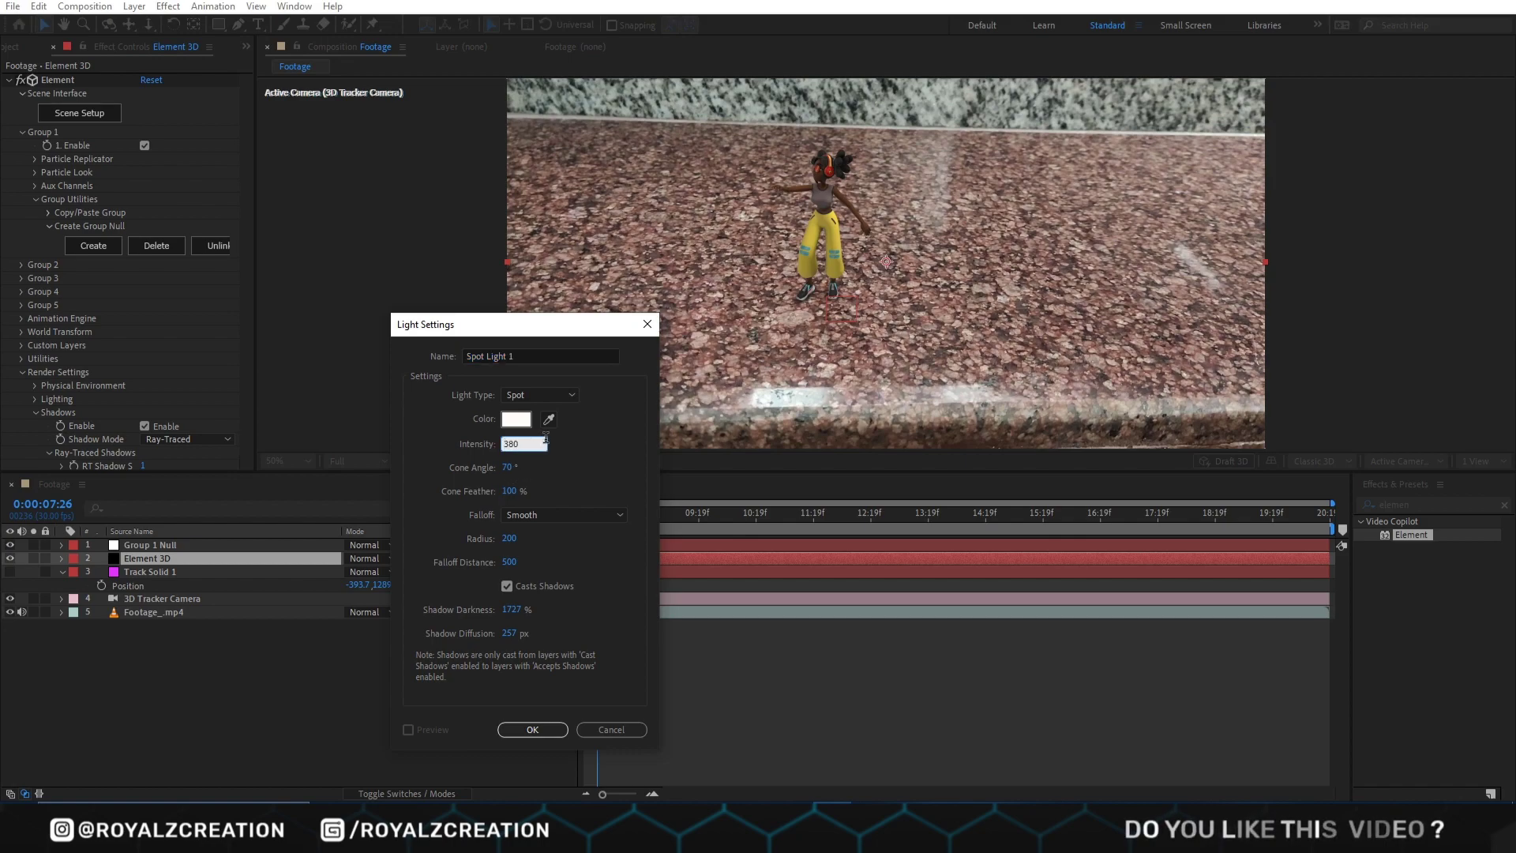
{"action": "left_click", "coordinate": [581, 452]}
{"action": "left_click", "coordinate": [507, 586]}
{"action": "left_click", "coordinate": [508, 586]}
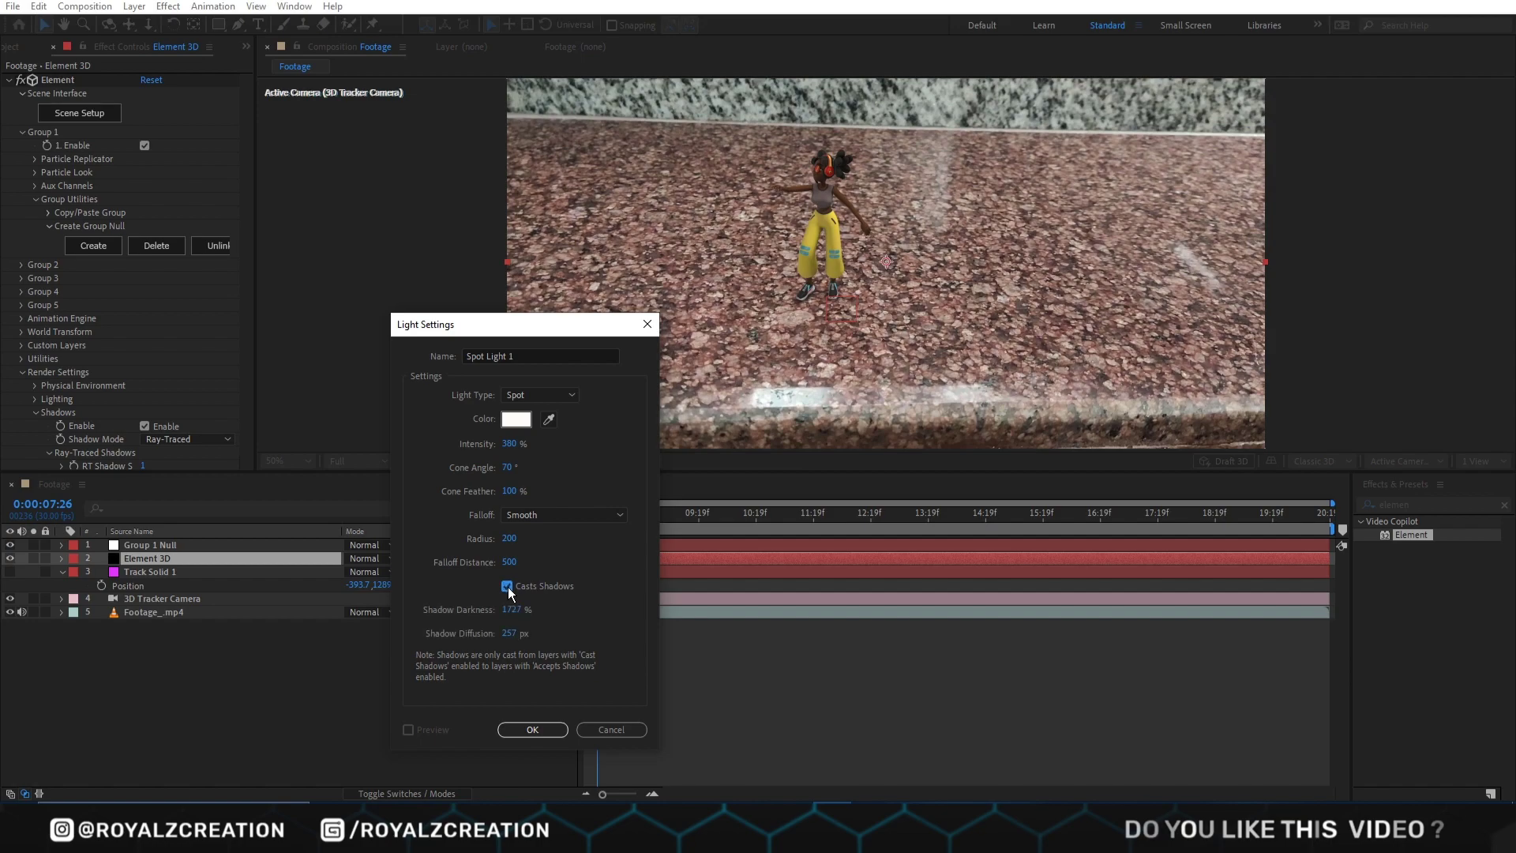
{"action": "left_click", "coordinate": [507, 586]}
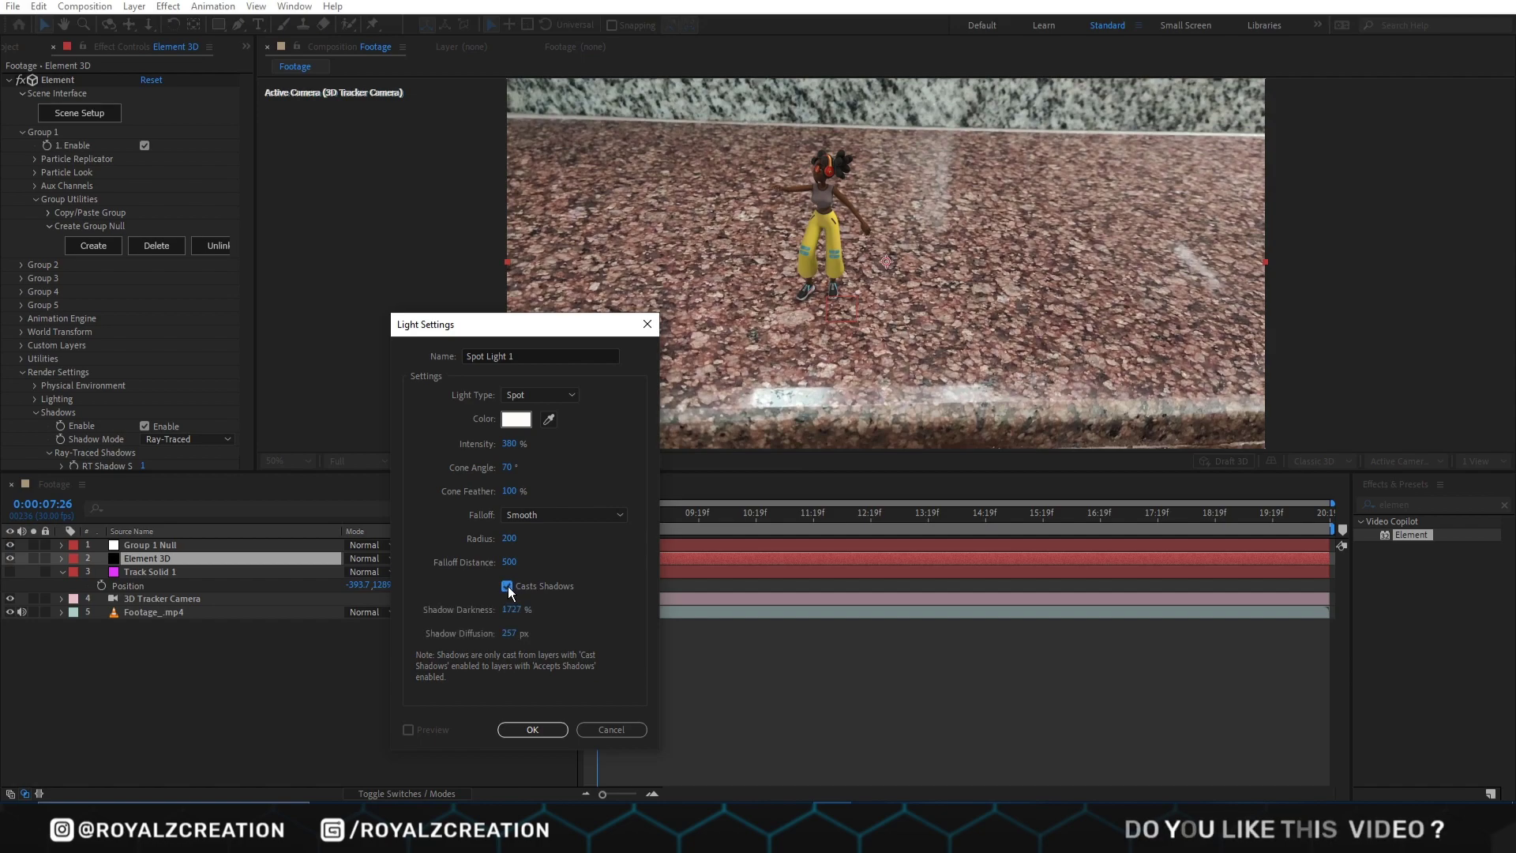
{"action": "left_click", "coordinate": [534, 729]}
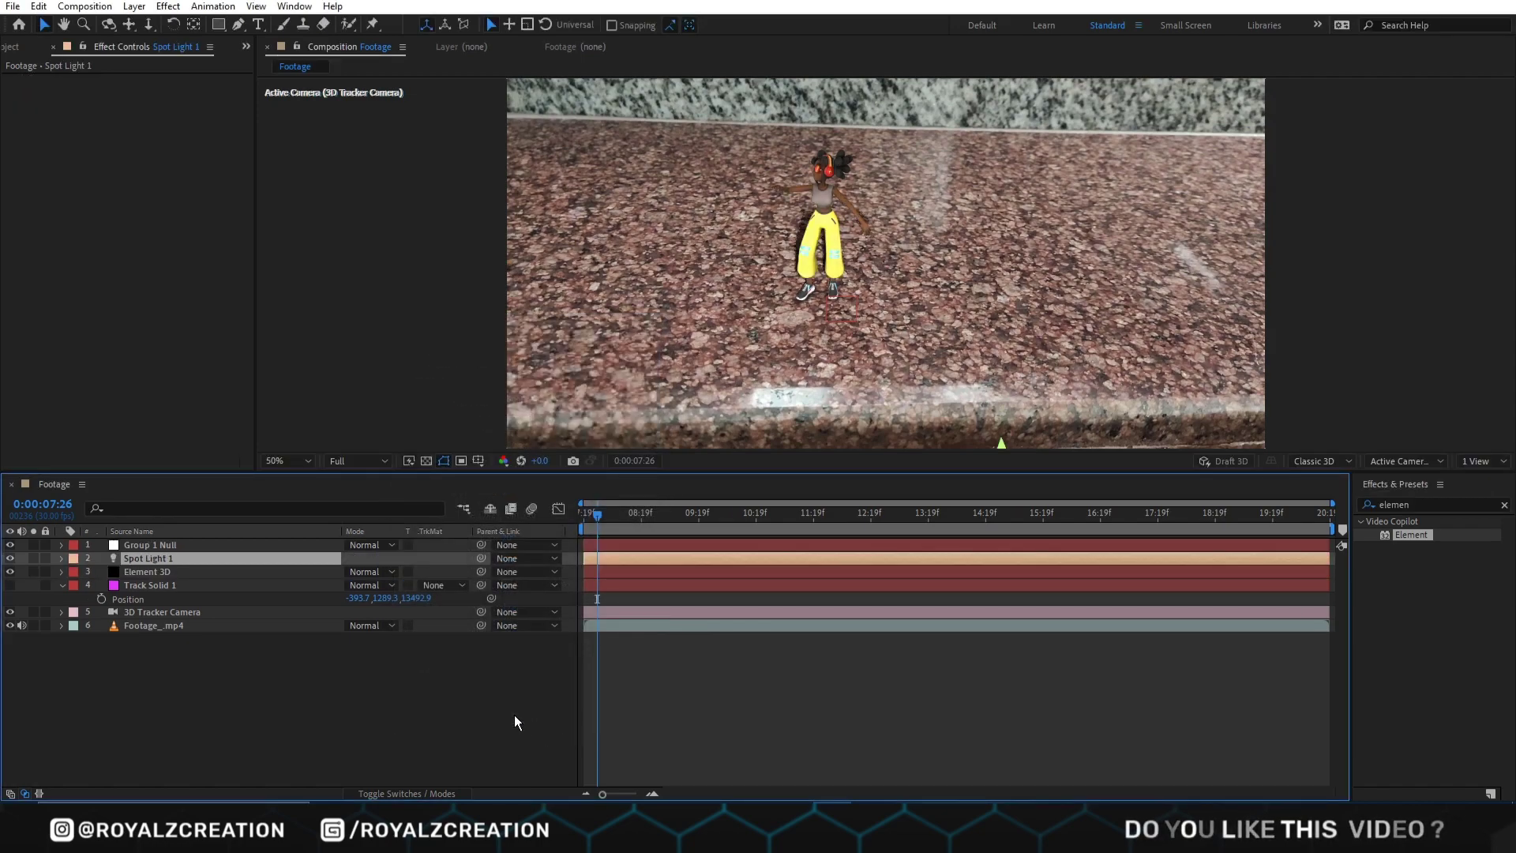
Step: Switch to Custom View 1 and compare the spot light's location with that of Track Solid 1
{"action": "key", "text": "comma"}
{"action": "scroll", "coordinate": [856, 237], "scroll_direction": "up", "scroll_amount": 2}
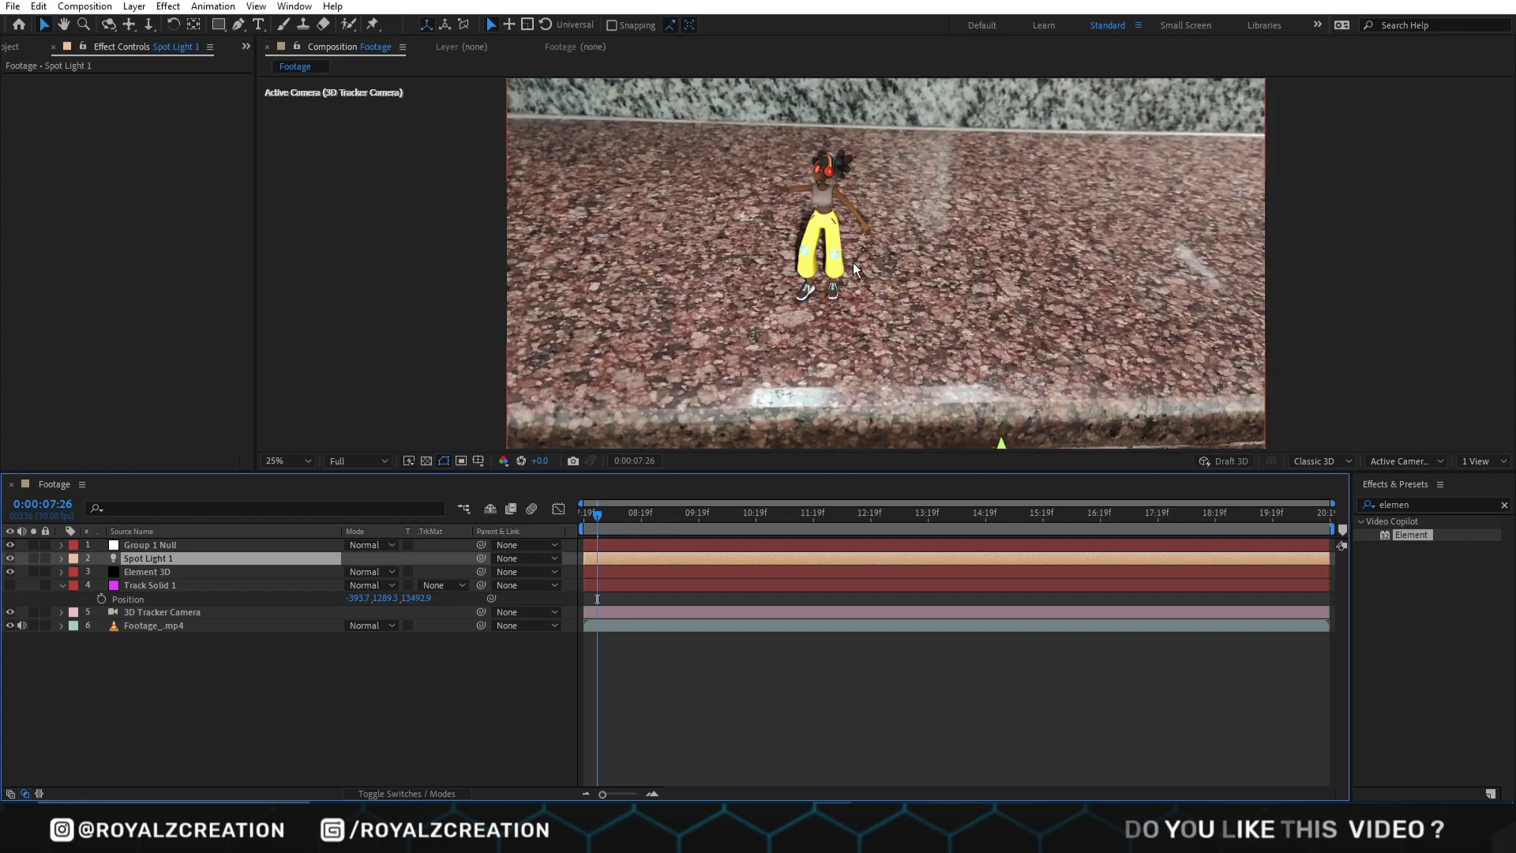
{"action": "scroll", "coordinate": [853, 262], "scroll_direction": "down", "scroll_amount": 2}
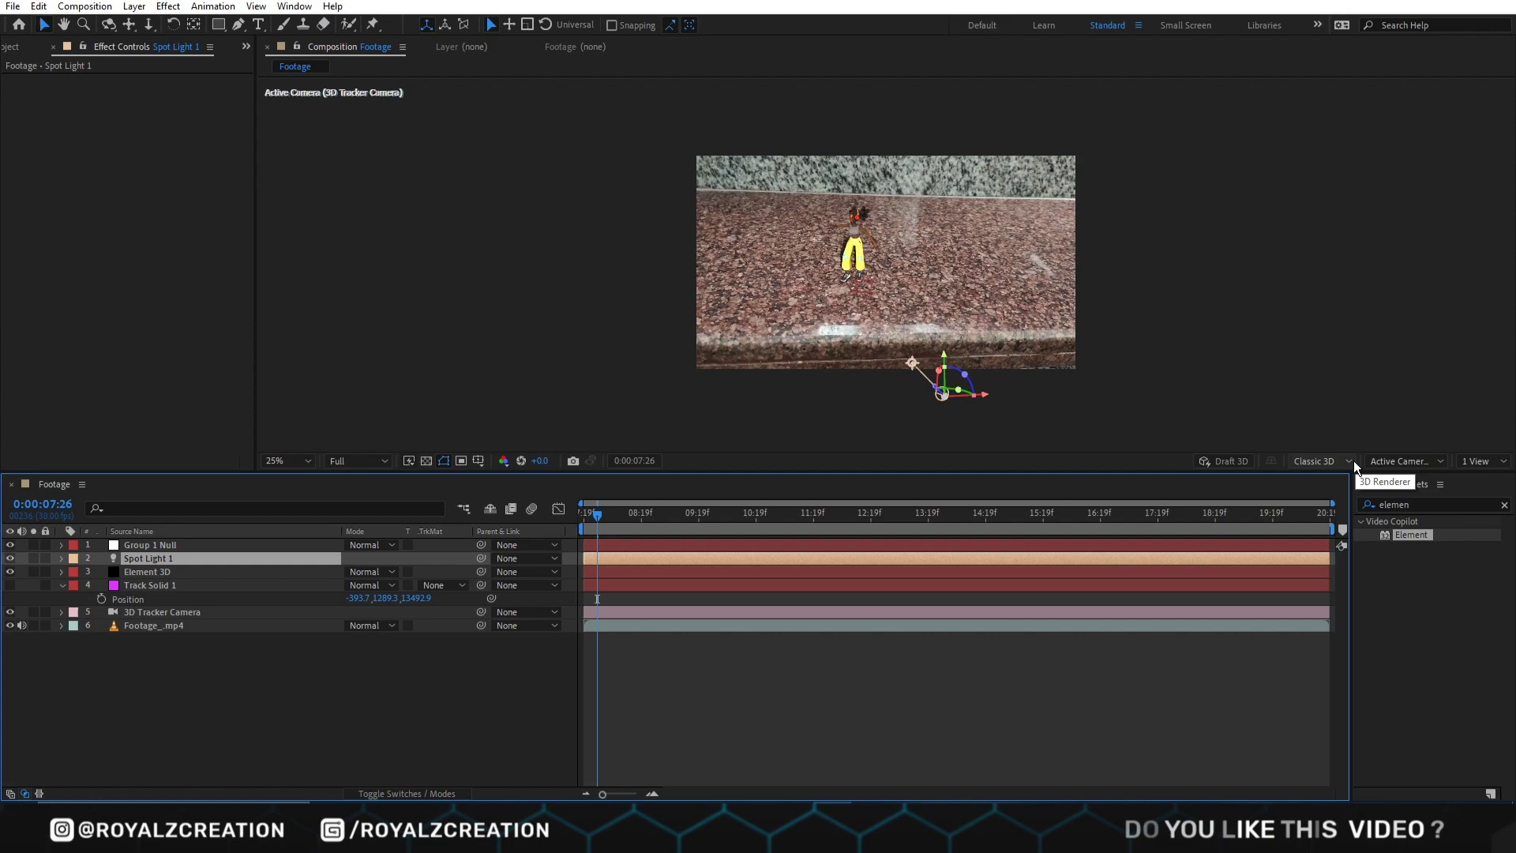
{"action": "left_click", "coordinate": [1382, 462]}
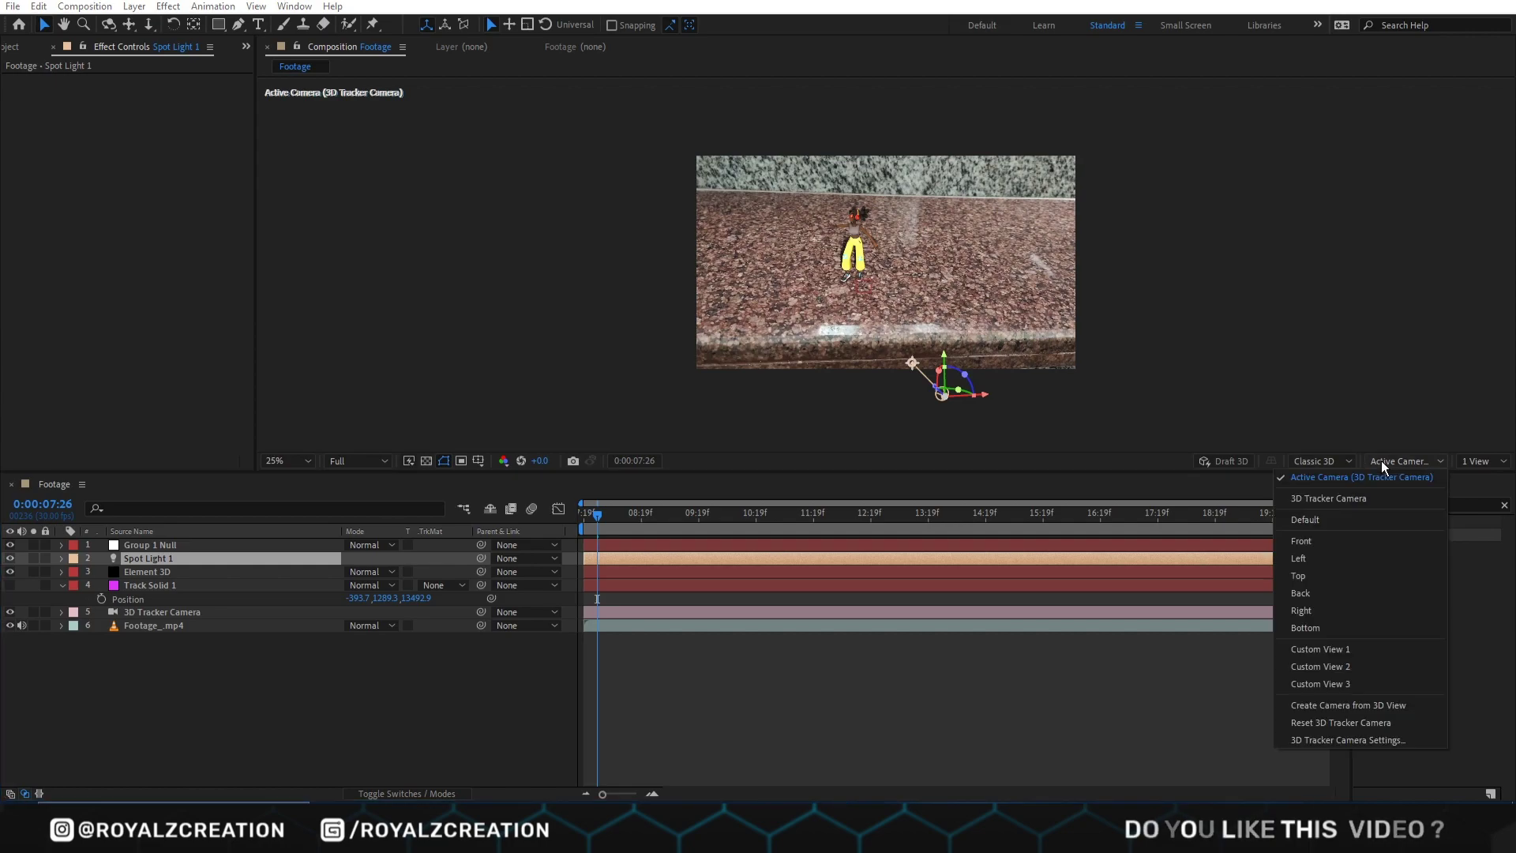
{"action": "left_click", "coordinate": [1373, 647]}
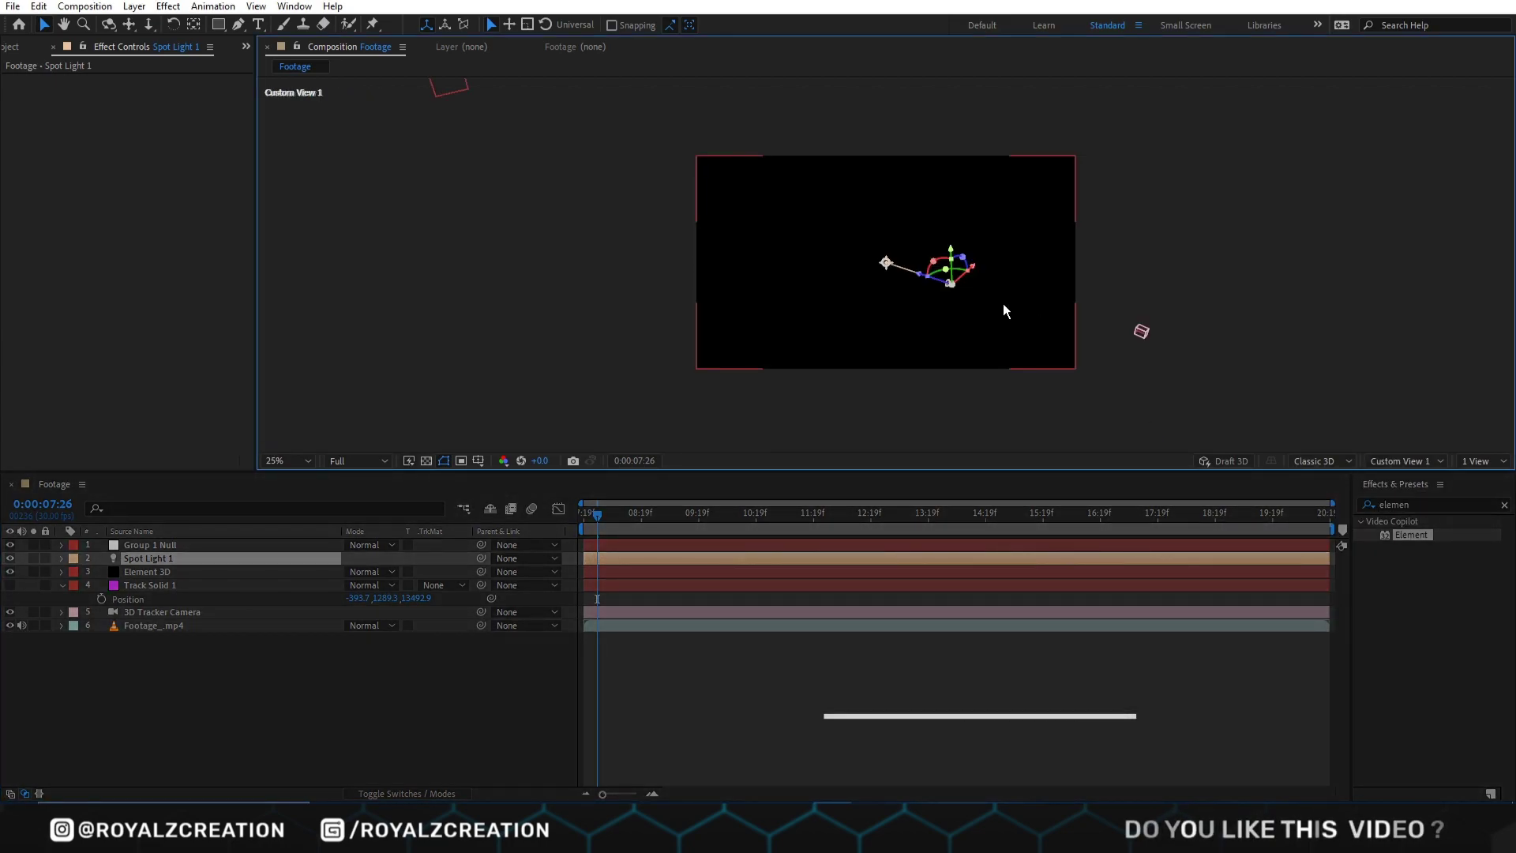
{"action": "scroll", "coordinate": [785, 221], "scroll_direction": "up", "scroll_amount": 1}
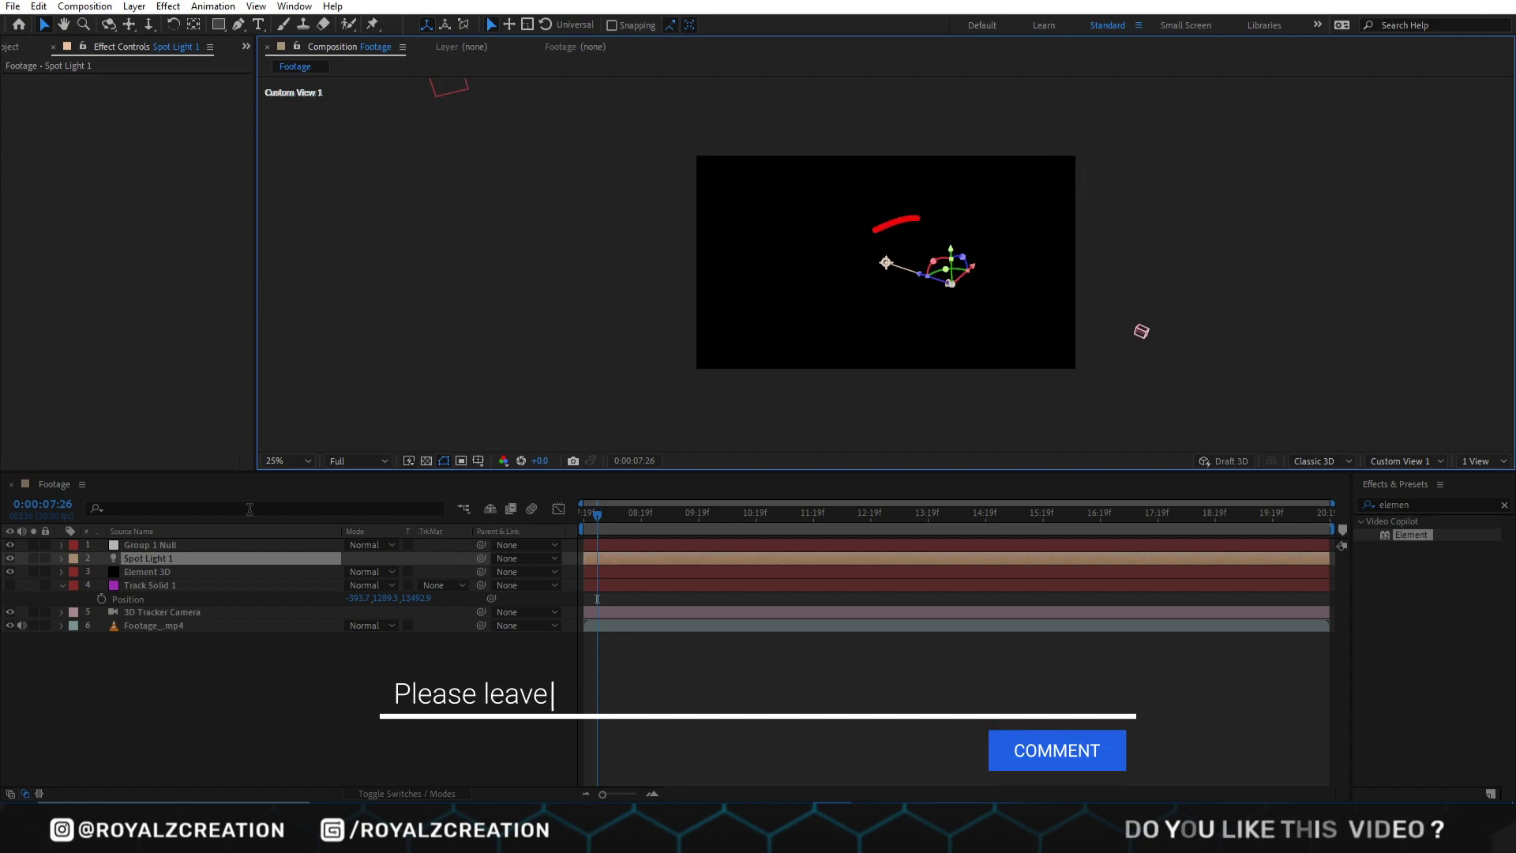
{"action": "left_click", "coordinate": [205, 566]}
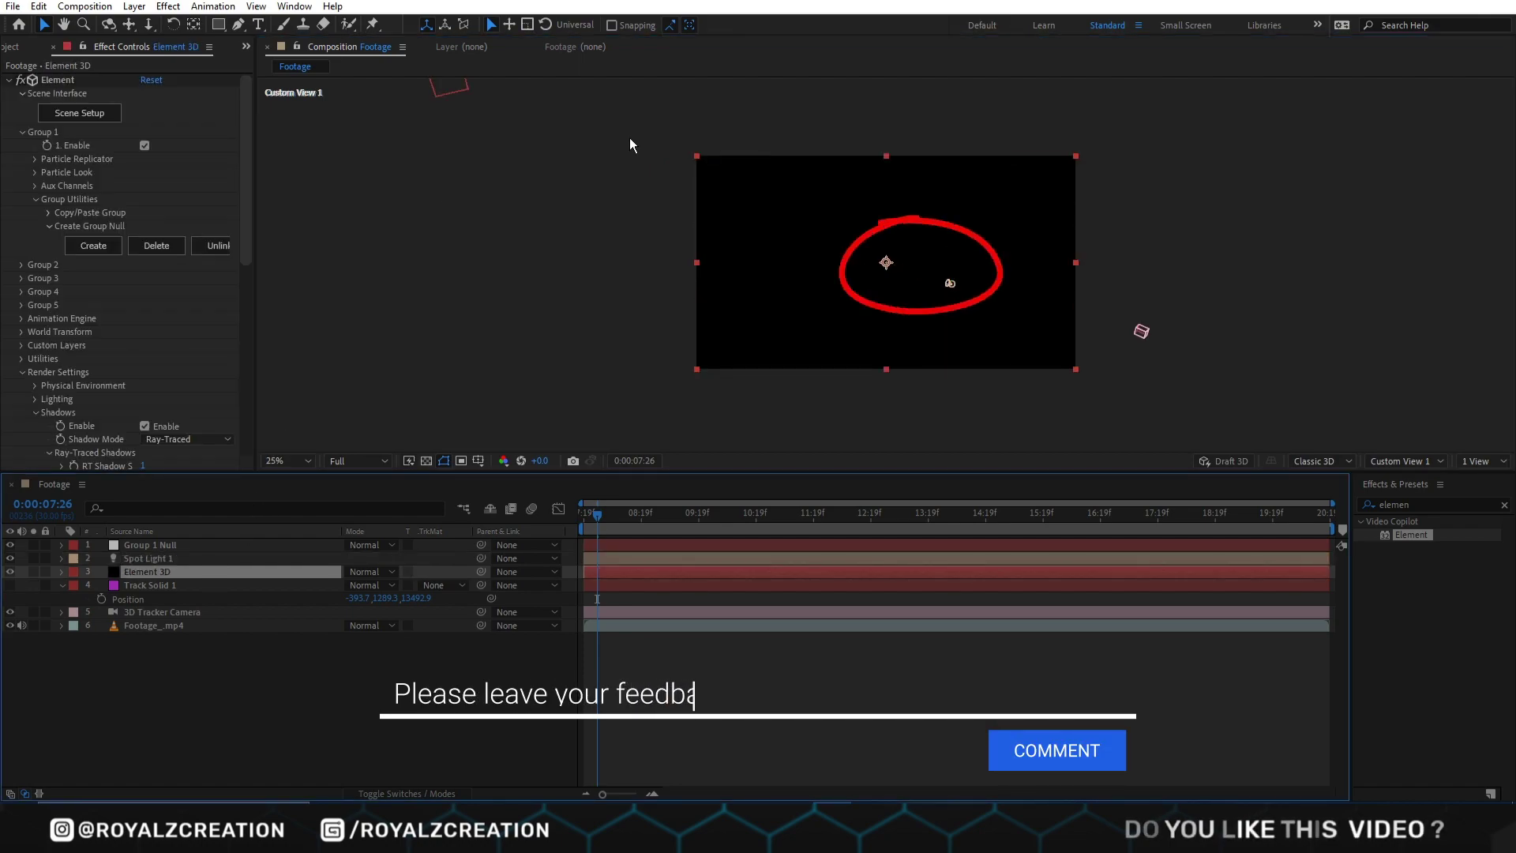
{"action": "left_click", "coordinate": [640, 586]}
{"action": "key", "text": "comma"}
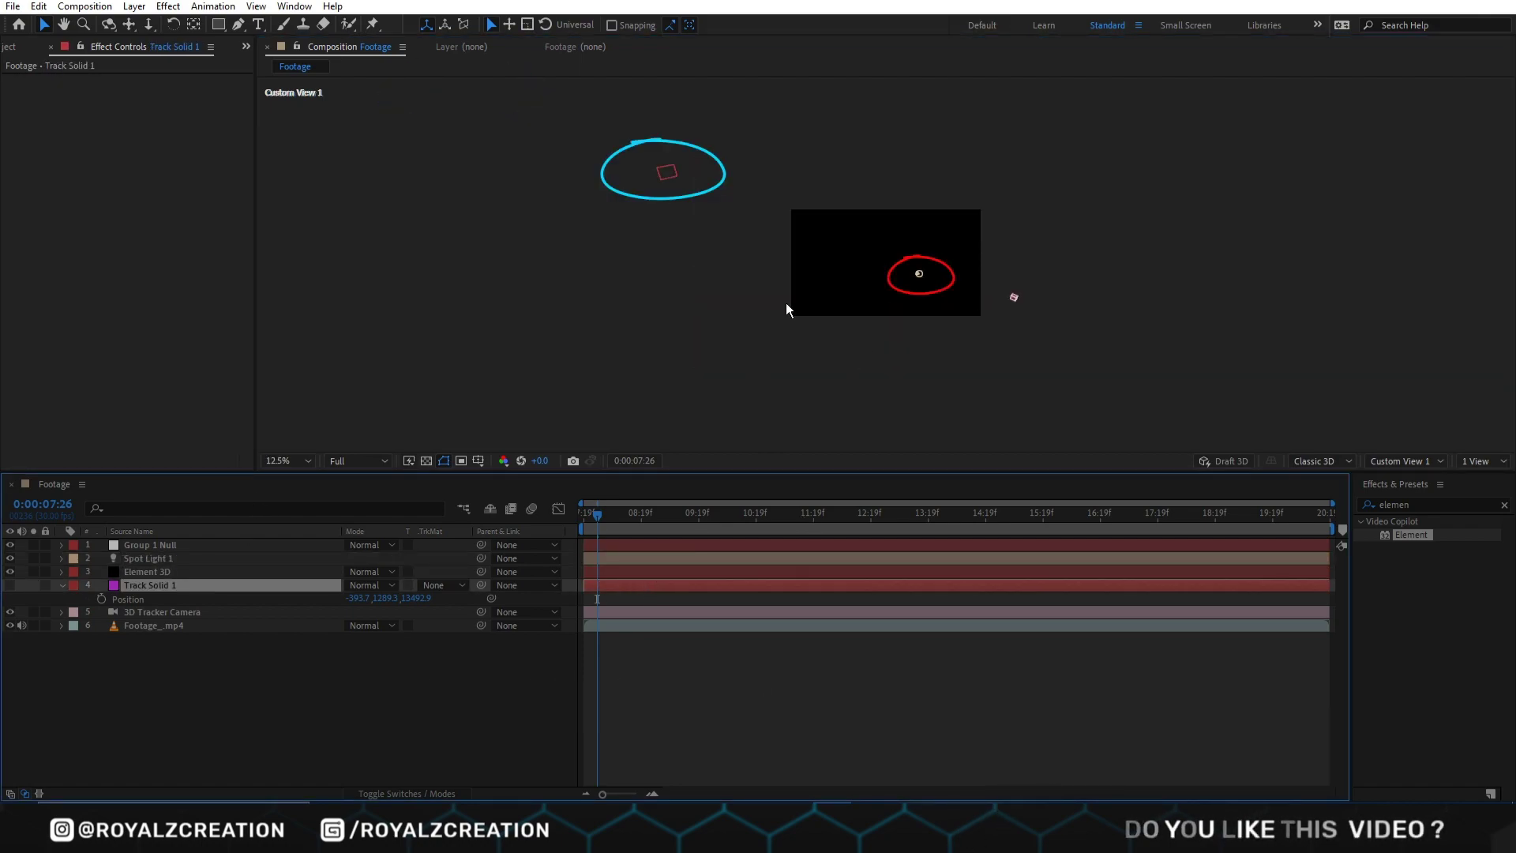
{"action": "left_click_drag", "start_coordinate": [598, 516], "coordinate": [648, 520]}
{"action": "scroll", "coordinate": [939, 286], "scroll_direction": "up", "scroll_amount": 1}
{"action": "left_click", "coordinate": [952, 283]}
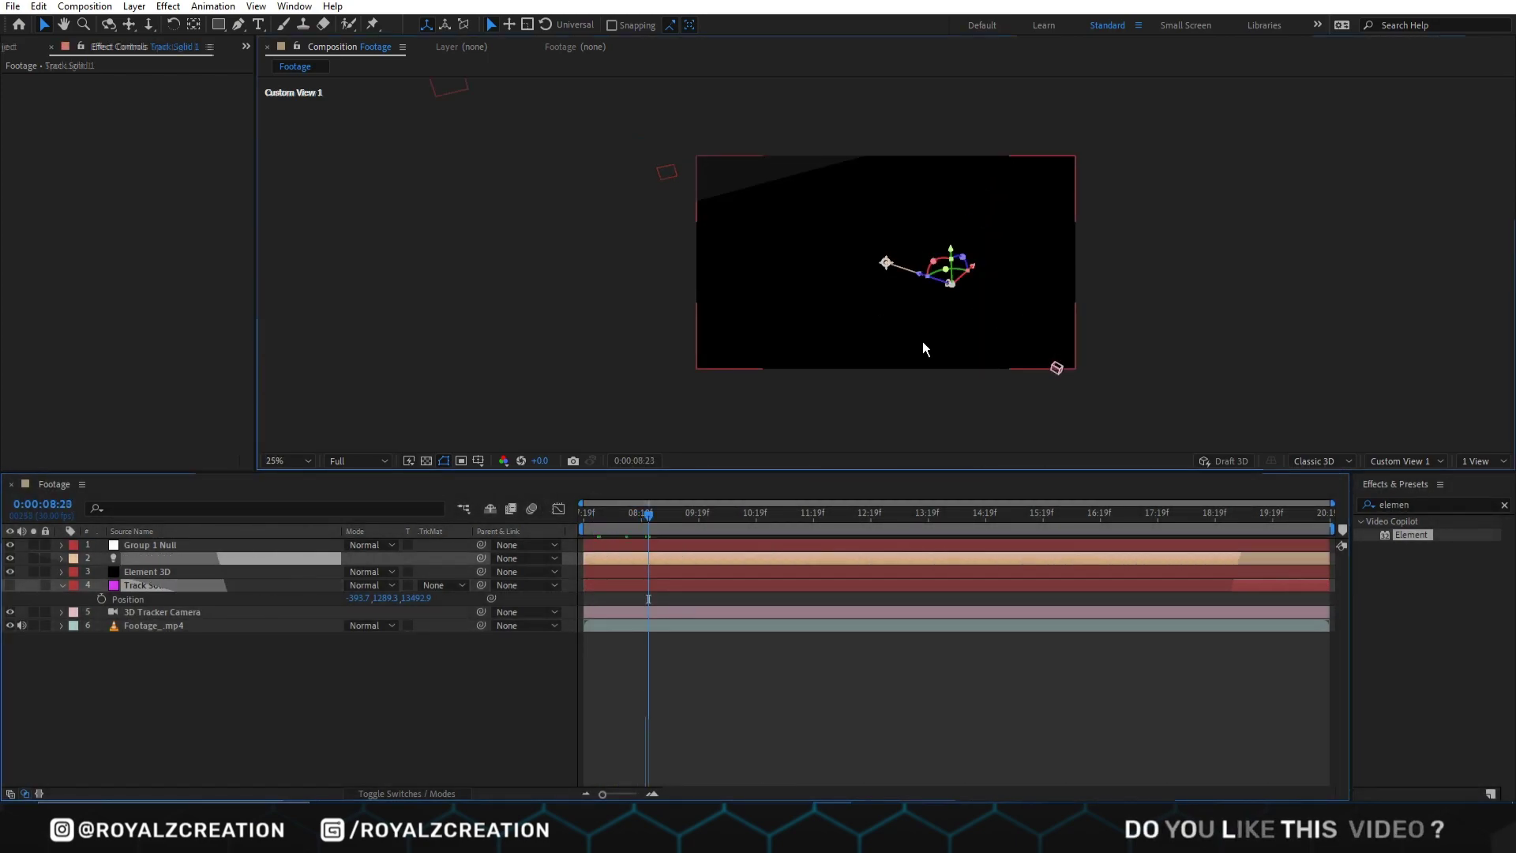
Step: Split the viewer into 2 Views and show the Active Camera (3D Tracker Camera) in place of Custom View 1
{"action": "left_click", "coordinate": [1475, 456]}
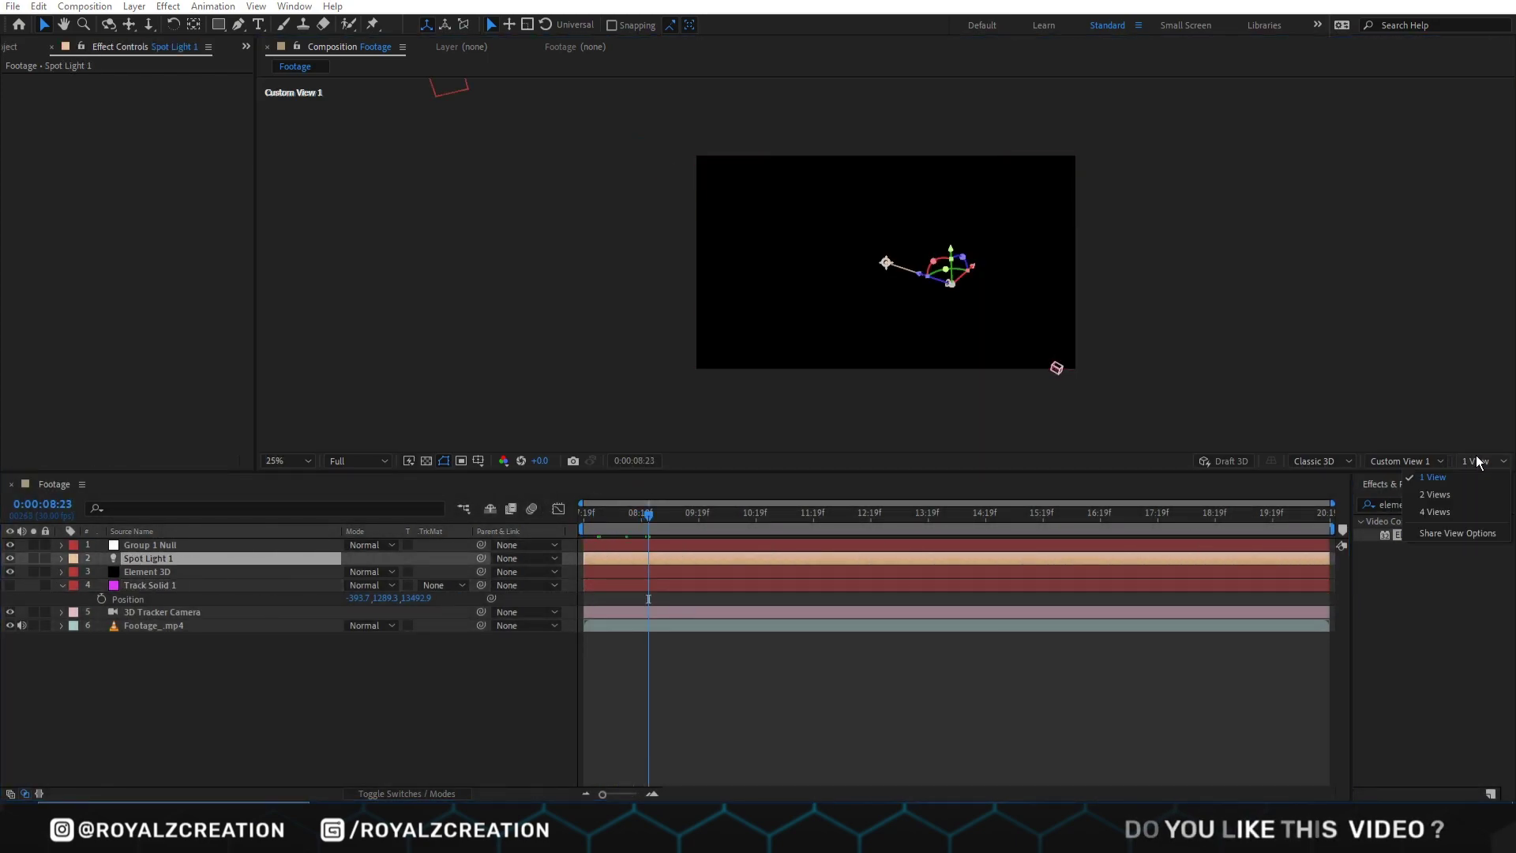
{"action": "left_click", "coordinate": [1455, 491]}
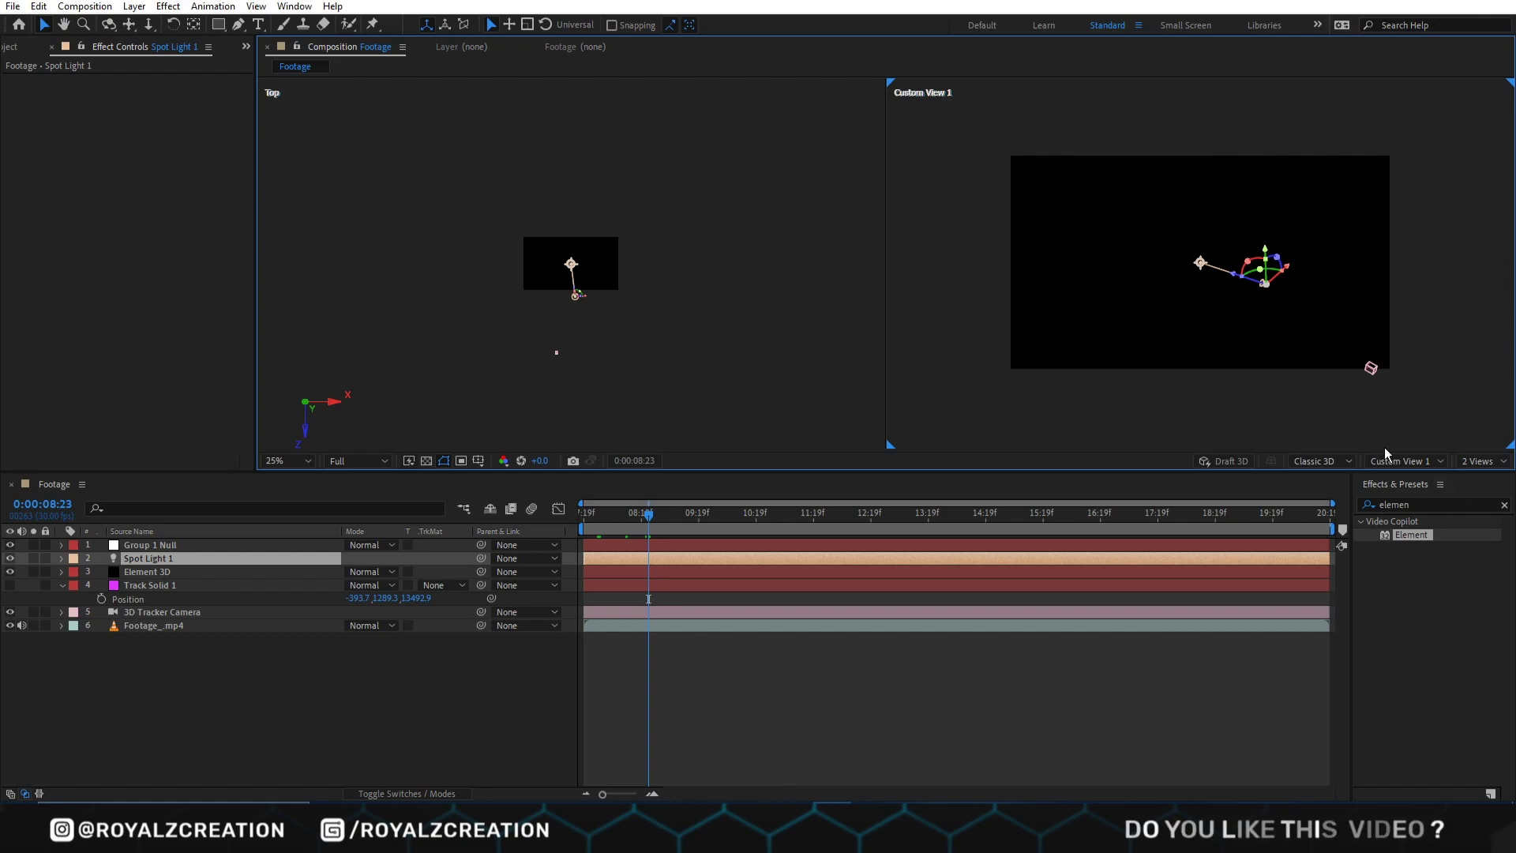
{"action": "left_click", "coordinate": [1401, 459]}
{"action": "left_click", "coordinate": [1392, 481]}
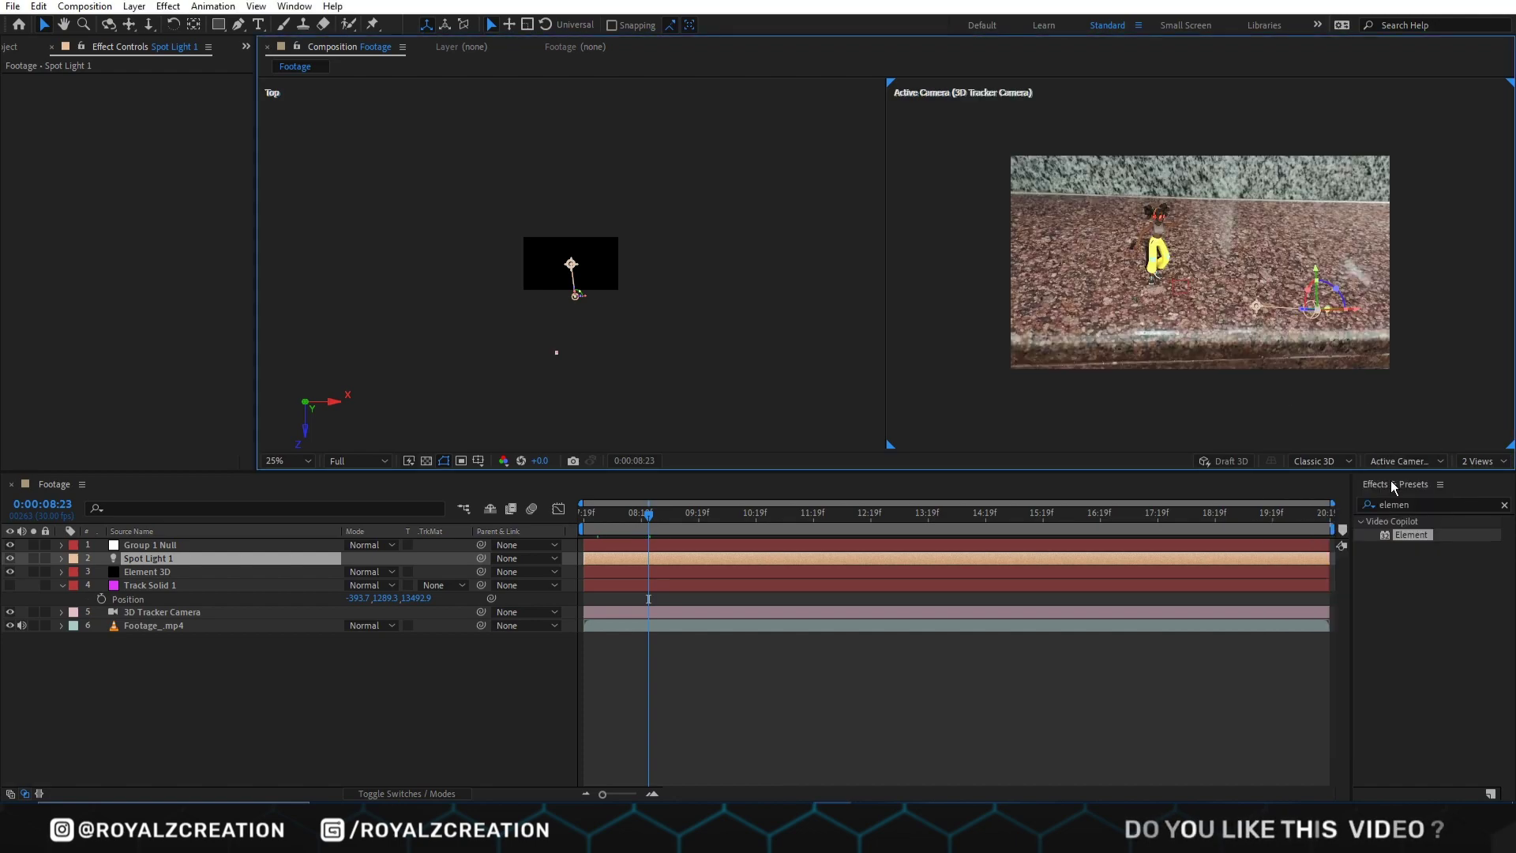
{"action": "scroll", "coordinate": [1195, 278], "scroll_direction": "up", "scroll_amount": 2}
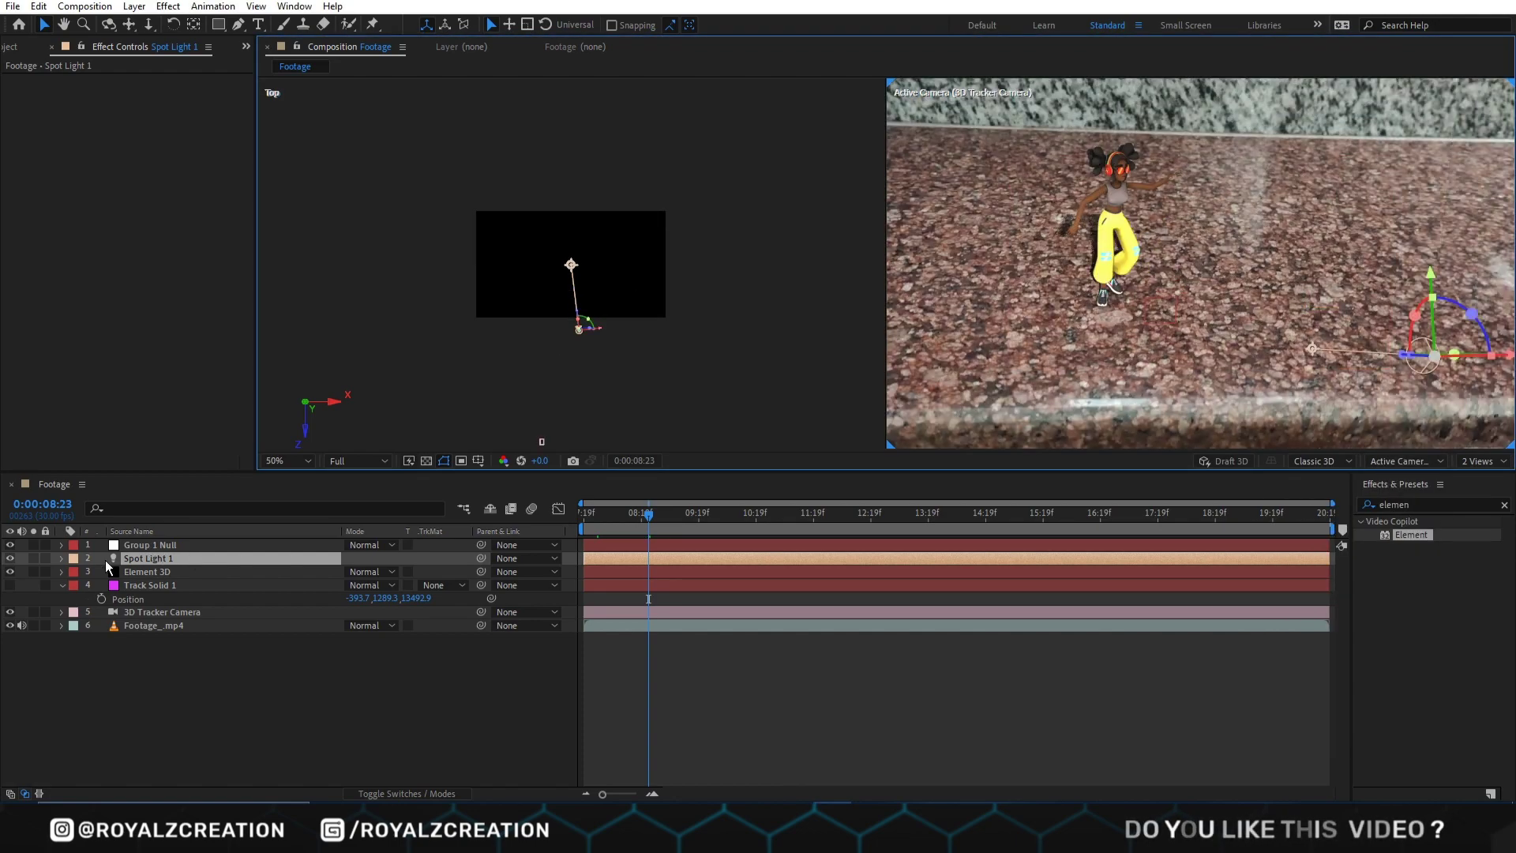
Step: Expand Spot Light 1's transform properties and move the light across the Top view towards the camera
{"action": "left_click", "coordinate": [60, 559]}
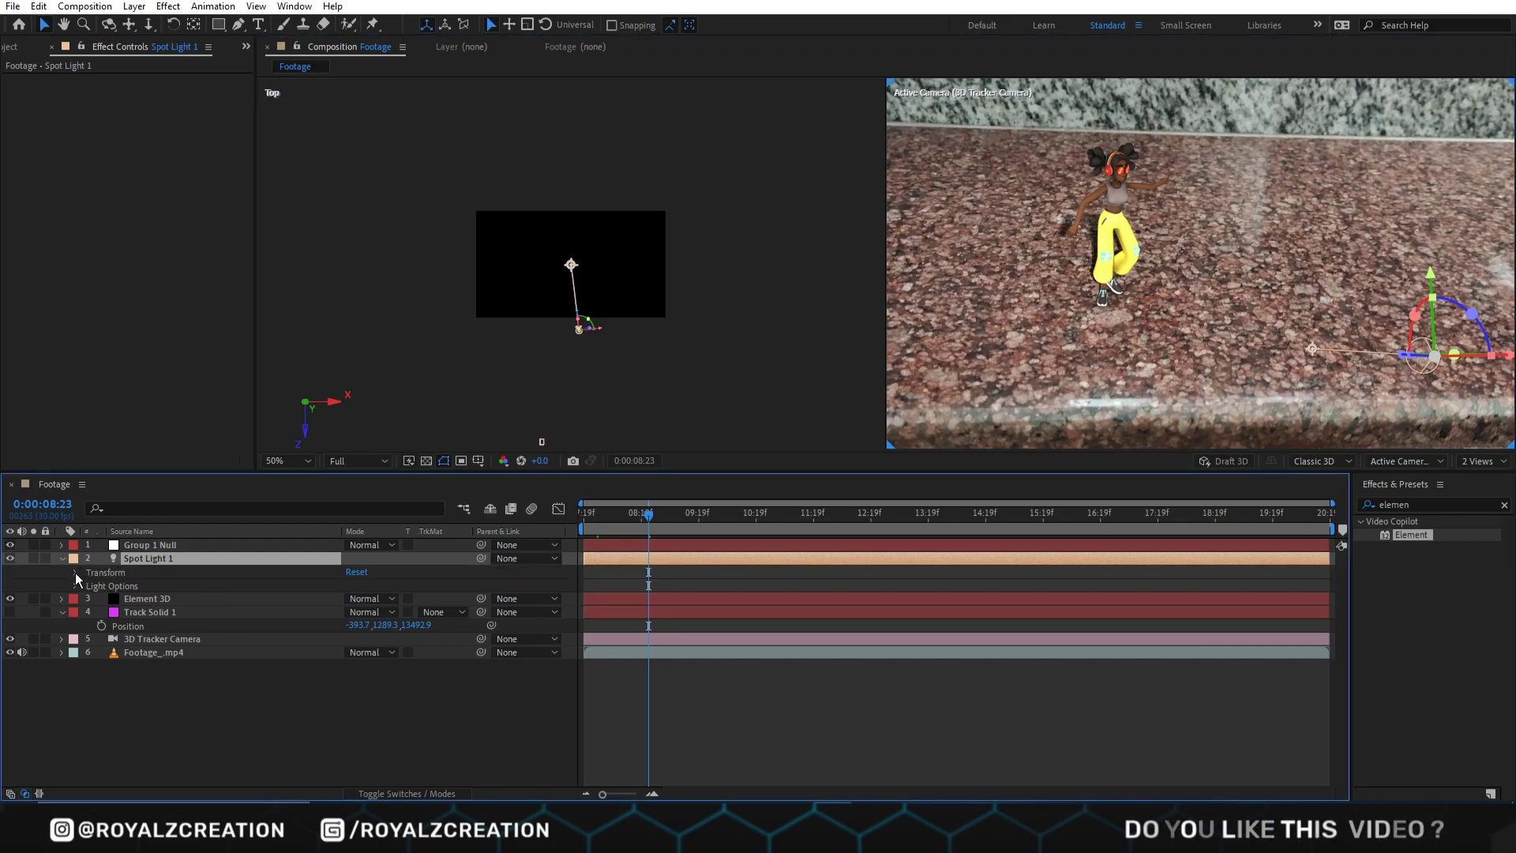
{"action": "left_click", "coordinate": [74, 572]}
{"action": "left_click_drag", "start_coordinate": [588, 328], "coordinate": [800, 176]}
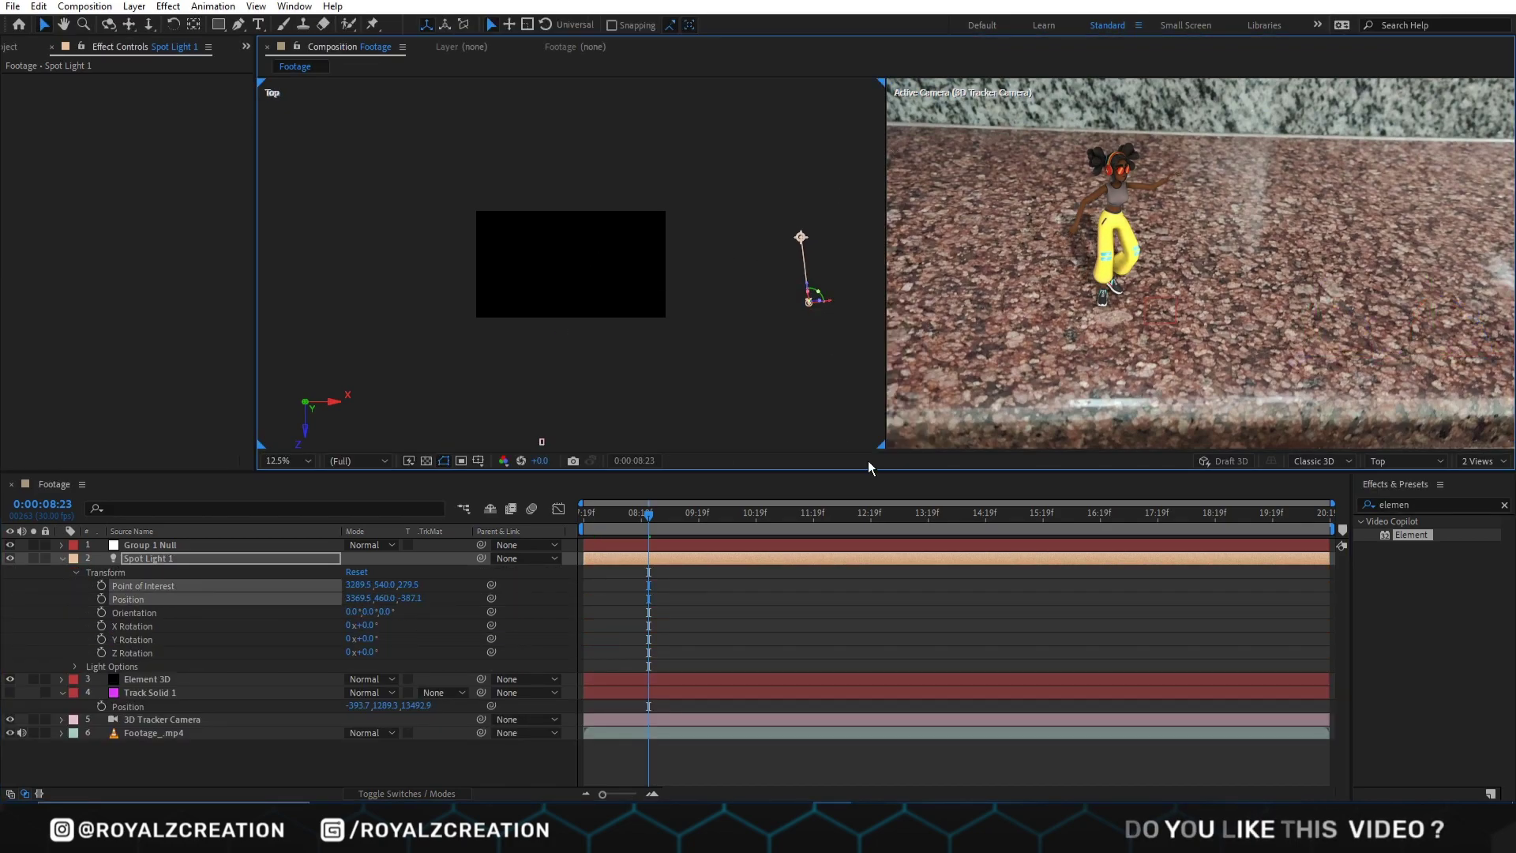
{"action": "left_click_drag", "start_coordinate": [809, 302], "coordinate": [545, 442]}
{"action": "left_click_drag", "start_coordinate": [798, 254], "coordinate": [794, 257]}
{"action": "left_click_drag", "start_coordinate": [782, 273], "coordinate": [558, 353]}
{"action": "scroll", "coordinate": [546, 420], "scroll_direction": "down", "scroll_amount": 1}
{"action": "scroll", "coordinate": [558, 353], "scroll_direction": "up", "scroll_amount": 2}
Step: Reposition the spot light and its point of interest in the Top view, moving the light to about 2027 in X
{"action": "left_click_drag", "start_coordinate": [558, 353], "coordinate": [598, 93]}
{"action": "left_click_drag", "start_coordinate": [560, 319], "coordinate": [575, 194]}
{"action": "left_click_drag", "start_coordinate": [551, 210], "coordinate": [627, 237]}
{"action": "left_click_drag", "start_coordinate": [359, 599], "coordinate": [1140, 606]}
{"action": "scroll", "coordinate": [691, 191], "scroll_direction": "down", "scroll_amount": 1}
{"action": "left_click_drag", "start_coordinate": [635, 253], "coordinate": [567, 303]}
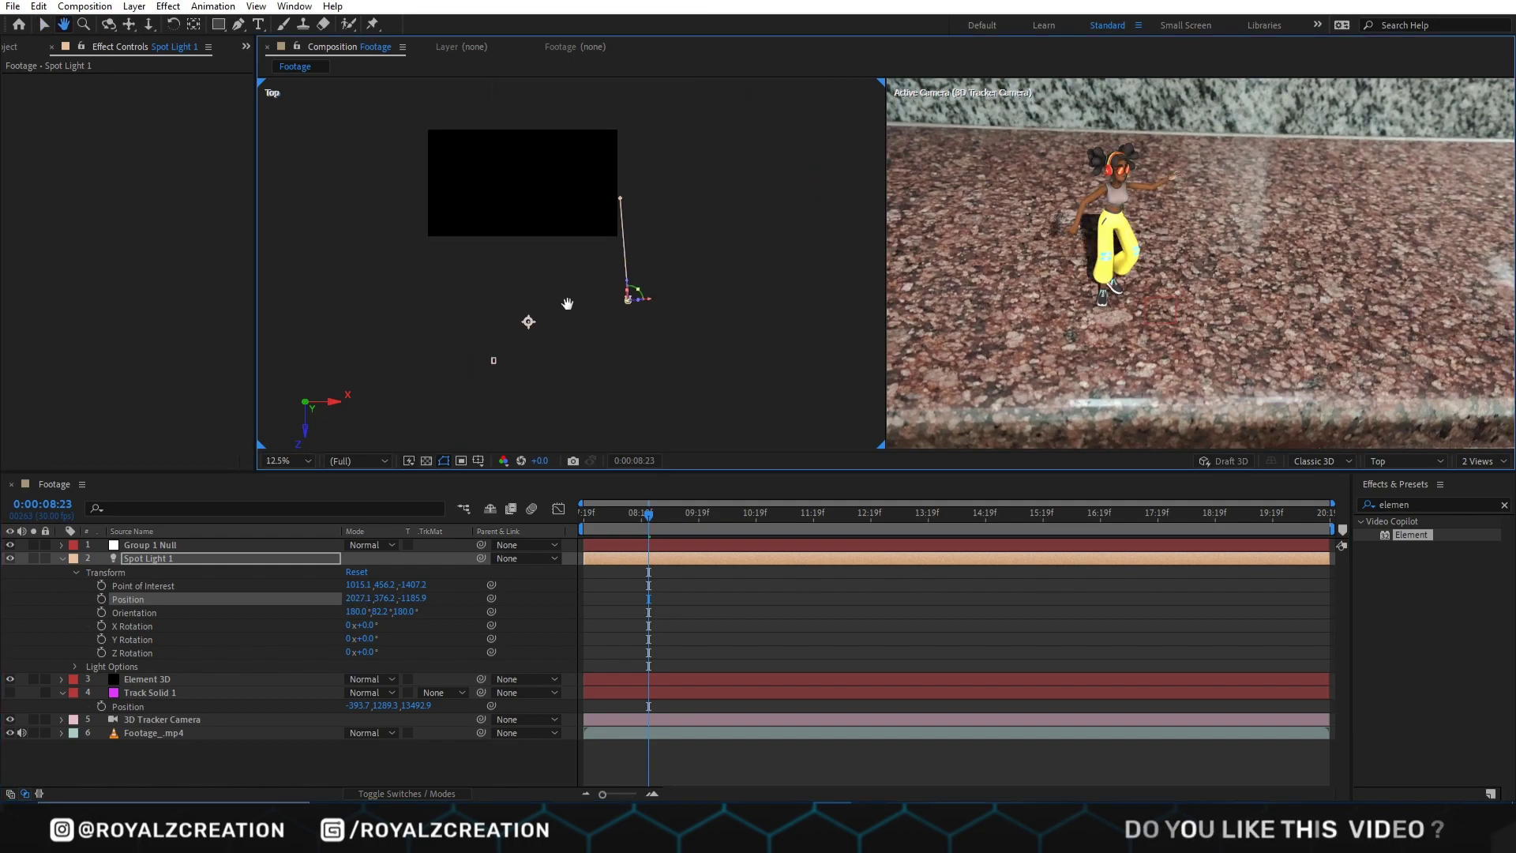
{"action": "left_click", "coordinate": [1153, 316]}
Step: Set the spot light's Point of Interest to Z 8600
{"action": "left_click", "coordinate": [222, 560]}
{"action": "left_click_drag", "start_coordinate": [386, 586], "coordinate": [864, 592]}
{"action": "left_click_drag", "start_coordinate": [417, 586], "coordinate": [409, 443]}
{"action": "left_click", "coordinate": [419, 586]}
{"action": "type", "text": "8600"}
{"action": "key", "text": "Return"}
Step: Set the spot light's X position to 5000
{"action": "scroll", "coordinate": [676, 335], "scroll_direction": "down", "scroll_amount": 3}
{"action": "scroll", "coordinate": [552, 91], "scroll_direction": "up", "scroll_amount": 1}
{"action": "scroll", "coordinate": [552, 89], "scroll_direction": "down", "scroll_amount": 1}
{"action": "left_click", "coordinate": [552, 85]}
{"action": "left_click", "coordinate": [229, 559]}
{"action": "scroll", "coordinate": [572, 276], "scroll_direction": "up", "scroll_amount": 4}
{"action": "scroll", "coordinate": [571, 276], "scroll_direction": "down", "scroll_amount": 2}
{"action": "left_click", "coordinate": [359, 600]}
{"action": "type", "text": "5000"}
{"action": "key", "text": "Return"}
{"action": "scroll", "coordinate": [532, 210], "scroll_direction": "down", "scroll_amount": 1}
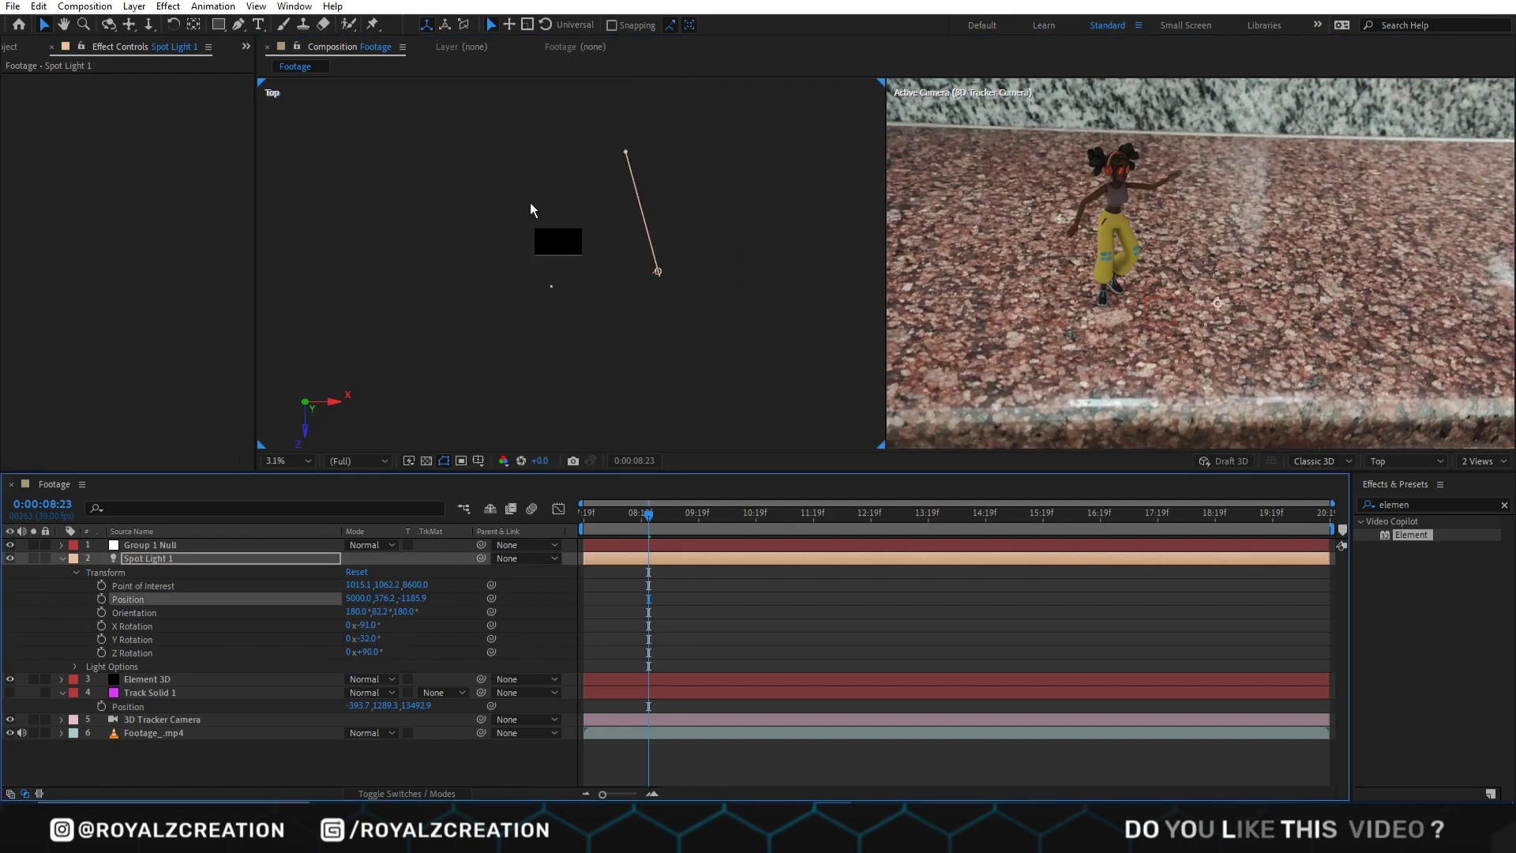
Step: Move the spot light together with its point of interest in the Top view, closer to the tracked plane
{"action": "left_click_drag", "start_coordinate": [532, 209], "coordinate": [514, 305]}
{"action": "scroll", "coordinate": [561, 356], "scroll_direction": "down", "scroll_amount": 1}
{"action": "scroll", "coordinate": [632, 359], "scroll_direction": "up", "scroll_amount": 5}
{"action": "scroll", "coordinate": [703, 363], "scroll_direction": "down", "scroll_amount": 2}
{"action": "left_click_drag", "start_coordinate": [673, 310], "coordinate": [721, 193]}
{"action": "scroll", "coordinate": [680, 333], "scroll_direction": "down", "scroll_amount": 2}
{"action": "scroll", "coordinate": [680, 333], "scroll_direction": "up", "scroll_amount": 5}
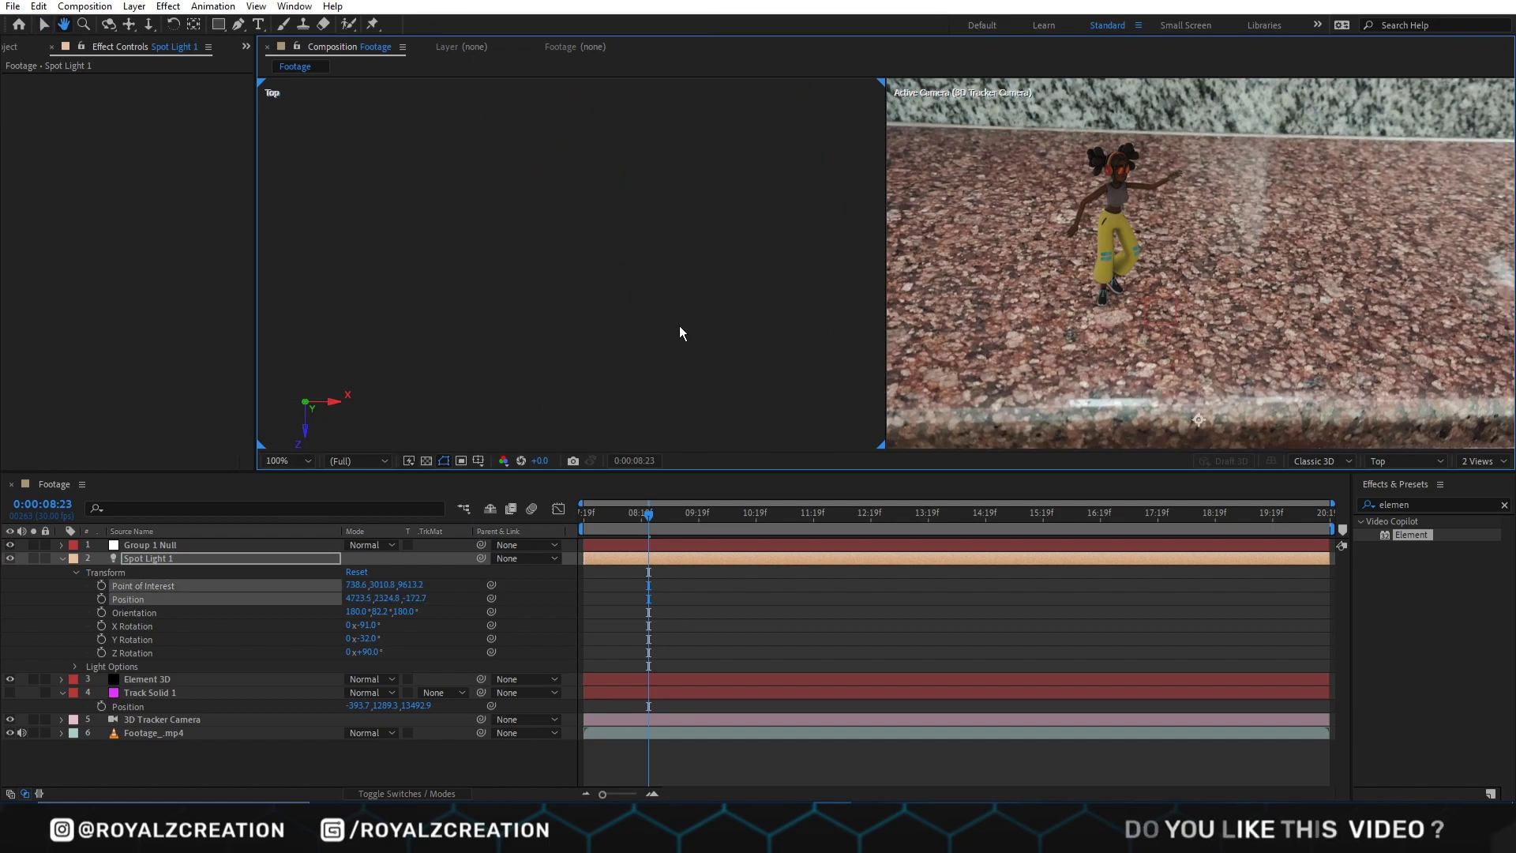
{"action": "scroll", "coordinate": [681, 327], "scroll_direction": "down", "scroll_amount": 4}
{"action": "left_click_drag", "start_coordinate": [578, 320], "coordinate": [835, 224]}
Step: Adjust the spot light's orientation and set its position to X 5911 and Z 8602
{"action": "mouse_move", "coordinate": [381, 613]}
{"action": "left_mouse_down"}
{"action": "mouse_move", "coordinate": [382, 663]}
{"action": "mouse_move", "coordinate": [356, 640]}
{"action": "mouse_move", "coordinate": [399, 618]}
{"action": "mouse_move", "coordinate": [390, 606]}
{"action": "left_mouse_up"}
{"action": "left_click", "coordinate": [426, 599]}
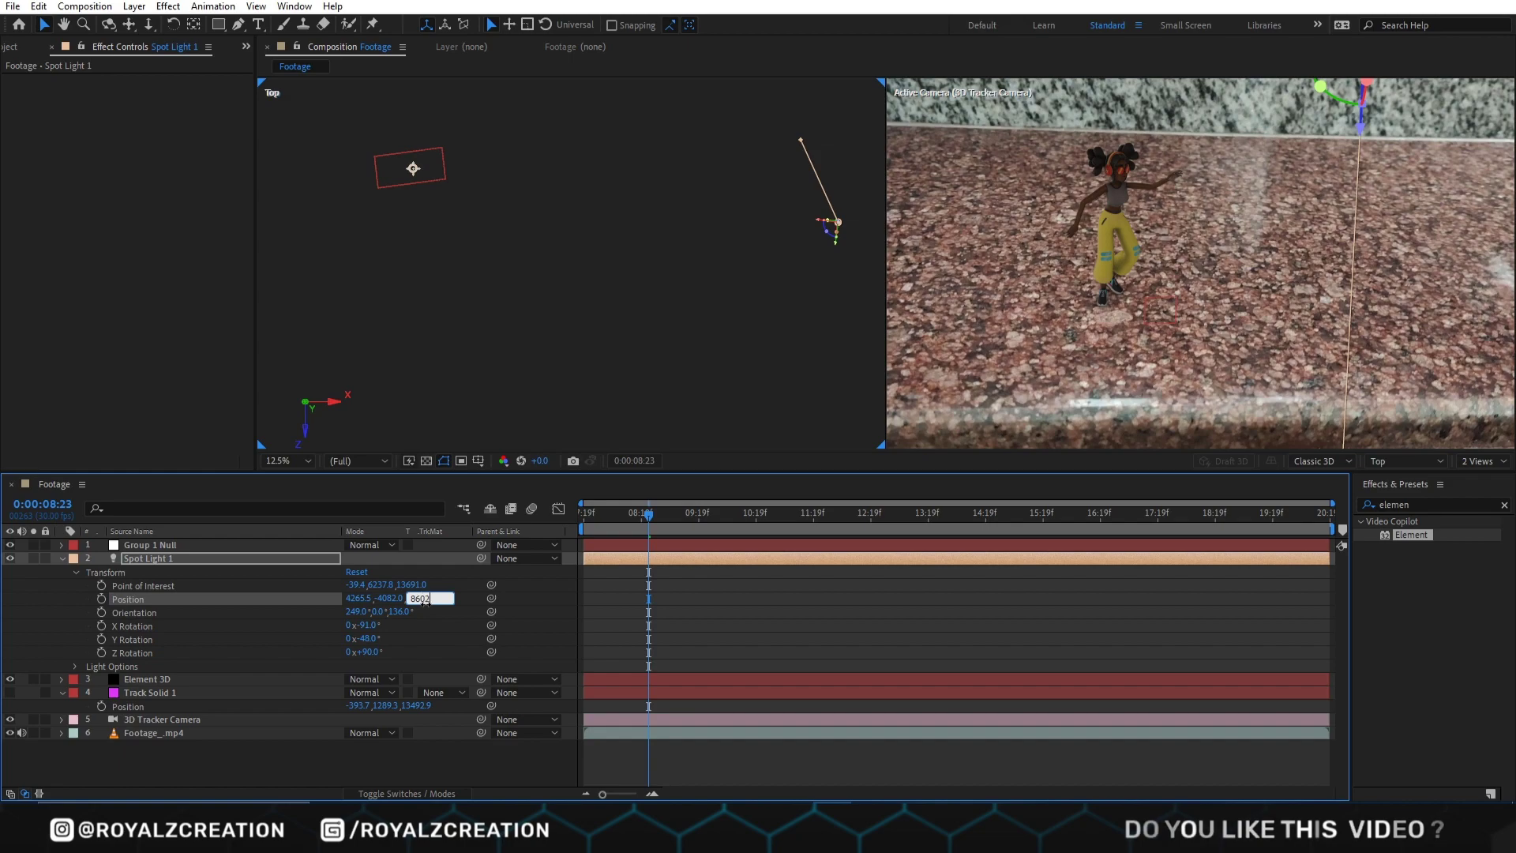
{"action": "key", "text": "Return"}
{"action": "left_click", "coordinate": [360, 599]}
{"action": "type", "text": "5911"}
{"action": "key", "text": "Return"}
Step: Set the spot light's Point of Interest to X -4219 and Y -5872, undoing the trial Z change
{"action": "left_click", "coordinate": [360, 586]}
{"action": "type", "text": "-4219"}
{"action": "key", "text": "Return"}
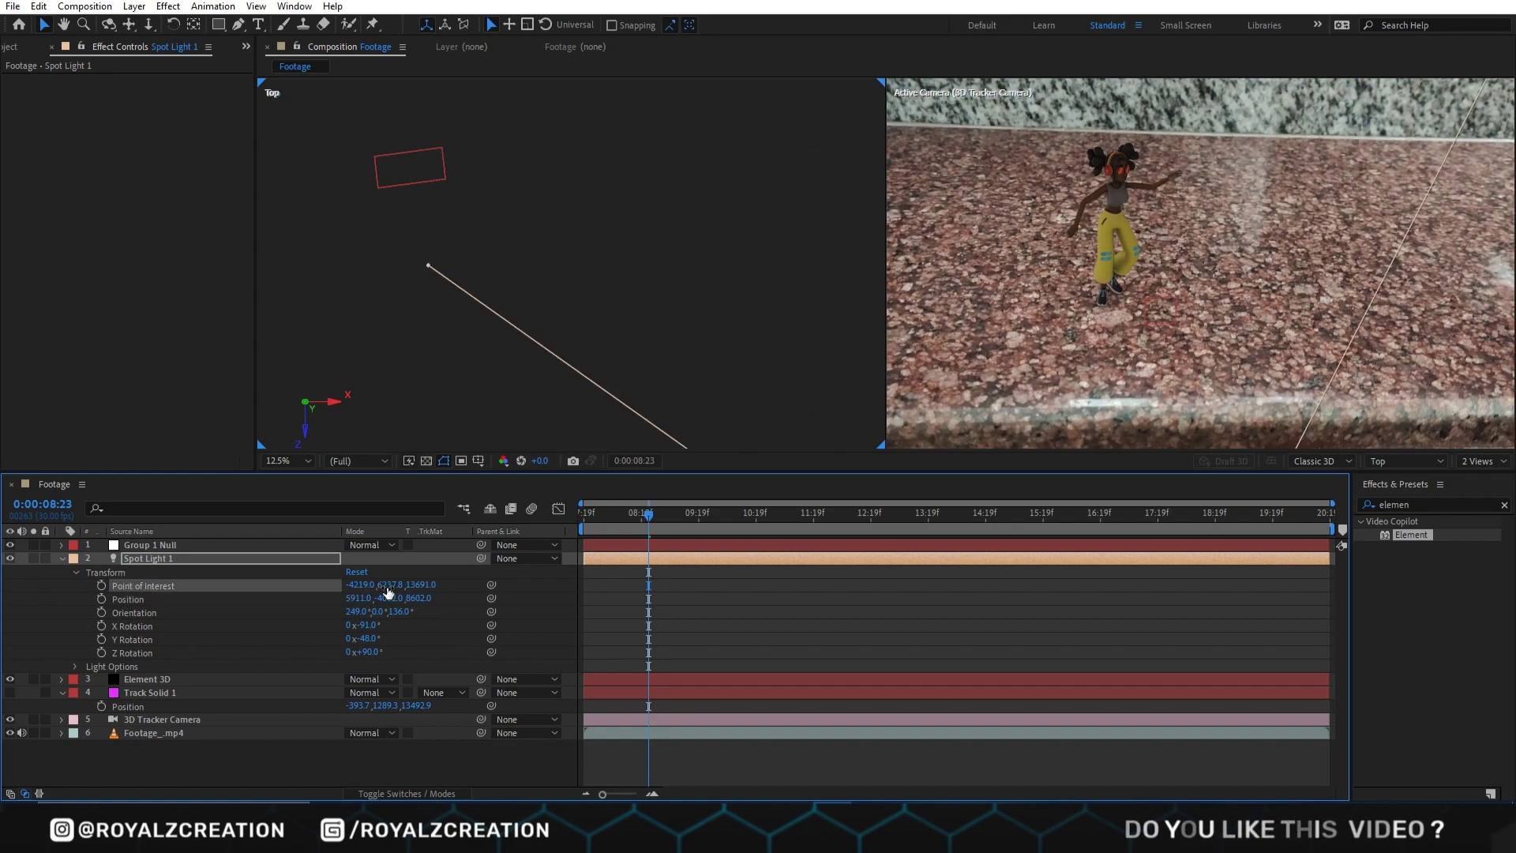
{"action": "key", "text": "Return"}
{"action": "left_click", "coordinate": [431, 586]}
{"action": "type", "text": "1369"}
{"action": "key", "text": "Return"}
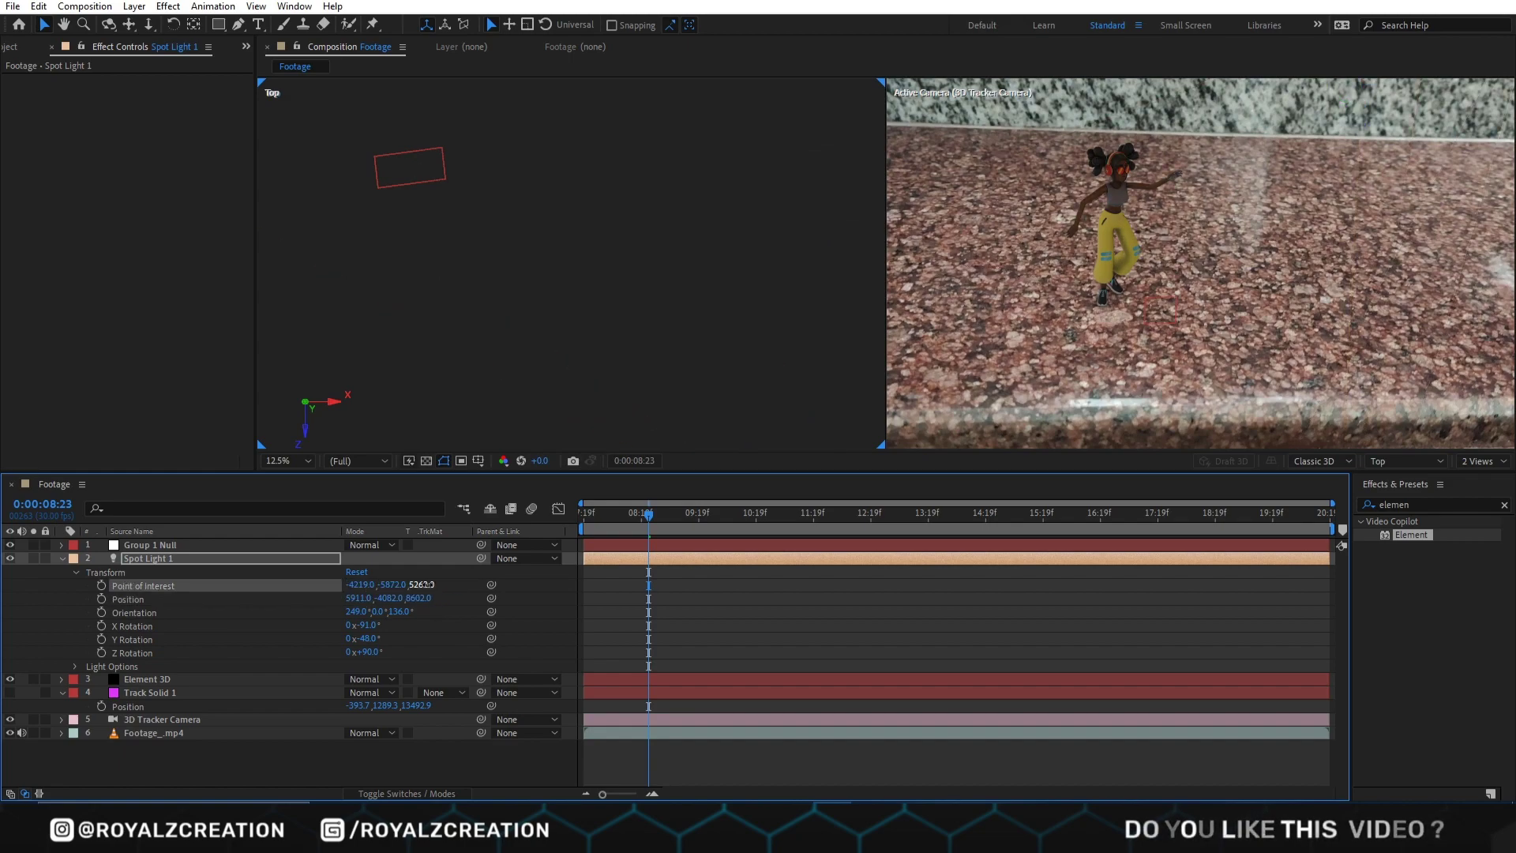
{"action": "key", "text": "ctrl+z"}
Step: Set the spot light's X Rotation to -53°
{"action": "left_click_drag", "start_coordinate": [367, 626], "coordinate": [388, 640]}
{"action": "key", "text": "ctrl+z"}
{"action": "scroll", "coordinate": [553, 254], "scroll_direction": "down", "scroll_amount": 1}
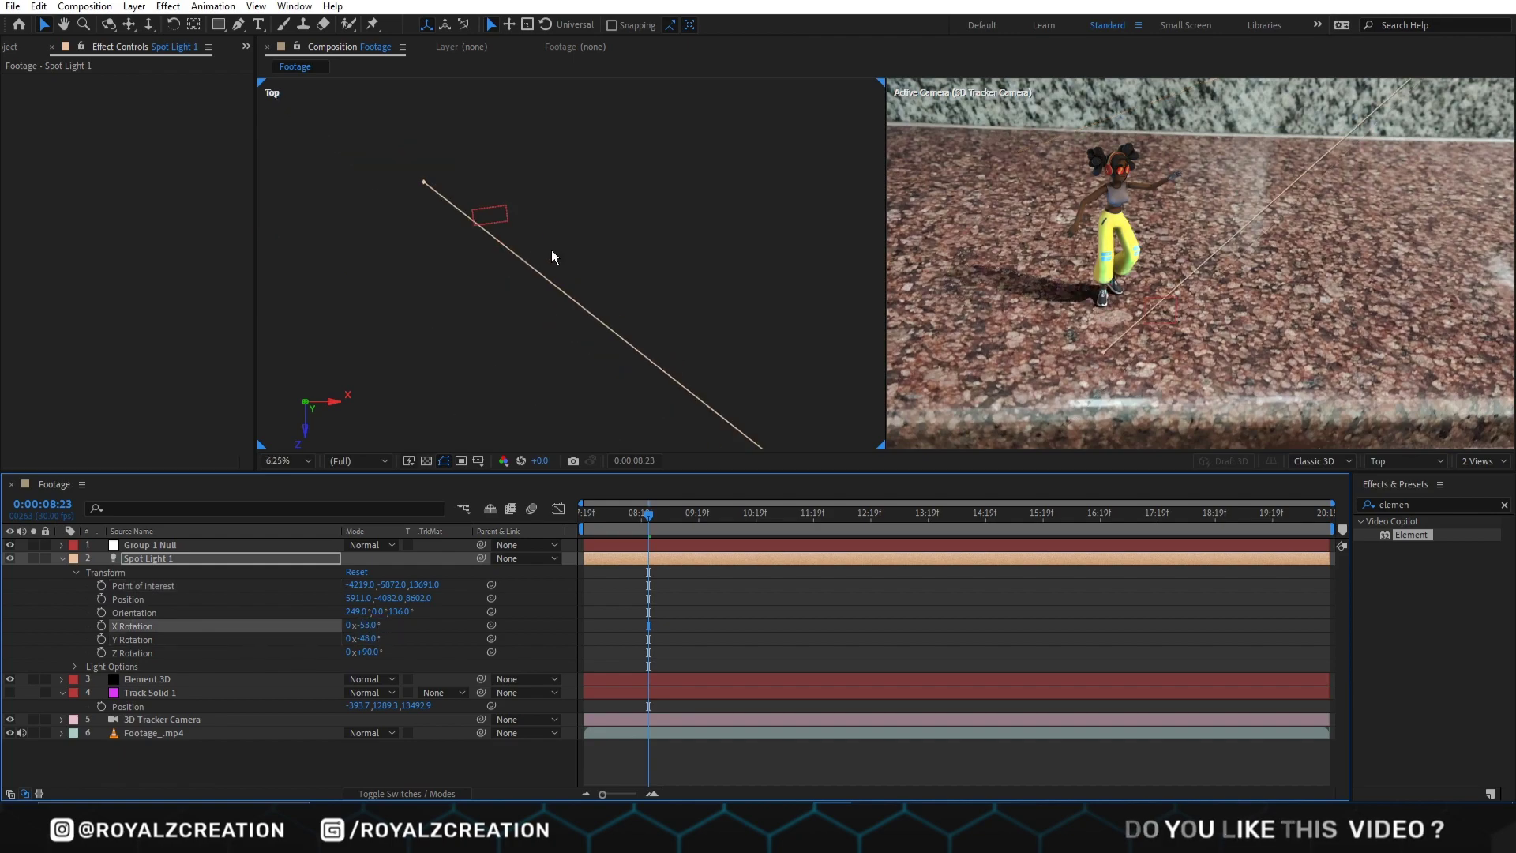
Step: Fine-tune the spot light to Point of Interest -4698, -6823, 13153 and Position 5003, -6495, 9826
{"action": "left_click_drag", "start_coordinate": [391, 586], "coordinate": [1, 597]}
{"action": "left_click_drag", "start_coordinate": [390, 586], "coordinate": [2, 593]}
{"action": "left_click_drag", "start_coordinate": [427, 586], "coordinate": [1, 593]}
{"action": "left_click_drag", "start_coordinate": [425, 599], "coordinate": [2, 596]}
{"action": "left_click_drag", "start_coordinate": [360, 611], "coordinate": [419, 607]}
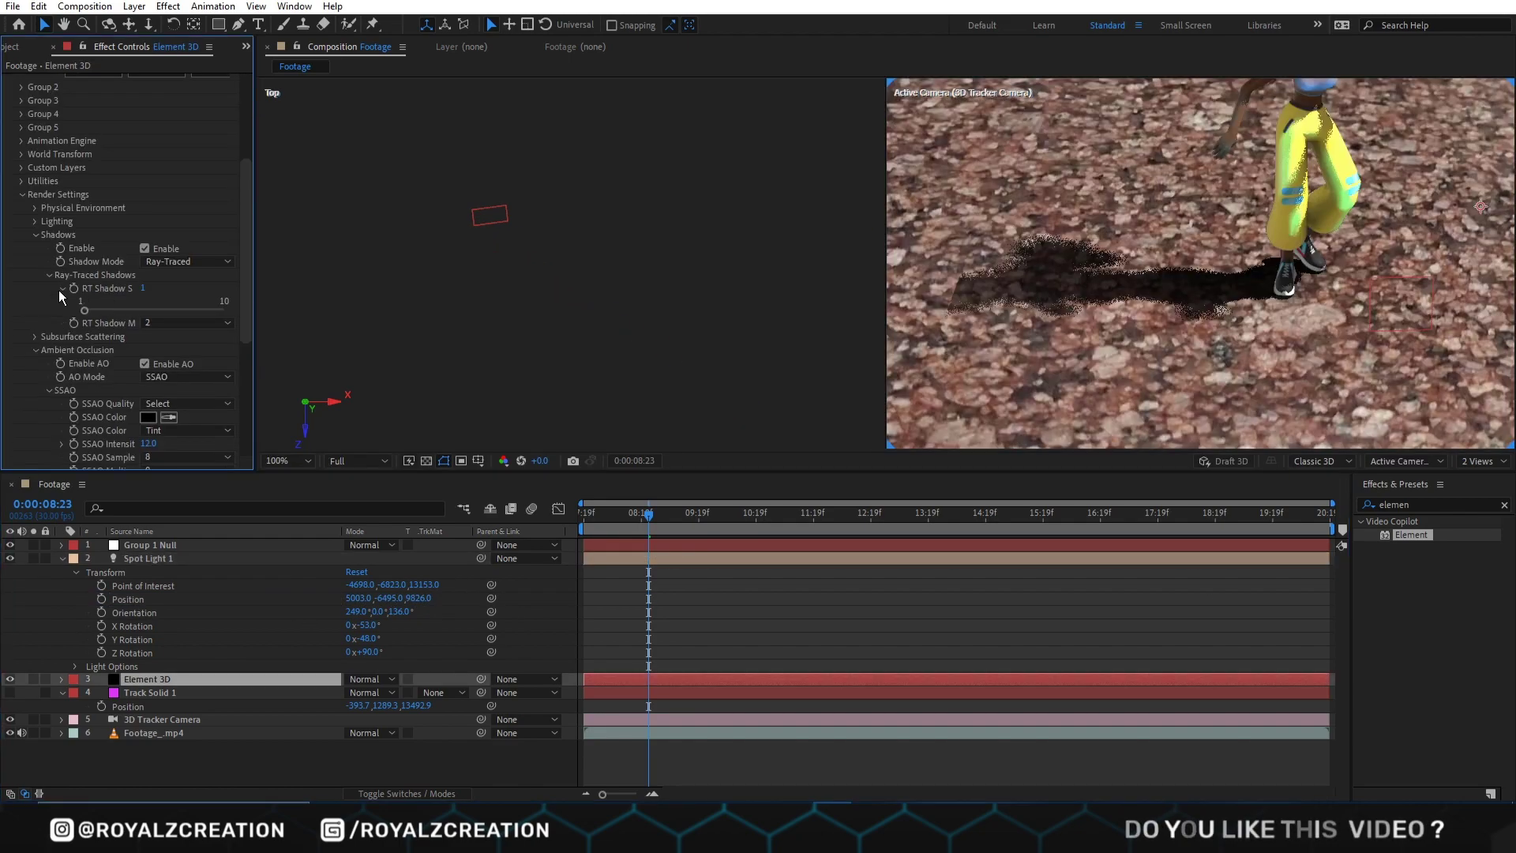
Step: Set the Element effect's RT Shadow Samples to 6 and RT Shadow Multisampling to 8
{"action": "left_click_drag", "start_coordinate": [254, 267], "coordinate": [380, 268]}
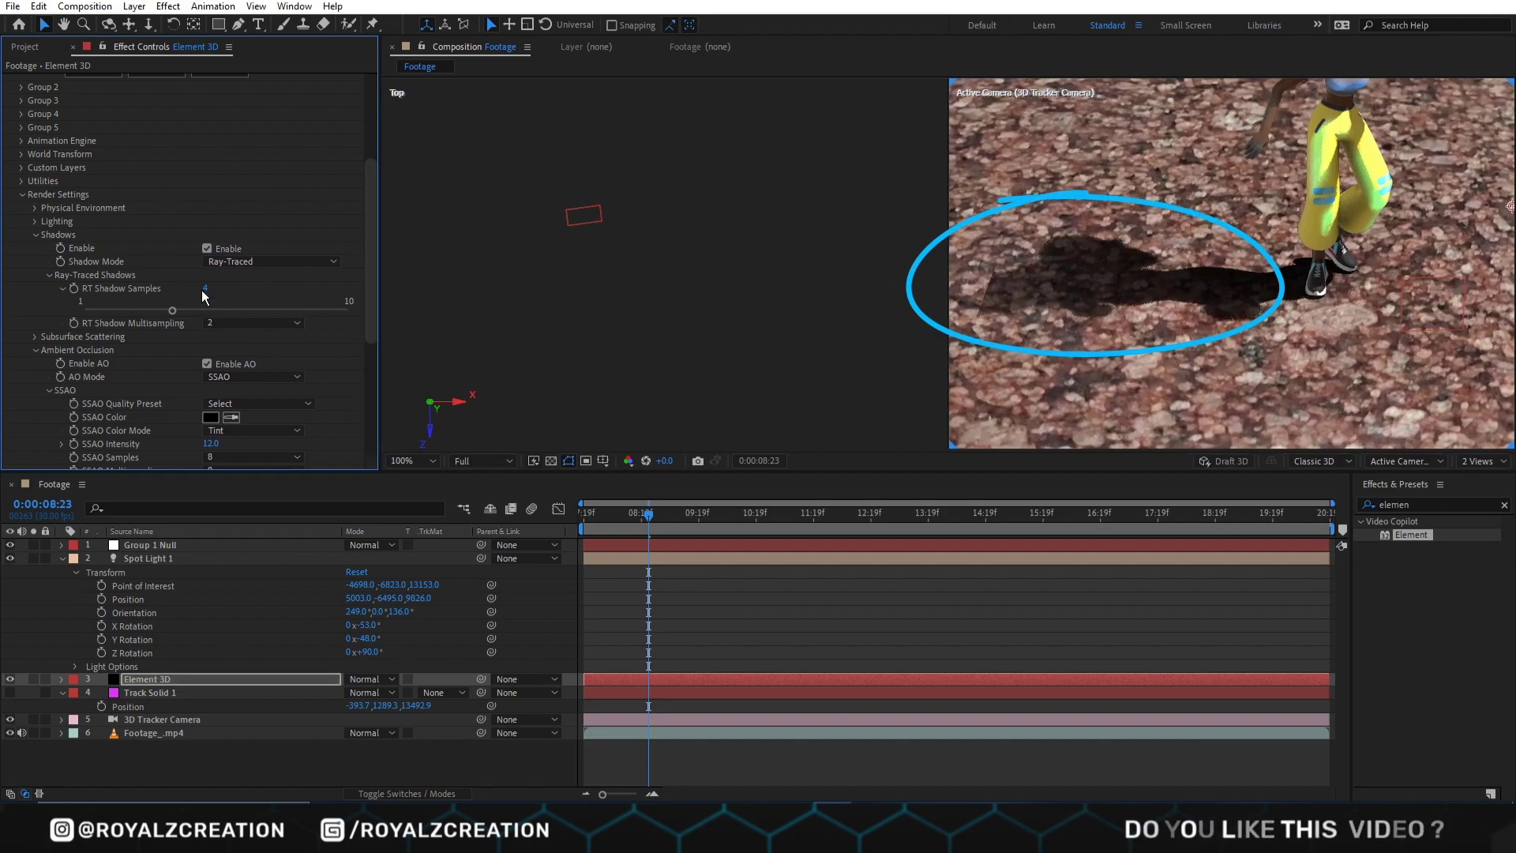
{"action": "left_click", "coordinate": [205, 288]}
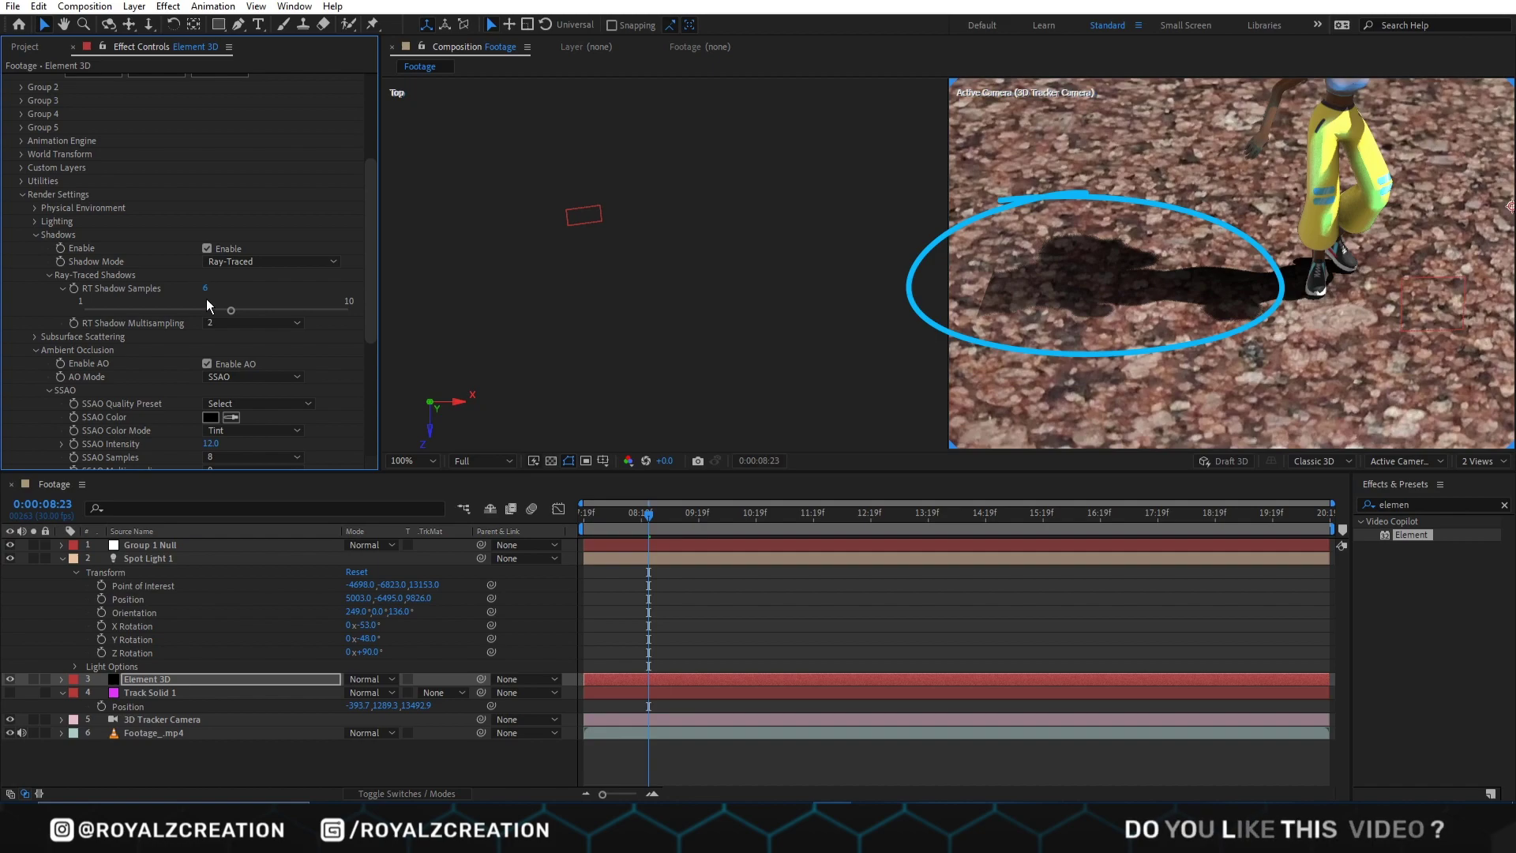
{"action": "left_click", "coordinate": [238, 322]}
{"action": "left_click", "coordinate": [255, 344]}
{"action": "left_click", "coordinate": [254, 325]}
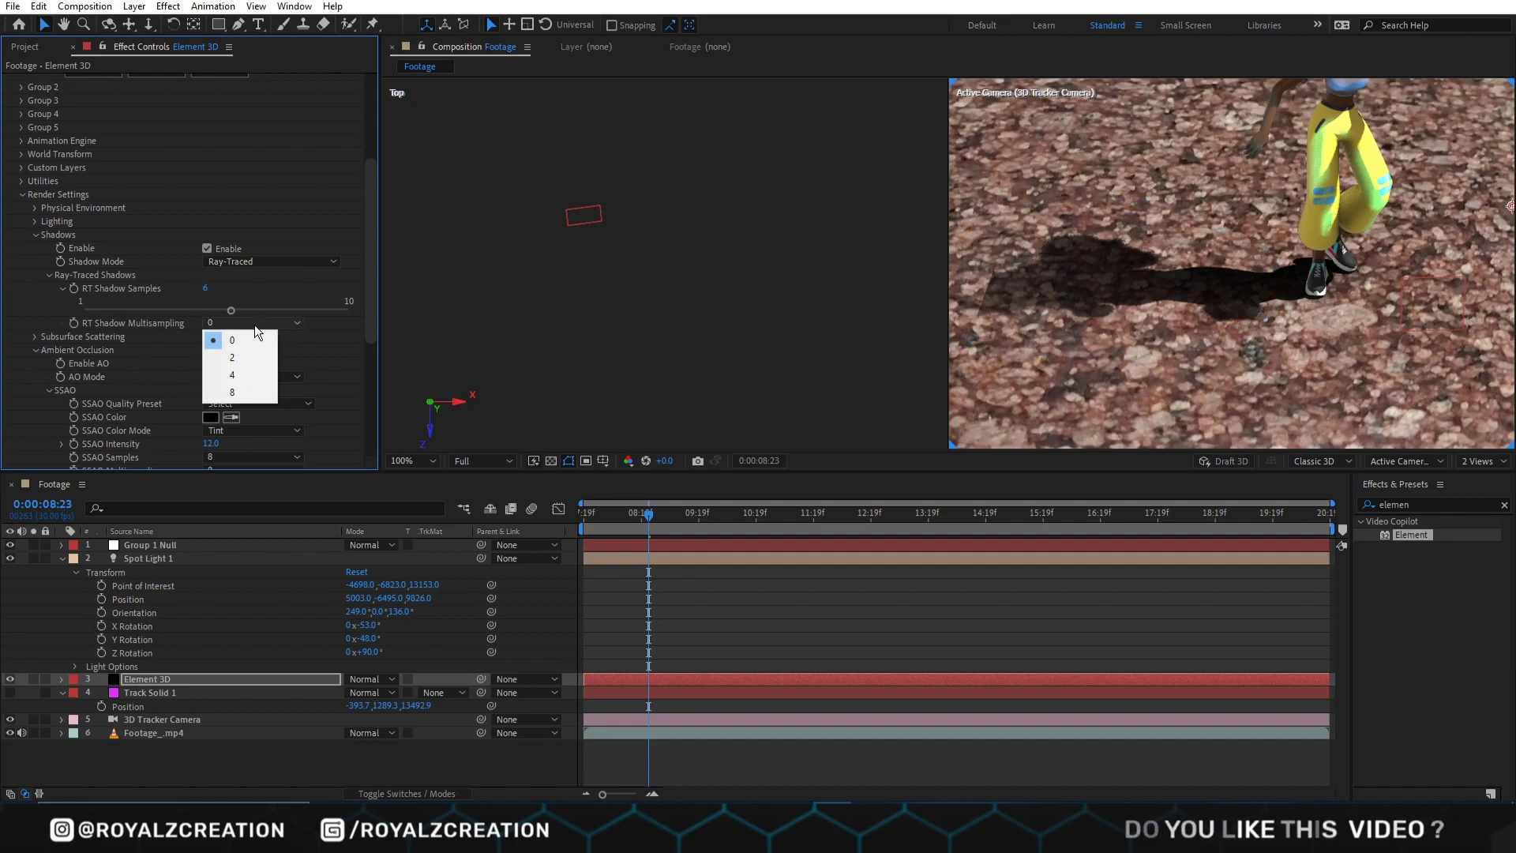
{"action": "left_click", "coordinate": [231, 392]}
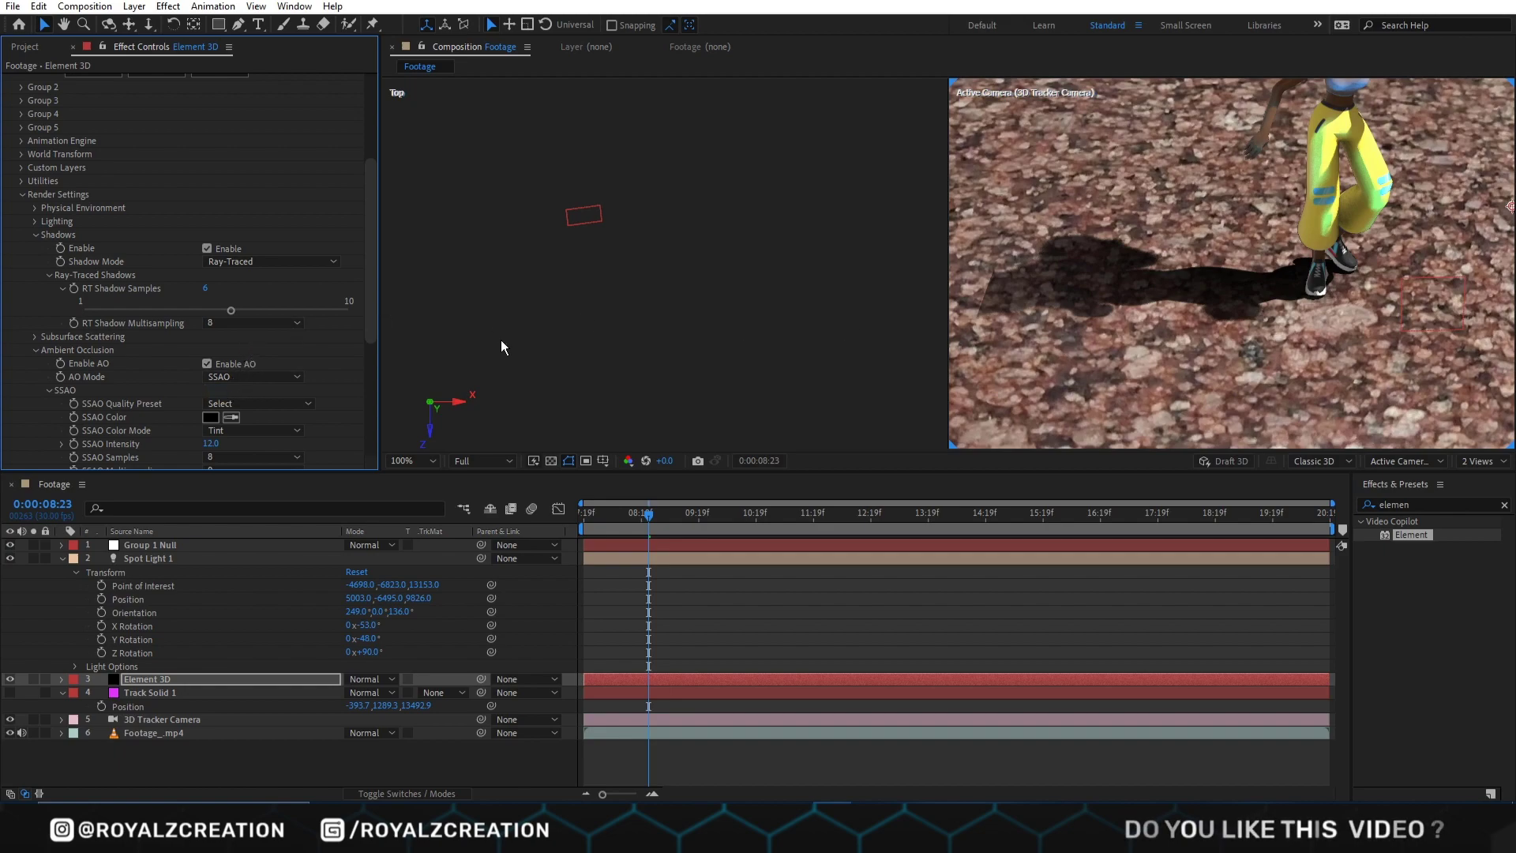
{"action": "left_click_drag", "start_coordinate": [383, 333], "coordinate": [235, 333]}
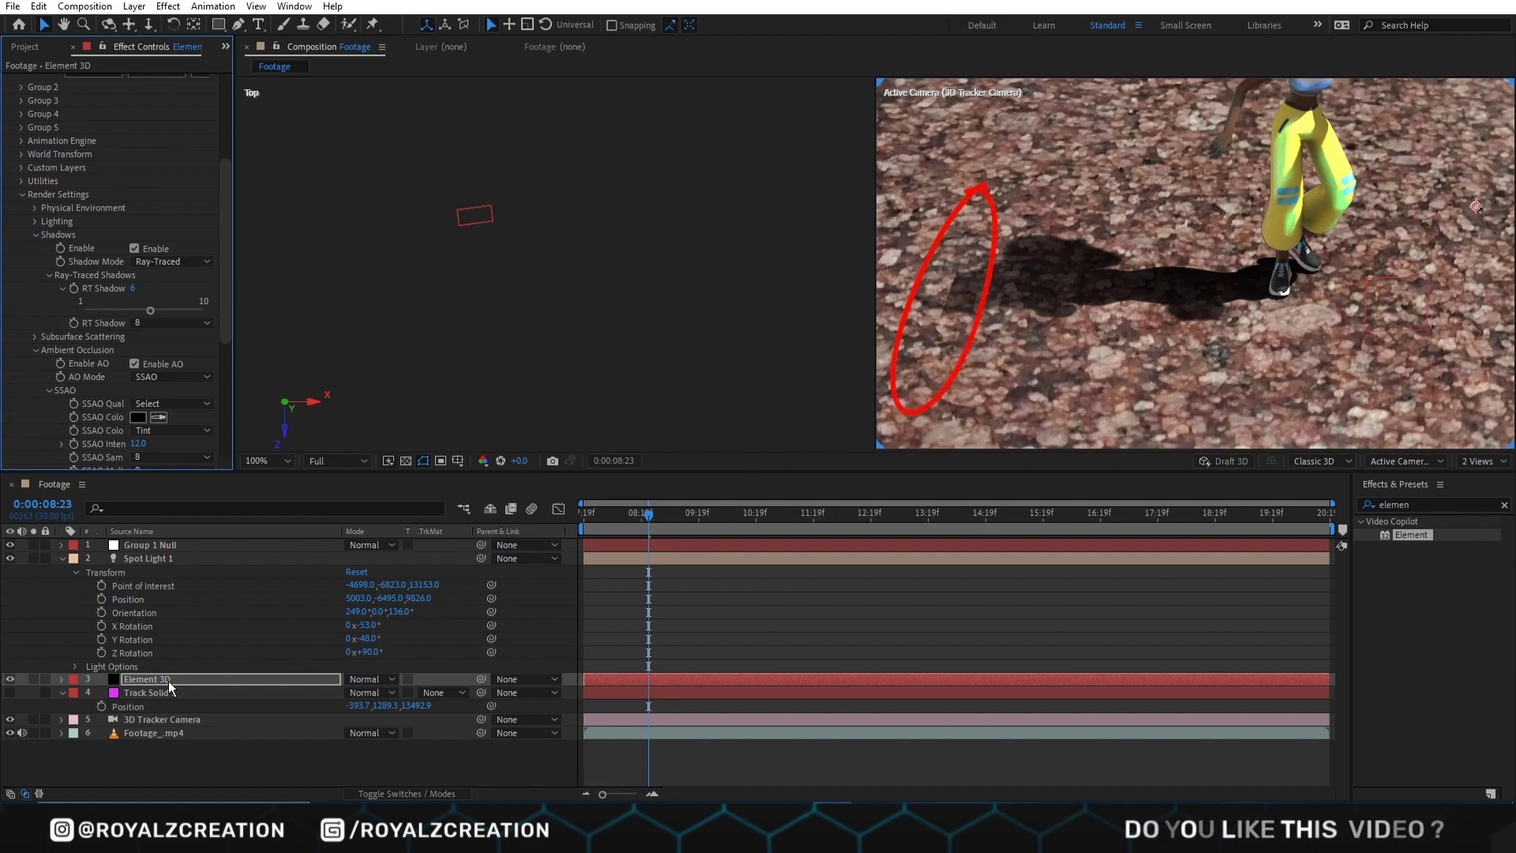
Step: Enlarge the Plane Model in Element's Scene Setup, setting its X size to 7, and apply the scene
{"action": "scroll", "coordinate": [49, 164], "scroll_direction": "up", "scroll_amount": 5}
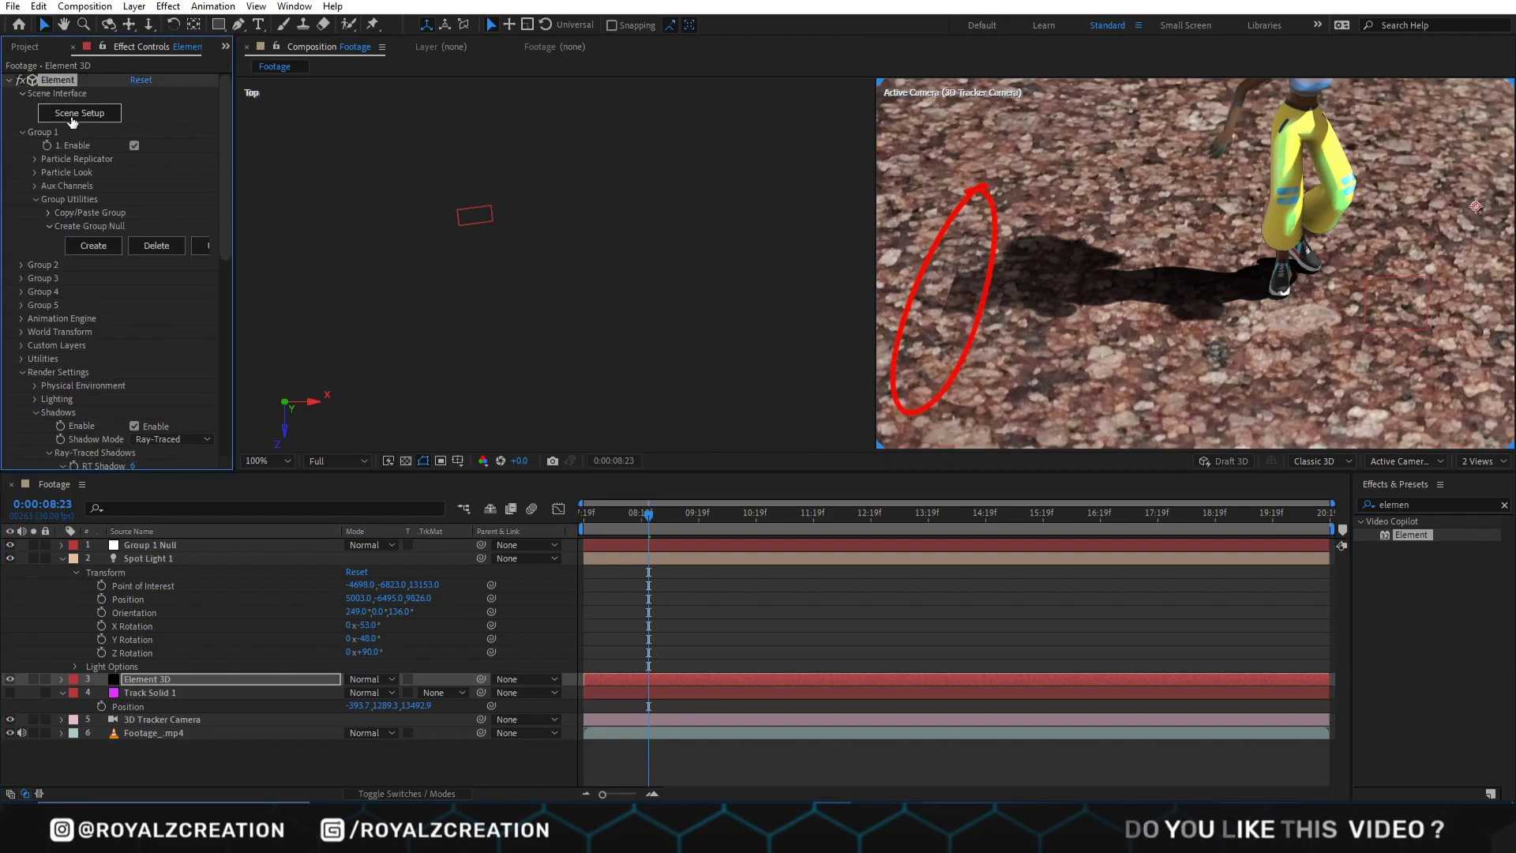
{"action": "left_click", "coordinate": [73, 115]}
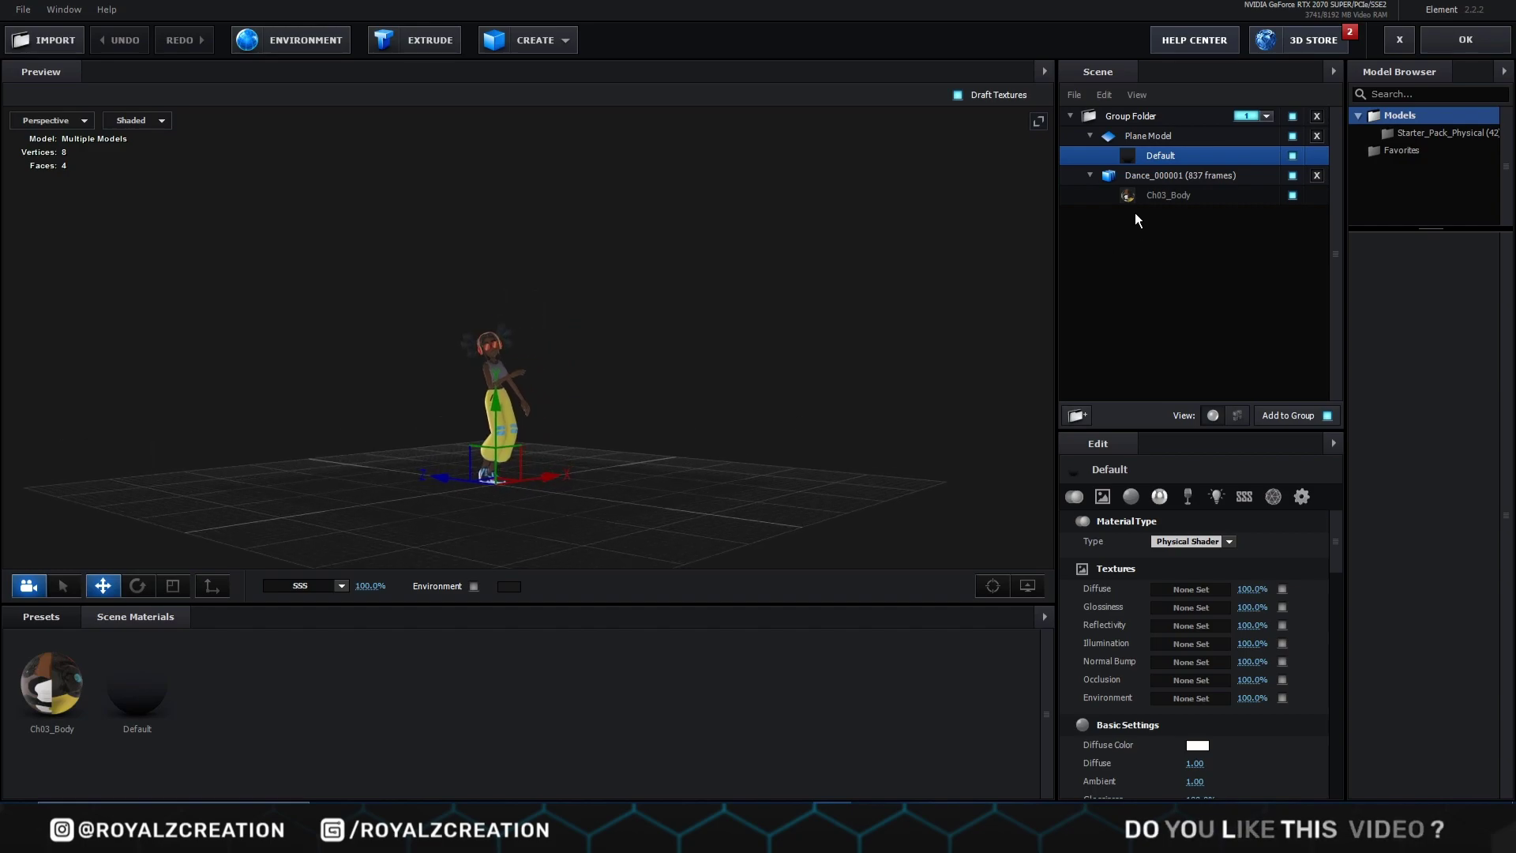
{"action": "left_click", "coordinate": [1136, 137]}
{"action": "left_click", "coordinate": [1201, 542]}
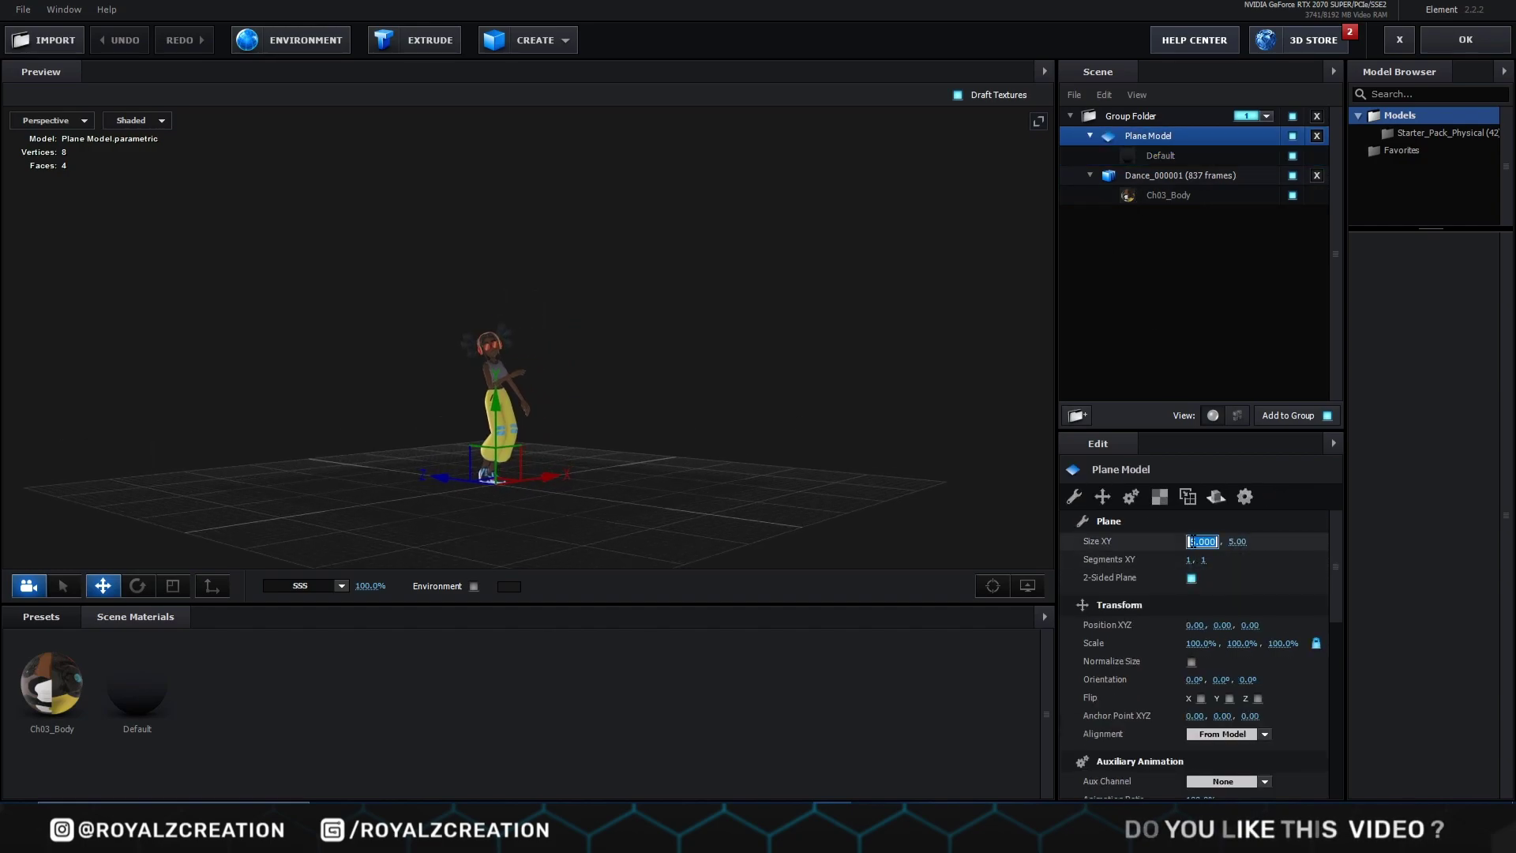
{"action": "type", "text": "7"}
{"action": "key", "text": "Return"}
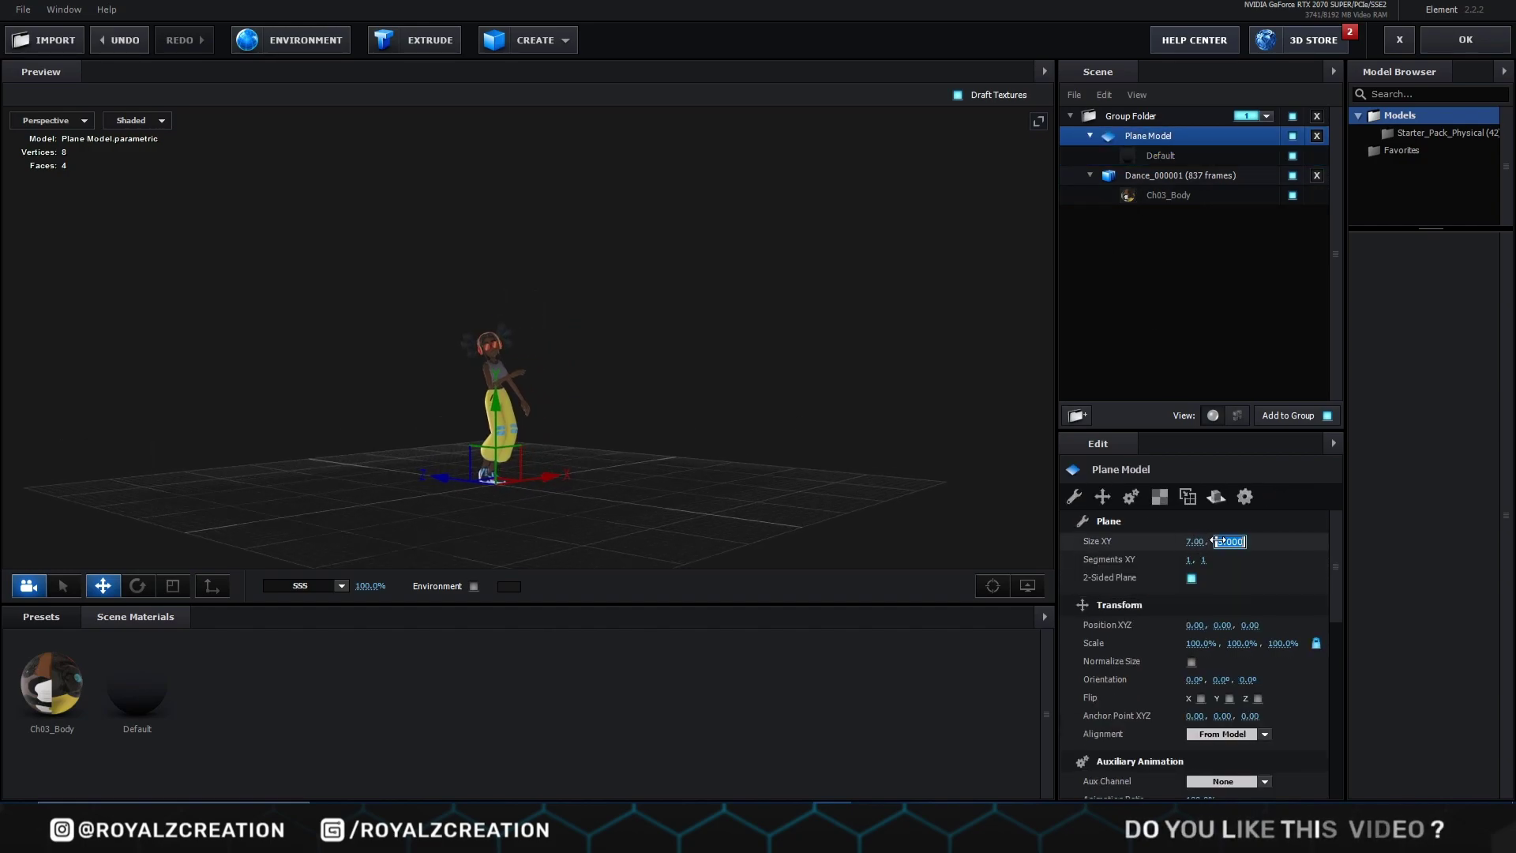
{"action": "key", "text": "Return"}
{"action": "left_click", "coordinate": [1472, 43]}
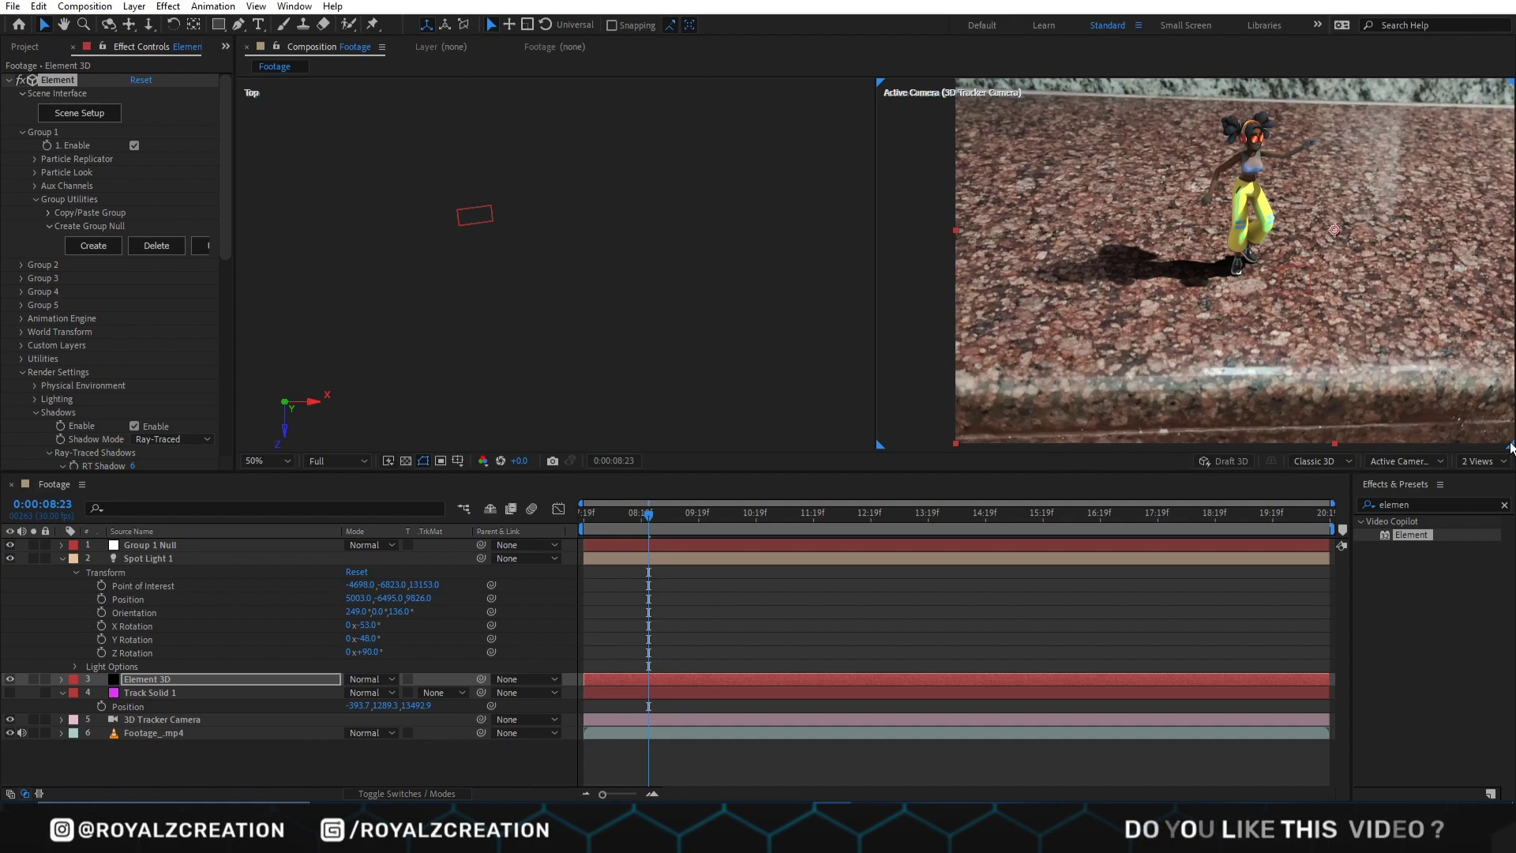
Step: Return to 1 View and tune the spot light to Position 5003, -5623, 9874, X Rotation -51° and Y Rotation -45°
{"action": "left_click", "coordinate": [1478, 461]}
{"action": "left_click", "coordinate": [1457, 478]}
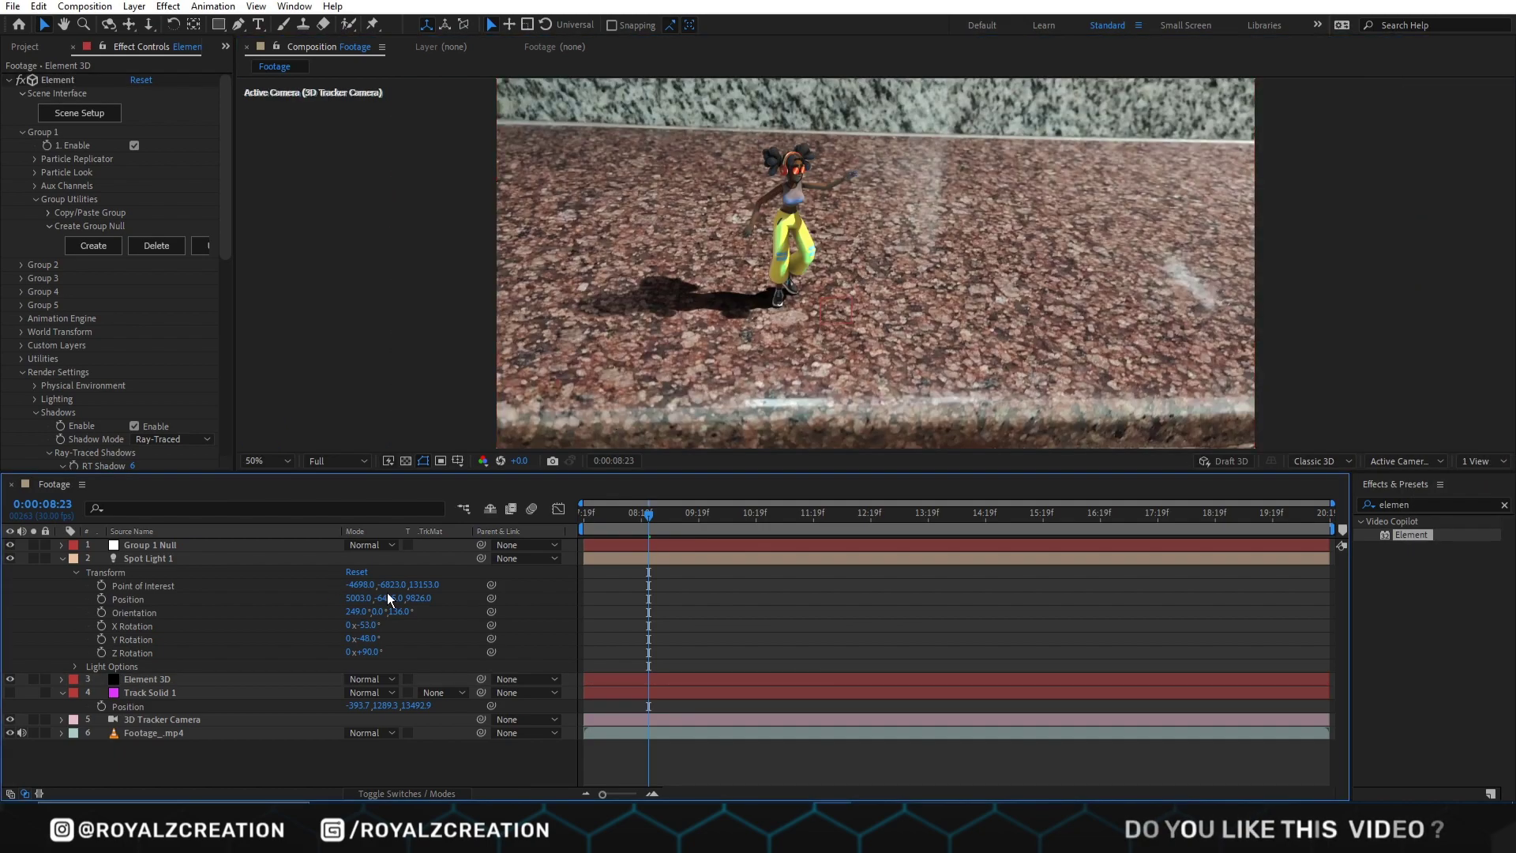
{"action": "left_click_drag", "start_coordinate": [388, 598], "coordinate": [453, 604]}
{"action": "left_click_drag", "start_coordinate": [363, 639], "coordinate": [988, 665]}
{"action": "left_click", "coordinate": [368, 625]}
{"action": "key", "text": "Return"}
{"action": "key", "text": "ctrl+z"}
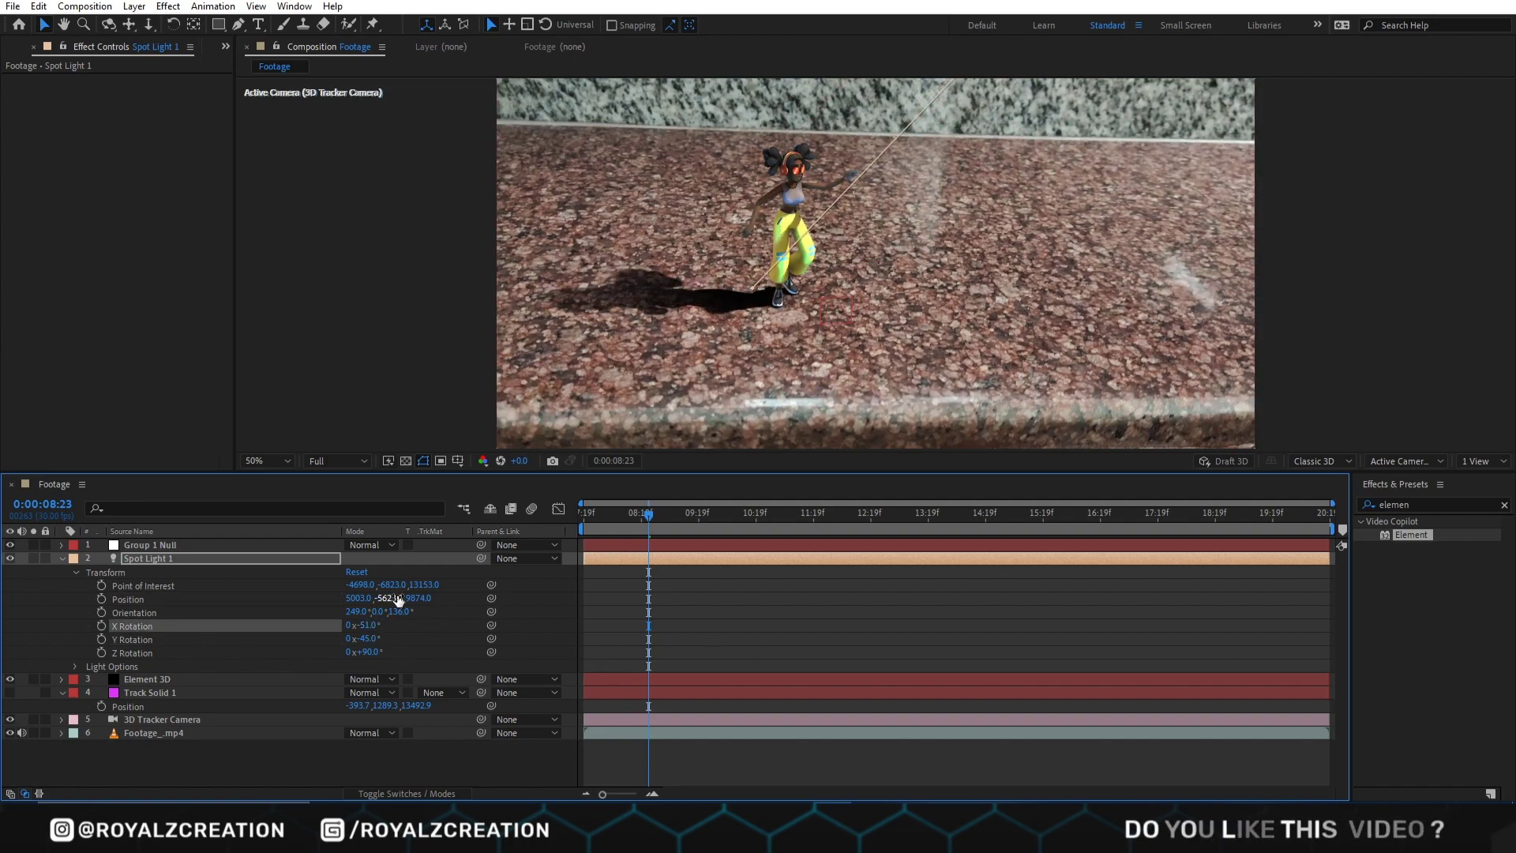
{"action": "left_click_drag", "start_coordinate": [422, 599], "coordinate": [759, 600]}
{"action": "key", "text": "ctrl+z"}
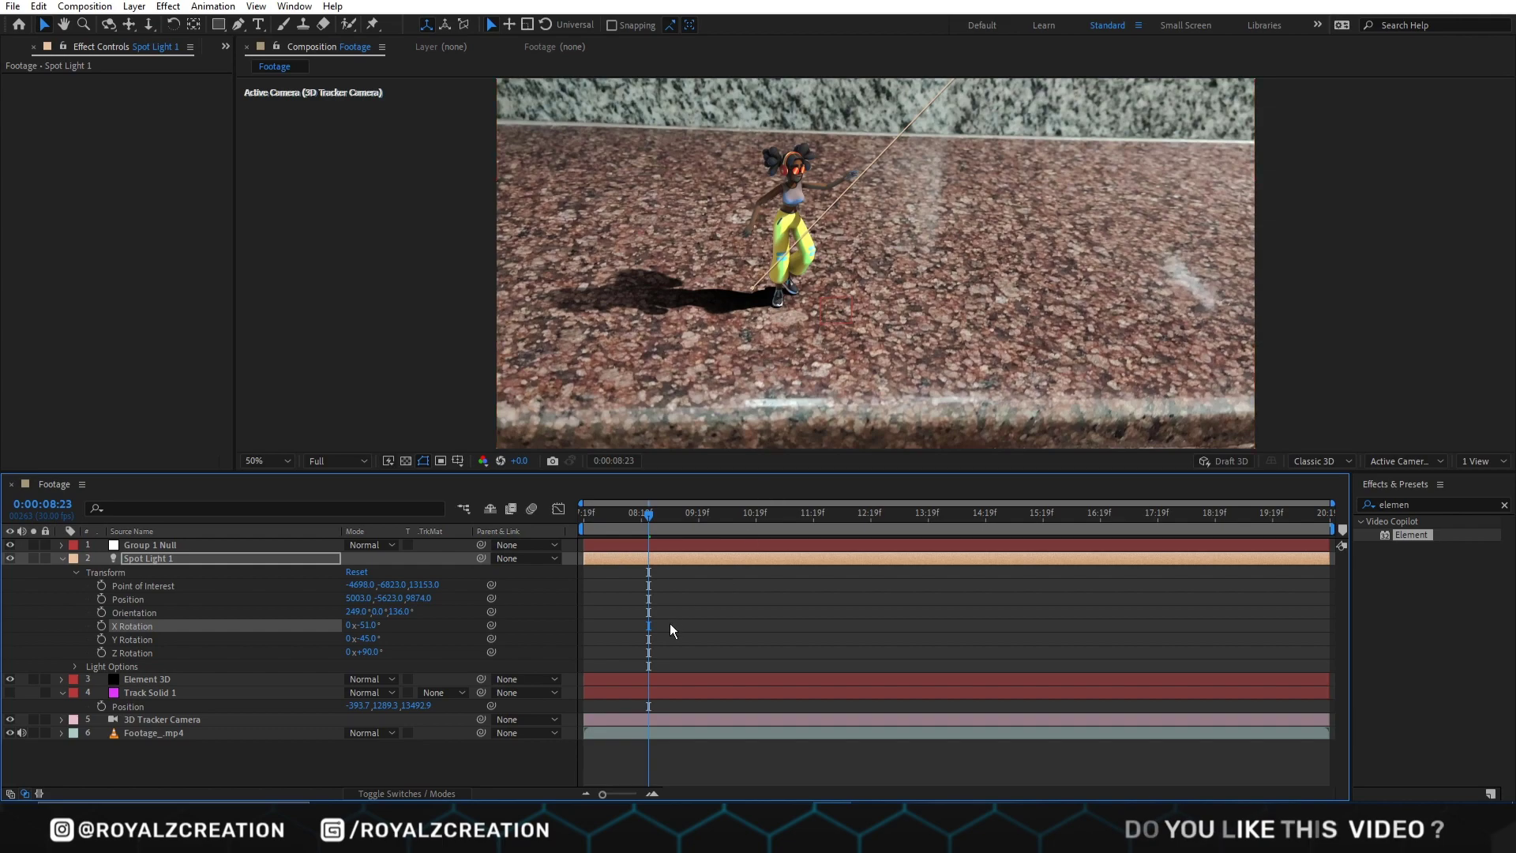
{"action": "left_click", "coordinate": [662, 611]}
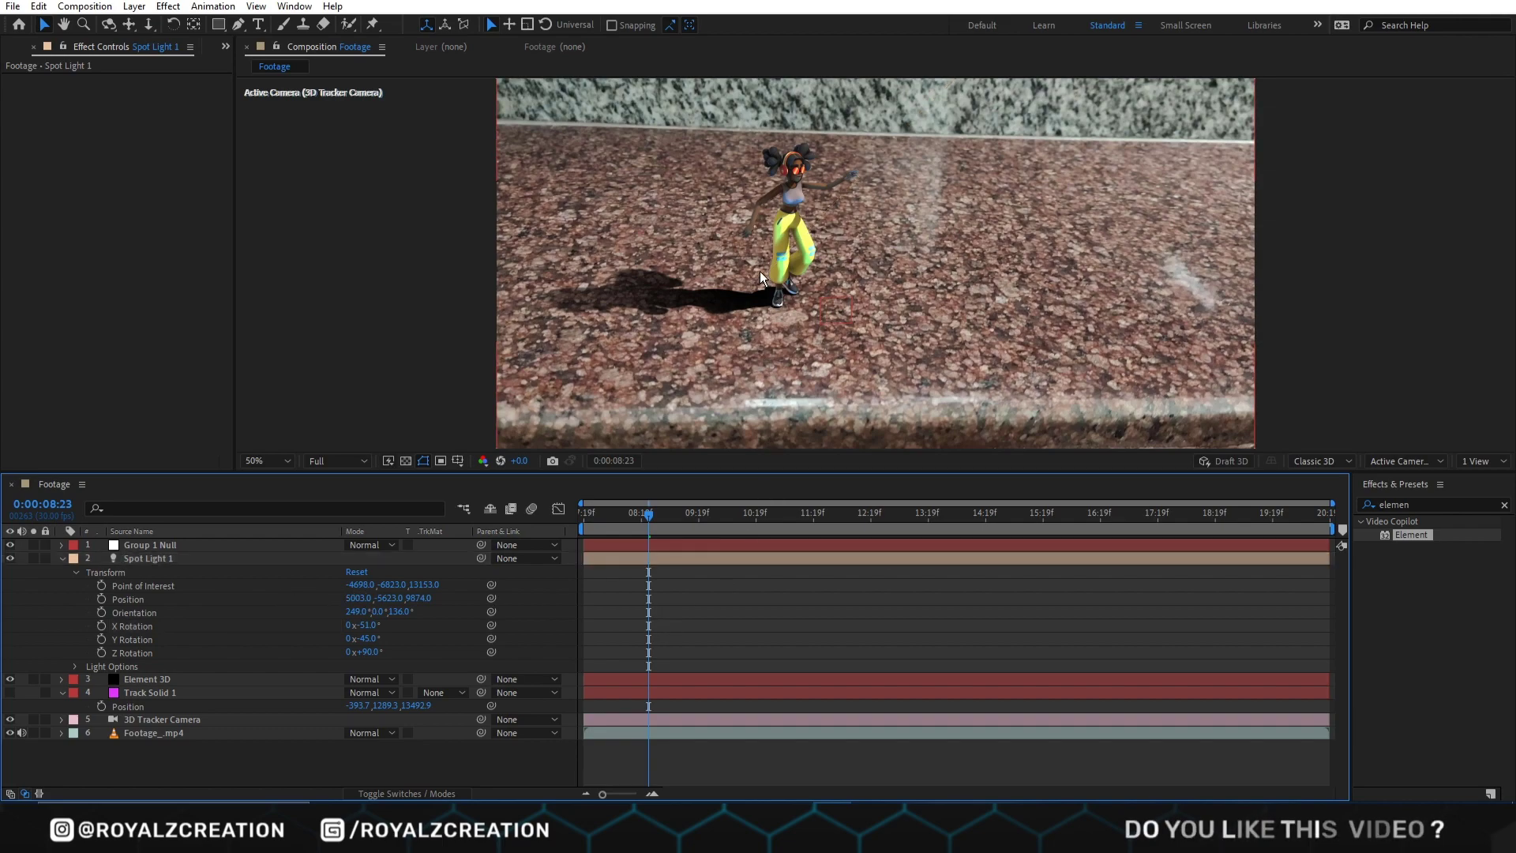
{"action": "scroll", "coordinate": [759, 272], "scroll_direction": "down", "scroll_amount": 2}
{"action": "scroll", "coordinate": [820, 269], "scroll_direction": "up", "scroll_amount": 2}
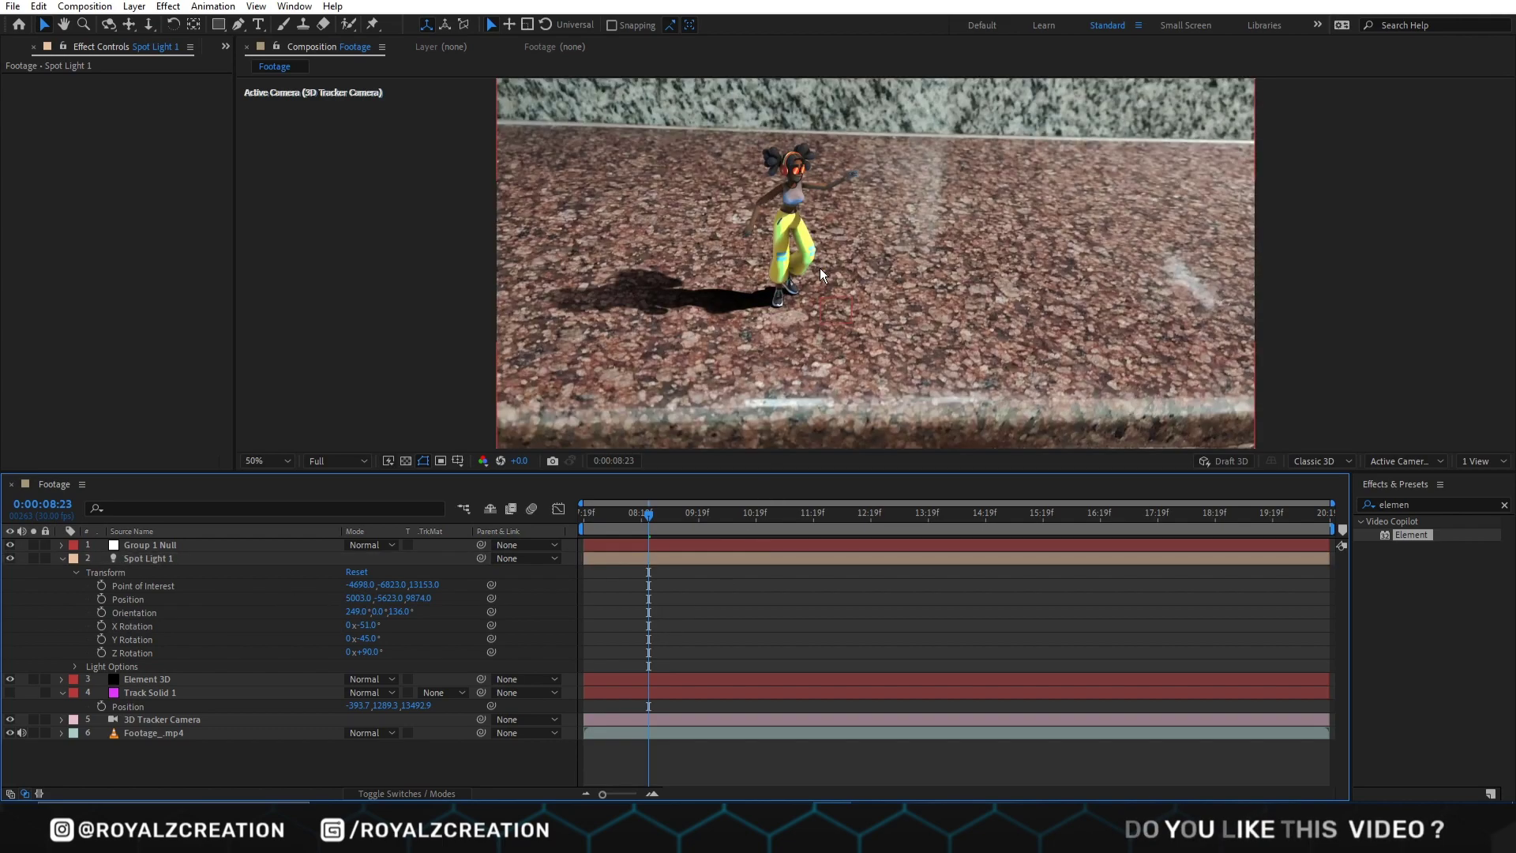
Step: Set Spot Light 1's intensity to 190% in its light settings
{"action": "double_click", "coordinate": [258, 558]}
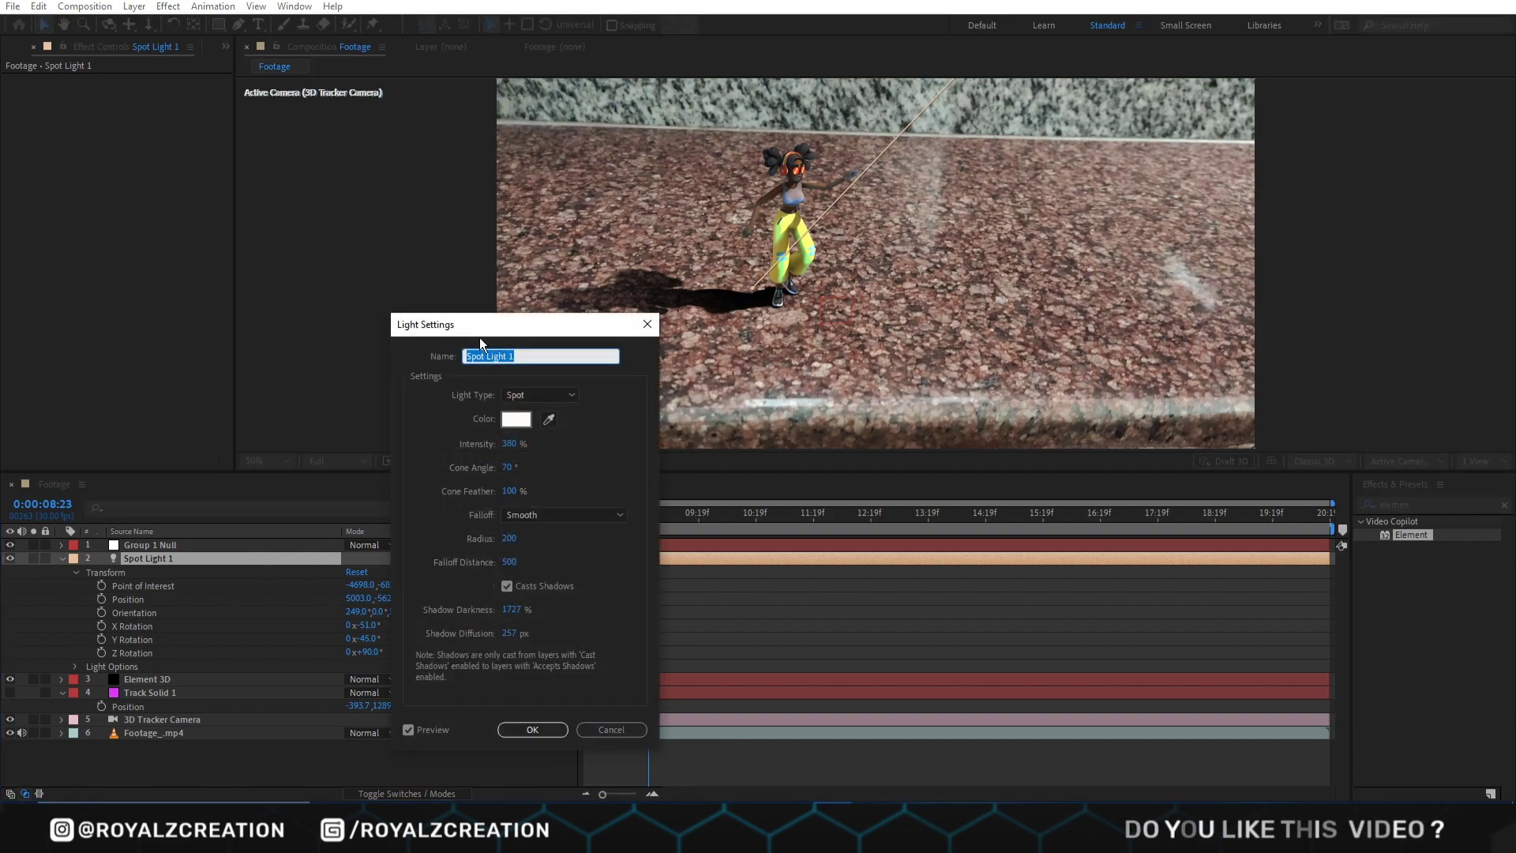
{"action": "left_click_drag", "start_coordinate": [480, 338], "coordinate": [209, 218]}
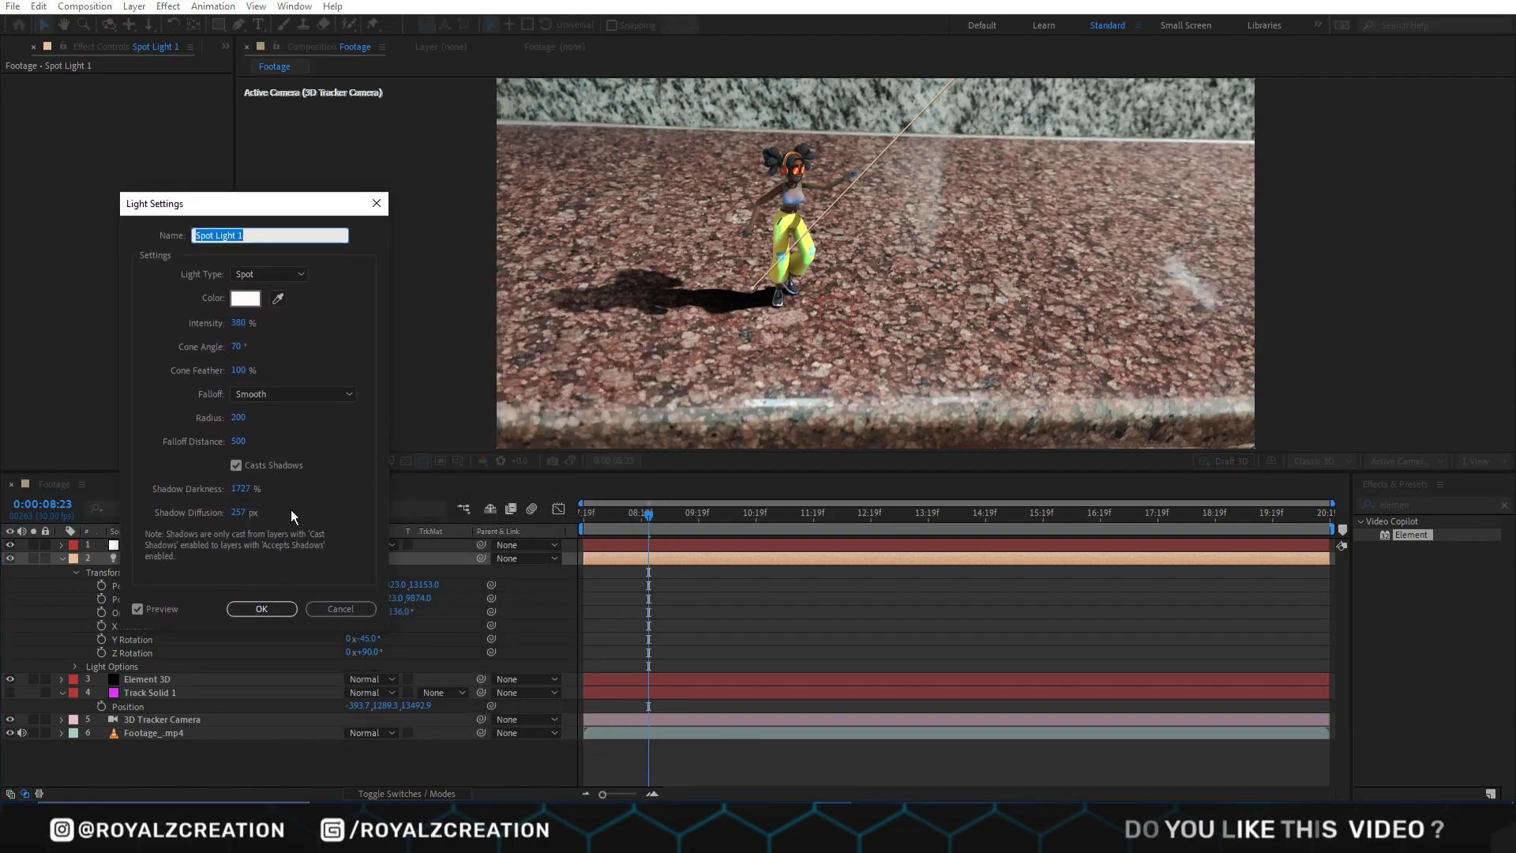
{"action": "left_click", "coordinate": [237, 512]}
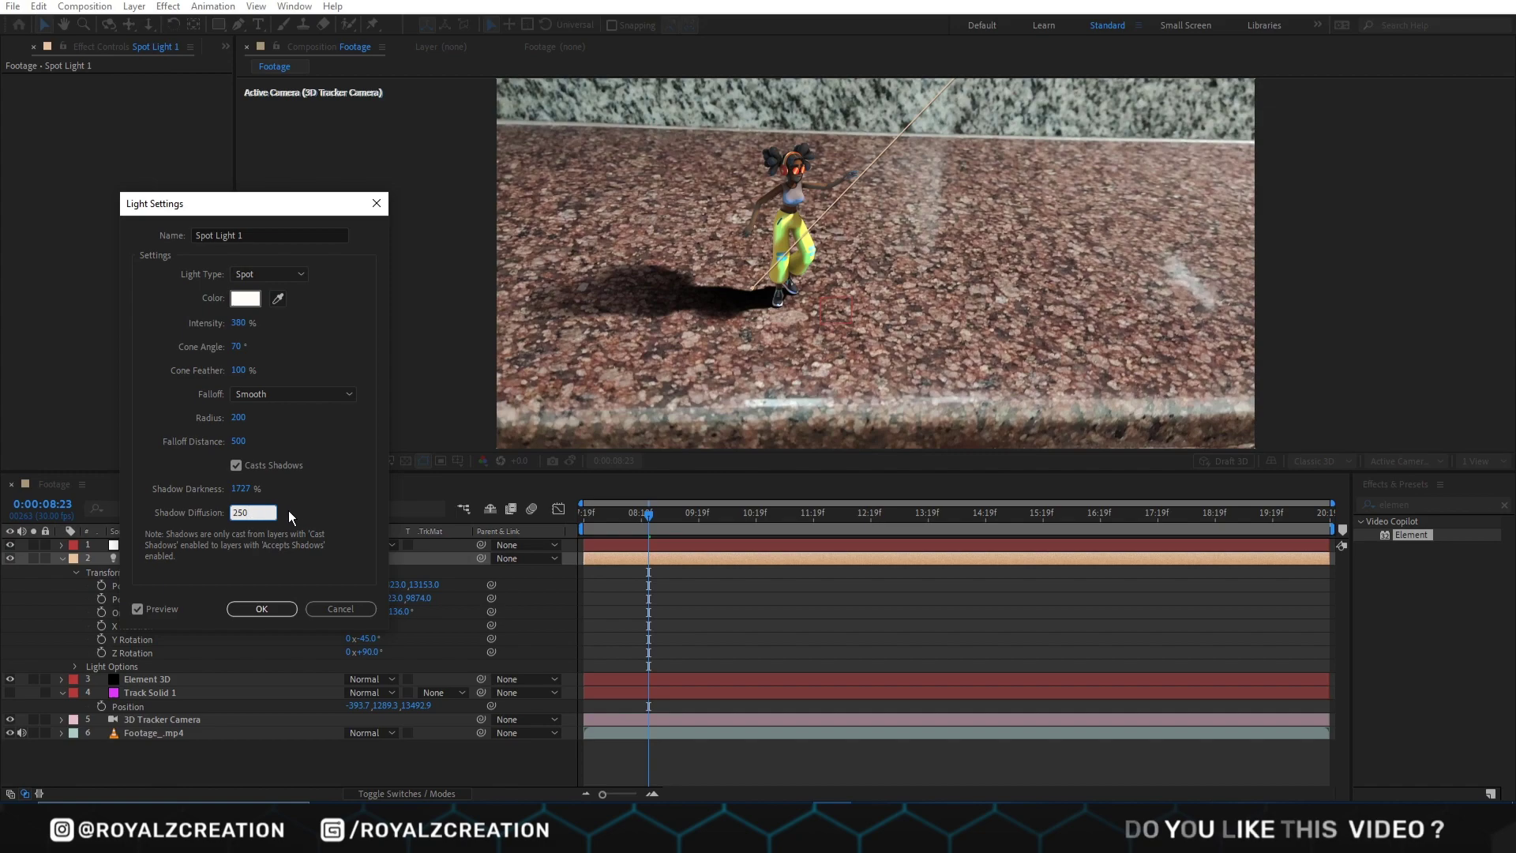
{"action": "left_click_drag", "start_coordinate": [301, 516], "coordinate": [301, 516]}
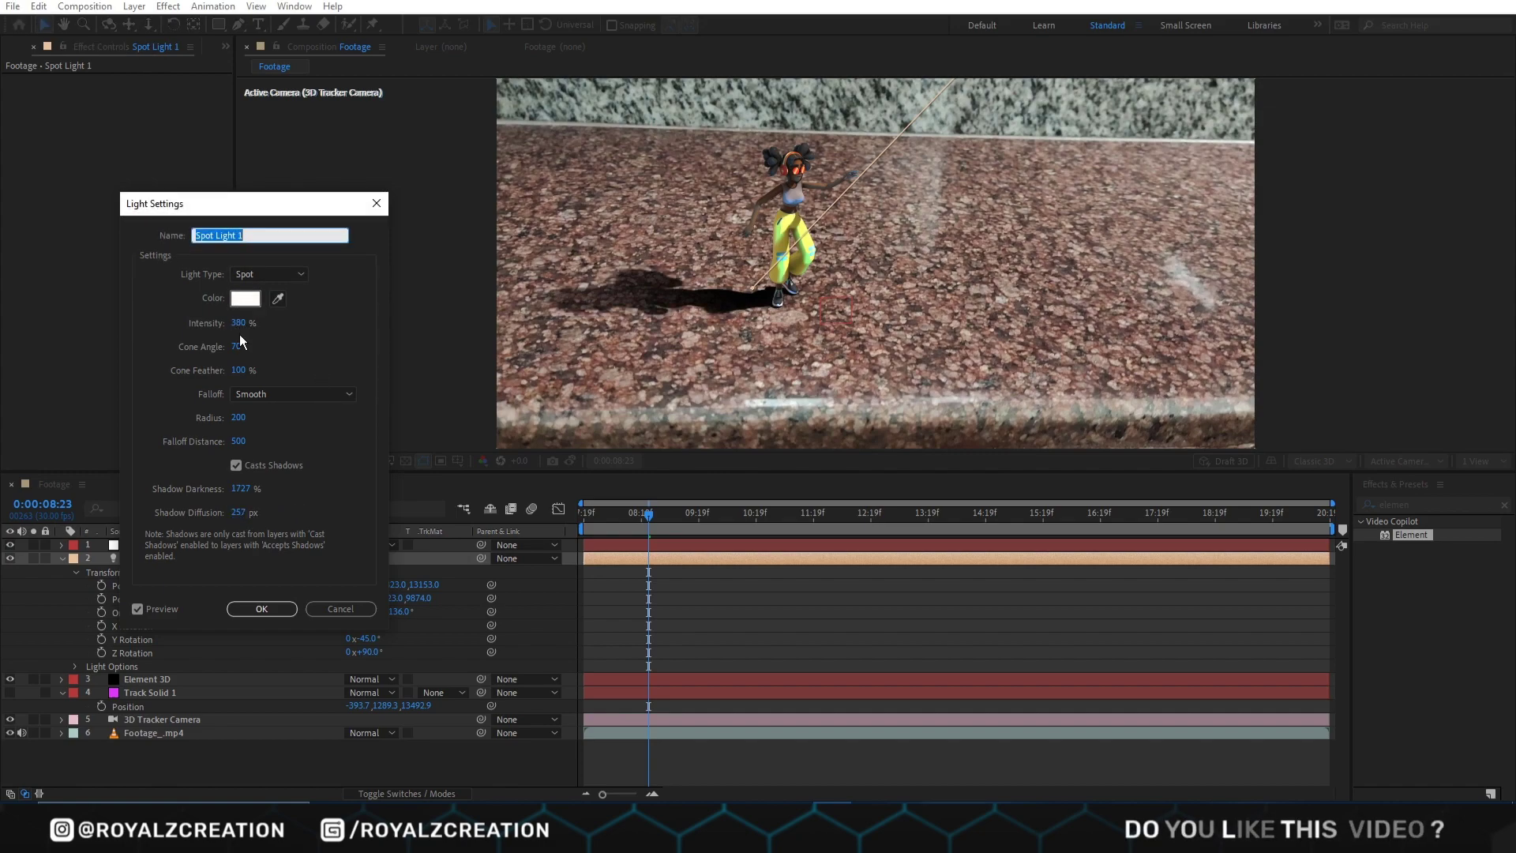
{"action": "left_click_drag", "start_coordinate": [239, 324], "coordinate": [285, 323]}
{"action": "left_click", "coordinate": [261, 608]}
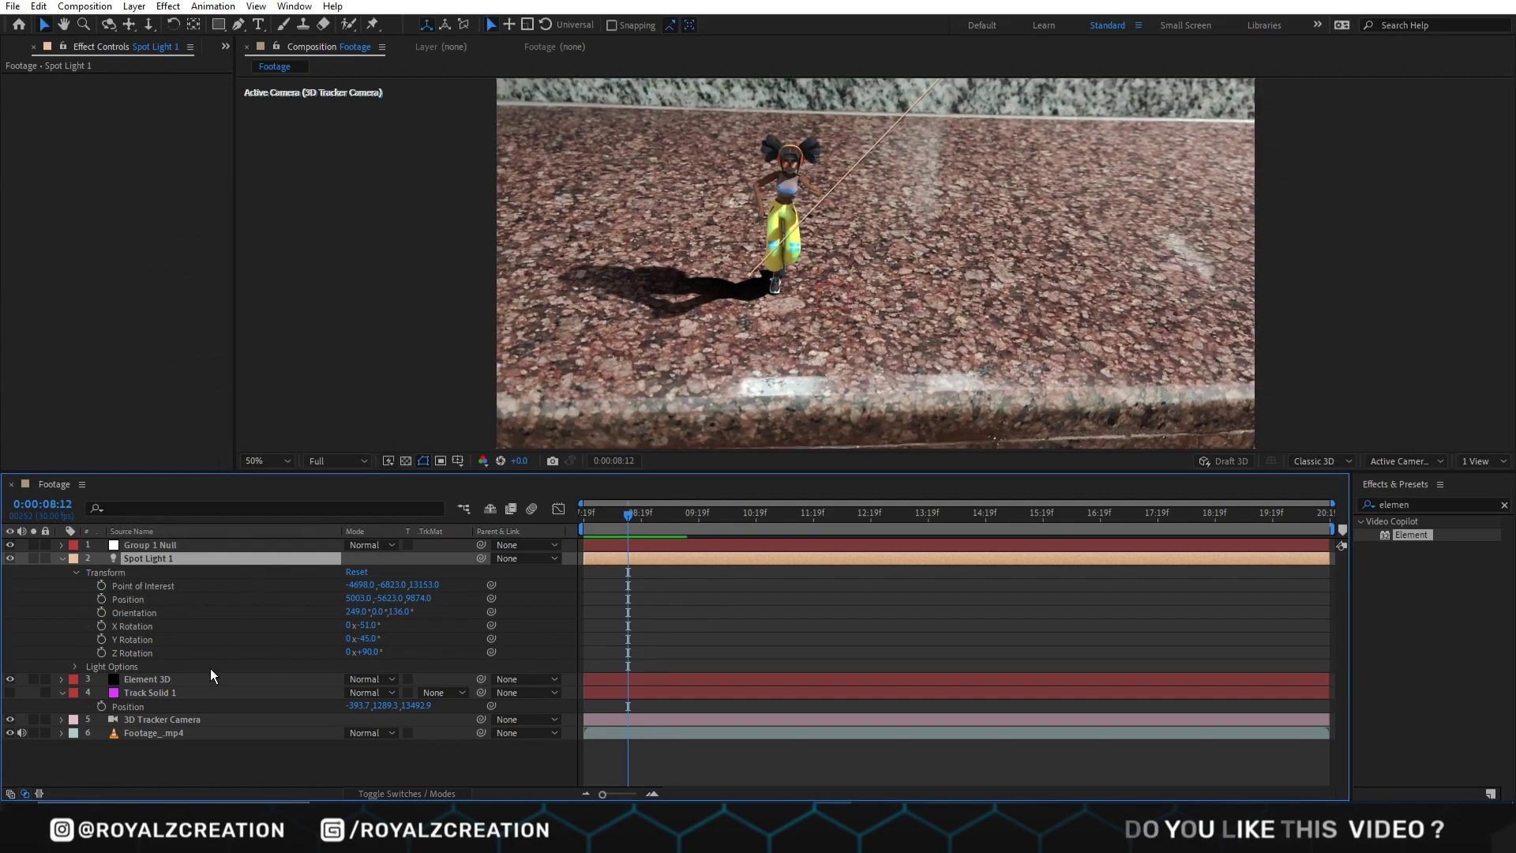
Step: Apply the Curves effect to the Footage_.mp4 layer and pull the RGB curve's midtones down slightly to darken it
{"action": "left_click", "coordinate": [184, 733]}
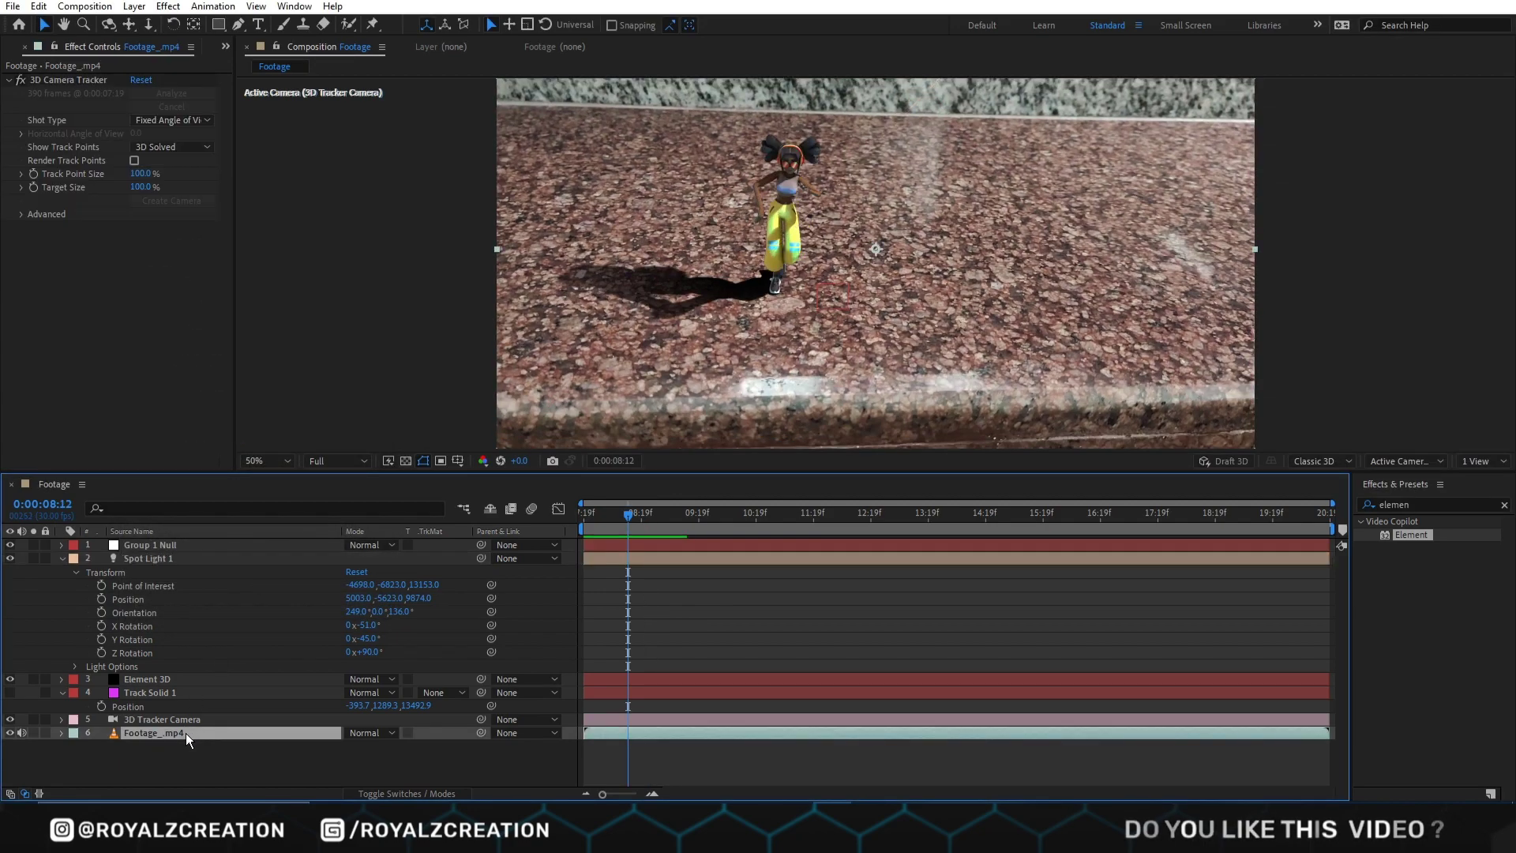
{"action": "left_click", "coordinate": [1414, 504]}
{"action": "type", "text": "curve"}
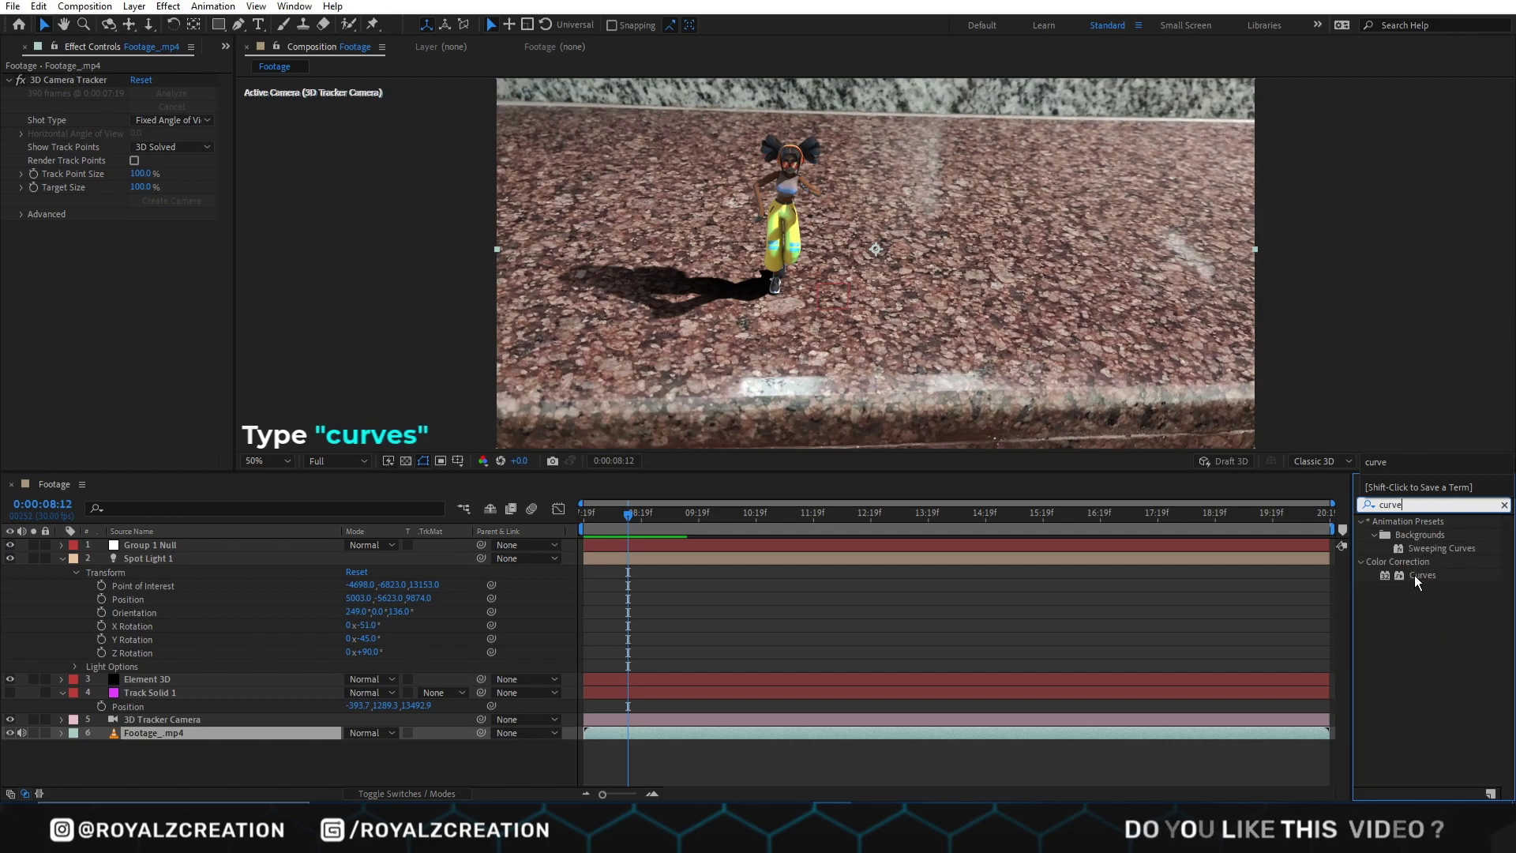
{"action": "double_click", "coordinate": [1419, 575]}
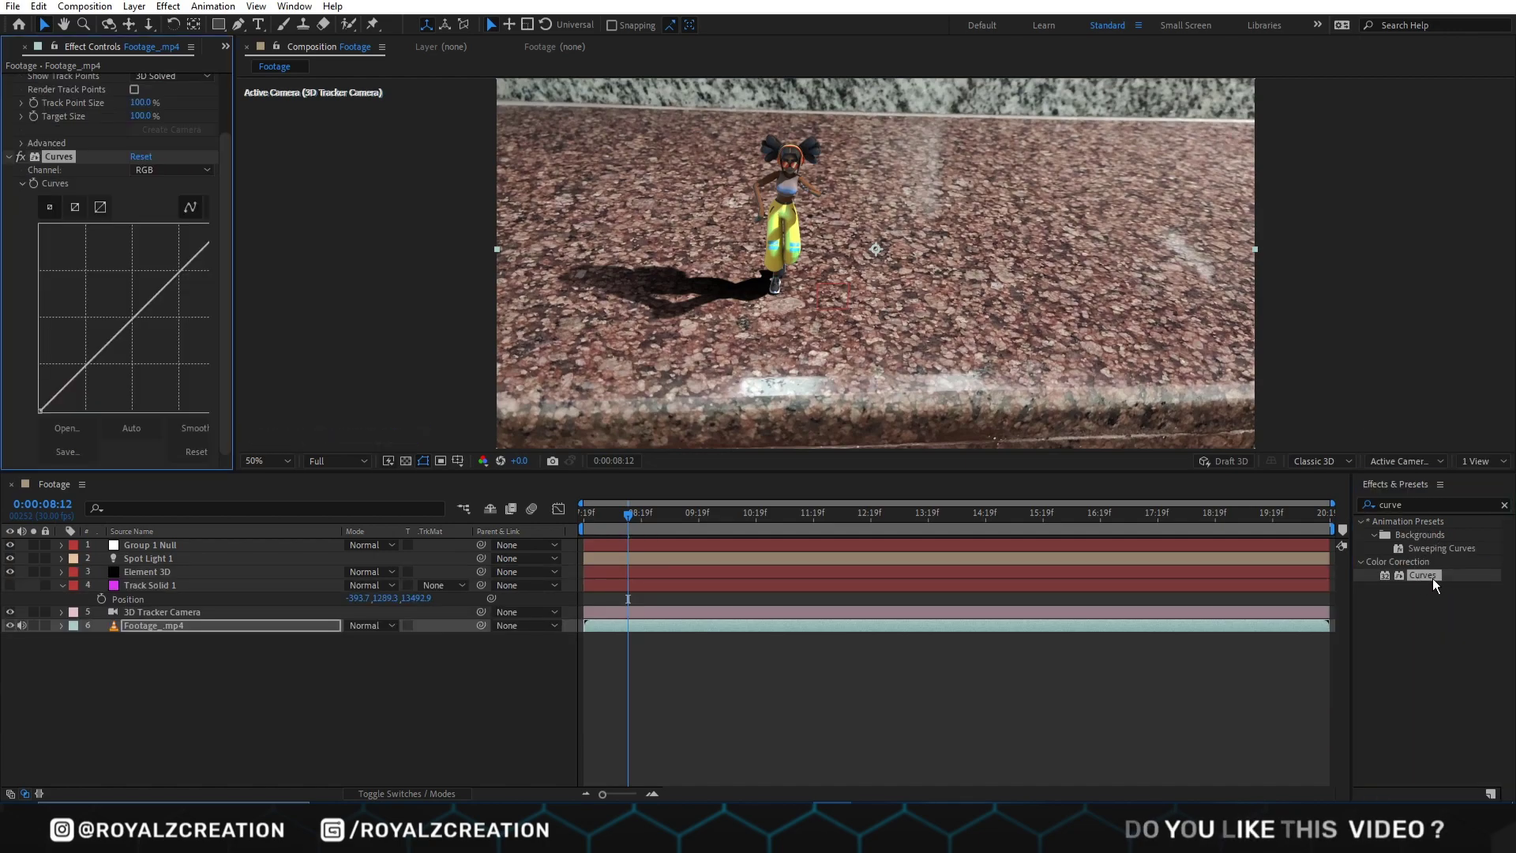
{"action": "left_click_drag", "start_coordinate": [136, 320], "coordinate": [138, 333]}
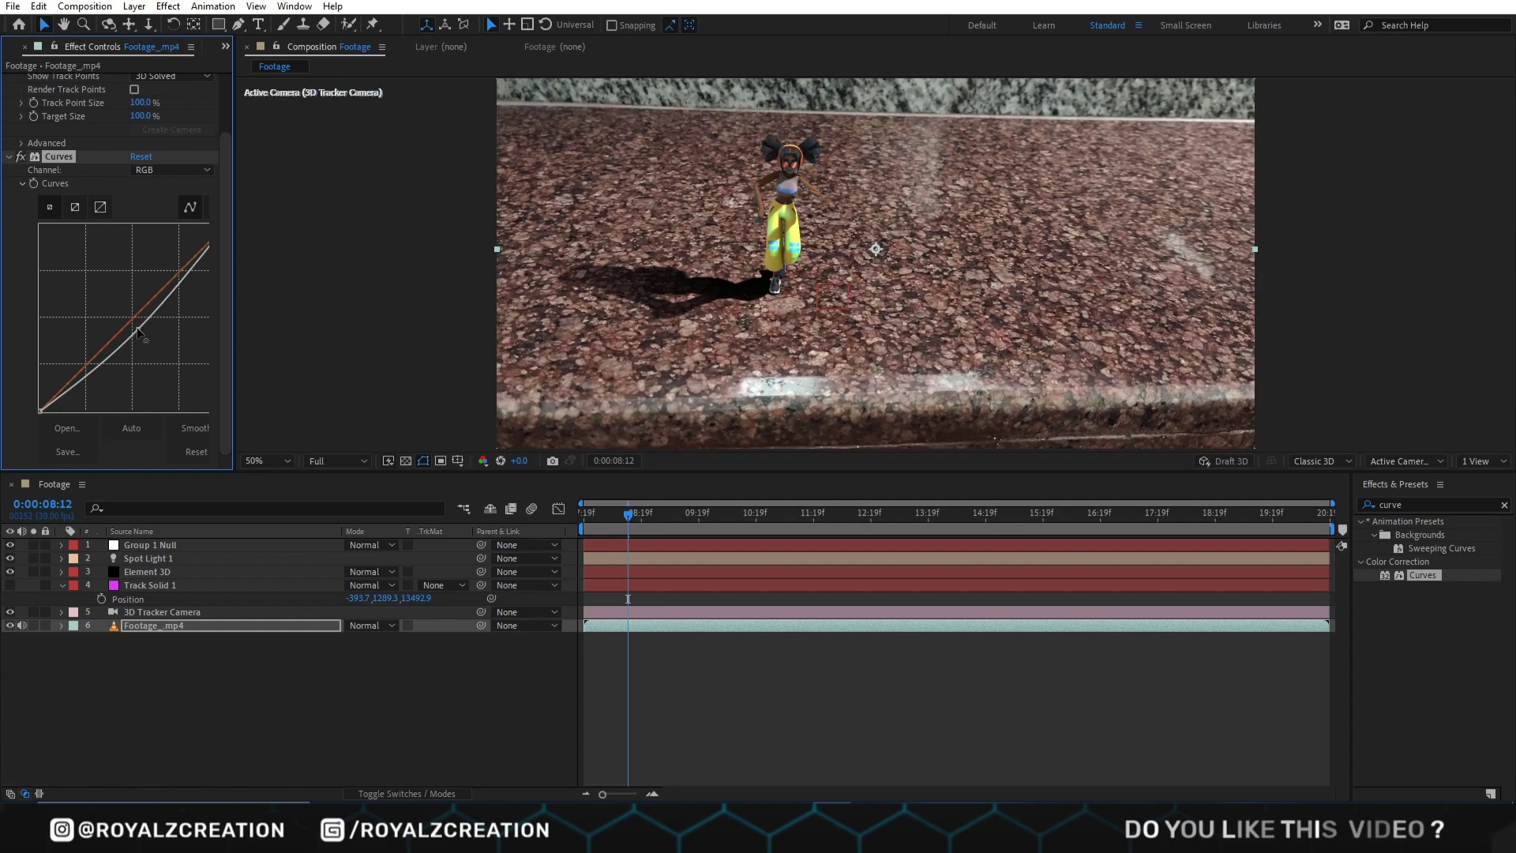
Step: Apply the Curves effect to the Element 3D layer and raise the RGB curve's upper midtones slightly to brighten the character
{"action": "left_click", "coordinate": [212, 571]}
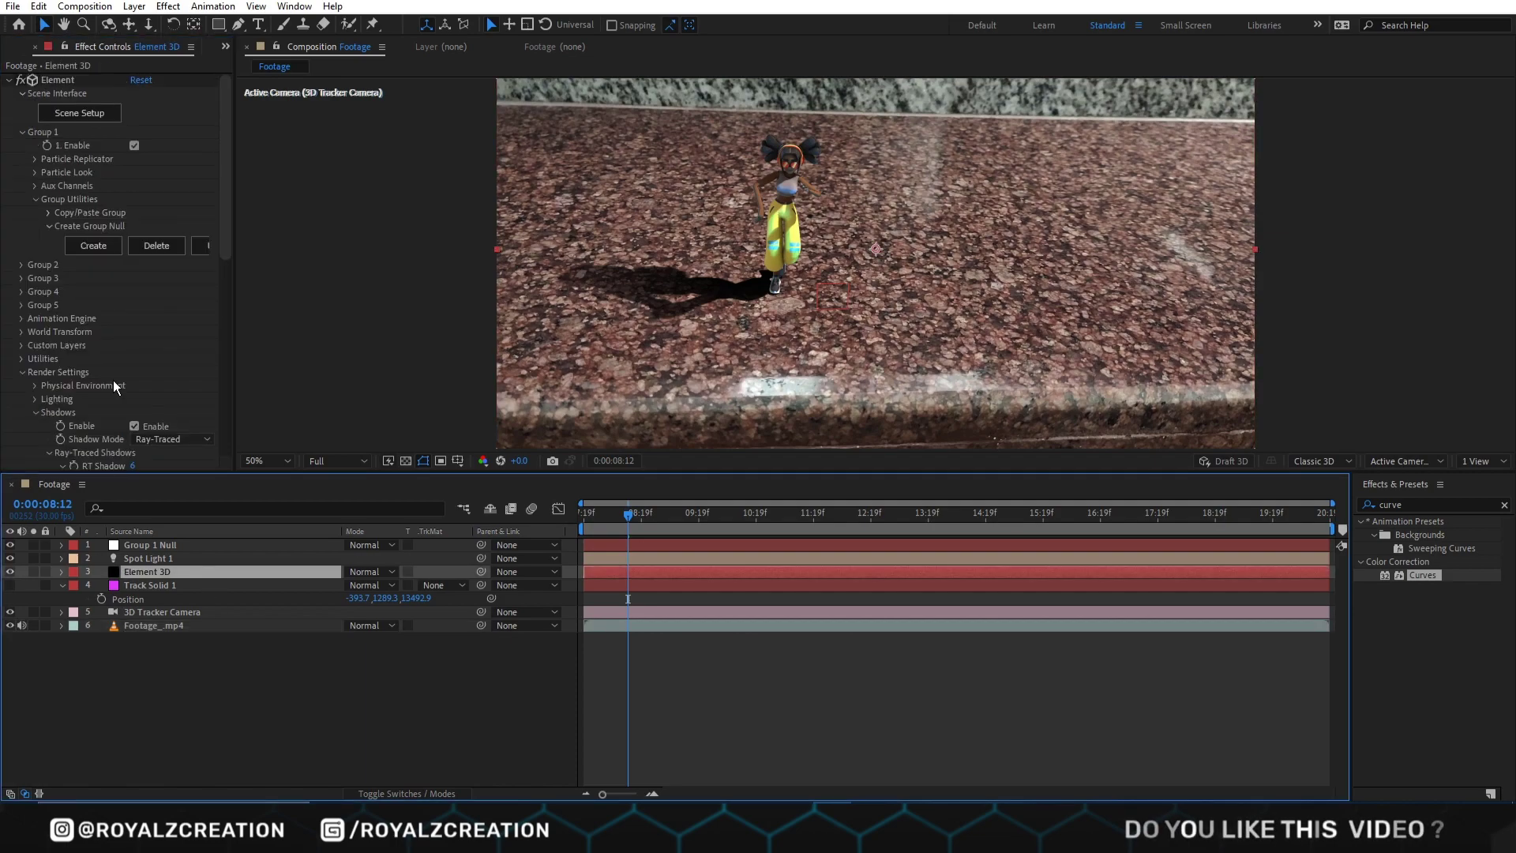
{"action": "scroll", "coordinate": [112, 380], "scroll_direction": "down", "scroll_amount": 10}
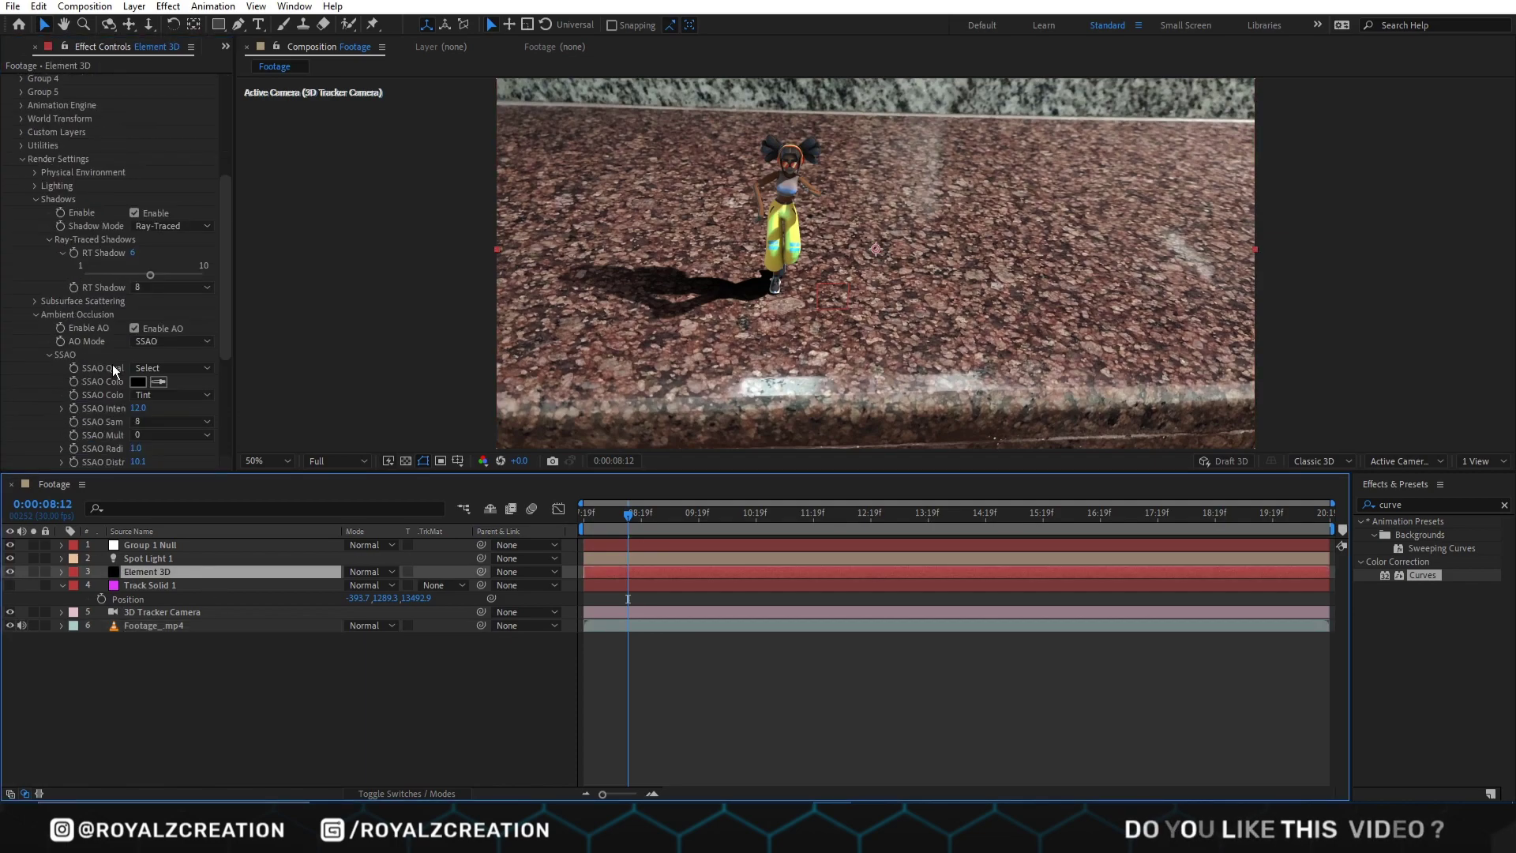
{"action": "double_click", "coordinate": [1425, 577]}
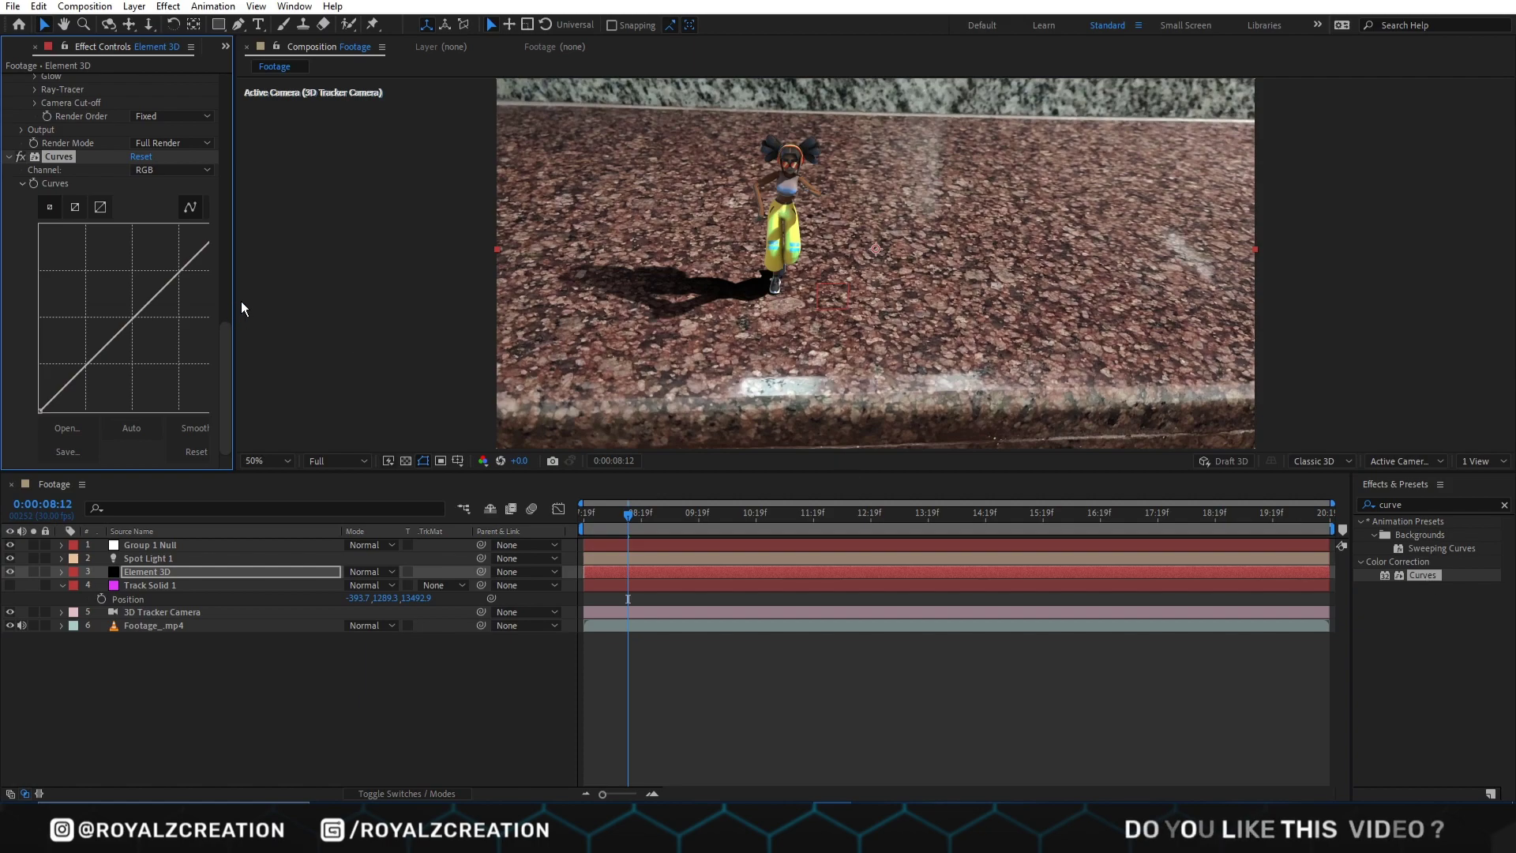
{"action": "left_click_drag", "start_coordinate": [235, 308], "coordinate": [286, 308]}
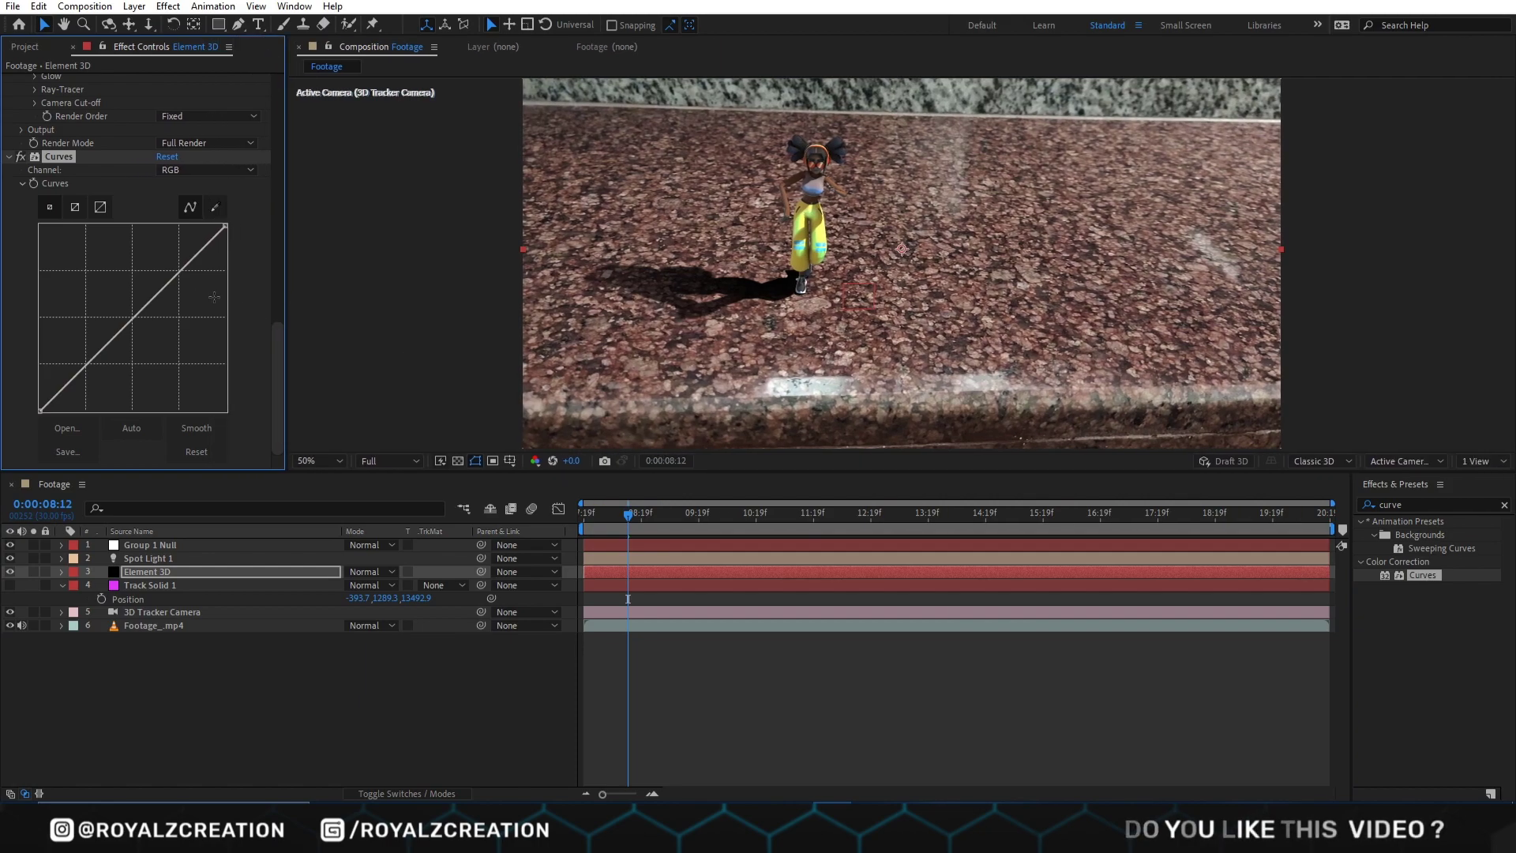
{"action": "left_click_drag", "start_coordinate": [139, 315], "coordinate": [167, 273]}
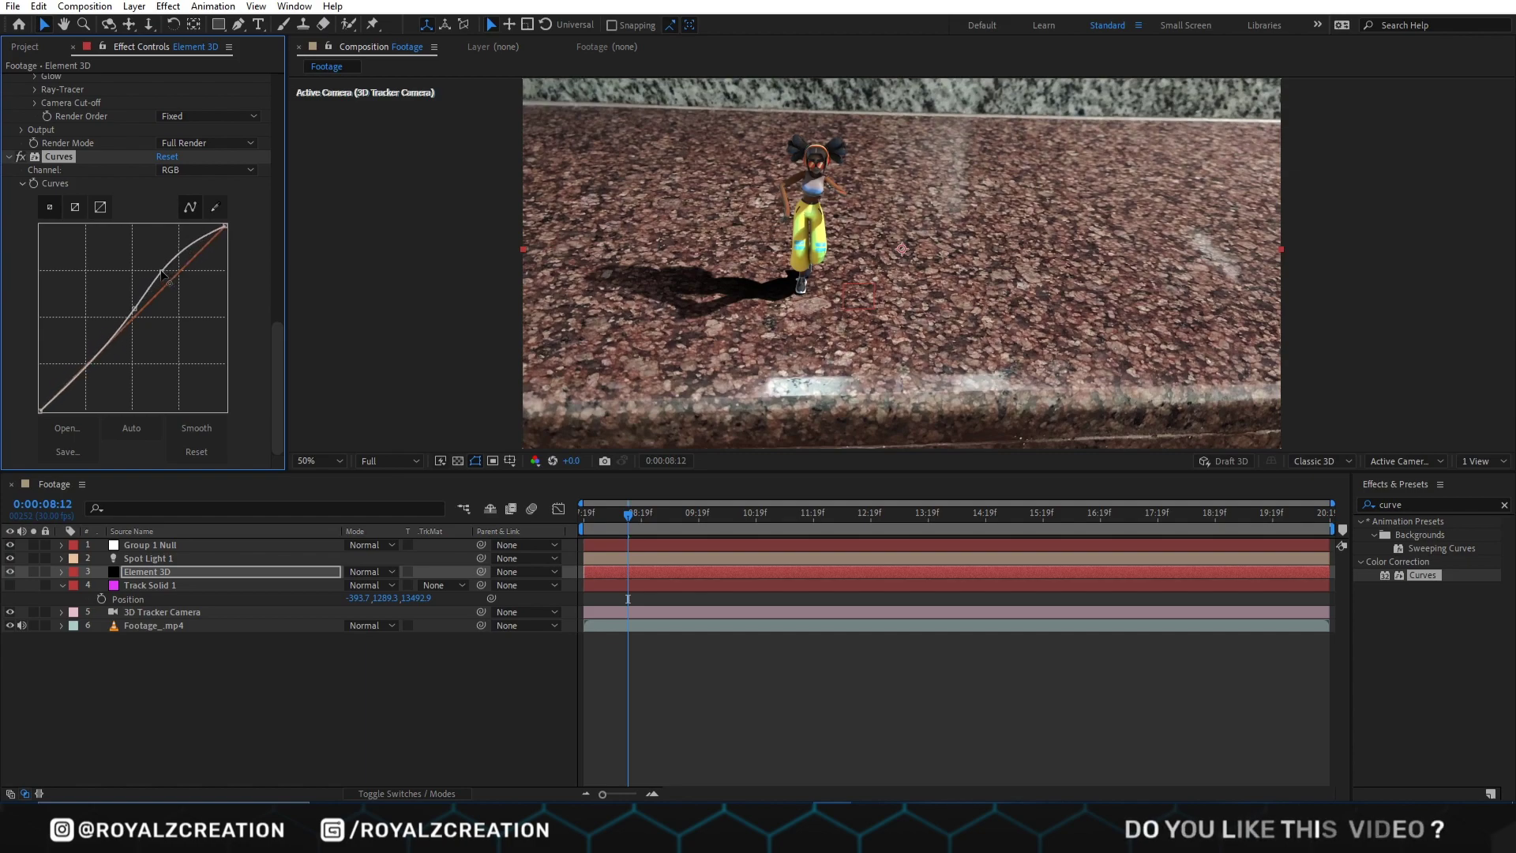
{"action": "mouse_move", "coordinate": [164, 275]}
{"action": "left_mouse_down"}
{"action": "mouse_move", "coordinate": [124, 323]}
{"action": "mouse_move", "coordinate": [152, 266]}
{"action": "mouse_move", "coordinate": [155, 283]}
{"action": "mouse_move", "coordinate": [148, 264]}
{"action": "mouse_move", "coordinate": [154, 282]}
{"action": "left_mouse_up"}
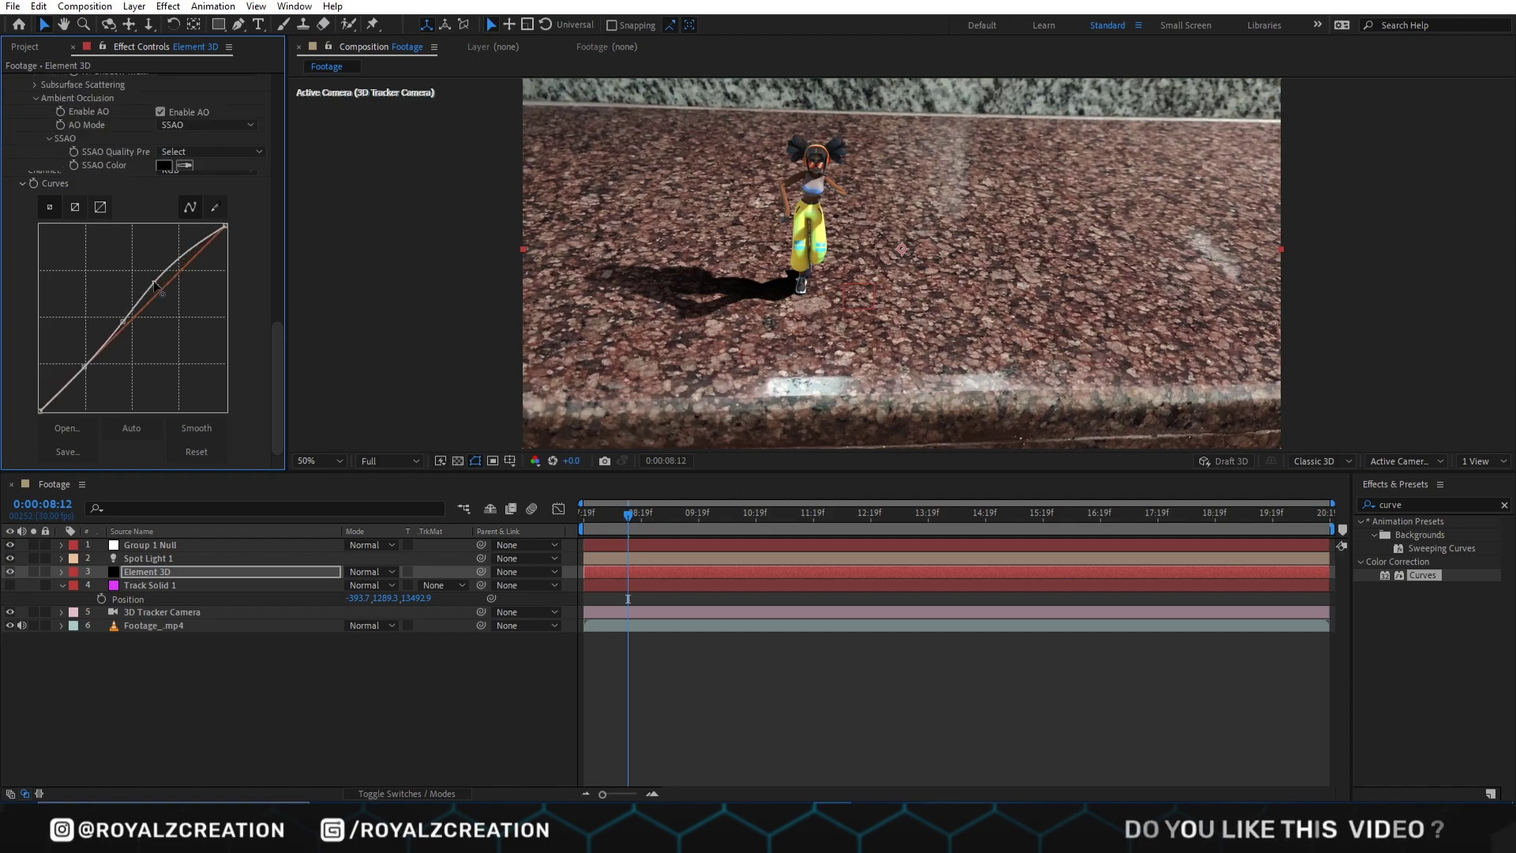
Step: Add the Hue/Saturation effect to the Element 3D layer and lower its Master Saturation to -13
{"action": "left_click", "coordinate": [1404, 504]}
{"action": "type", "text": "hue"}
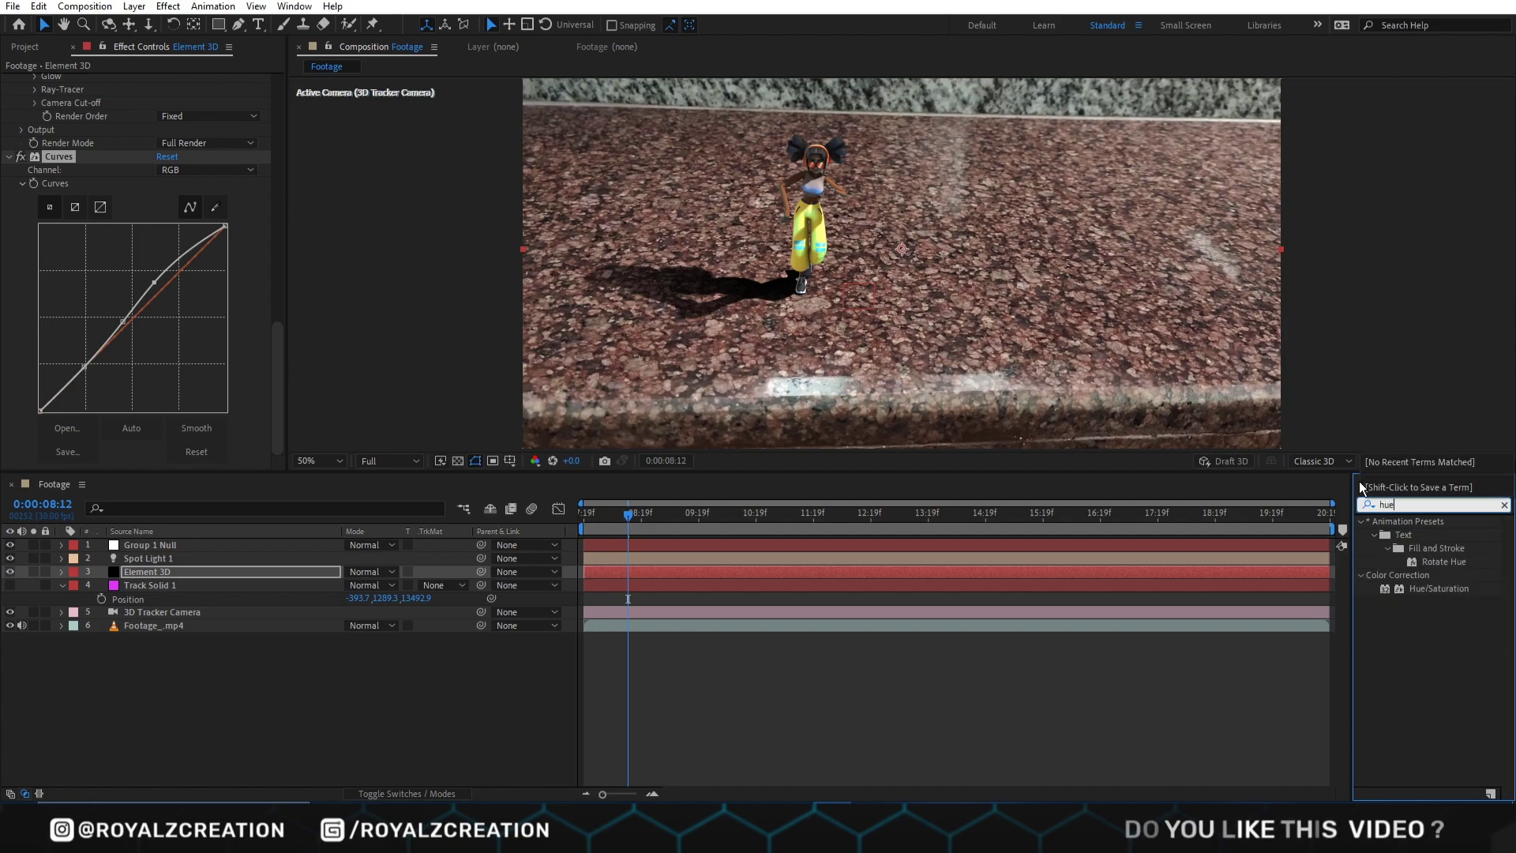
{"action": "double_click", "coordinate": [1457, 587]}
{"action": "key", "text": "period"}
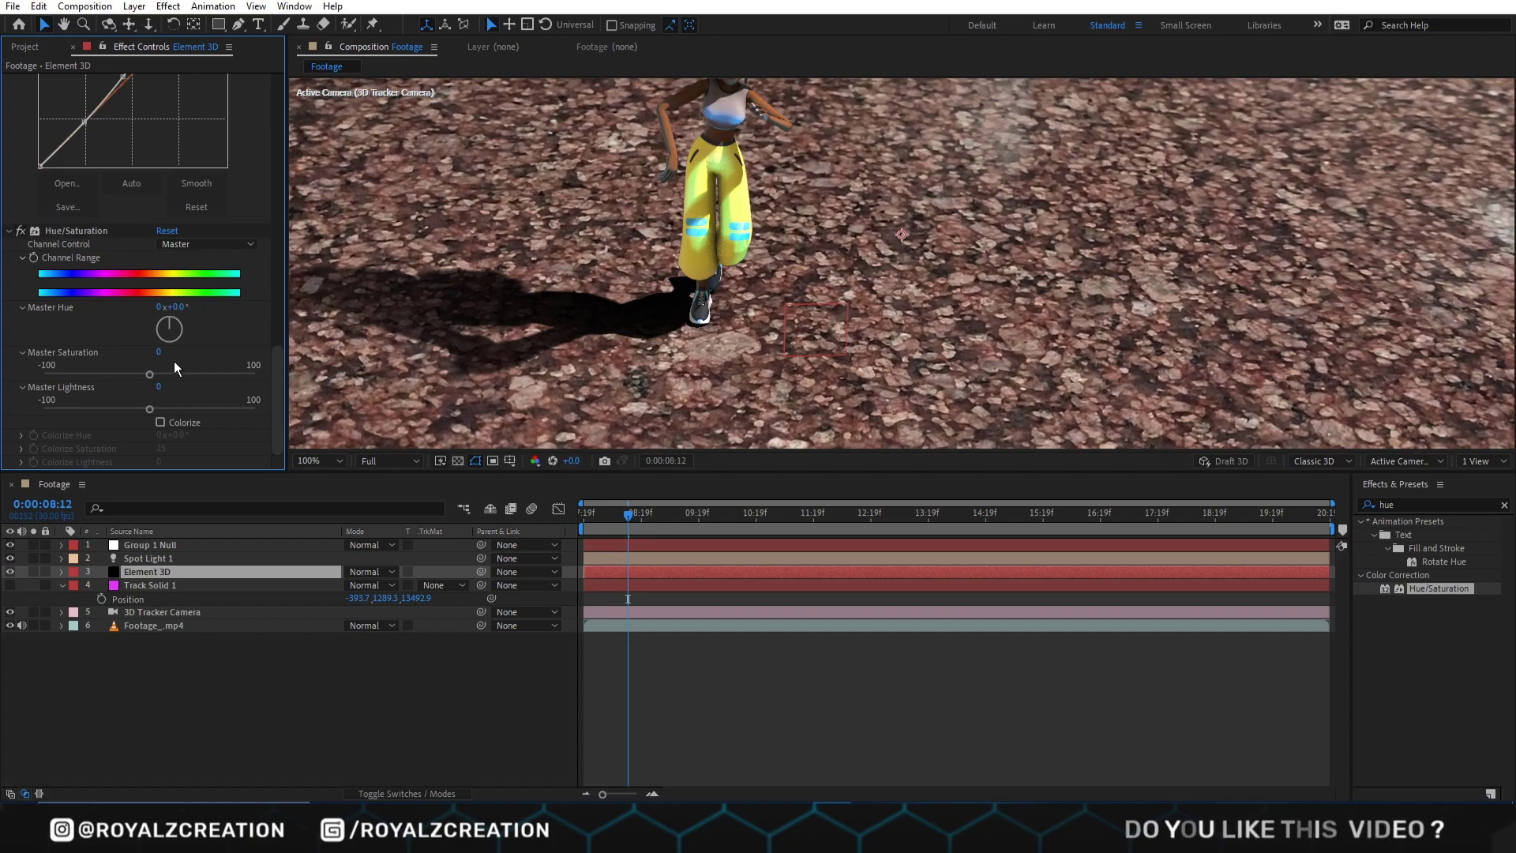
{"action": "mouse_move", "coordinate": [151, 373]}
{"action": "left_mouse_down"}
{"action": "mouse_move", "coordinate": [74, 374]}
{"action": "mouse_move", "coordinate": [139, 374]}
{"action": "left_mouse_up"}
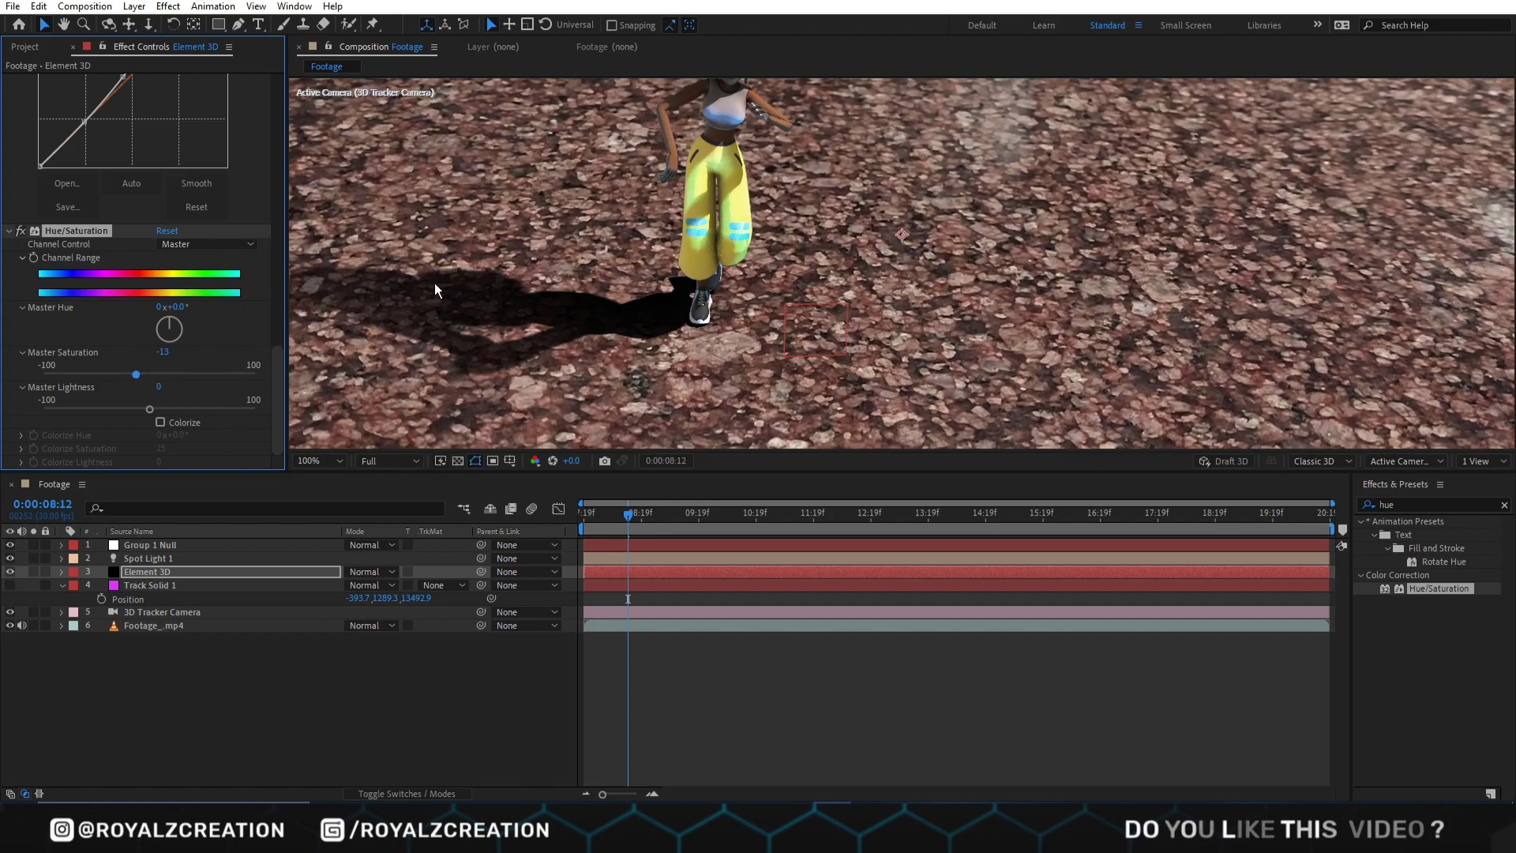
{"action": "scroll", "coordinate": [752, 213], "scroll_direction": "down", "scroll_amount": 1}
{"action": "scroll", "coordinate": [866, 226], "scroll_direction": "up", "scroll_amount": 1}
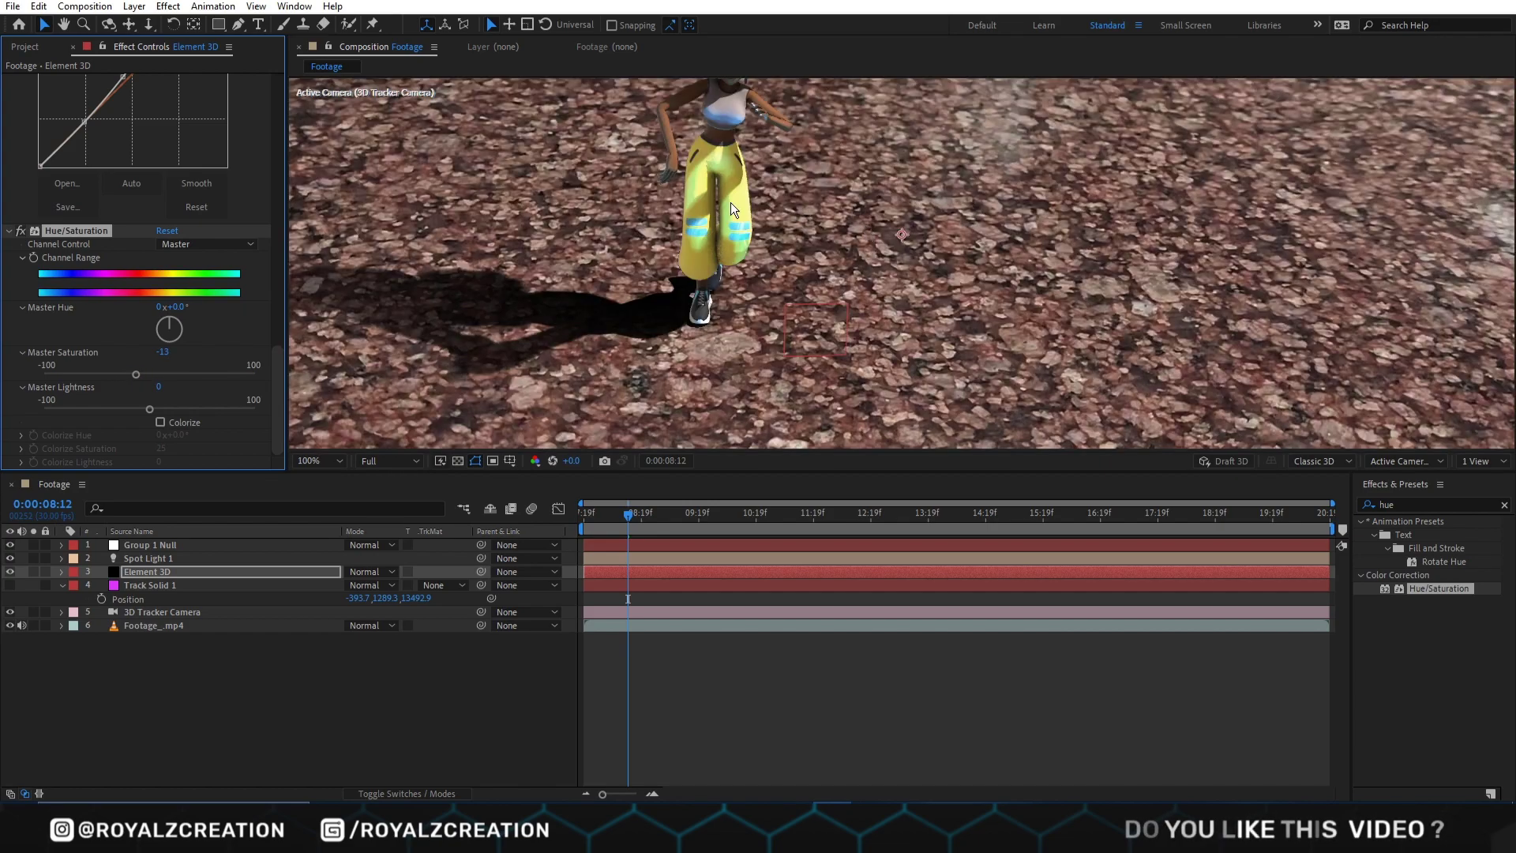
{"action": "scroll", "coordinate": [731, 203], "scroll_direction": "down", "scroll_amount": 2}
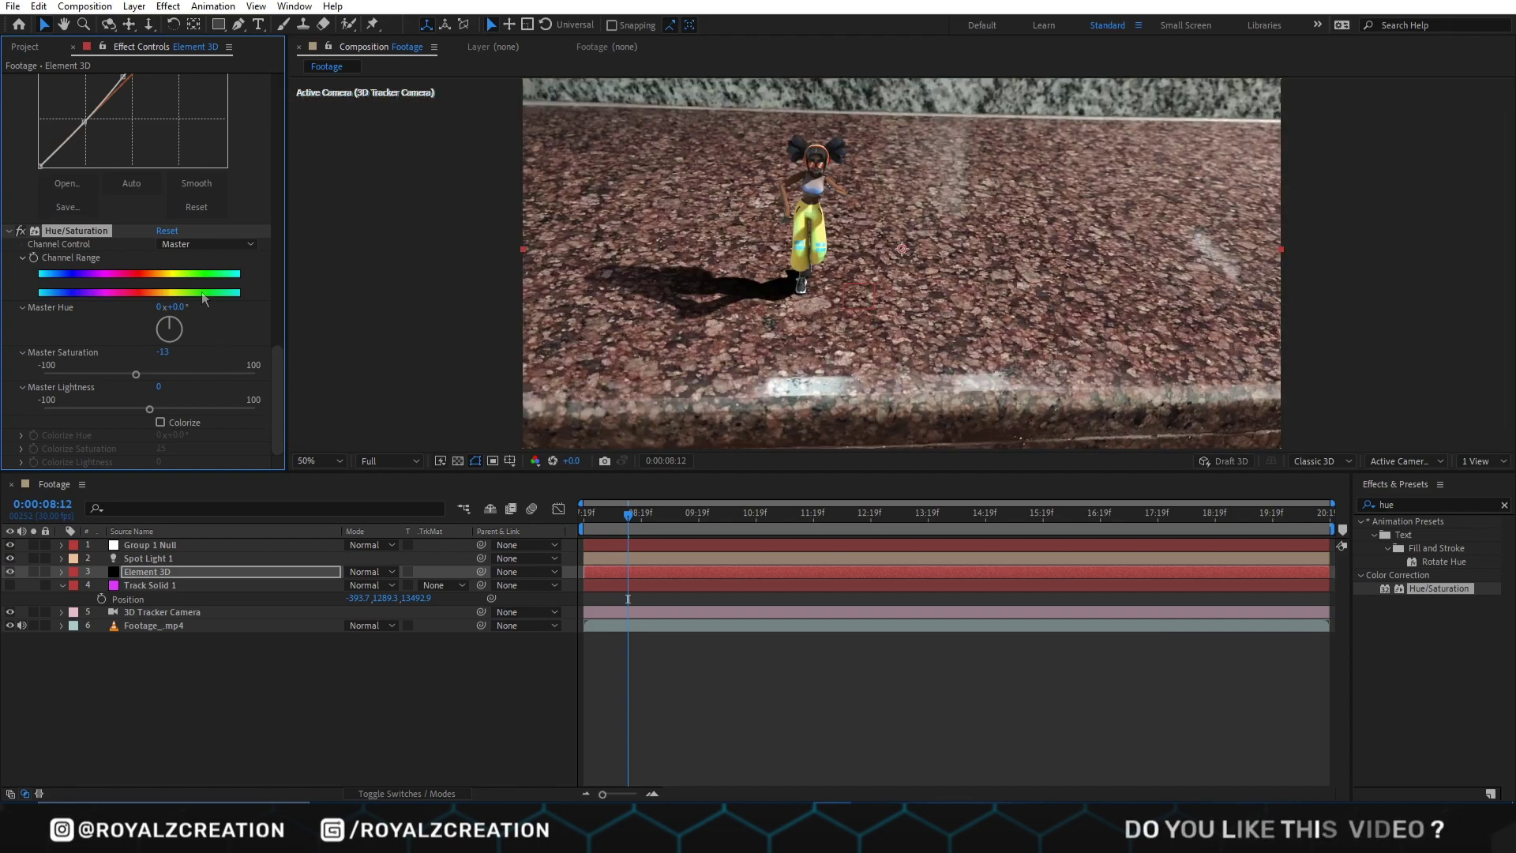
Step: Create a new adjustment layer above all layers and apply the Magic Bullet Looks effect to it
{"action": "right_click", "coordinate": [272, 657]}
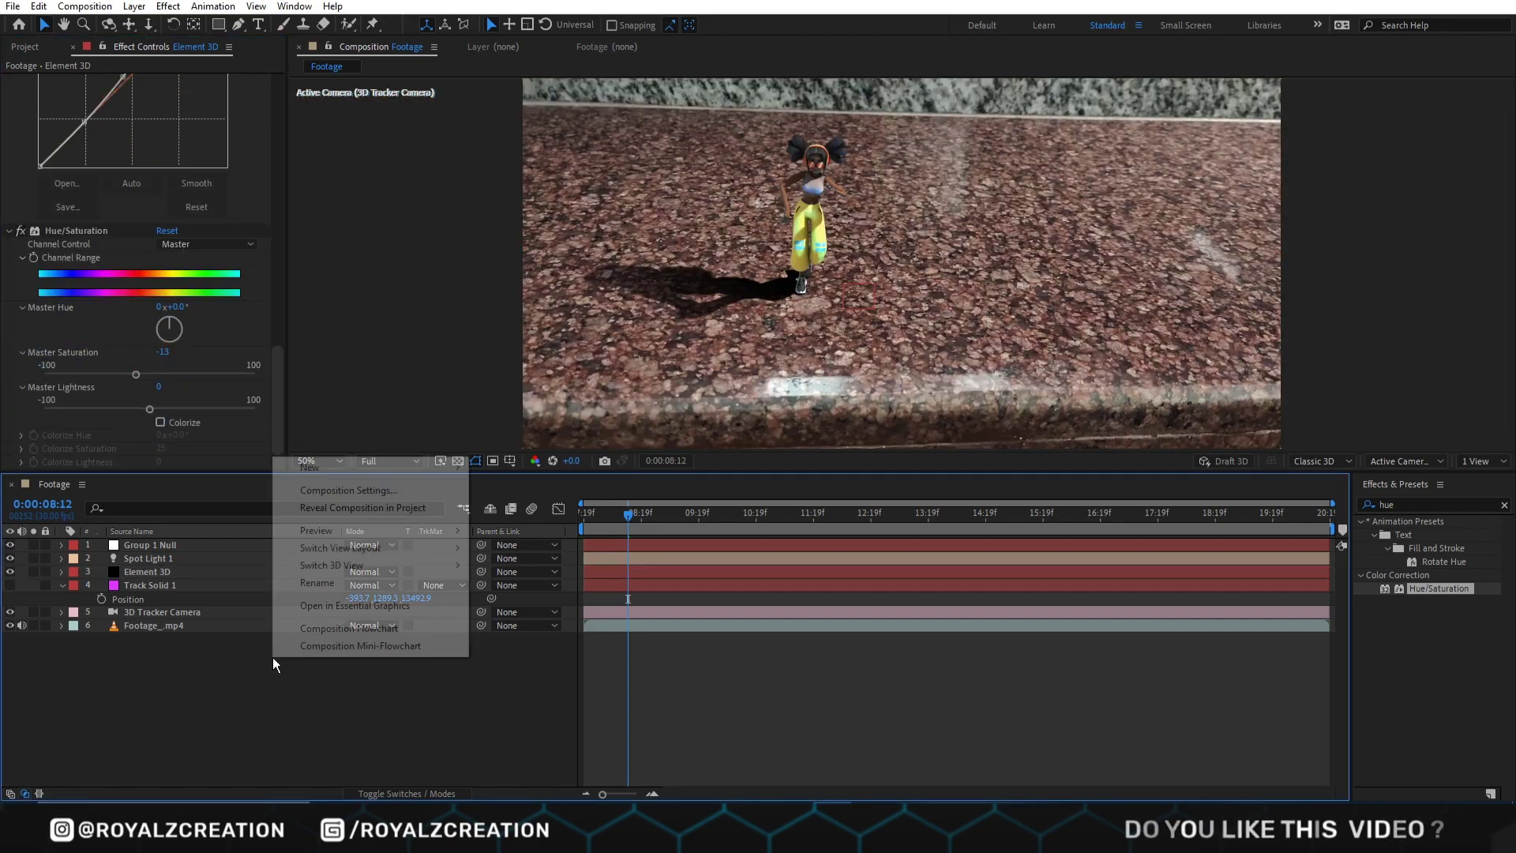
{"action": "mouse_move", "coordinate": [423, 478]}
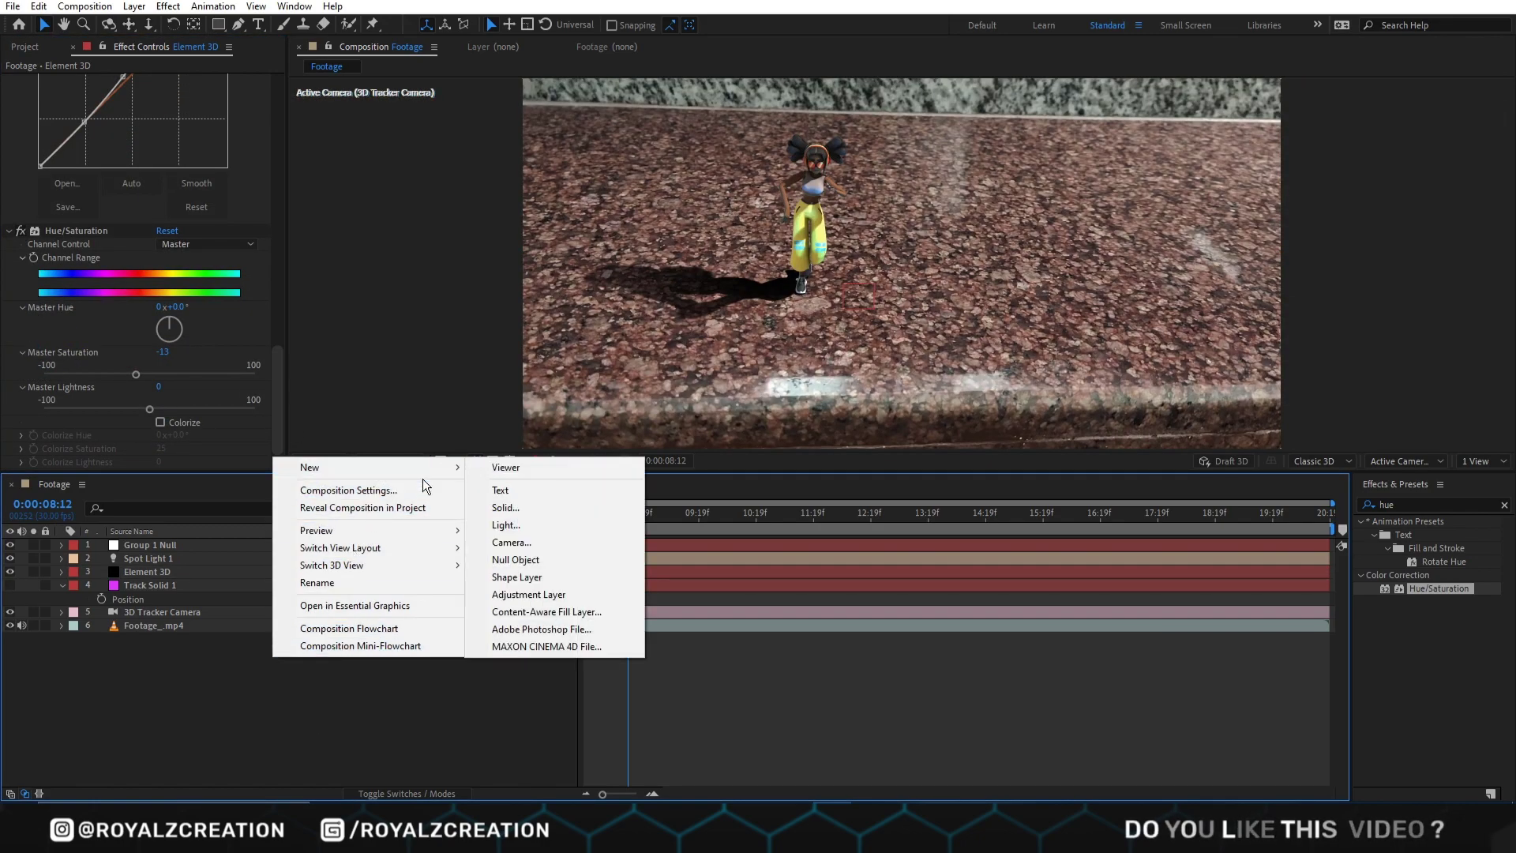
{"action": "left_click", "coordinate": [538, 592]}
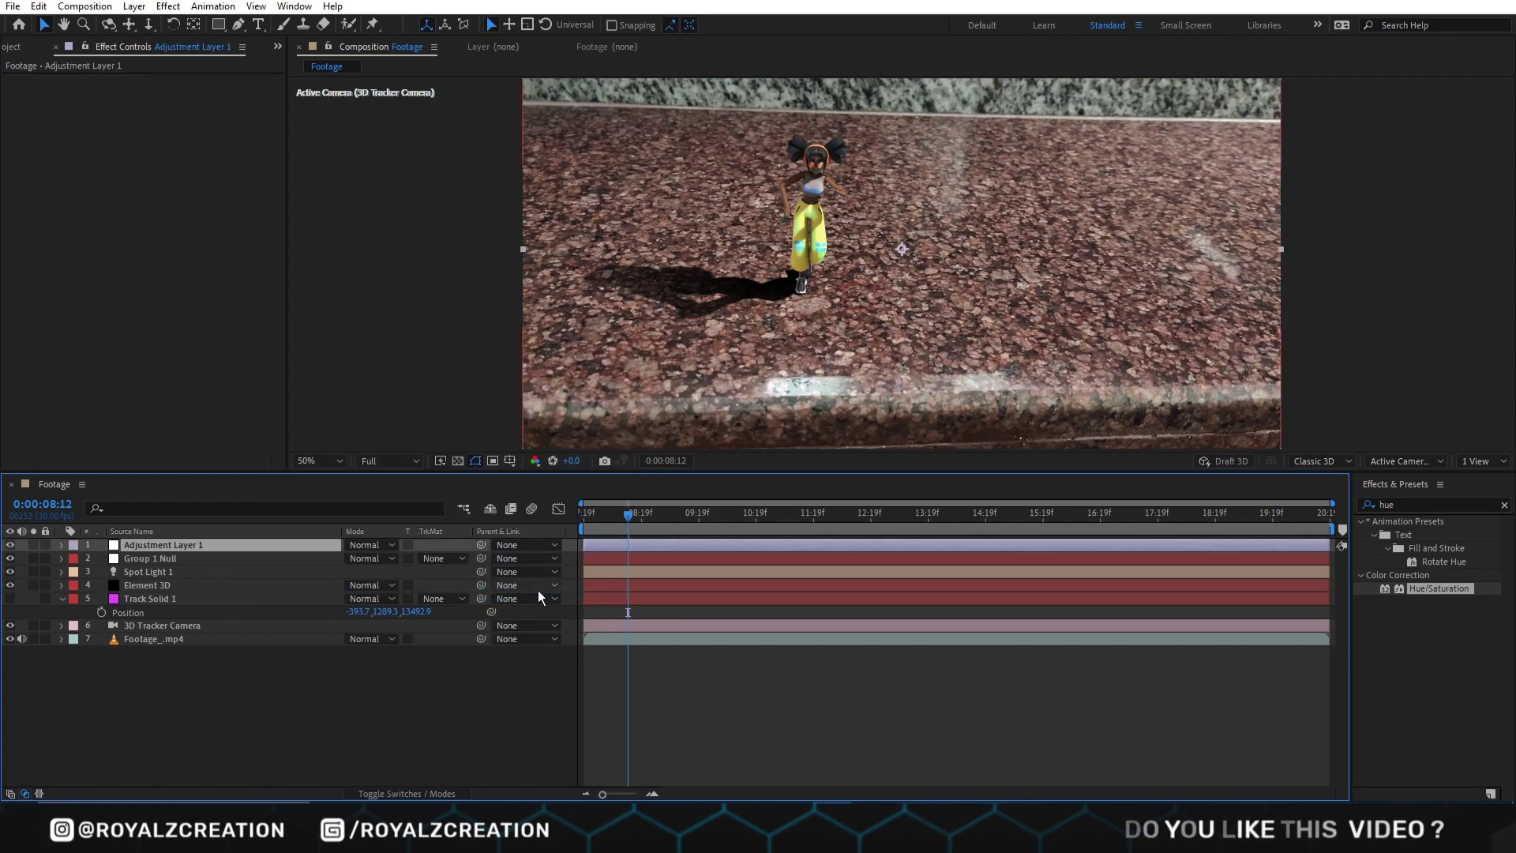
{"action": "double_click", "coordinate": [1406, 505]}
{"action": "type", "text": "look"}
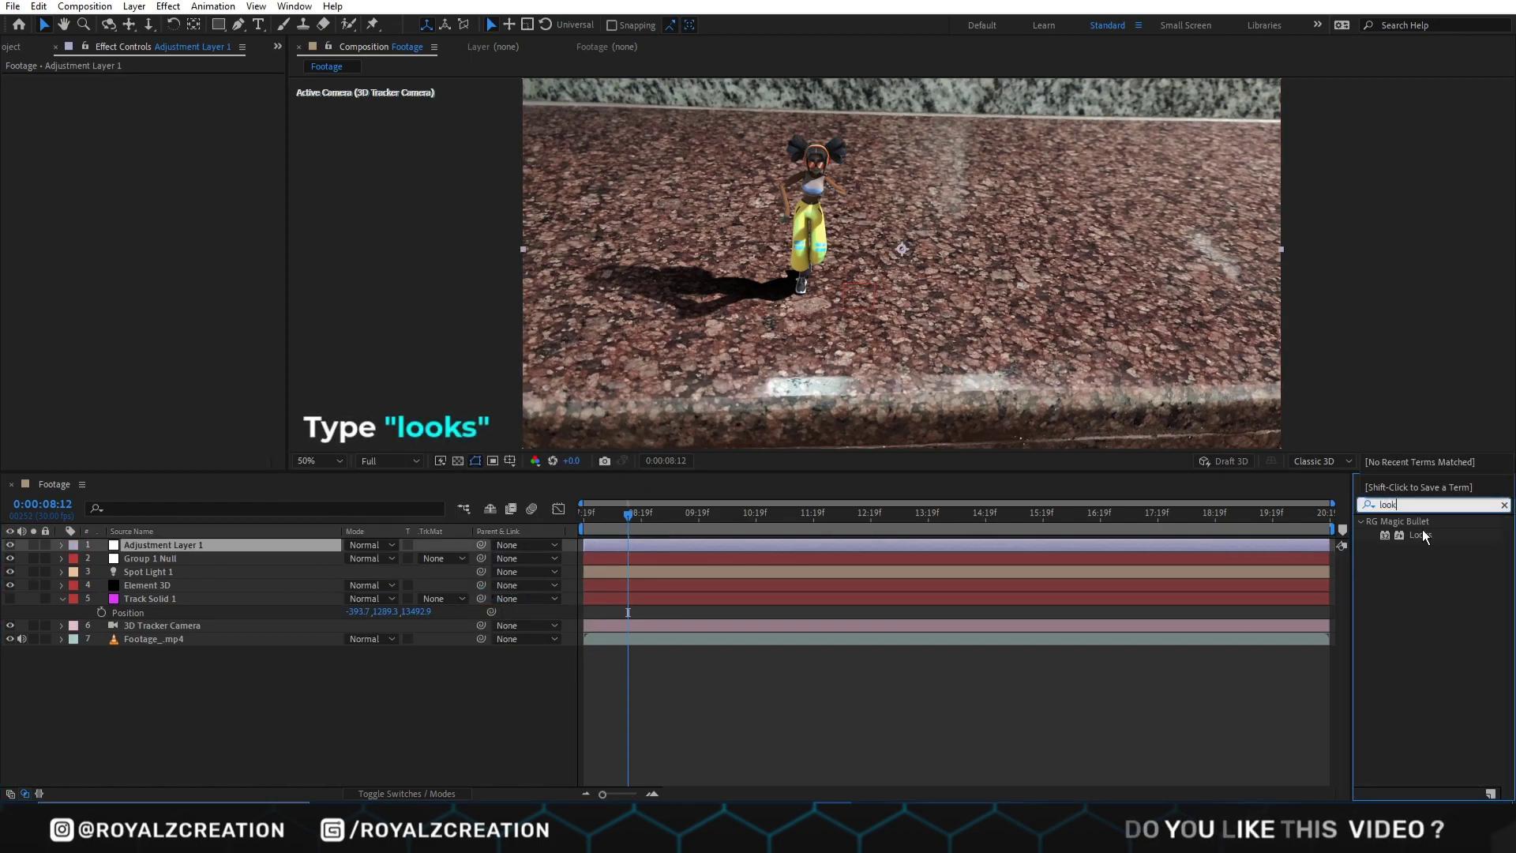
{"action": "double_click", "coordinate": [1423, 534]}
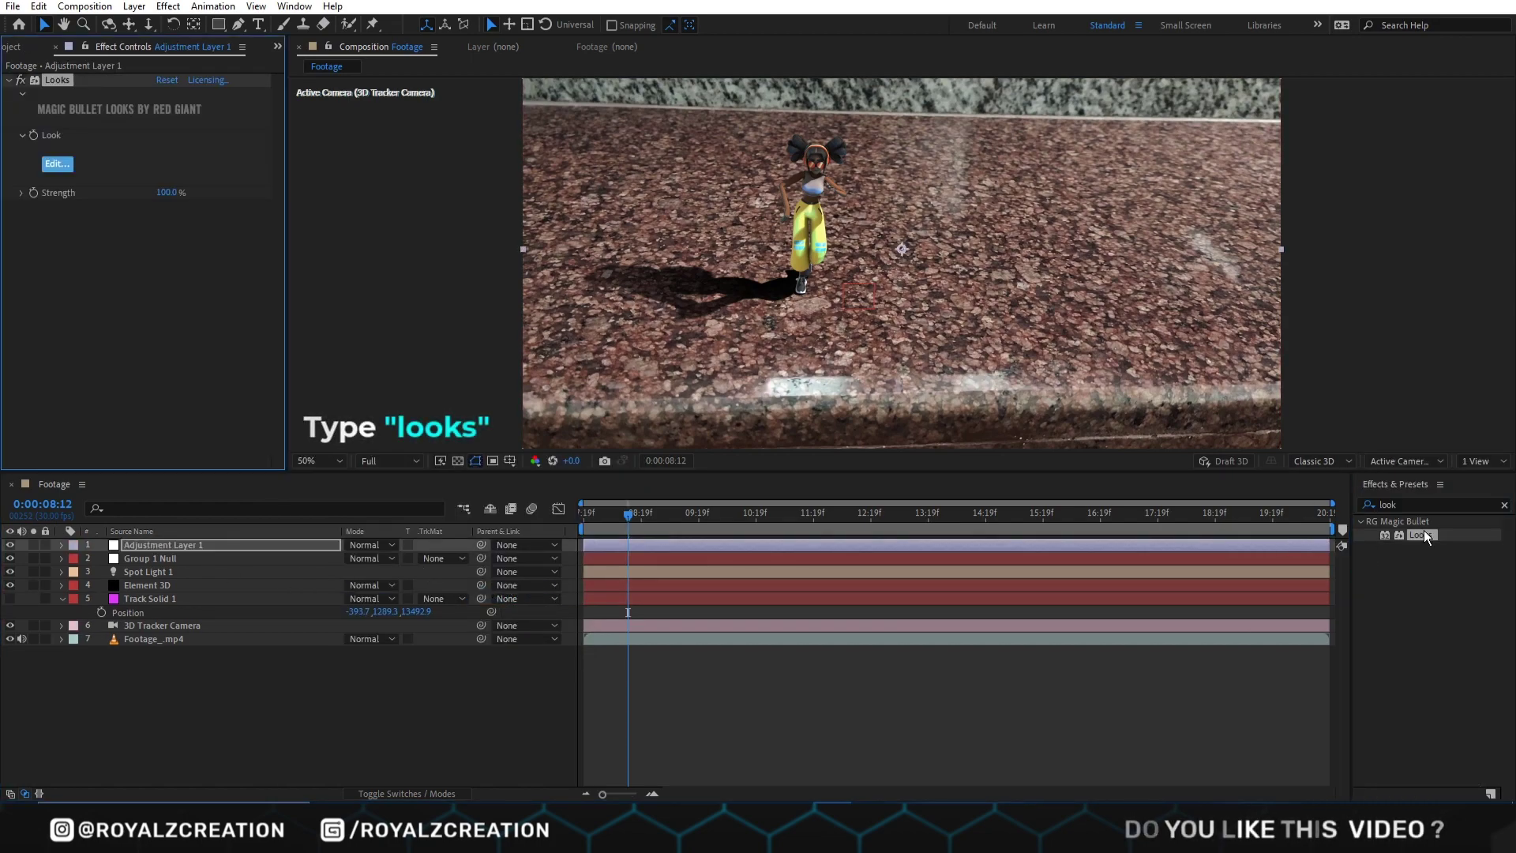
Step: Edit the look, trying the Blockbuster presets Drag Strip and Classic Tension, and apply the Maxine preset to the adjustment layer
{"action": "left_click", "coordinate": [54, 163]}
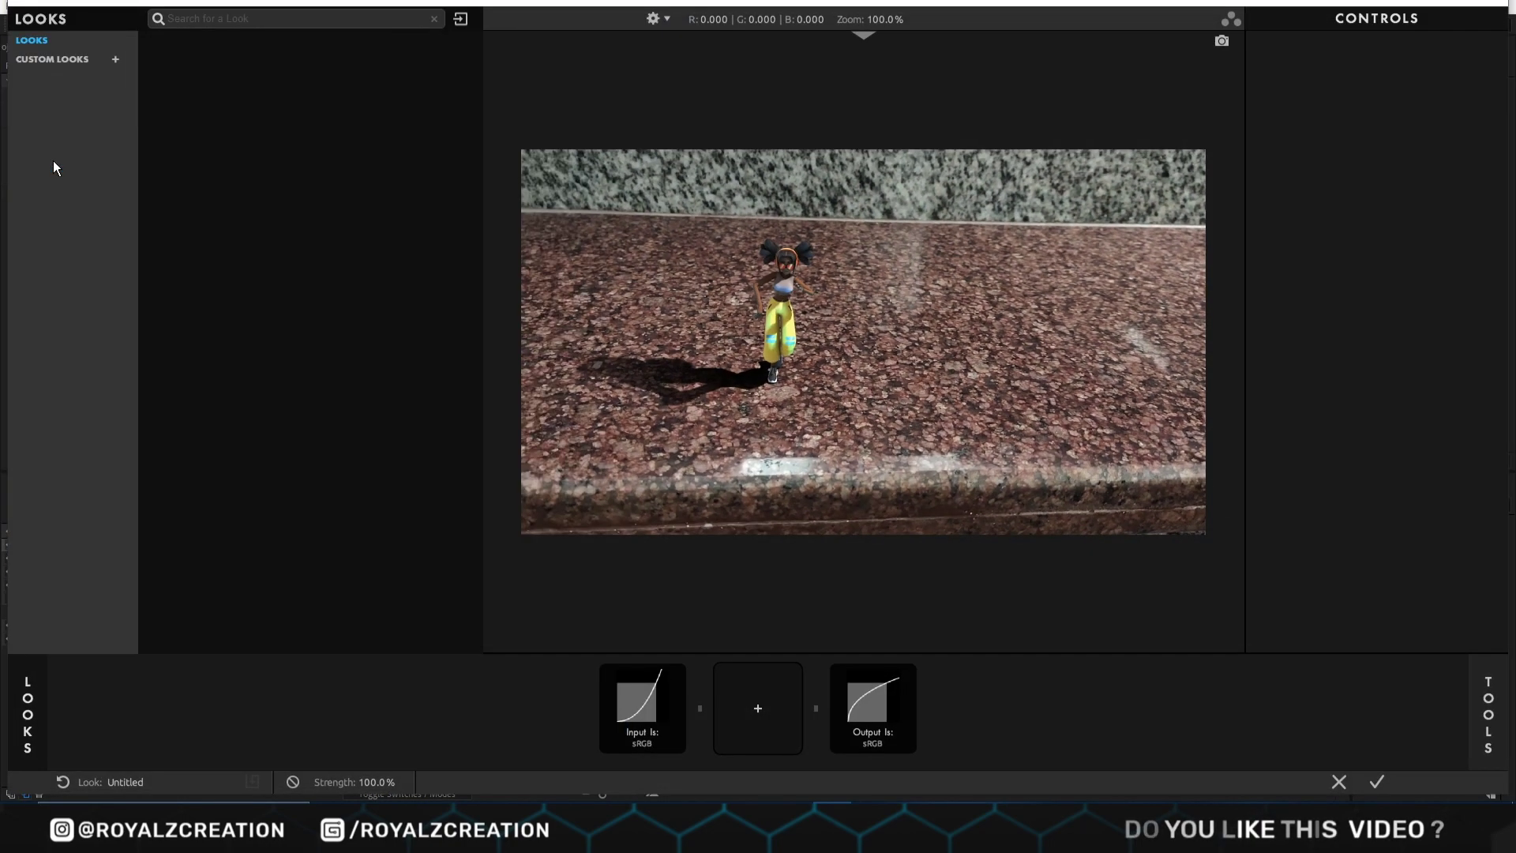
{"action": "left_click", "coordinate": [44, 40]}
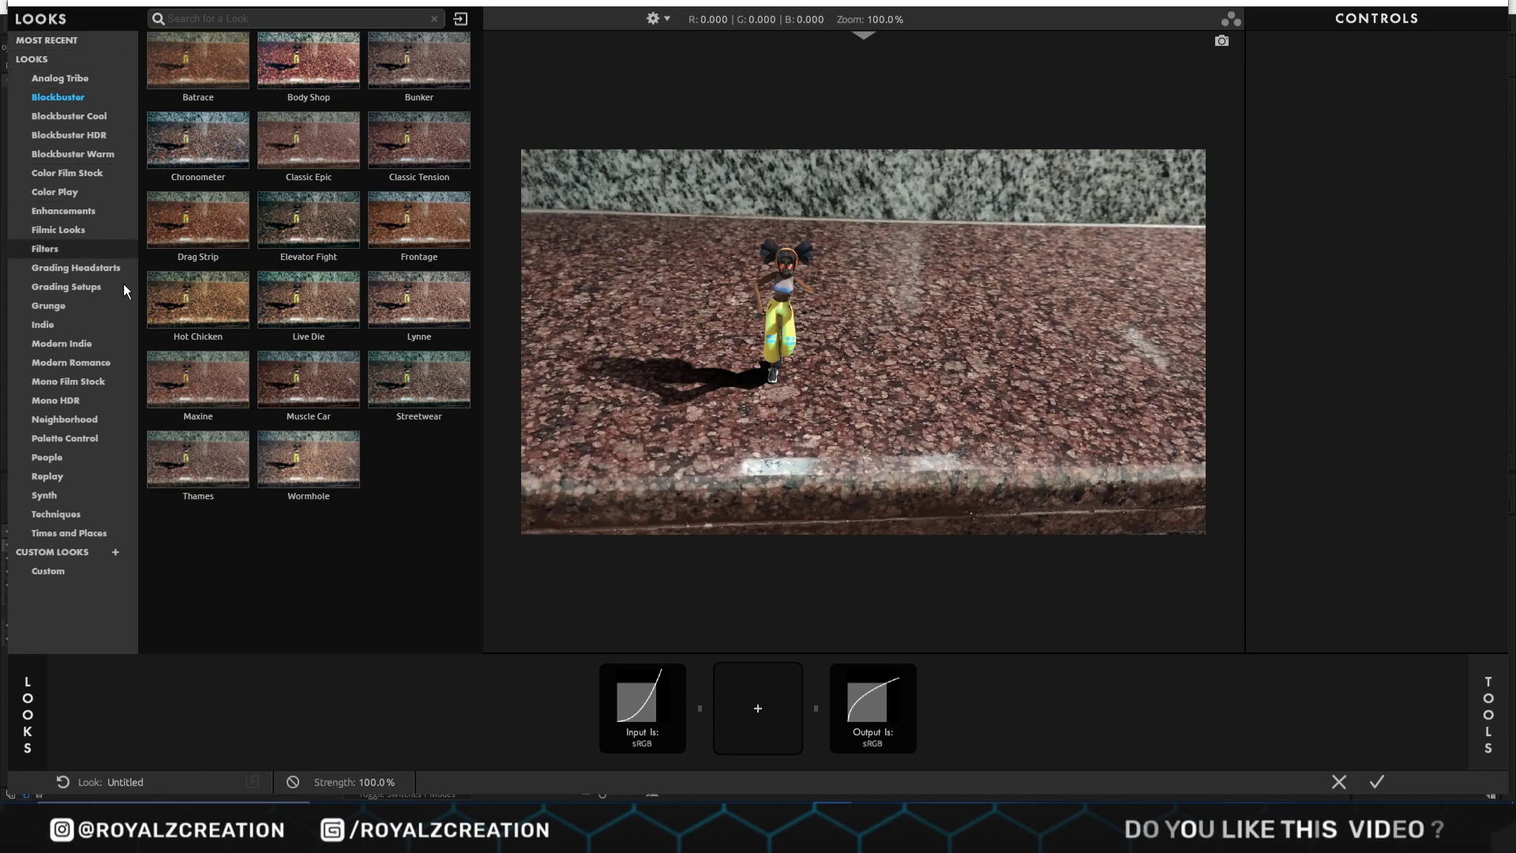
{"action": "left_click", "coordinate": [207, 199]}
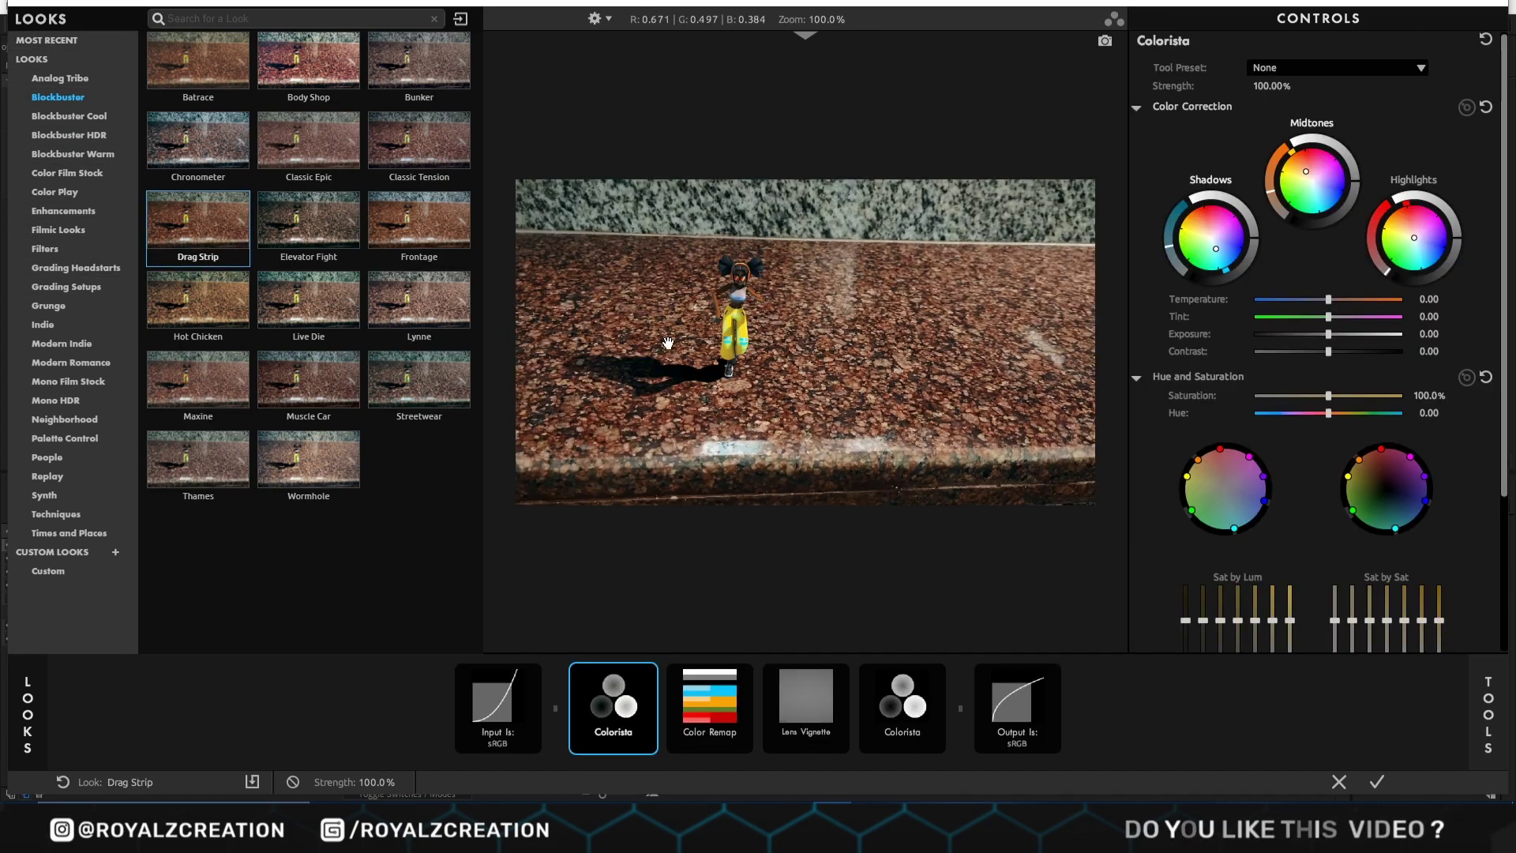
{"action": "scroll", "coordinate": [668, 342], "scroll_direction": "up", "scroll_amount": 2}
{"action": "left_click", "coordinate": [414, 161]}
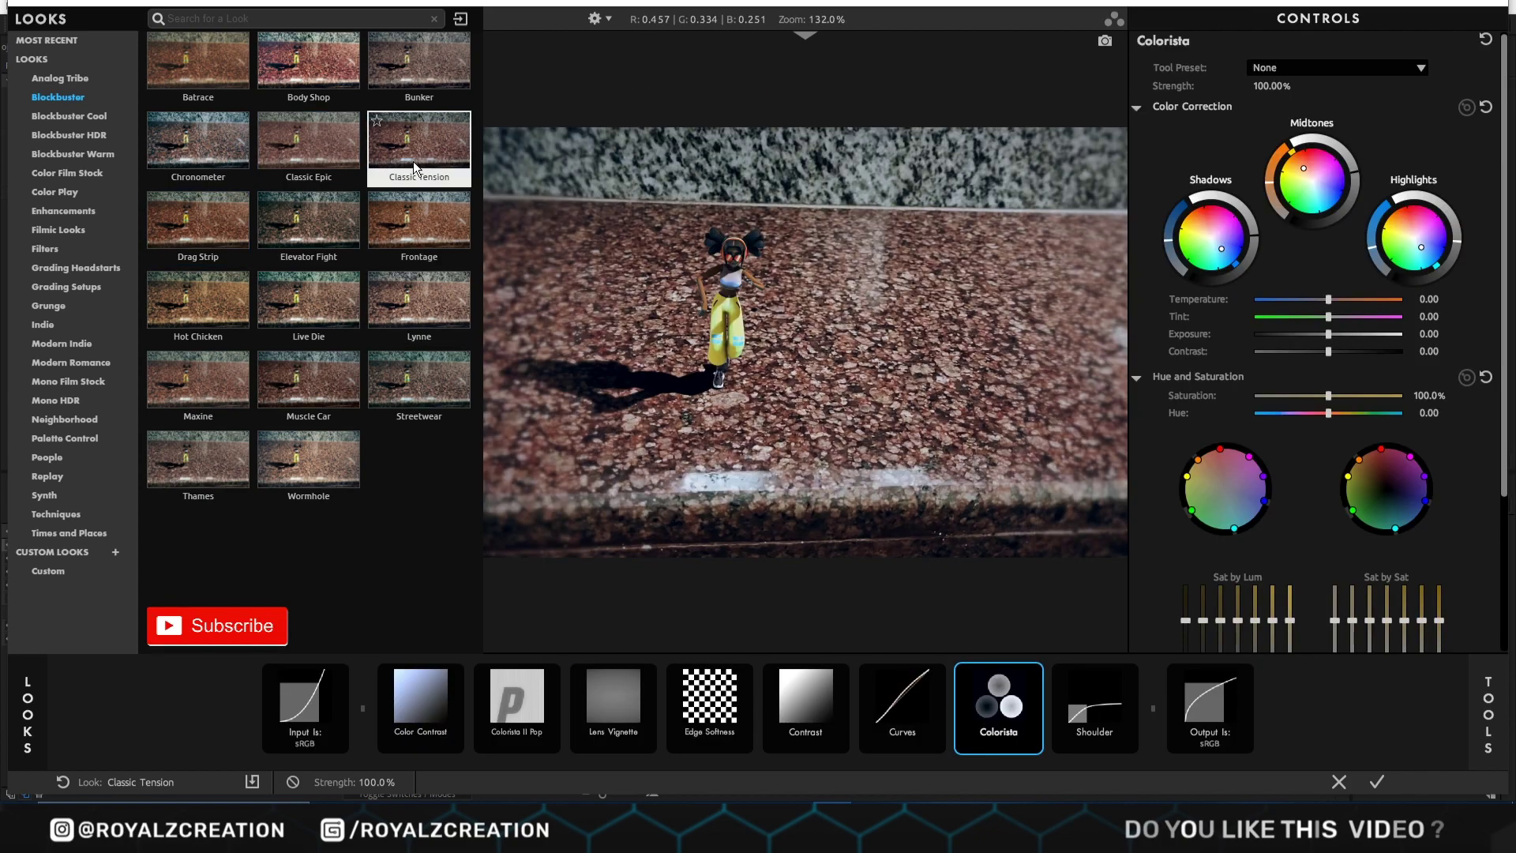
{"action": "left_click", "coordinate": [202, 397]}
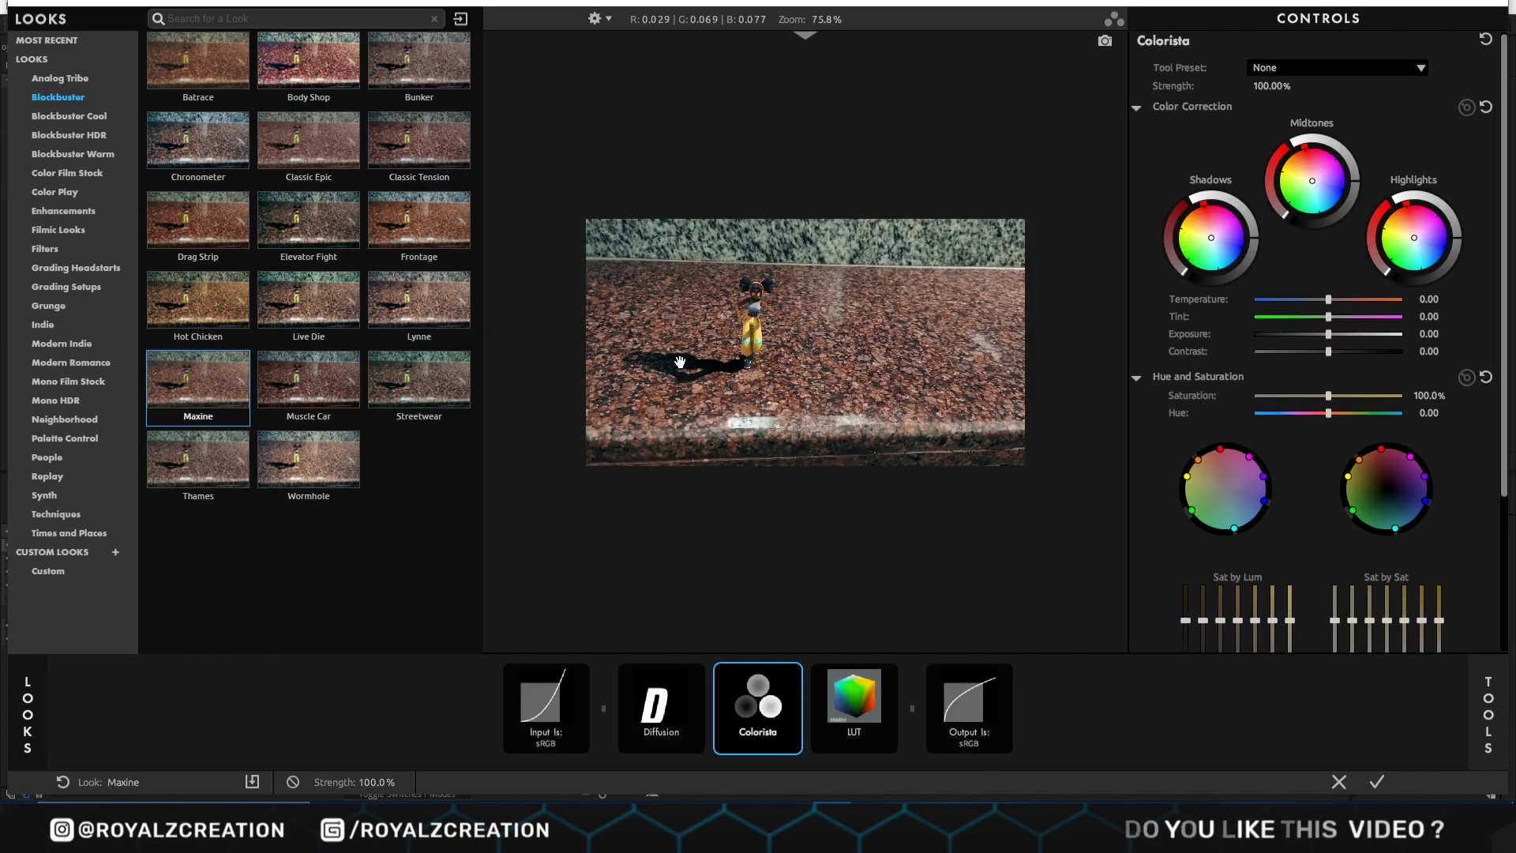
{"action": "scroll", "coordinate": [680, 362], "scroll_direction": "up", "scroll_amount": 2}
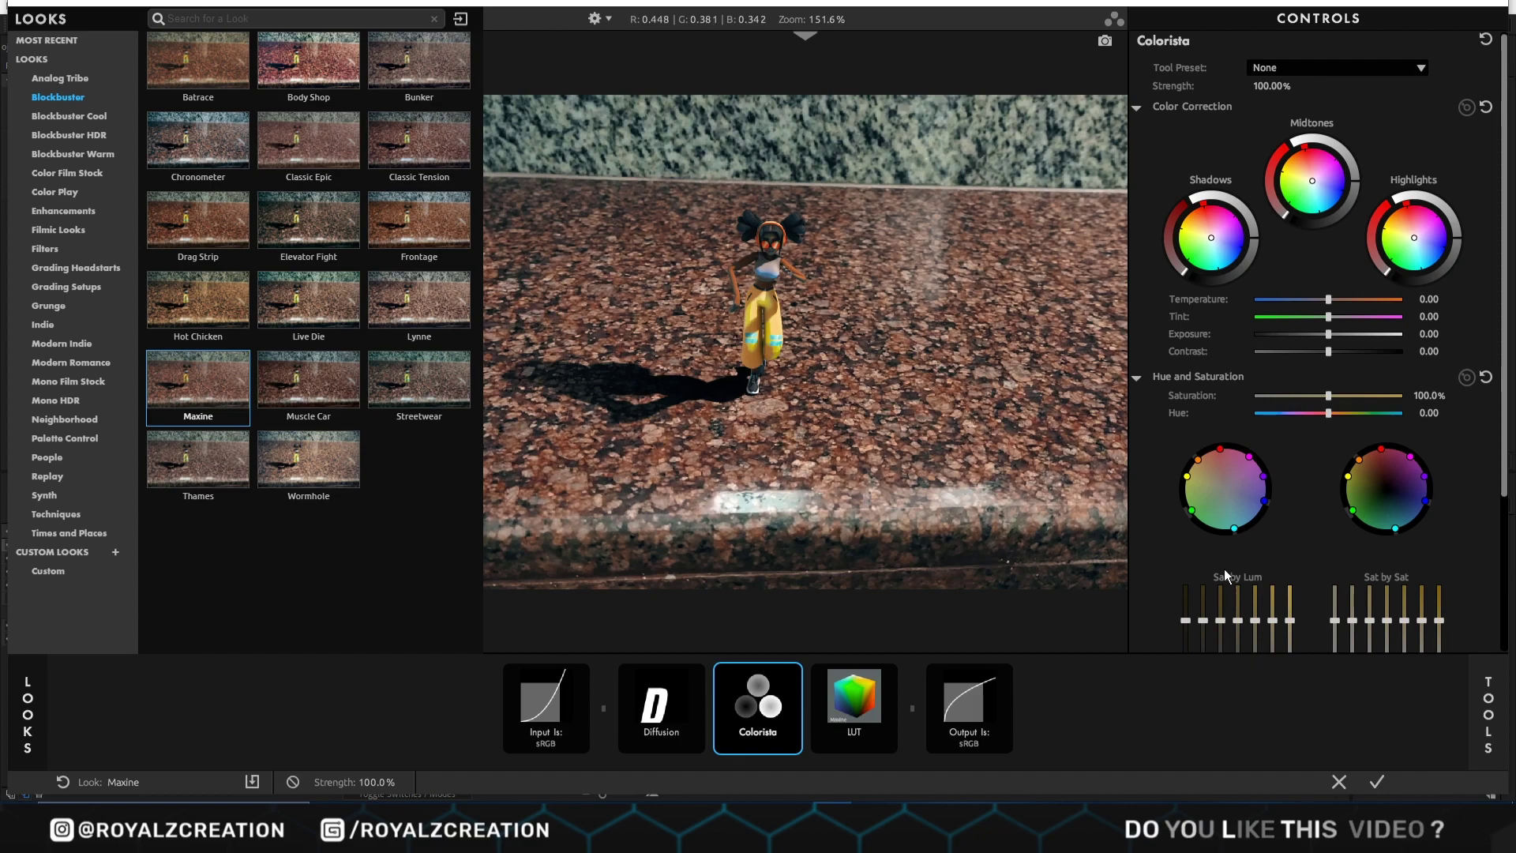
{"action": "left_click", "coordinate": [1386, 783]}
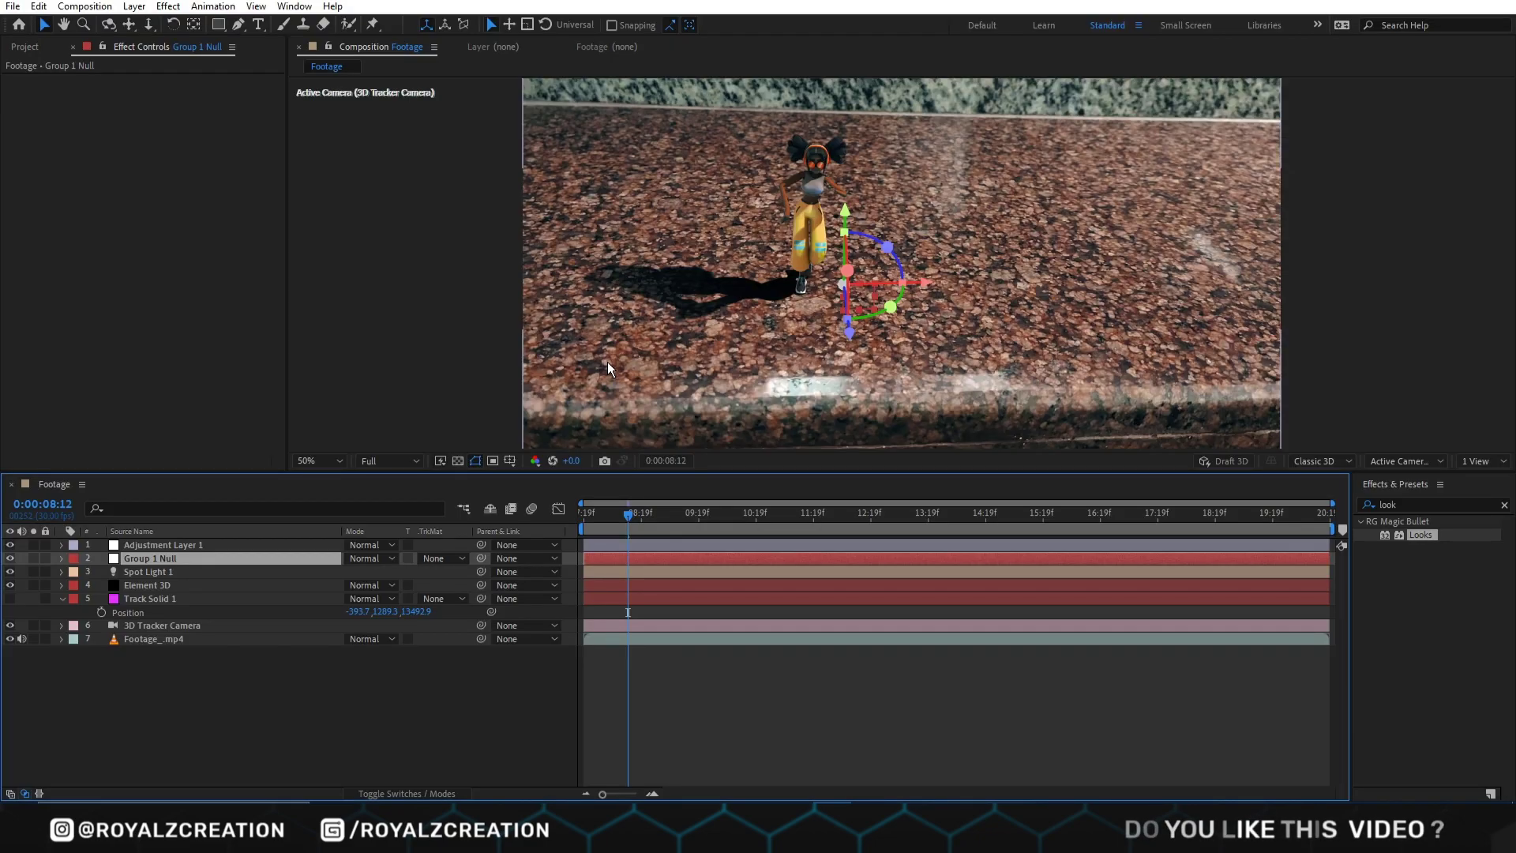
Step: Set Add Lighting to Single Light in the Element 3D layer's render settings
{"action": "left_click", "coordinate": [182, 586]}
{"action": "scroll", "coordinate": [67, 358], "scroll_direction": "down", "scroll_amount": 3}
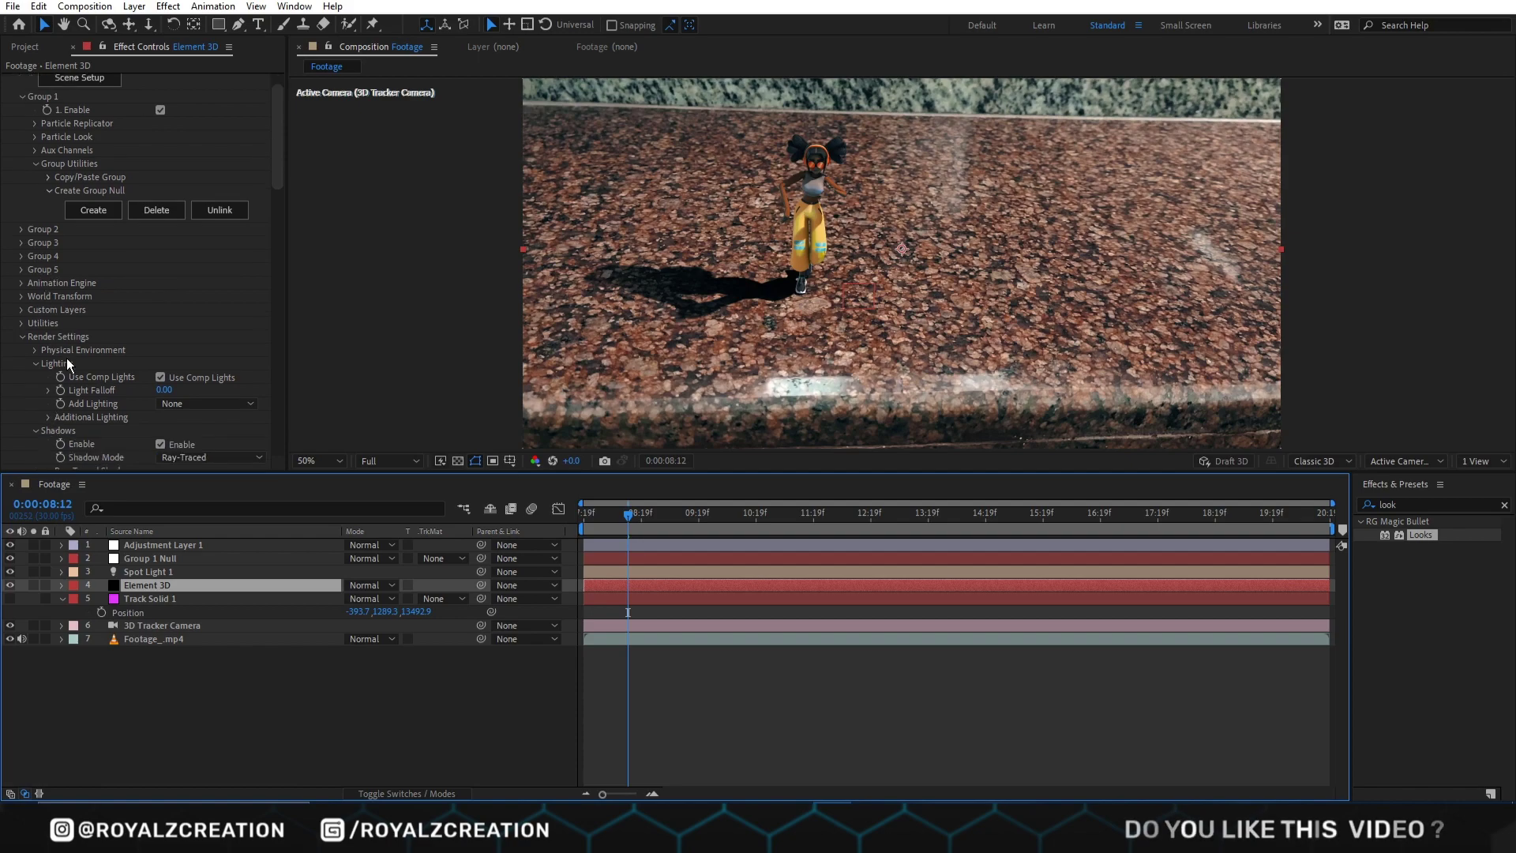
{"action": "left_click", "coordinate": [212, 332]}
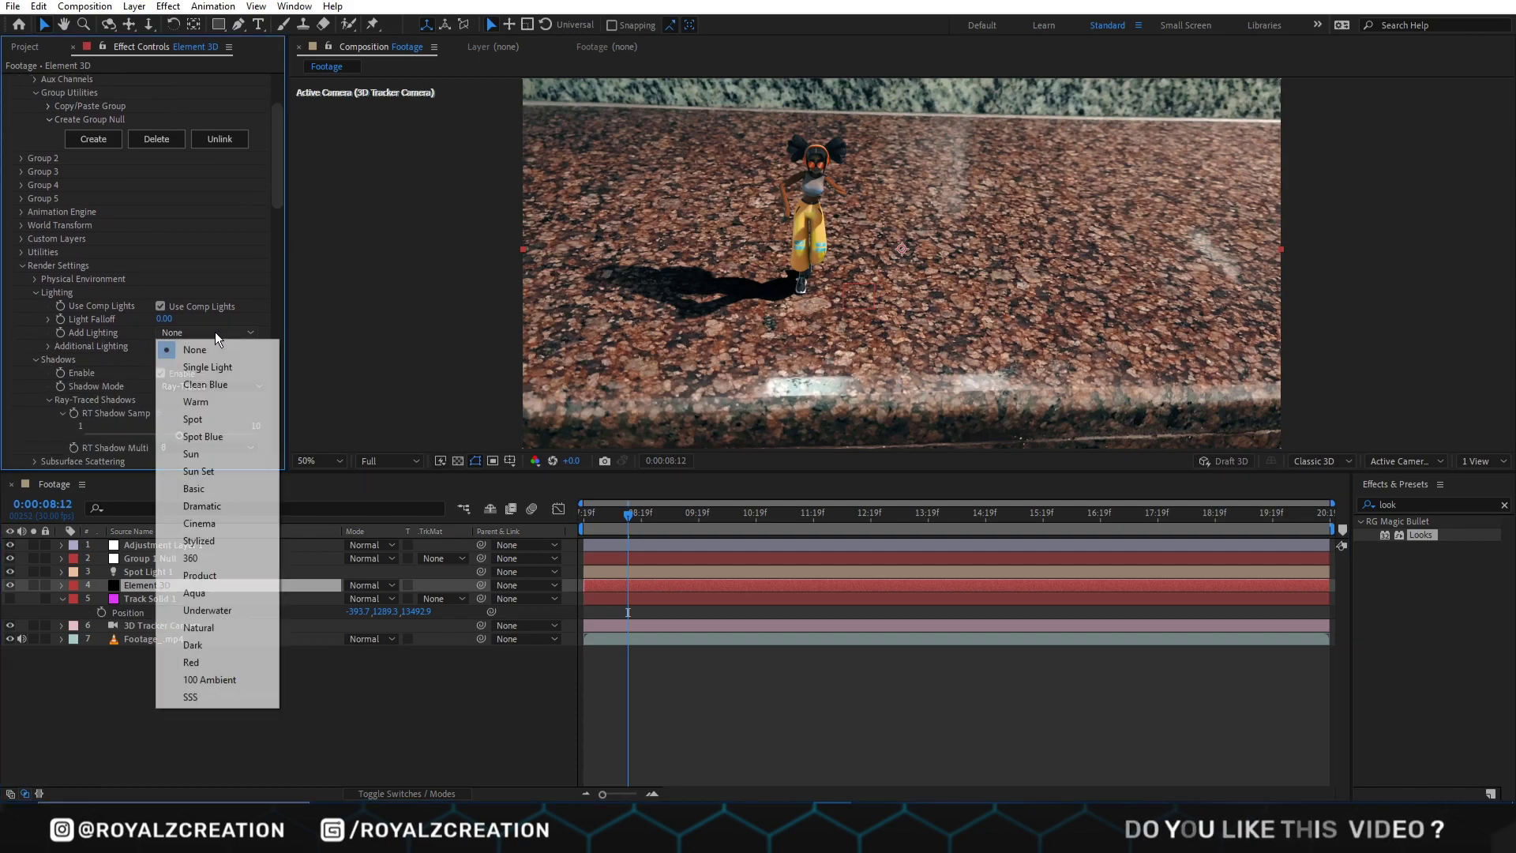
{"action": "left_click", "coordinate": [202, 367]}
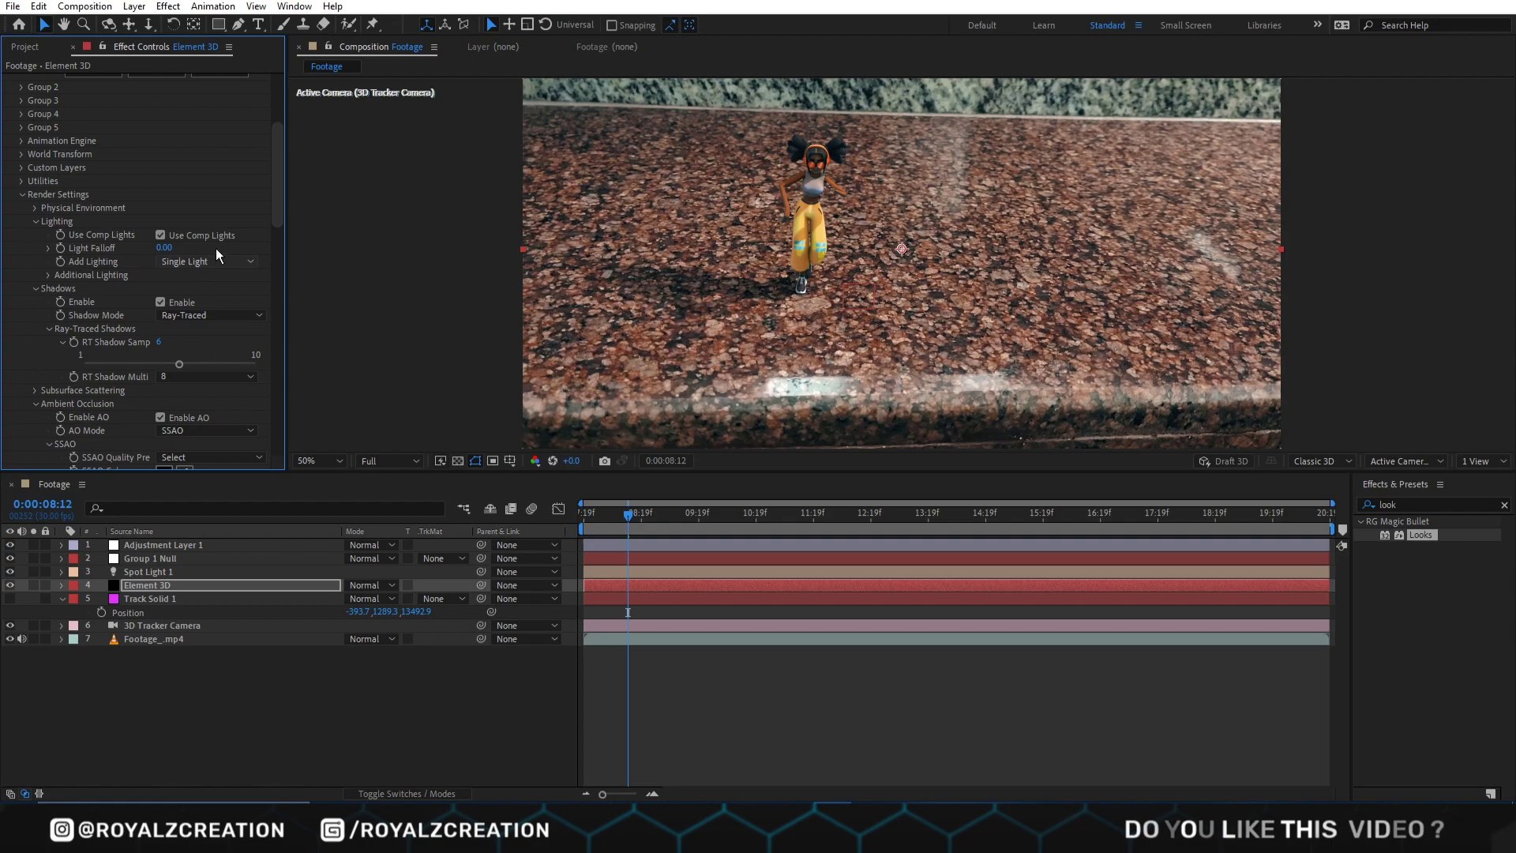
Step: Enable Enhanced Multisampling in the Output settings of the Element effect
{"action": "left_click_drag", "start_coordinate": [280, 197], "coordinate": [283, 315]}
{"action": "left_click", "coordinate": [22, 319]}
{"action": "scroll", "coordinate": [25, 320], "scroll_direction": "down", "scroll_amount": 2}
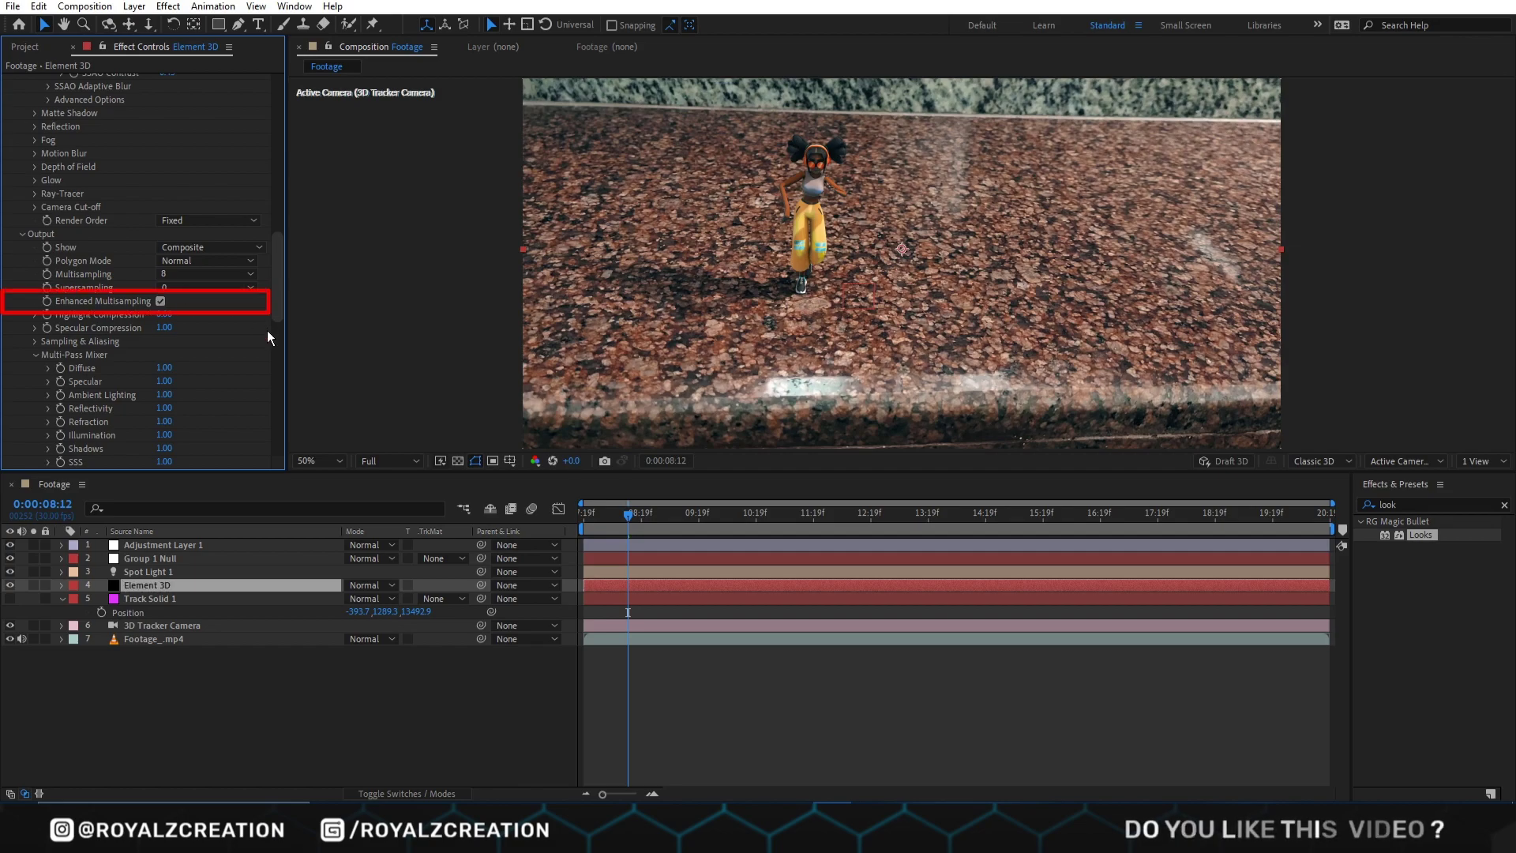
Step: Lower the Master Saturation of the Element 3D layer's Hue/Saturation effect to -25
{"action": "scroll", "coordinate": [277, 305], "scroll_direction": "down", "scroll_amount": 5}
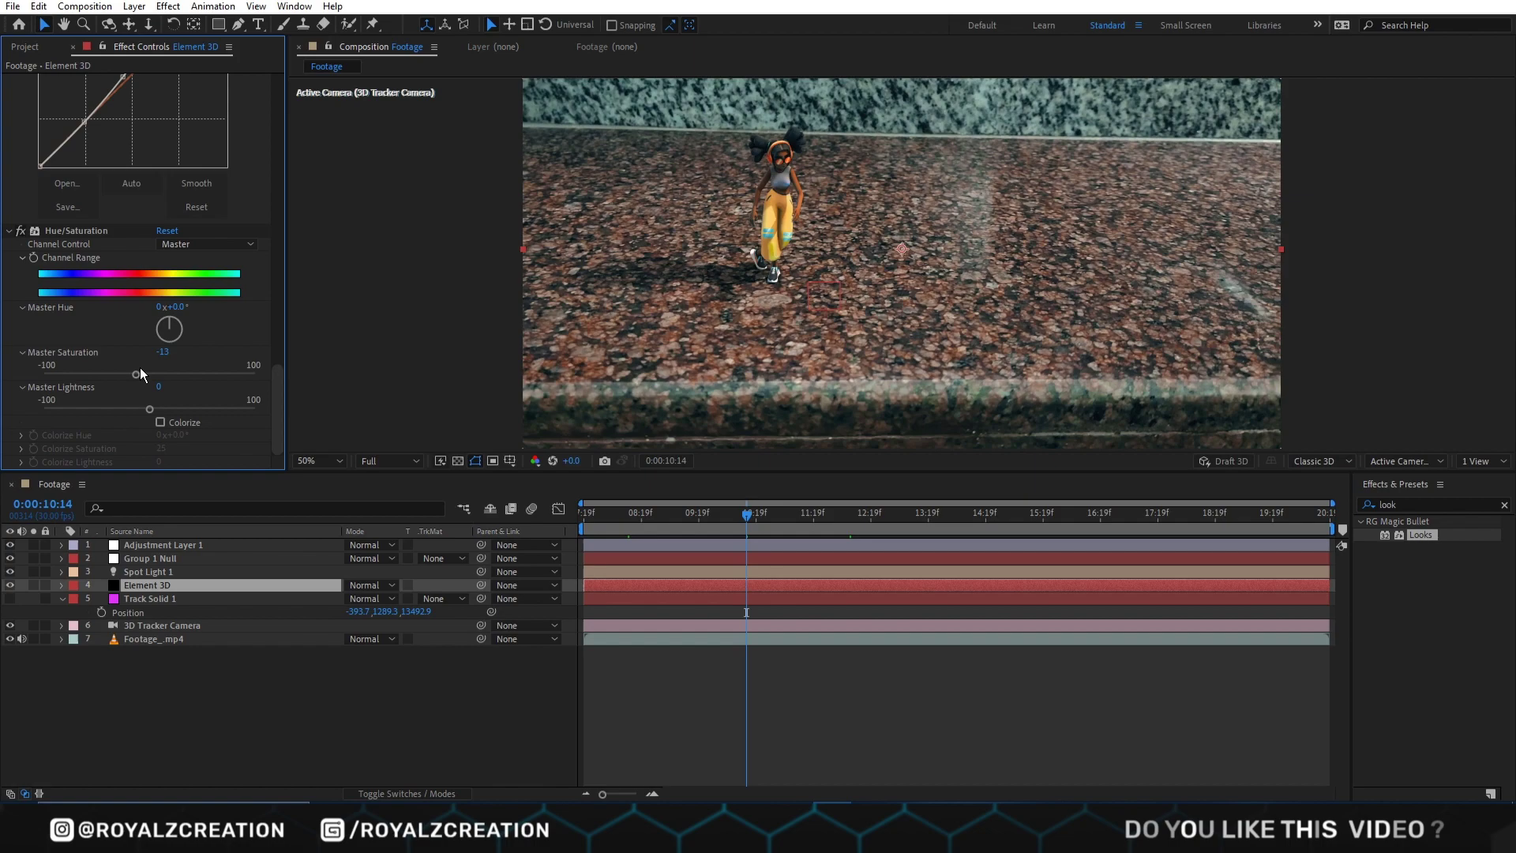
{"action": "mouse_move", "coordinate": [140, 369]}
{"action": "left_mouse_down"}
{"action": "mouse_move", "coordinate": [101, 370]}
{"action": "mouse_move", "coordinate": [132, 372]}
{"action": "left_mouse_up"}
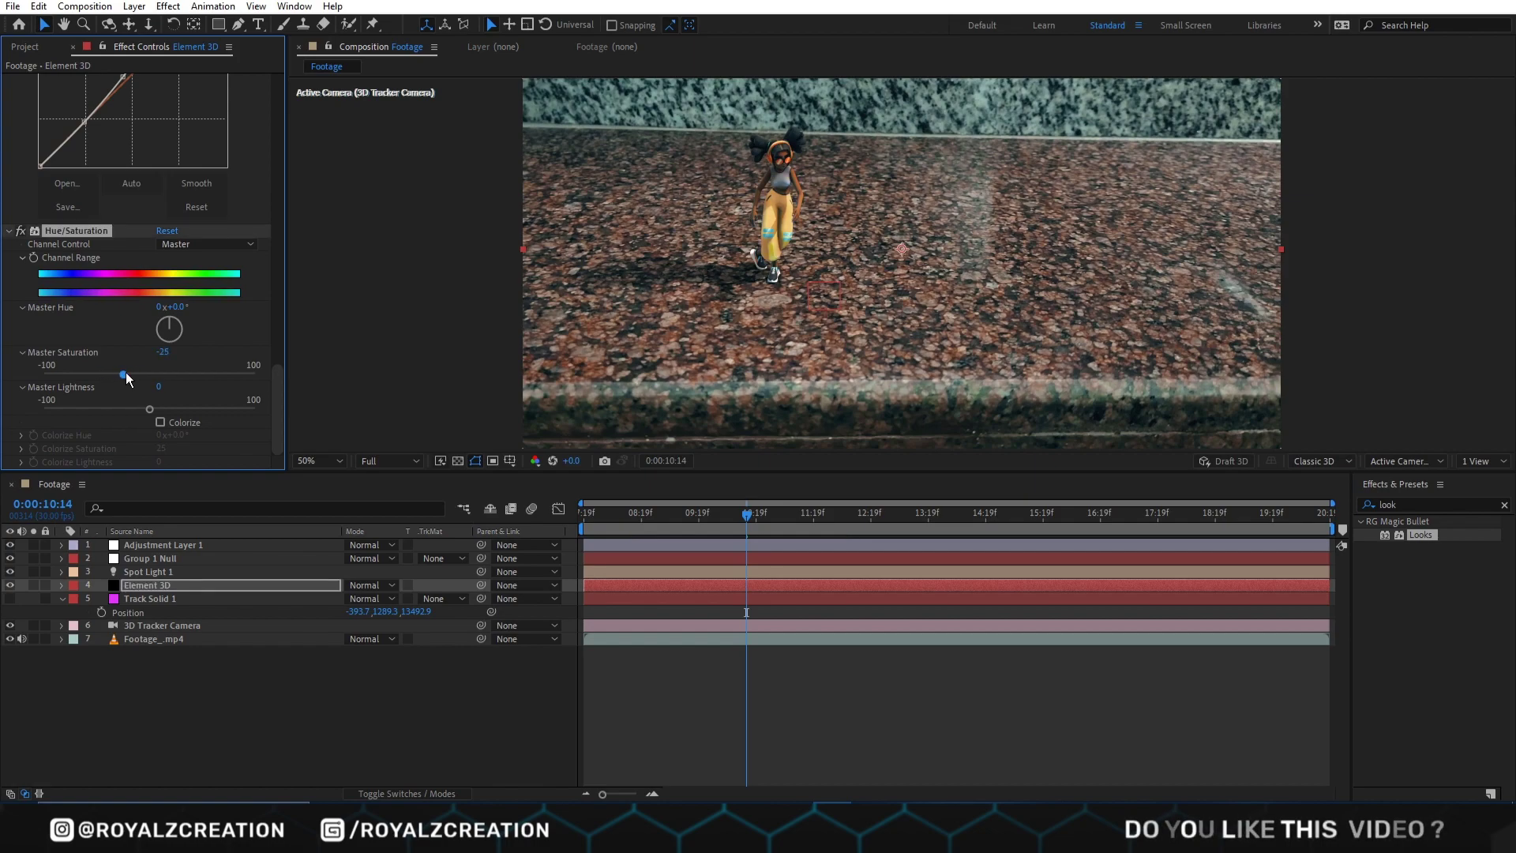
{"action": "left_click", "coordinate": [652, 625]}
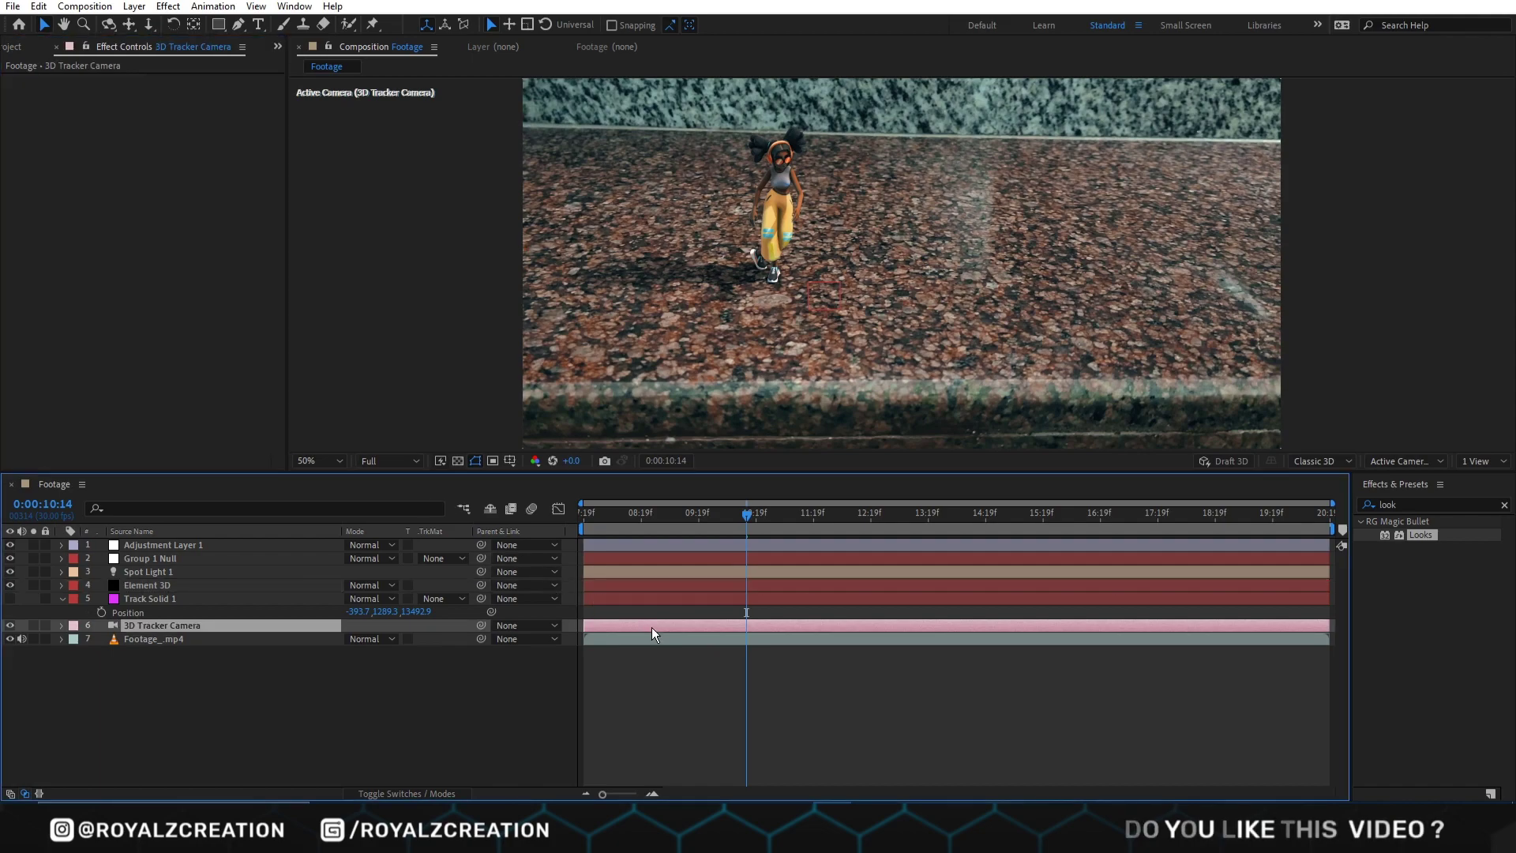
{"action": "left_click", "coordinate": [684, 652]}
Step: Preview the dance over a shortened work area and move the playhead to 0:00:09:26 to examine the shadow
{"action": "left_click_drag", "start_coordinate": [703, 512], "coordinate": [653, 512]}
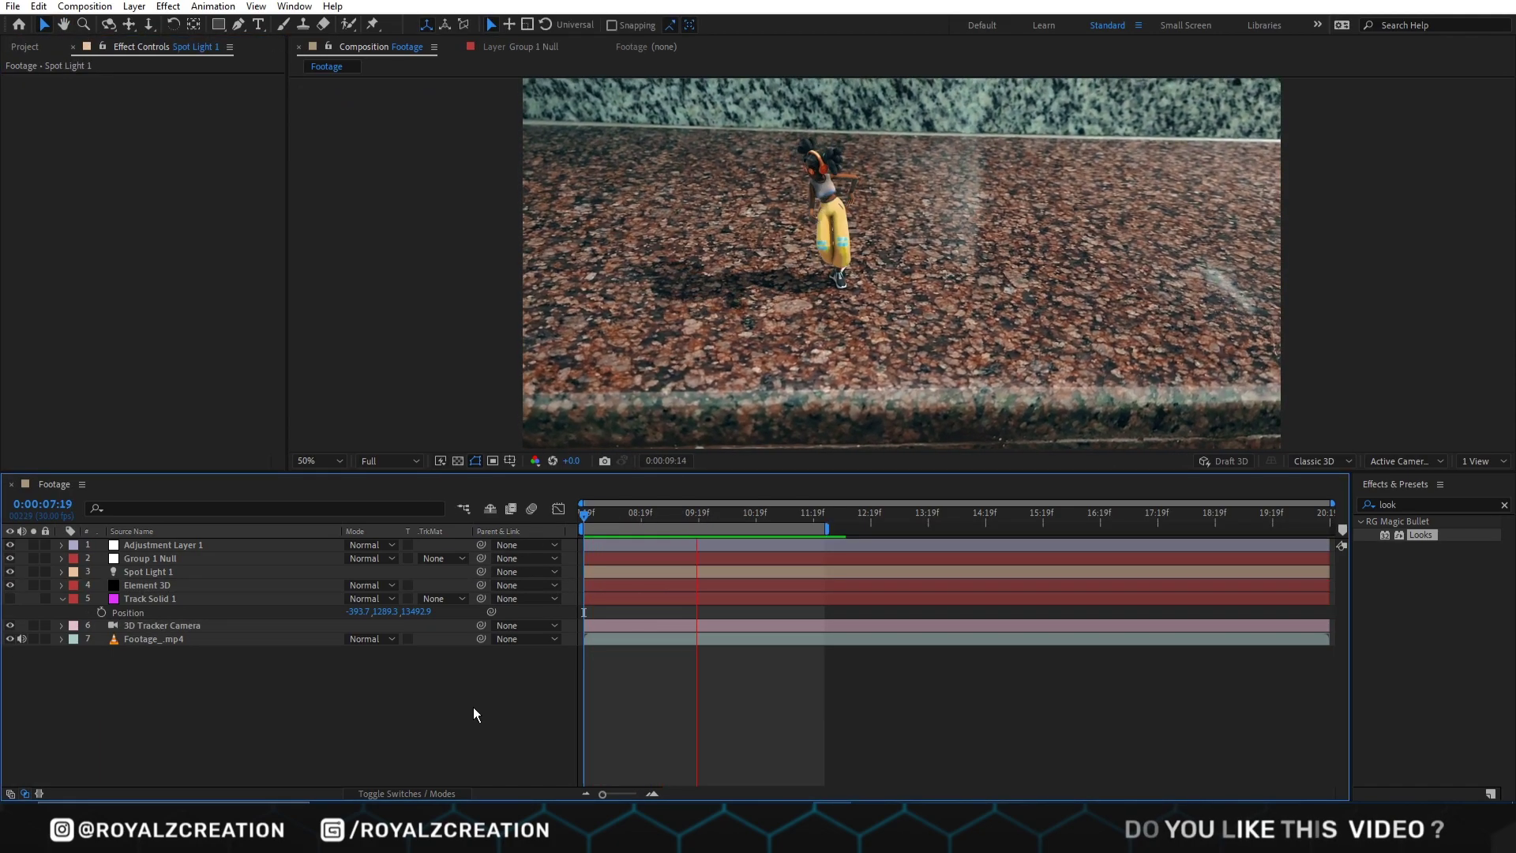
{"action": "key", "text": "space"}
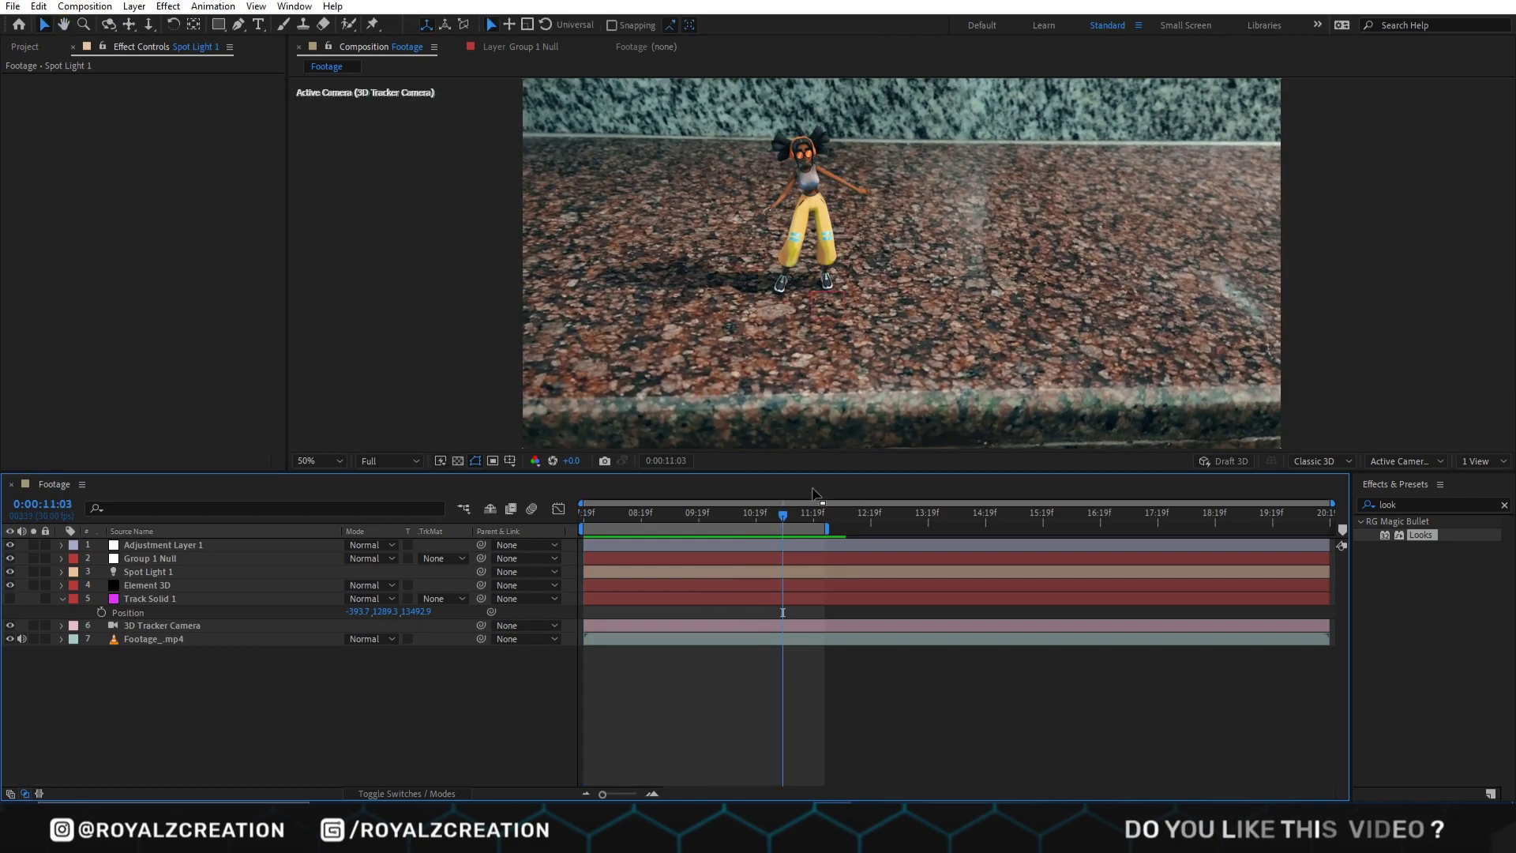
{"action": "left_click_drag", "start_coordinate": [738, 521], "coordinate": [712, 519]}
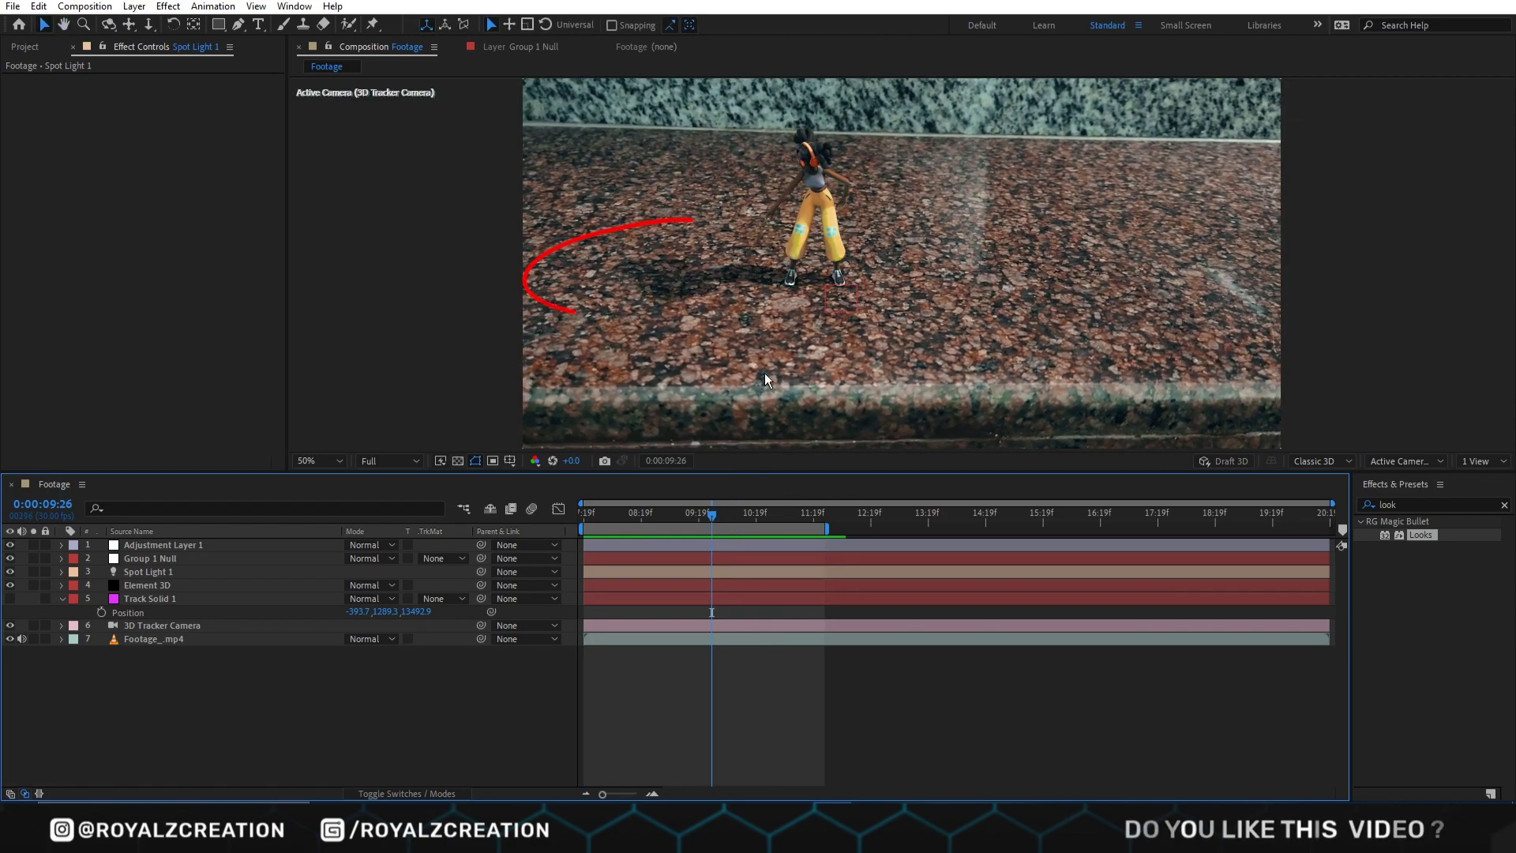
Step: Set the Matte Shadow's Shadow Opacity to 80% in the Element 3D layer's render settings and scrub the timeline to check it
{"action": "left_click", "coordinate": [179, 584]}
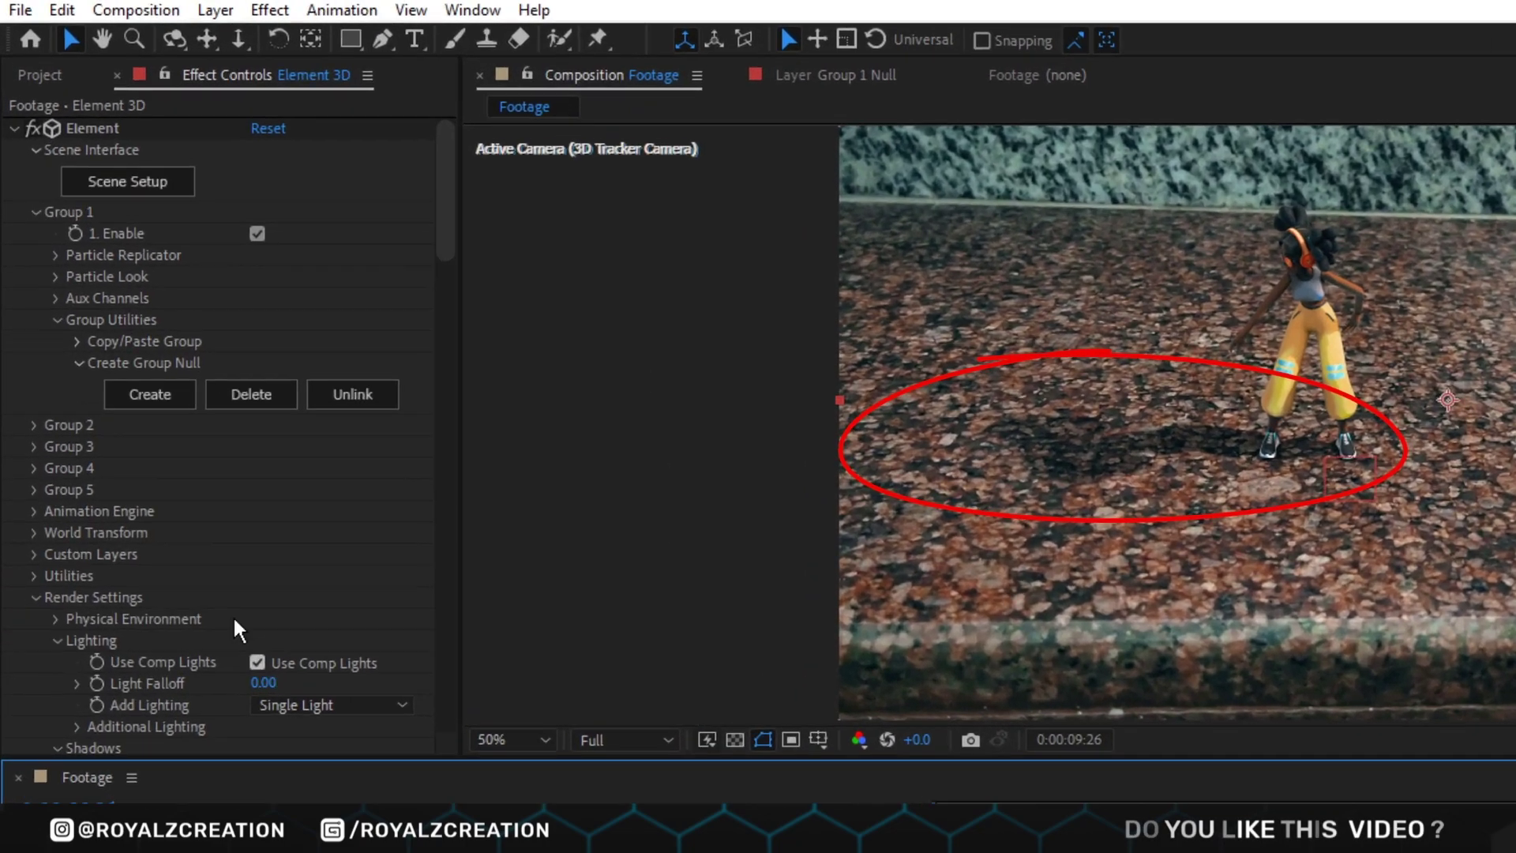
{"action": "scroll", "coordinate": [134, 363], "scroll_direction": "down", "scroll_amount": 5}
{"action": "scroll", "coordinate": [244, 670], "scroll_direction": "down", "scroll_amount": 10}
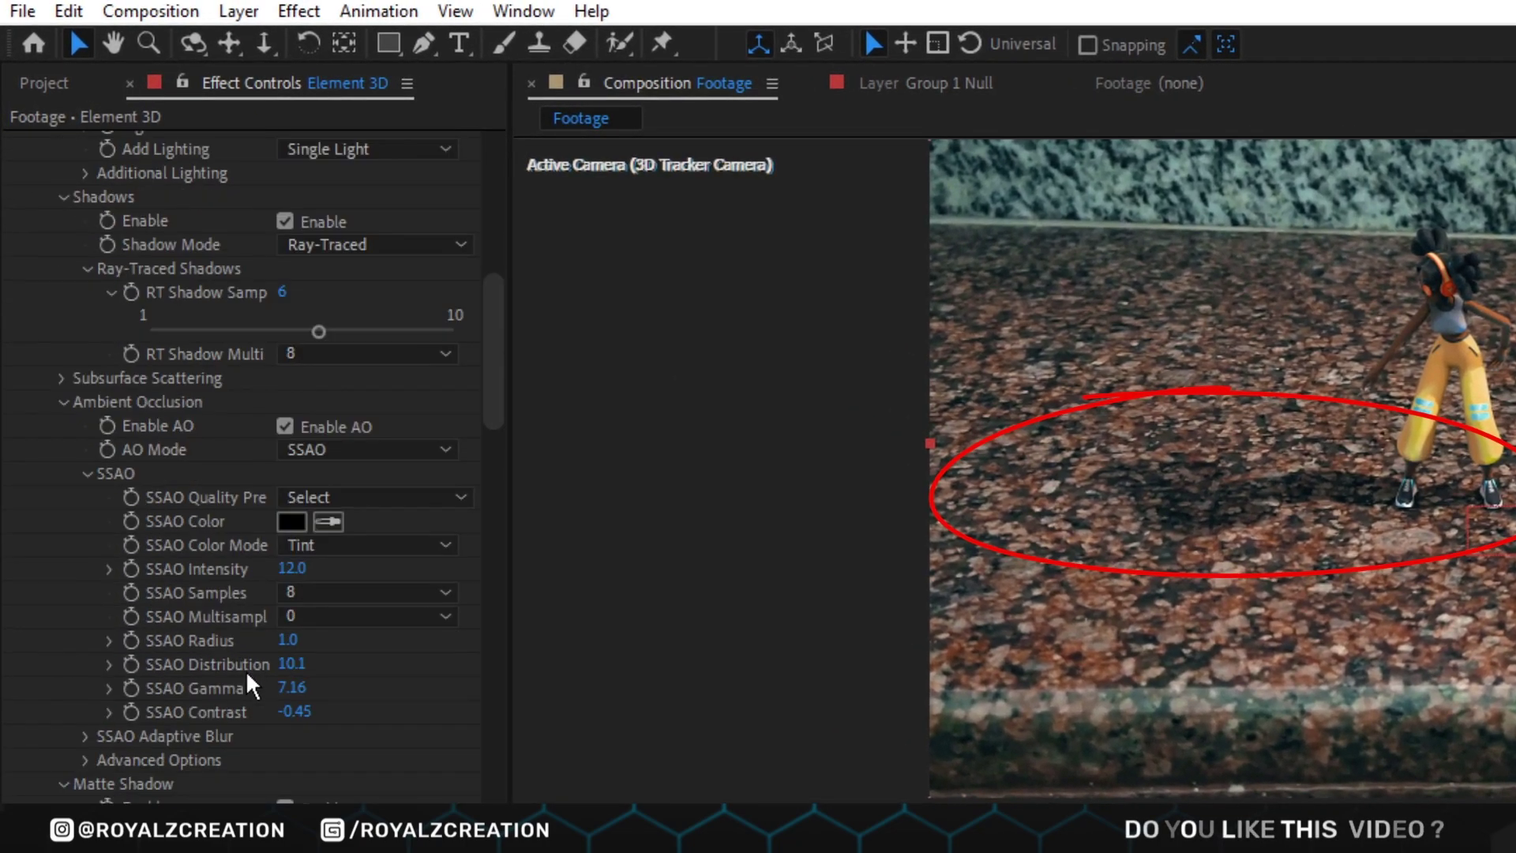
{"action": "left_click", "coordinate": [197, 479]}
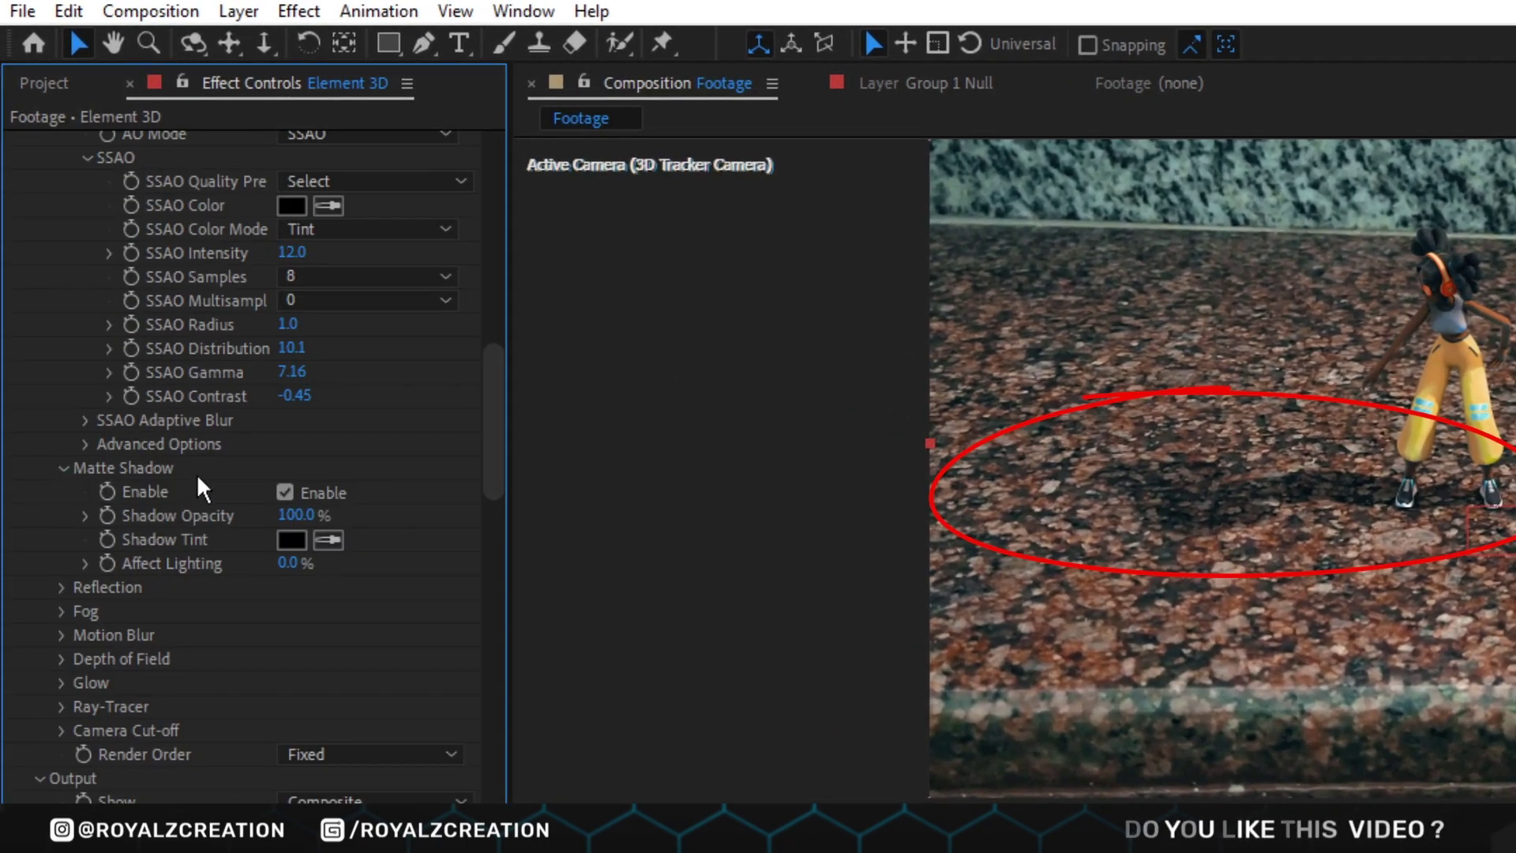
{"action": "left_click", "coordinate": [298, 517]}
{"action": "type", "text": "50"}
{"action": "key", "text": "Return"}
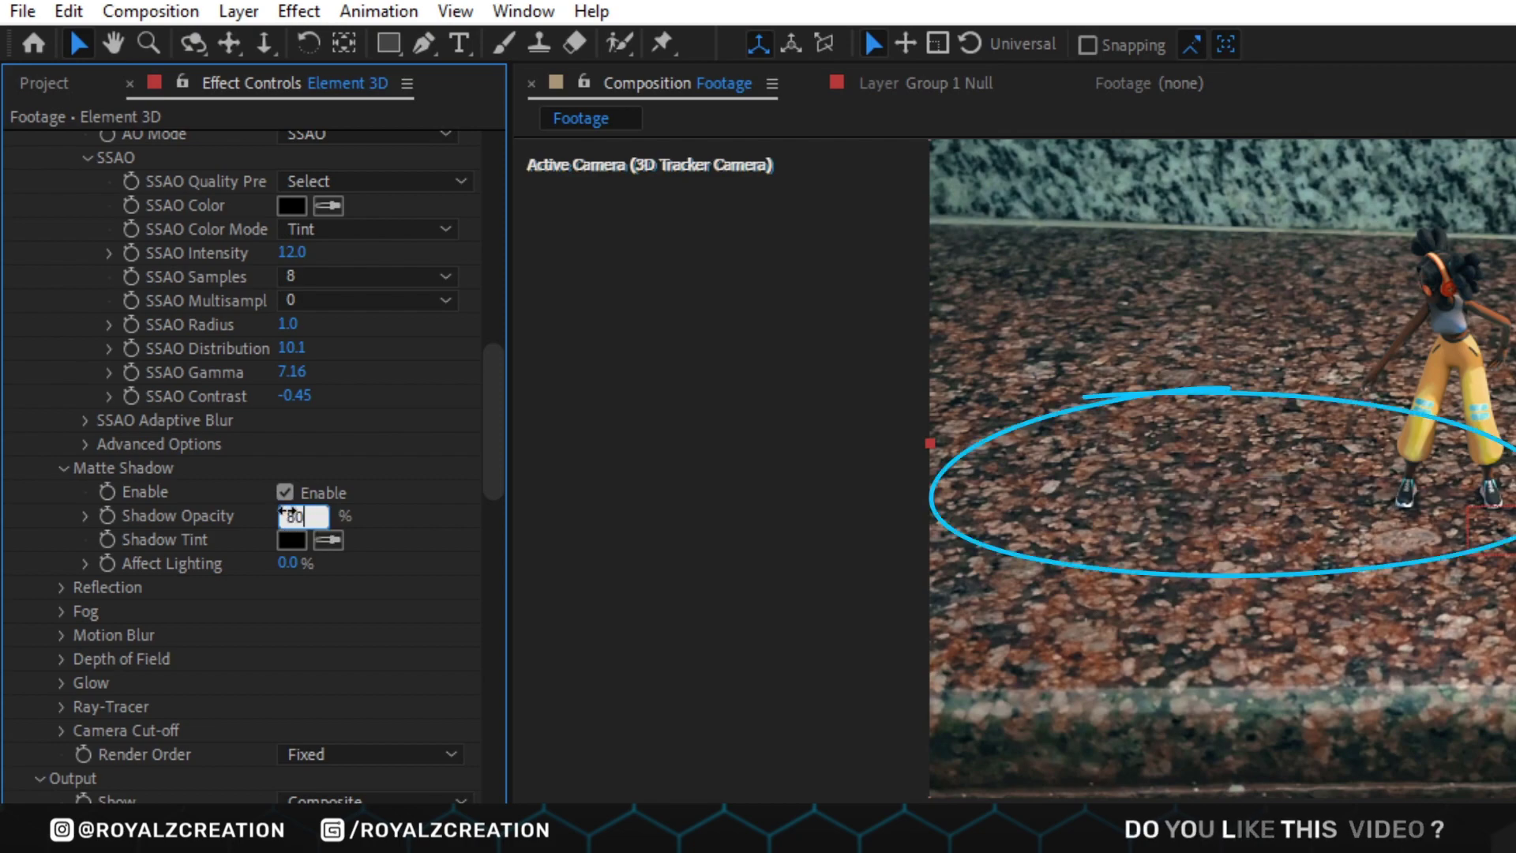
{"action": "key", "text": "Return"}
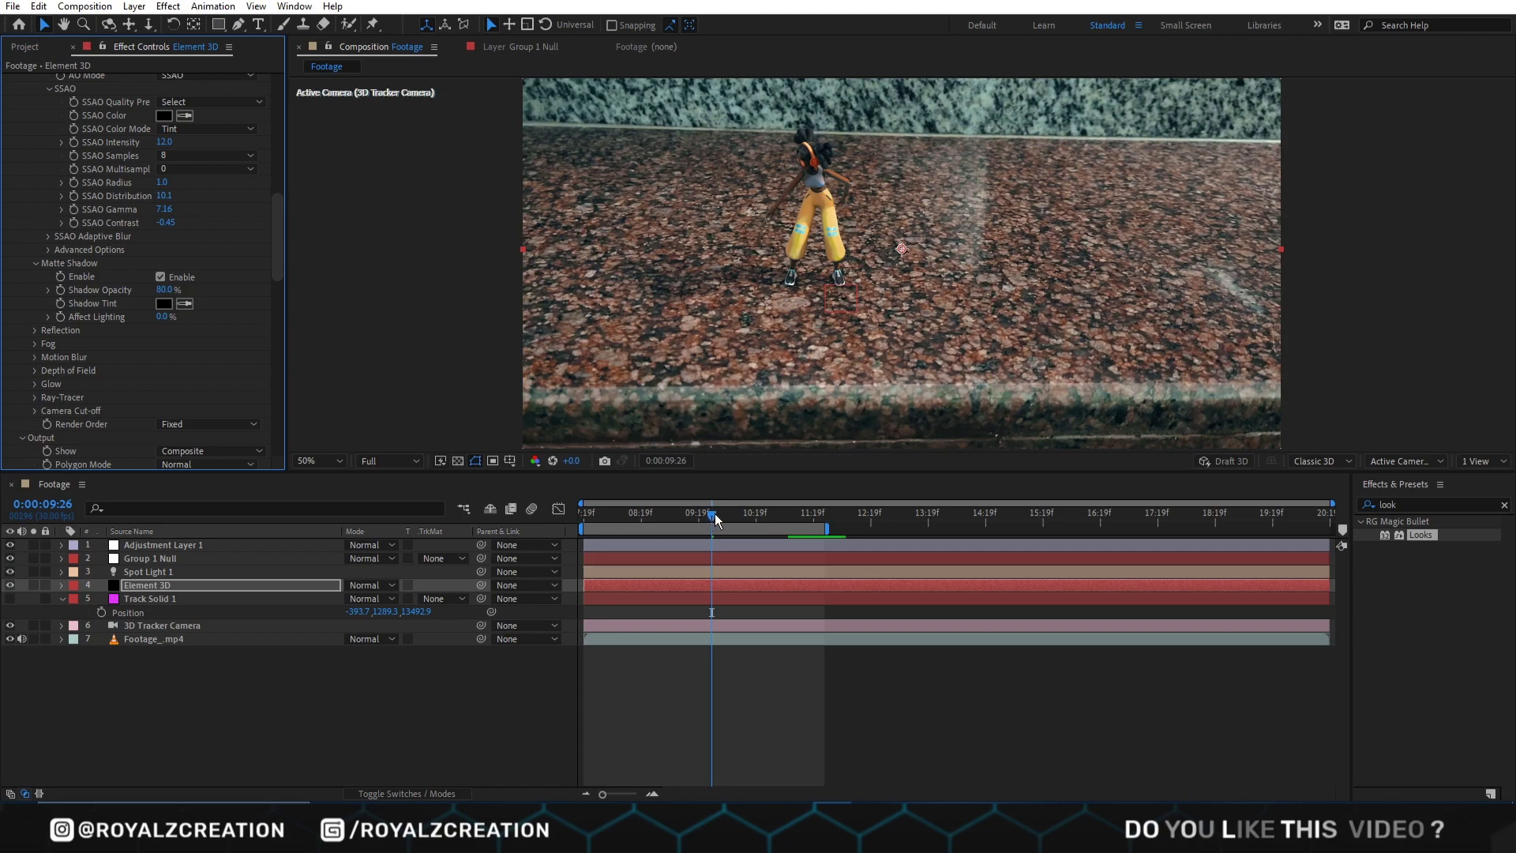
{"action": "left_click_drag", "start_coordinate": [714, 513], "coordinate": [746, 516]}
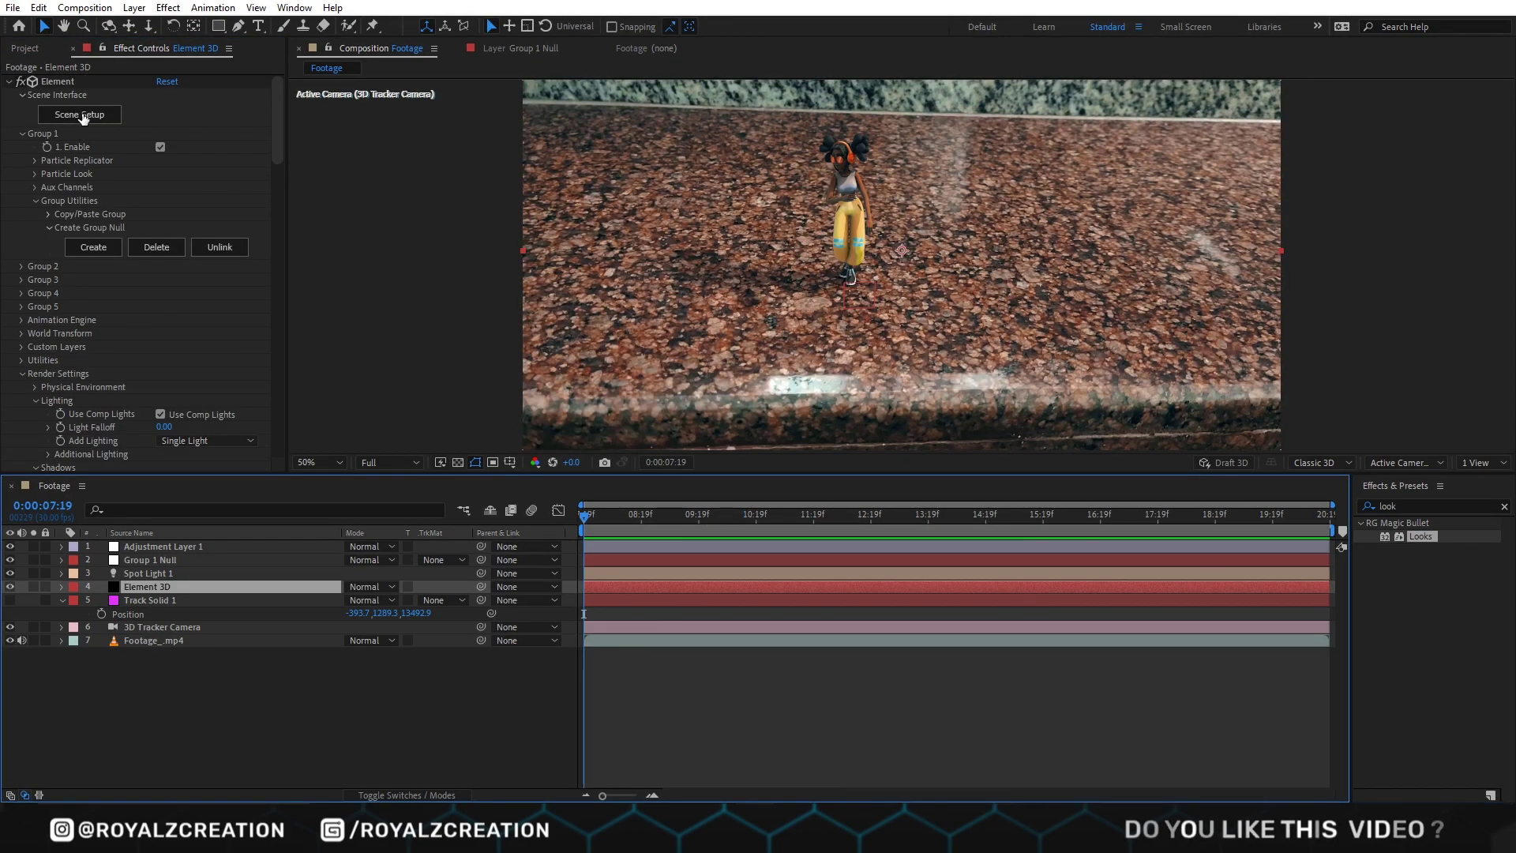
Step: In Element's Scene Setup, set the Illumination Intensity of the Ch03_Body material to 10%, apply the change and deselect the layer
{"action": "left_click", "coordinate": [79, 115]}
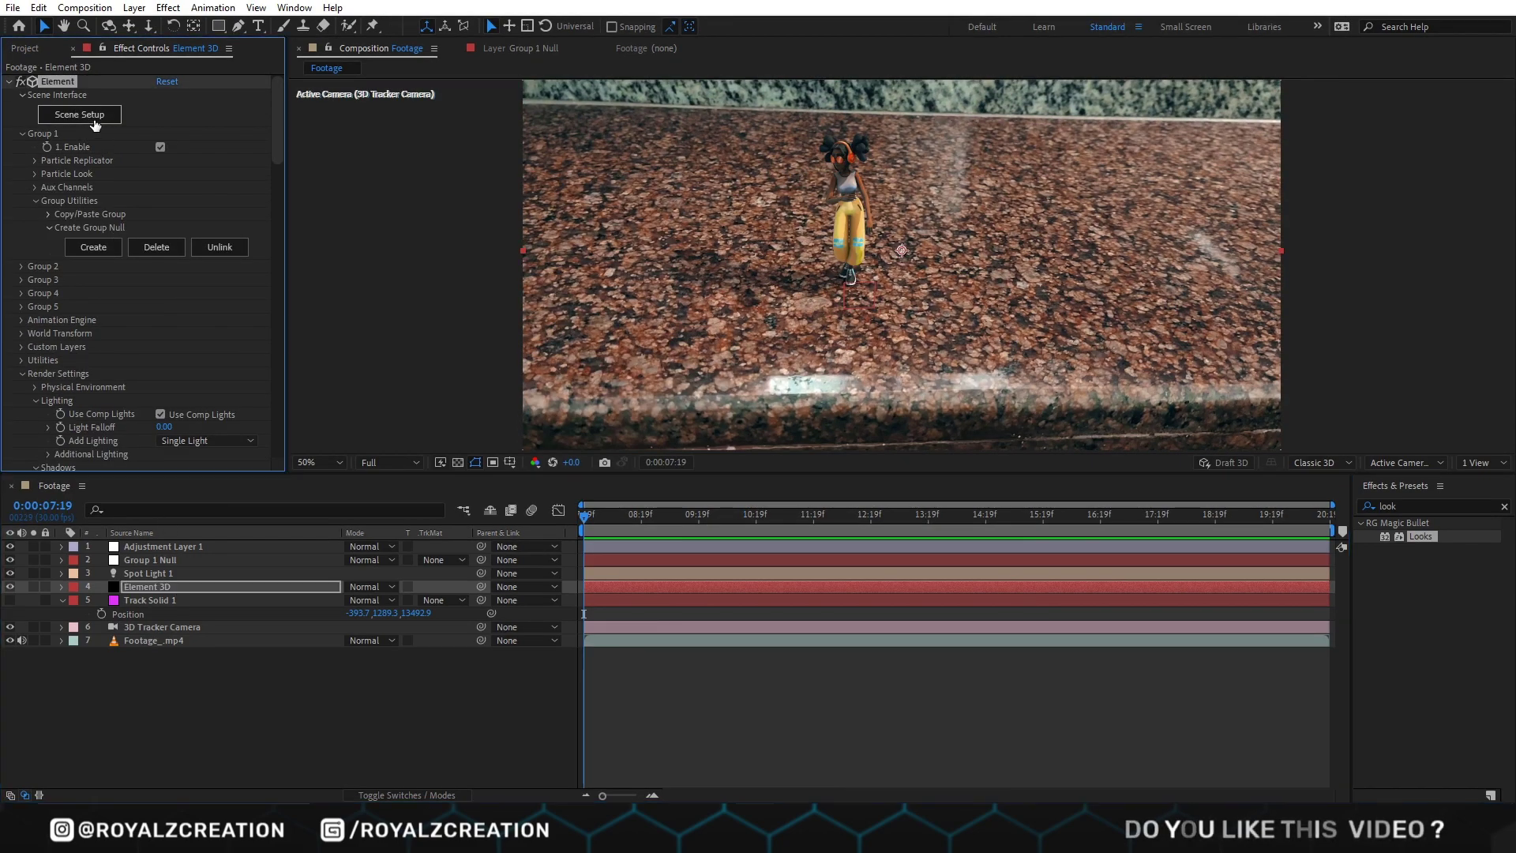
{"action": "scroll", "coordinate": [1297, 651], "scroll_direction": "down", "scroll_amount": 3}
{"action": "mouse_move", "coordinate": [1337, 586]}
{"action": "left_mouse_down"}
{"action": "mouse_move", "coordinate": [1335, 637]}
{"action": "mouse_move", "coordinate": [1322, 596]}
{"action": "mouse_move", "coordinate": [1391, 593]}
{"action": "mouse_move", "coordinate": [1345, 594]}
{"action": "left_mouse_up"}
{"action": "left_click", "coordinate": [1366, 588]}
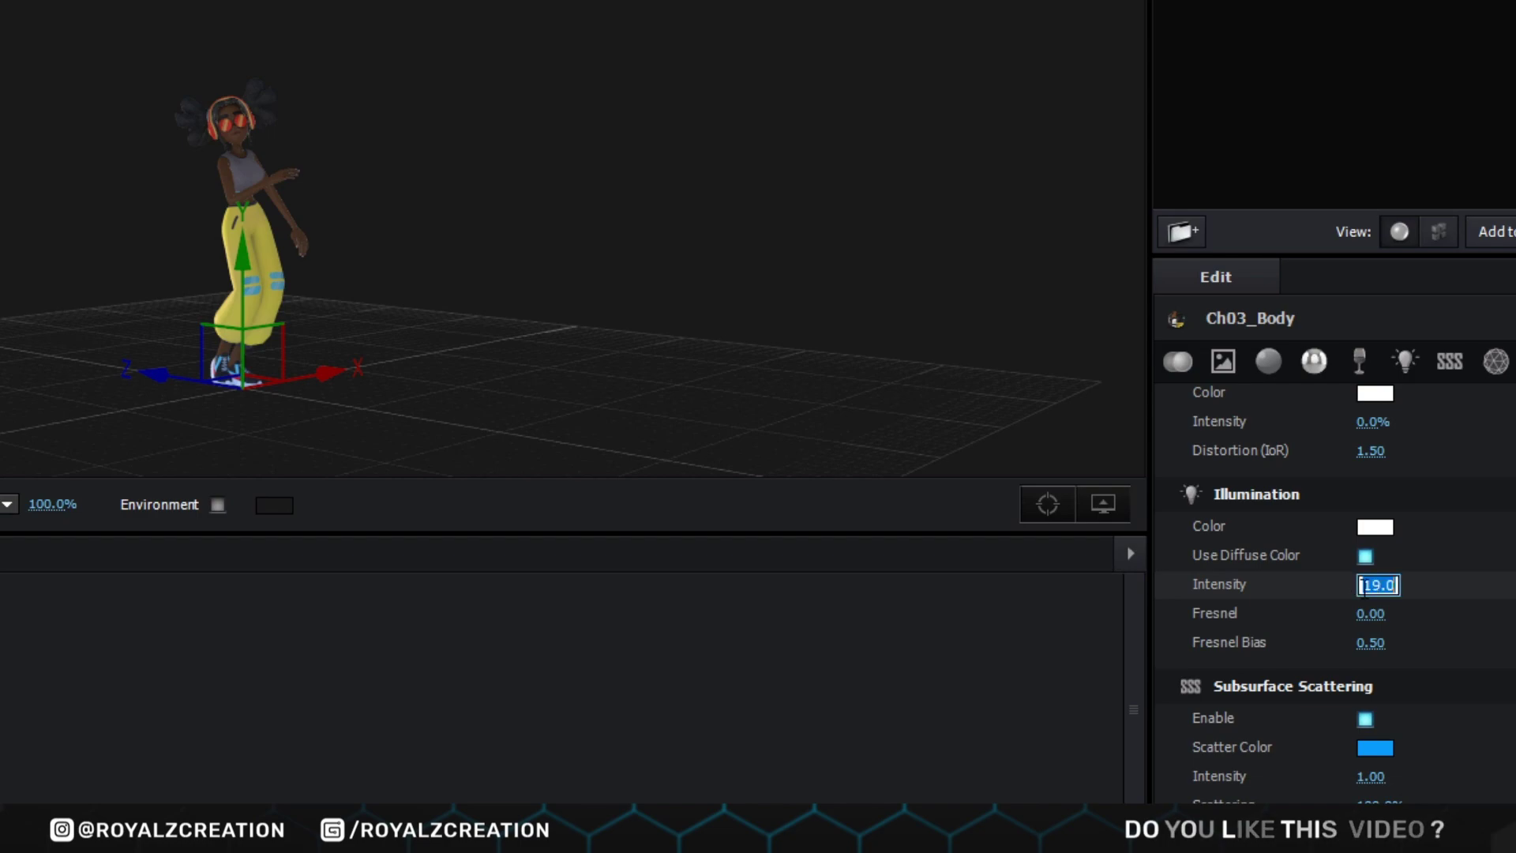
{"action": "type", "text": "10"}
{"action": "key", "text": "Return"}
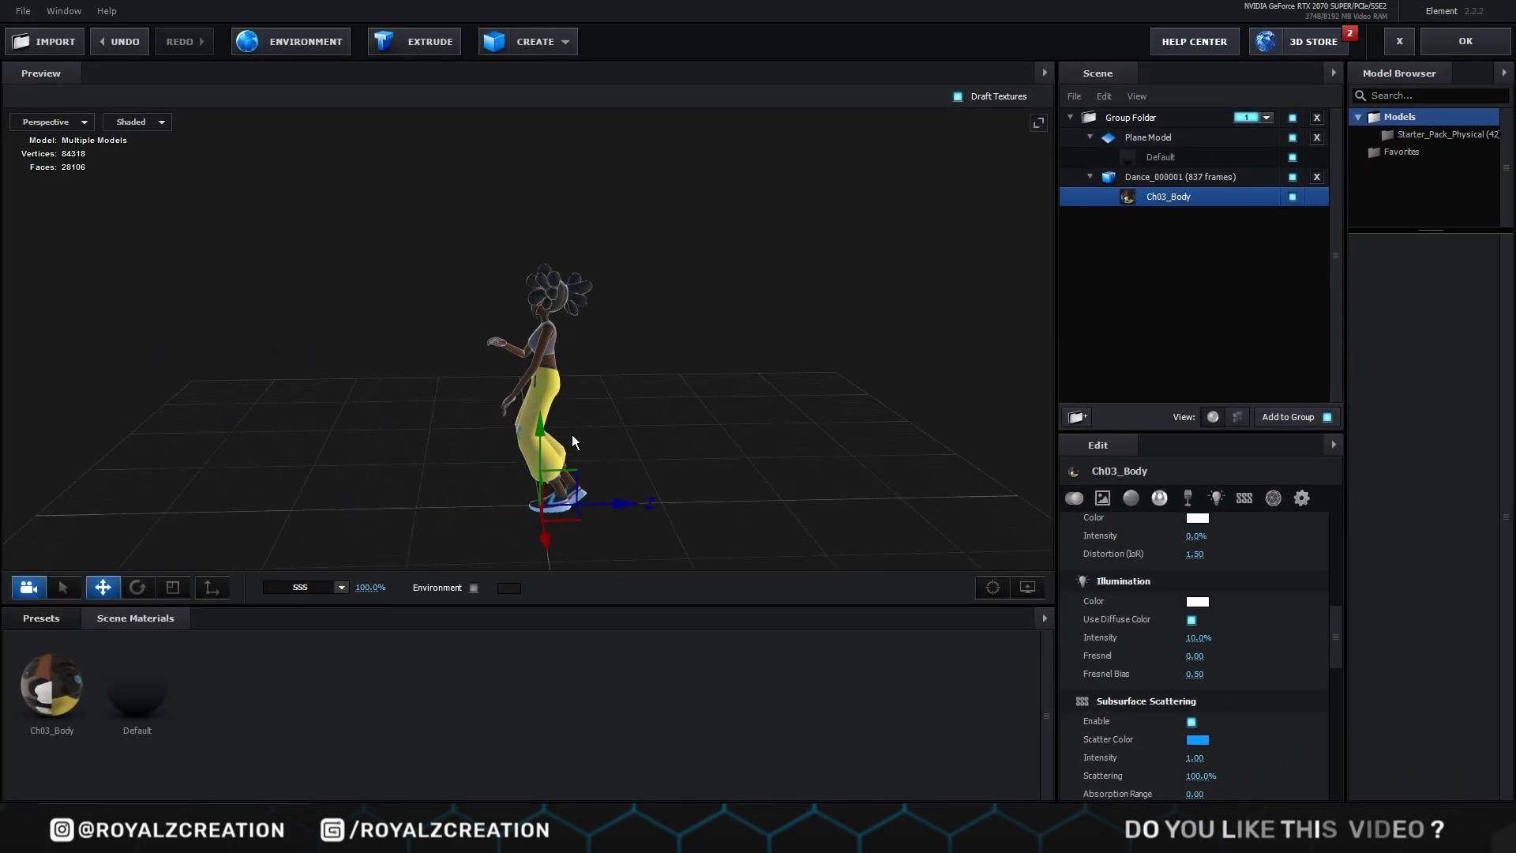
{"action": "left_click", "coordinate": [1436, 46]}
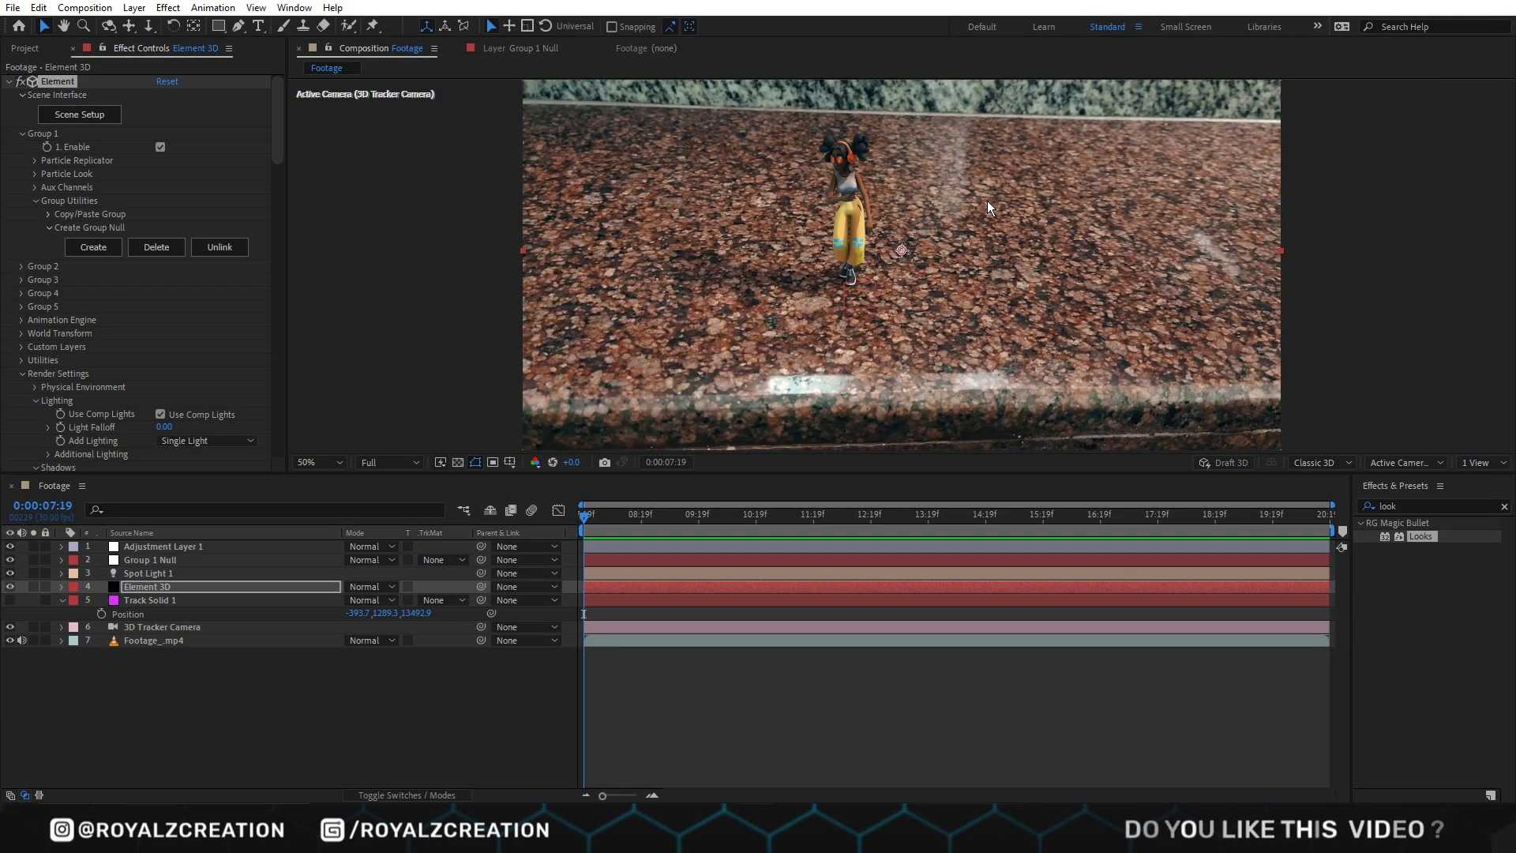
{"action": "left_click", "coordinate": [349, 752]}
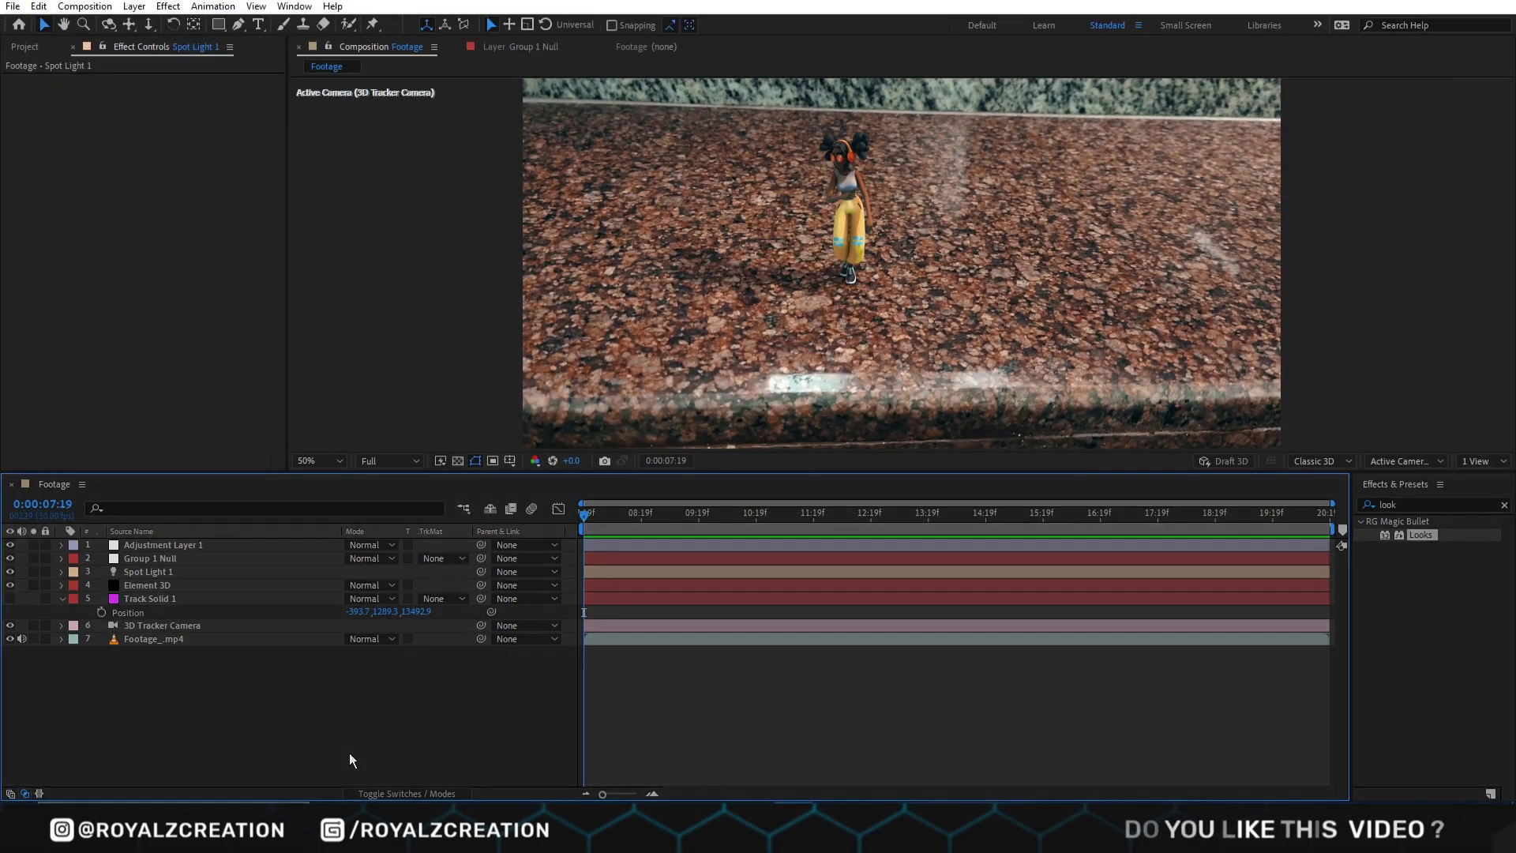